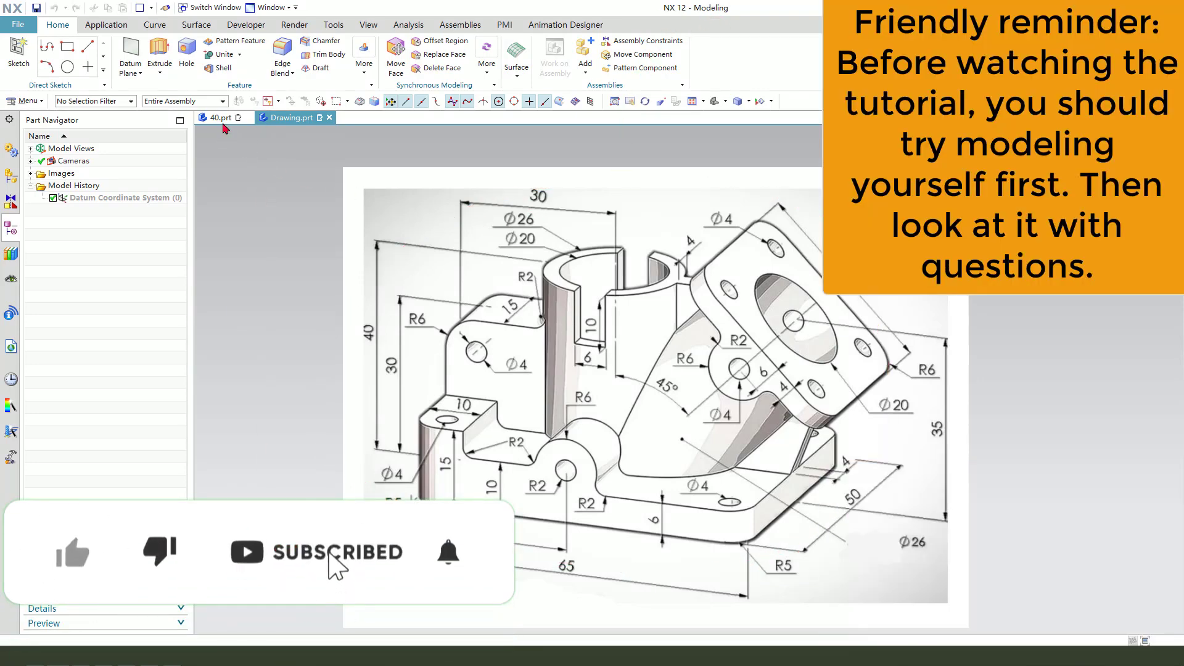
# Tile the empty 40.prt part and Drawing.prt side by side, with 40.prt active.
pyautogui.click(219, 118)
pyautogui.click(287, 8)
pyautogui.moveTo(289, 53)
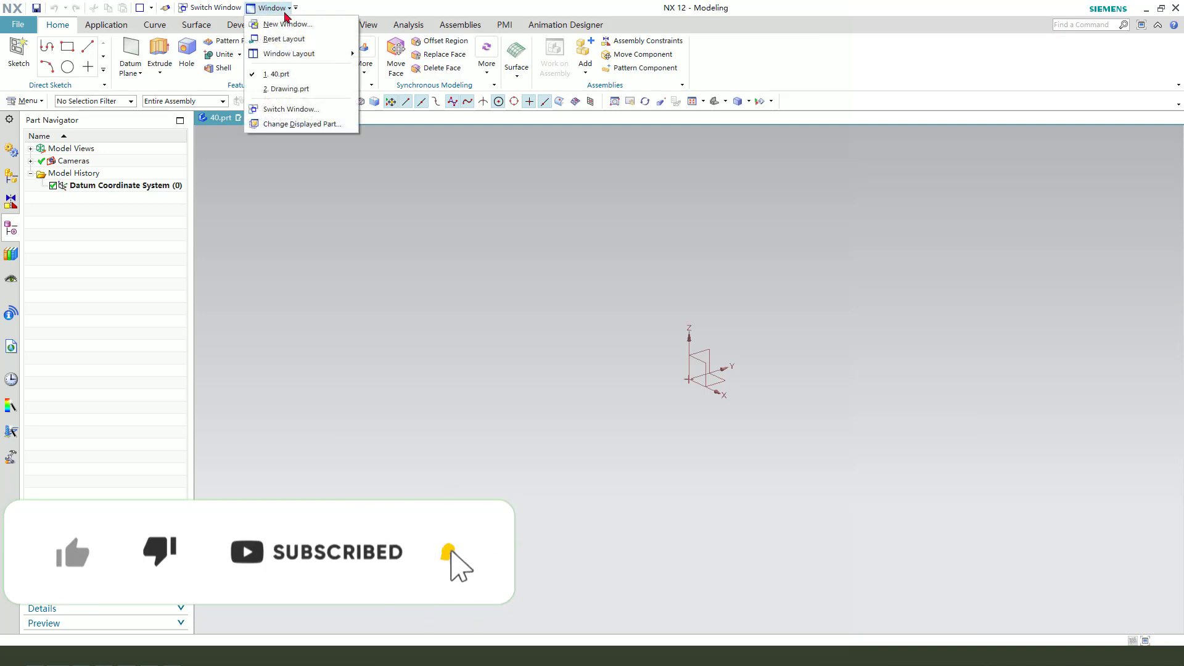
pyautogui.click(419, 68)
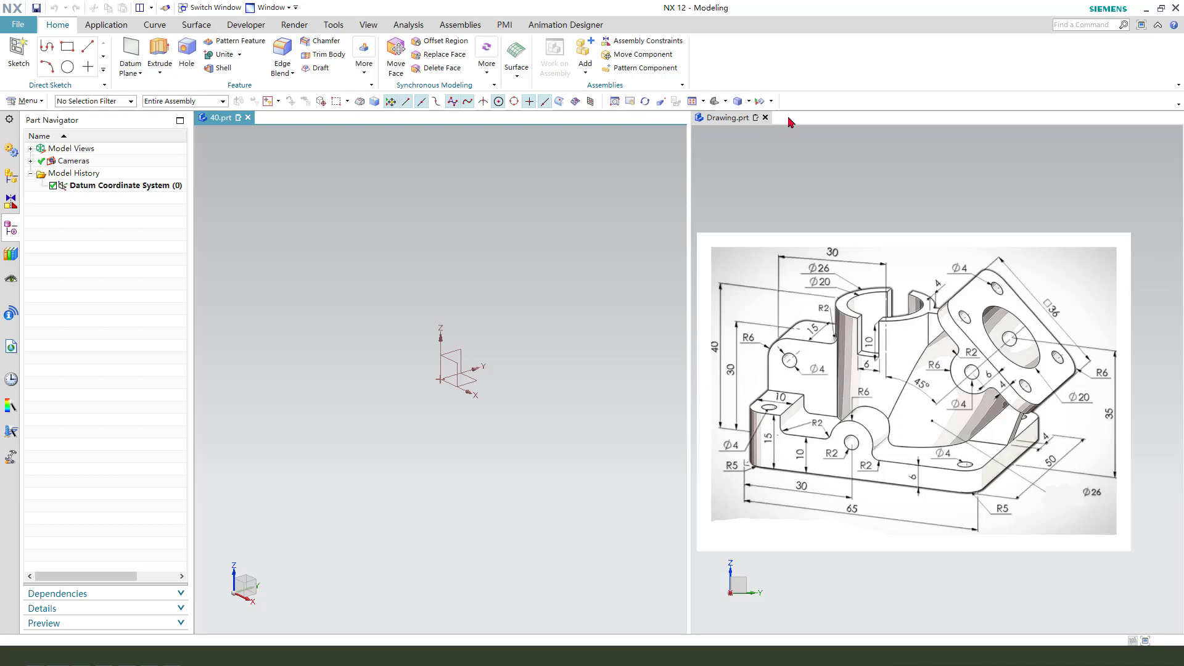
pyautogui.click(739, 119)
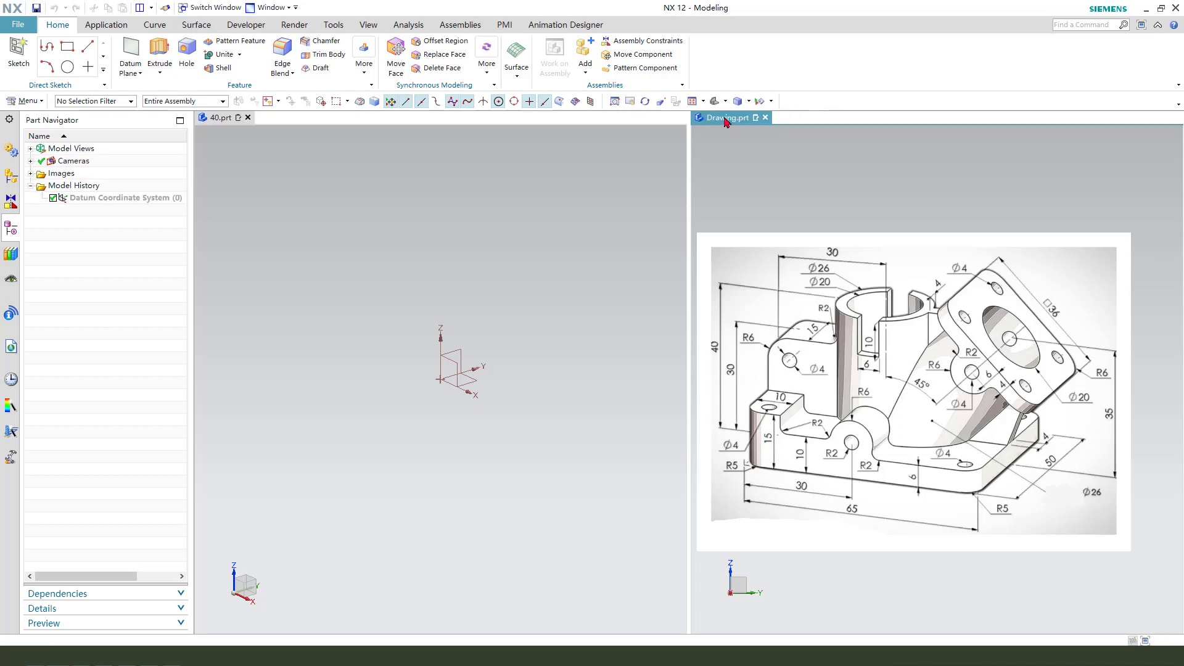
pyautogui.click(600, 206)
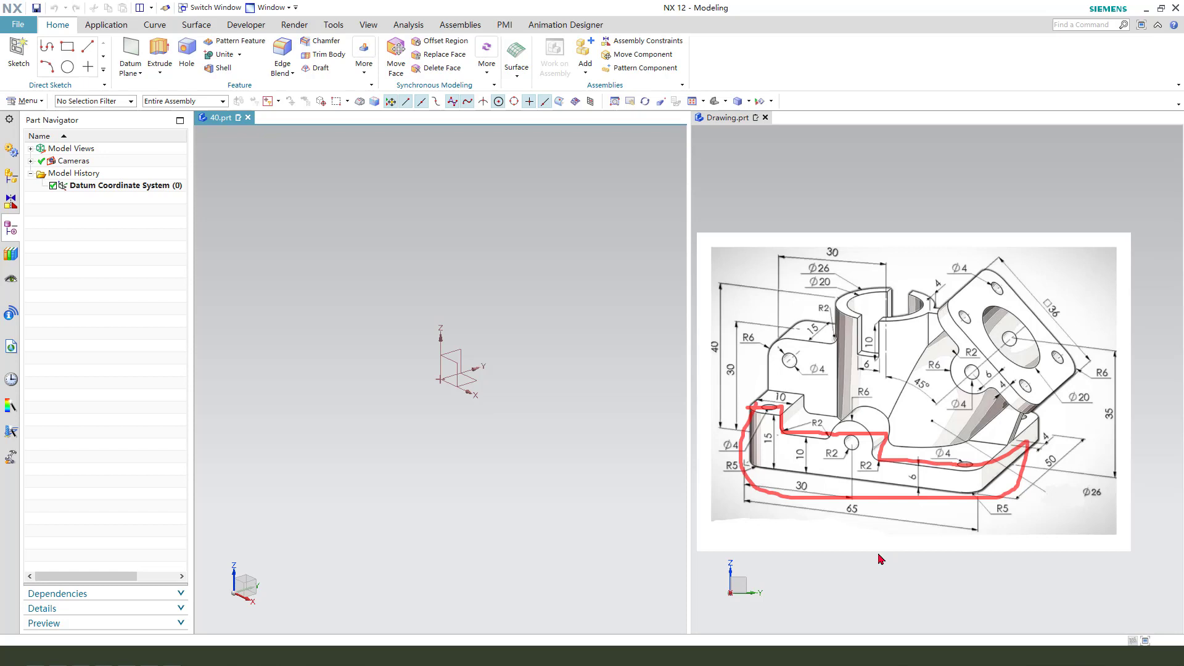
# Start an extrusion with a new sketch on the default plane.
pyautogui.press('Escape')
pyautogui.click(160, 58)
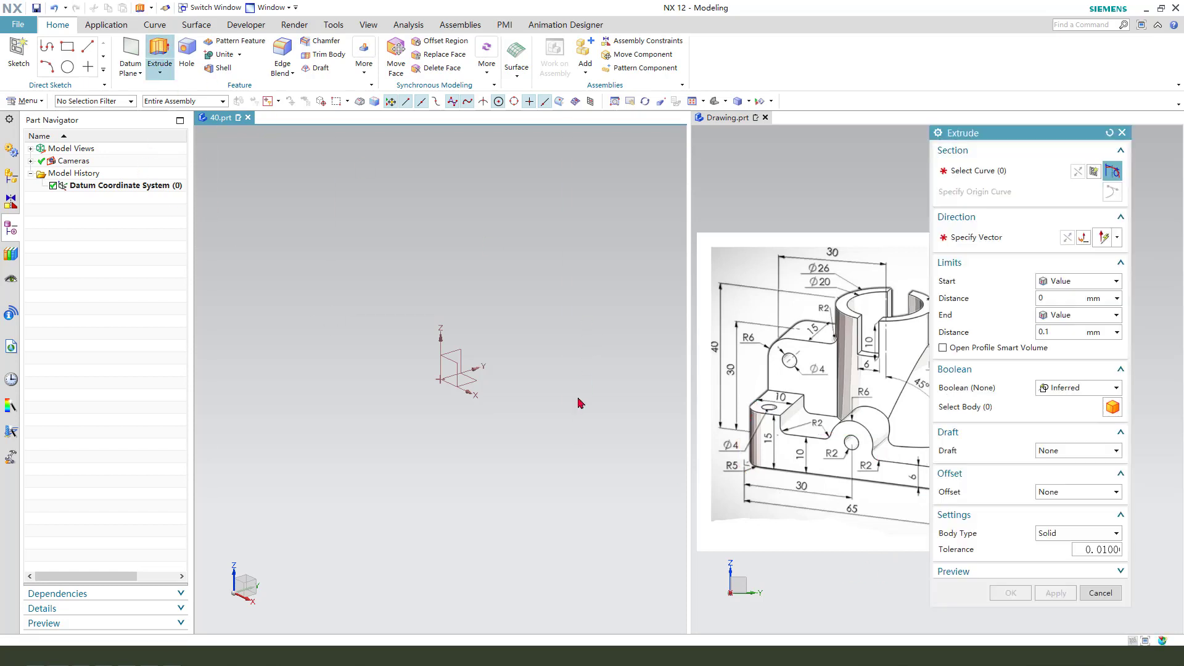
pyautogui.click(451, 366)
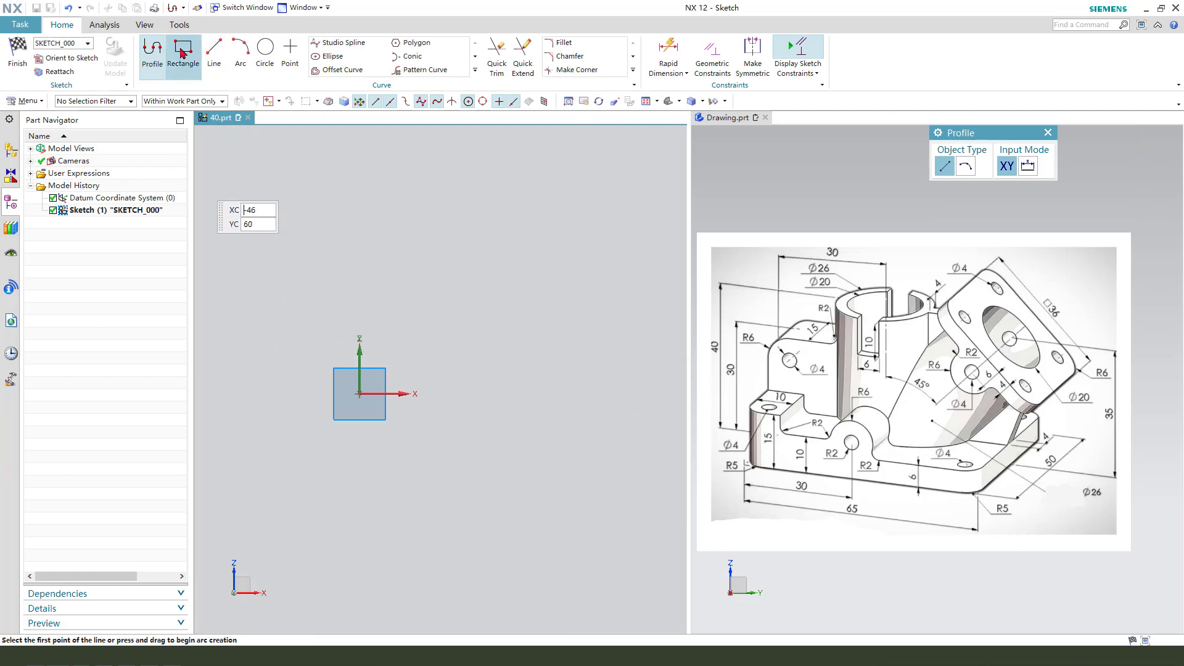
pyautogui.press('Escape')
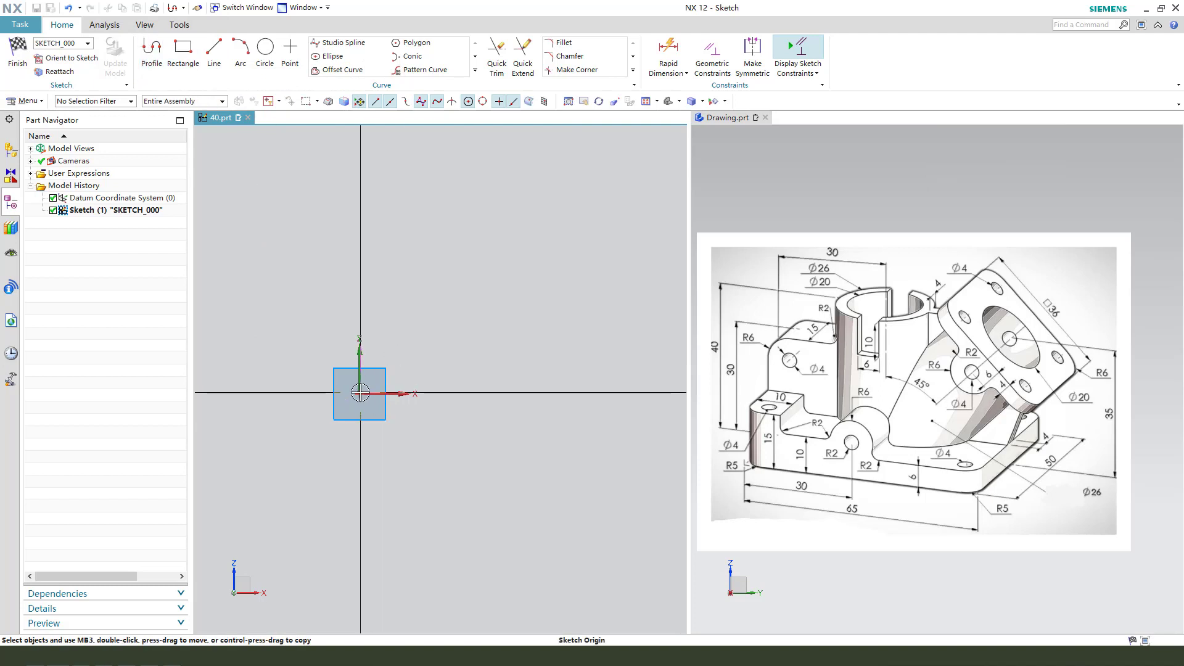
# Draw the closed stepped profile from the origin, dimensioned 70, 37, 20 and 14.
pyautogui.click(152, 51)
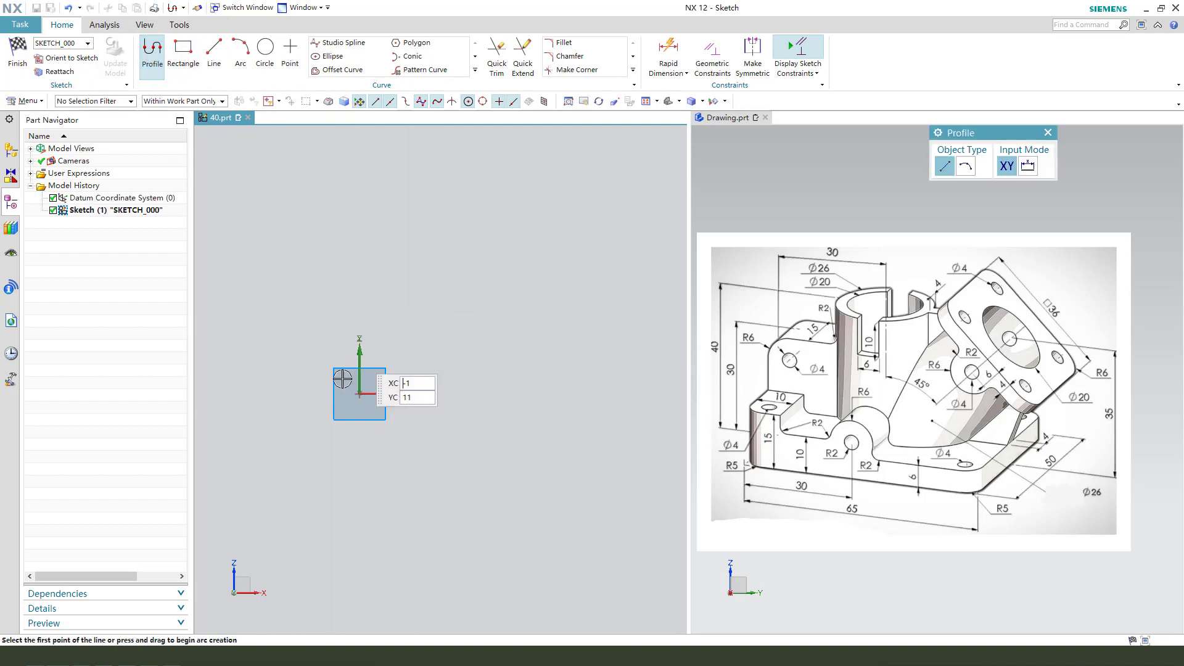
pyautogui.click(359, 393)
pyautogui.write('7')
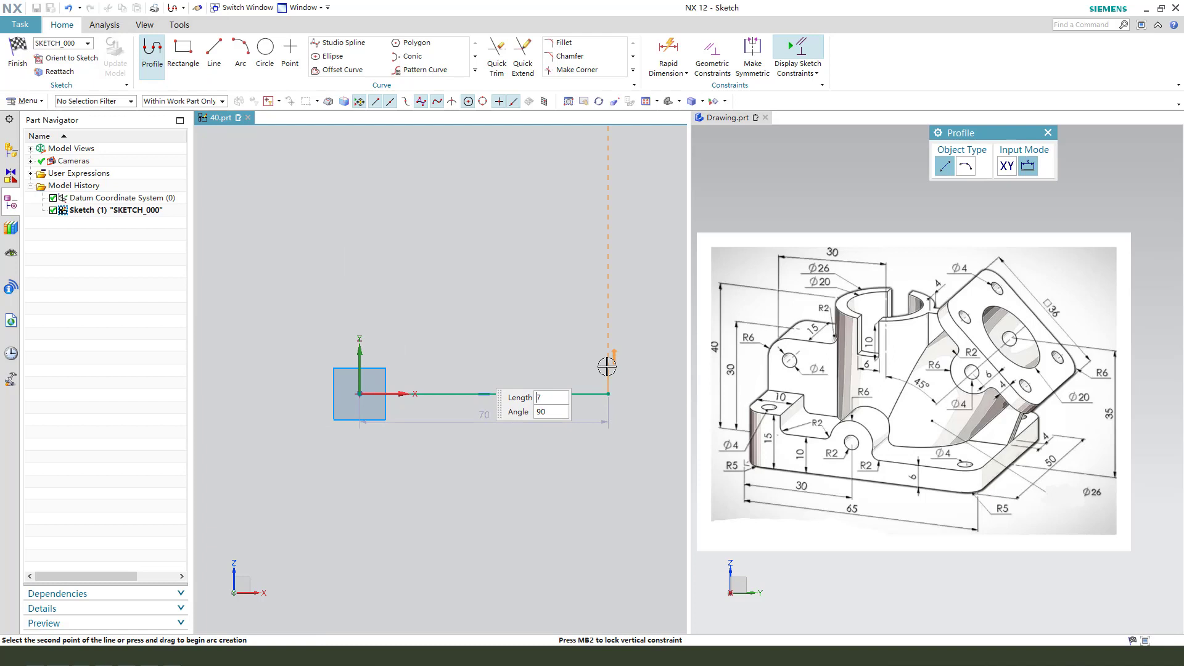
pyautogui.write('0')
pyautogui.press('Return')
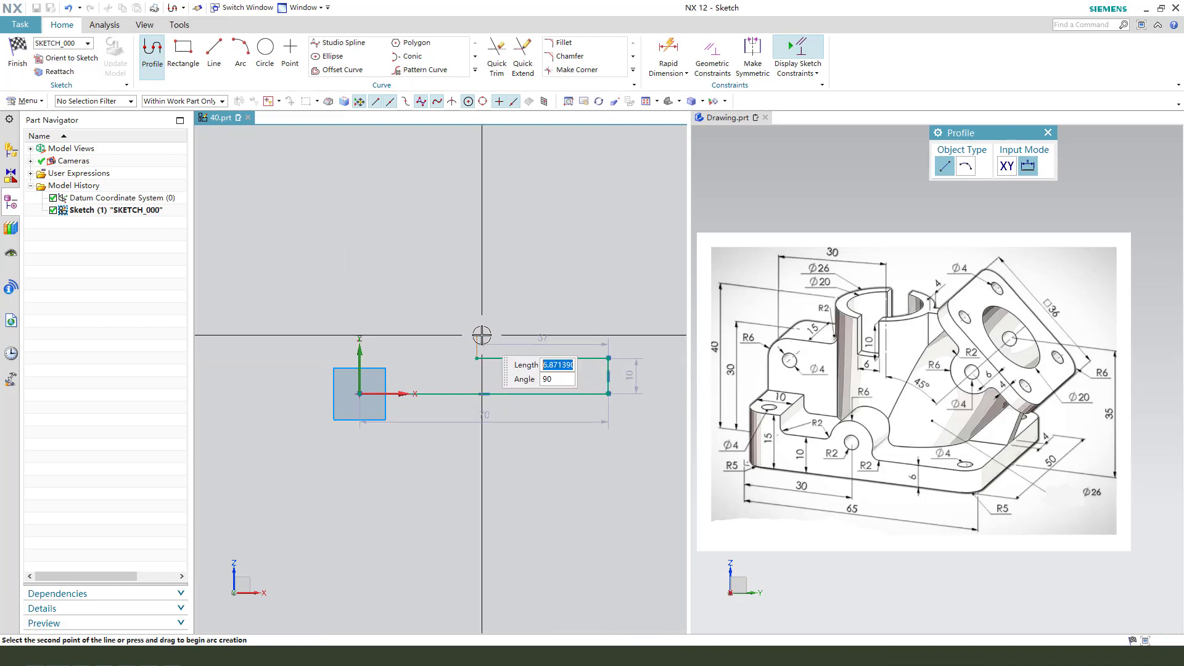
pyautogui.write('7')
pyautogui.press('Return')
pyautogui.write('20')
pyautogui.press('Return')
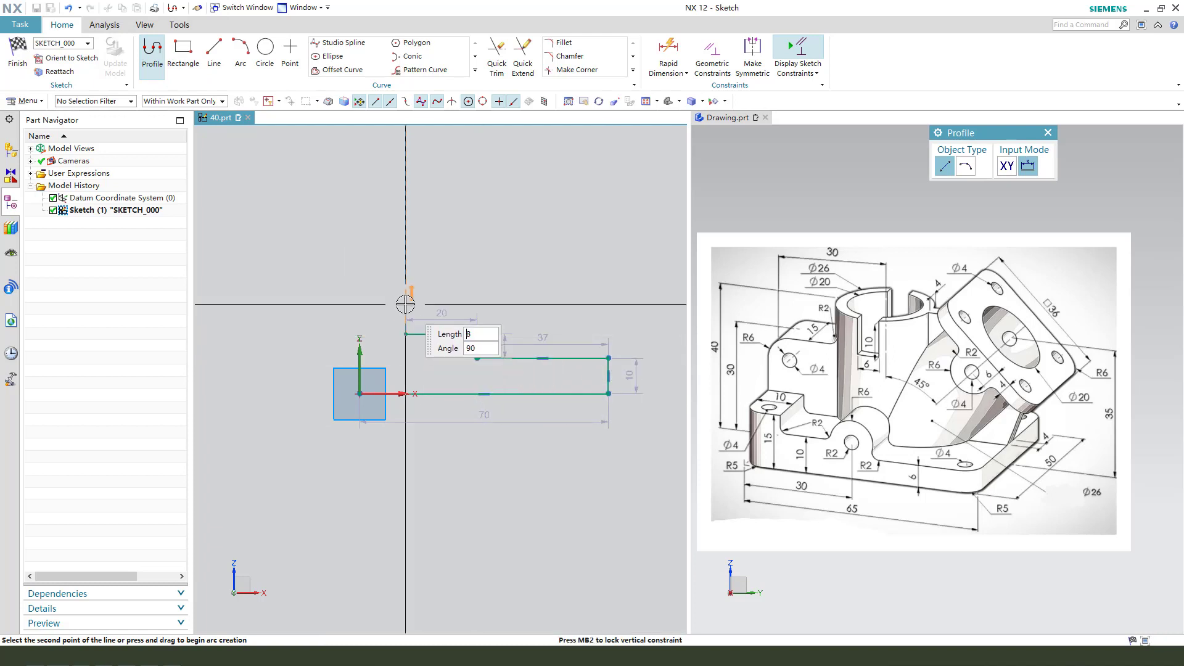
pyautogui.write('9')
pyautogui.press('Return')
pyautogui.write('14')
pyautogui.press('Return')
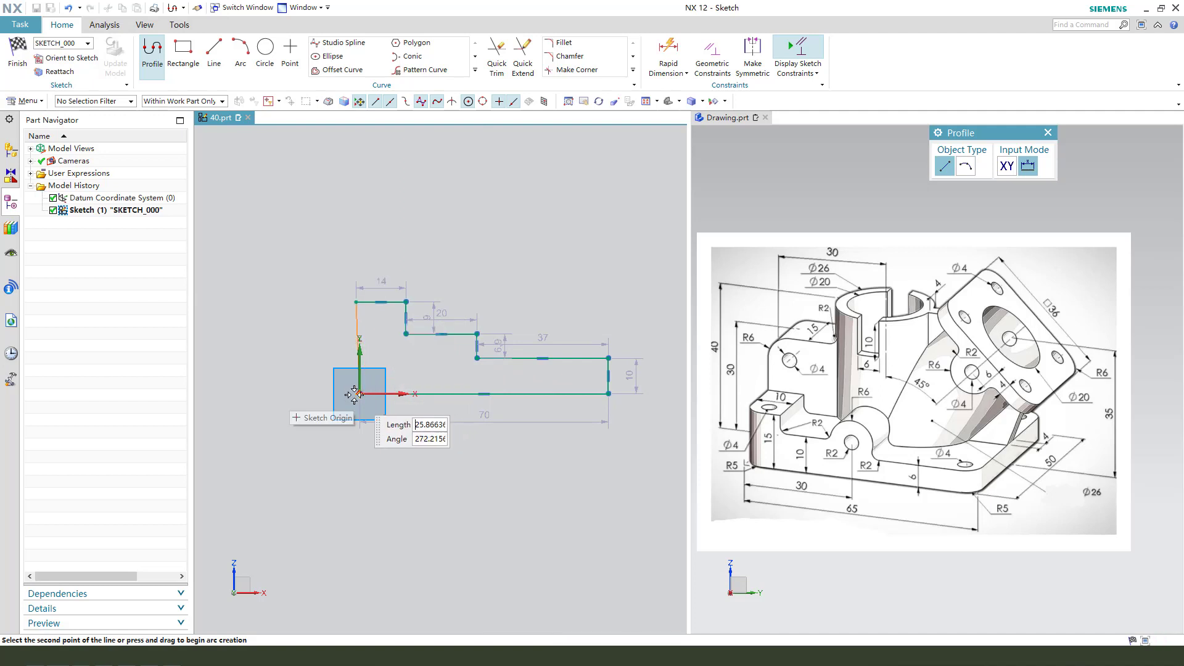
pyautogui.click(354, 394)
pyautogui.press('Escape')
pyautogui.scroll(2, 385, 343)
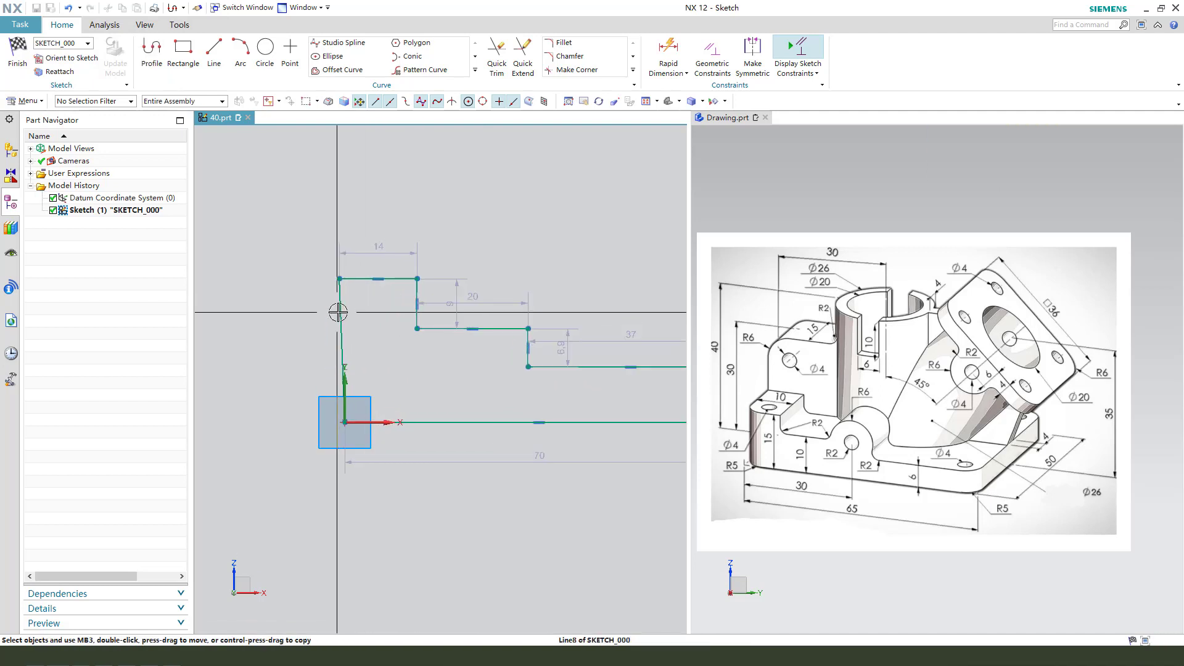
pyautogui.rightClick(471, 227)
pyautogui.click(499, 273)
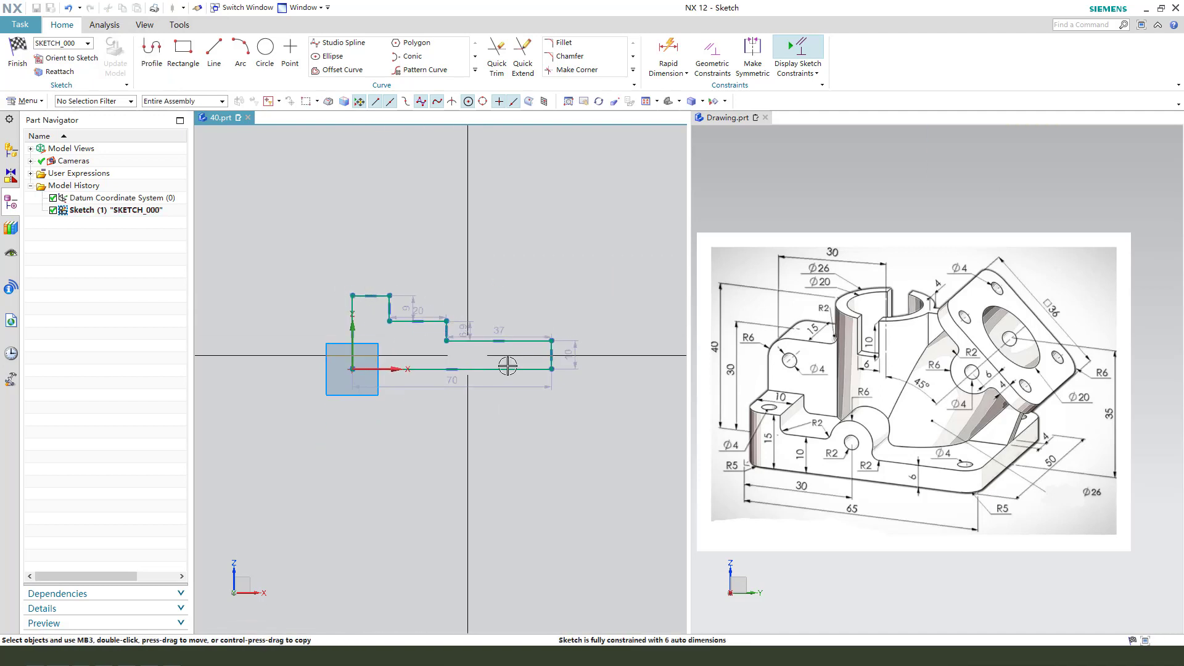
# Set the right-hand edge height to 6 and the step height to 10.
pyautogui.moveTo(453, 379); pyautogui.dragTo(452, 413)
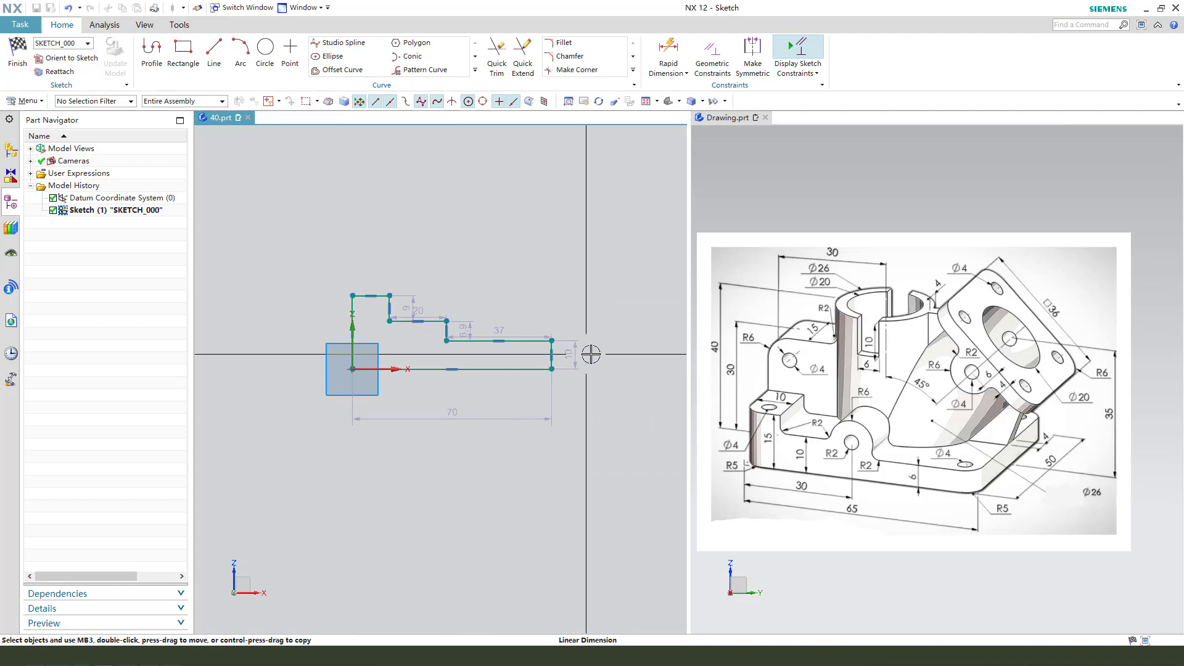
pyautogui.click(553, 356)
pyautogui.click(605, 362)
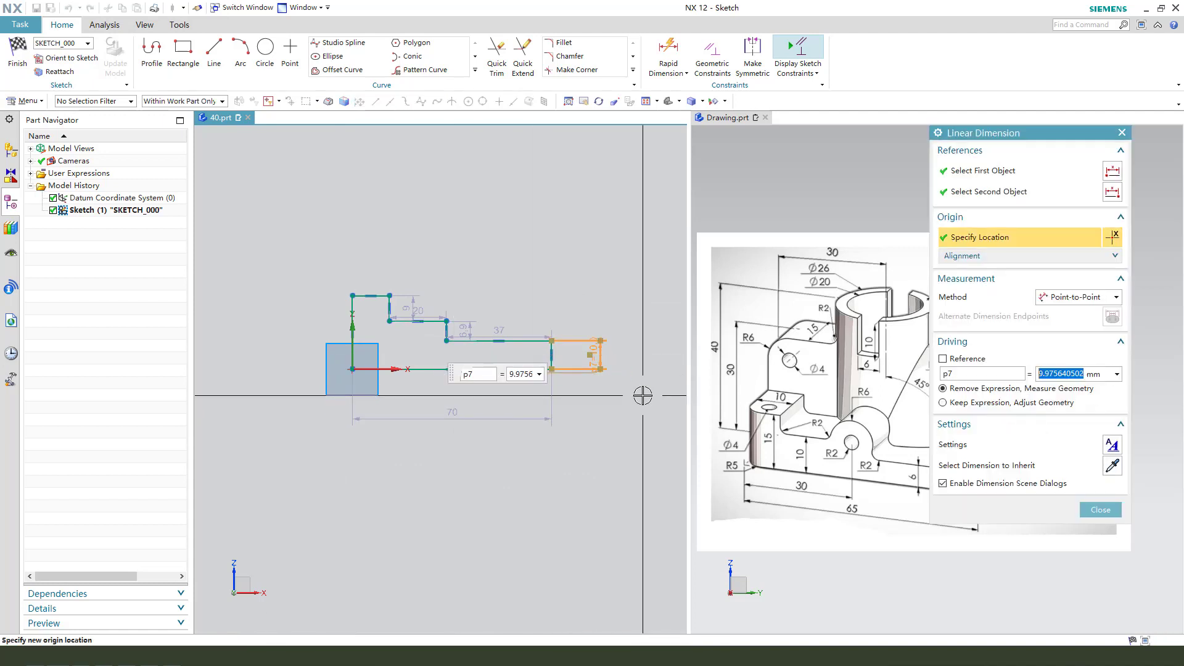
pyautogui.write('6')
pyautogui.press('Return')
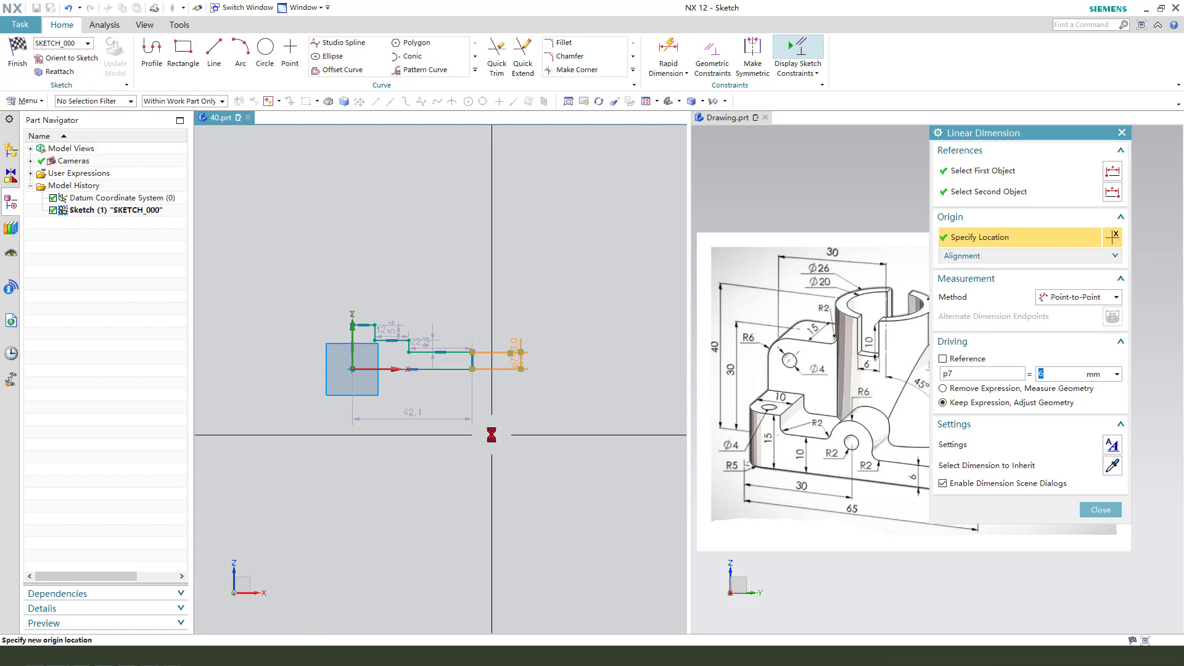
pyautogui.press('Escape')
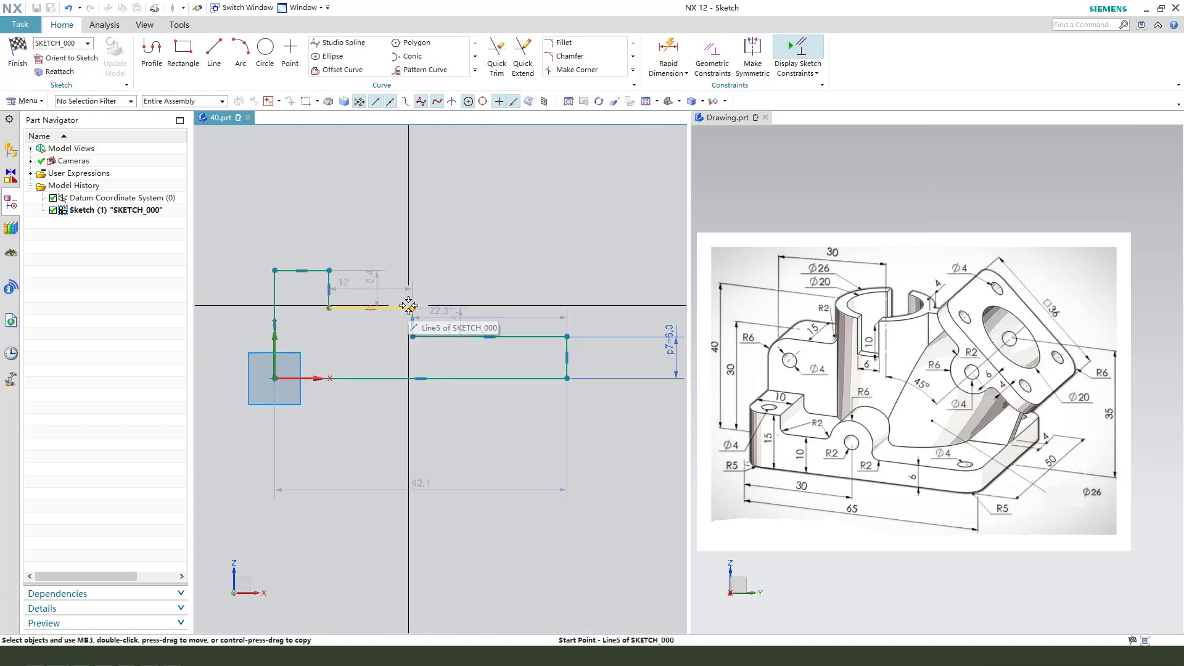
pyautogui.press('d')
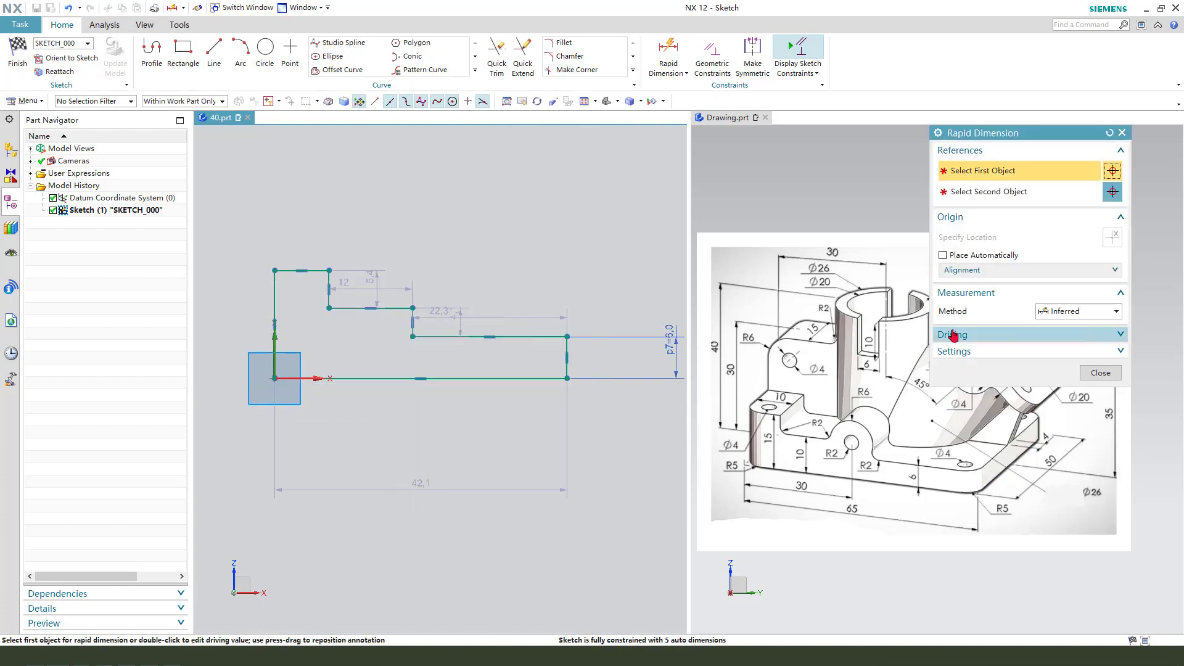
pyautogui.click(407, 378)
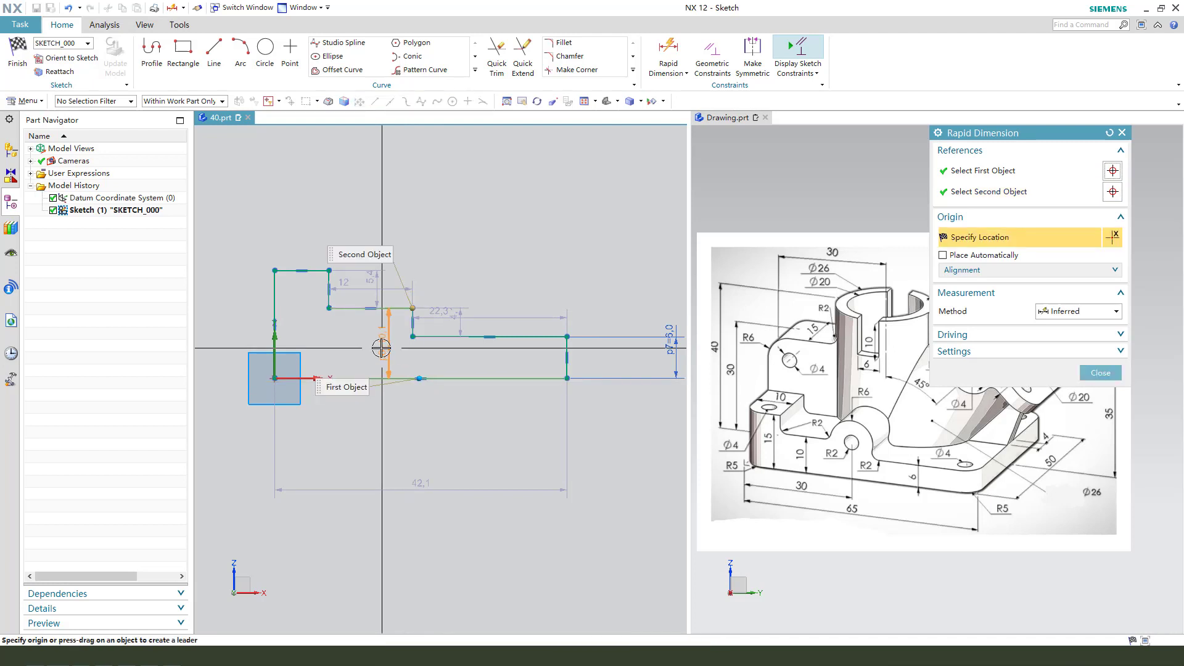
pyautogui.click(384, 343)
pyautogui.press('Return')
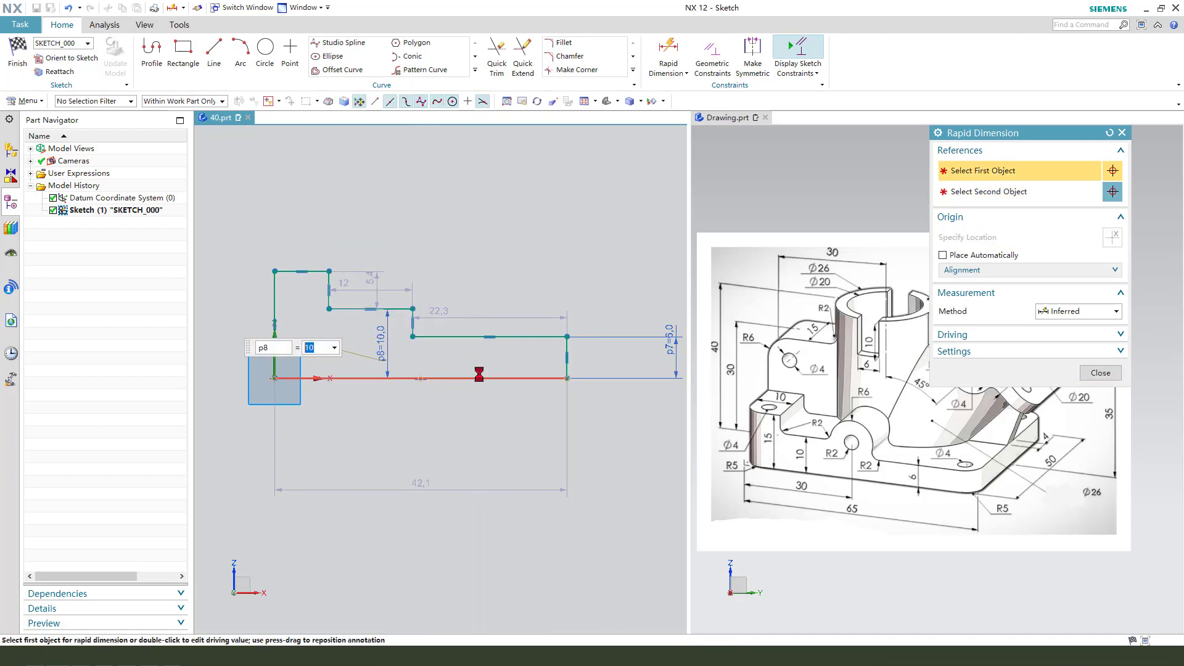
pyautogui.scroll(-1, 501, 298)
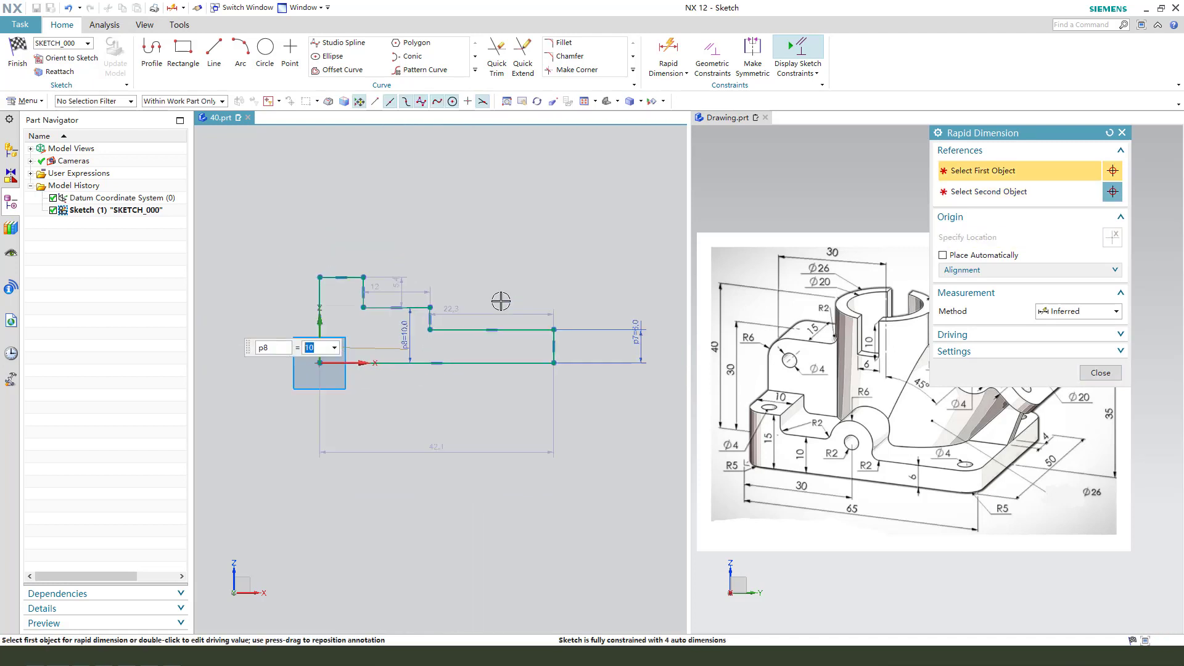
# Dimension the overall height to 15, bottom length to 65 and top width to 10.
pyautogui.click(326, 277)
pyautogui.click(320, 362)
pyautogui.click(274, 329)
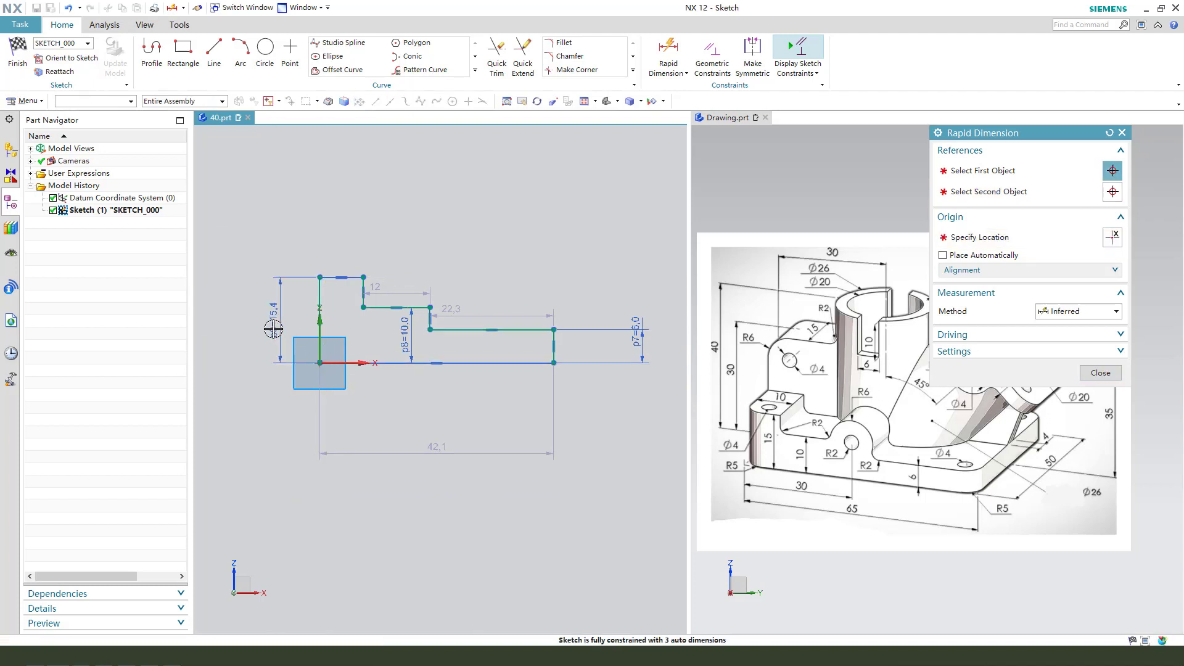
pyautogui.press('Return')
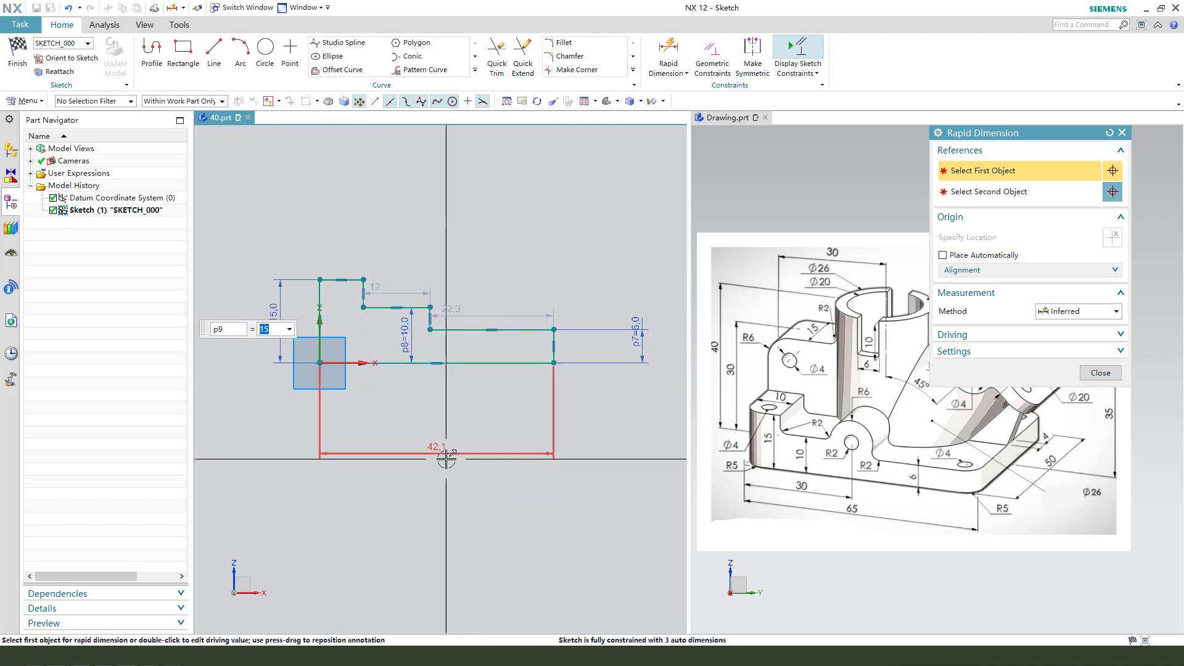
pyautogui.click(442, 451)
pyautogui.write('65')
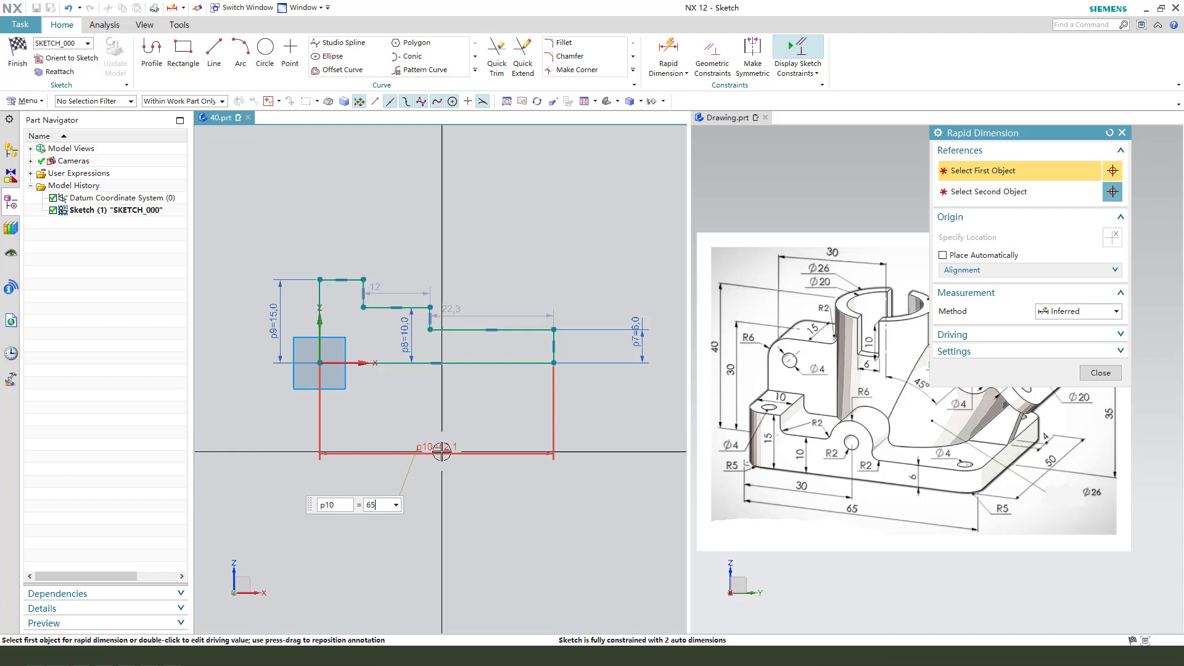
pyautogui.press('Return')
pyautogui.scroll(-2, 416, 440)
pyautogui.scroll(1, 389, 430)
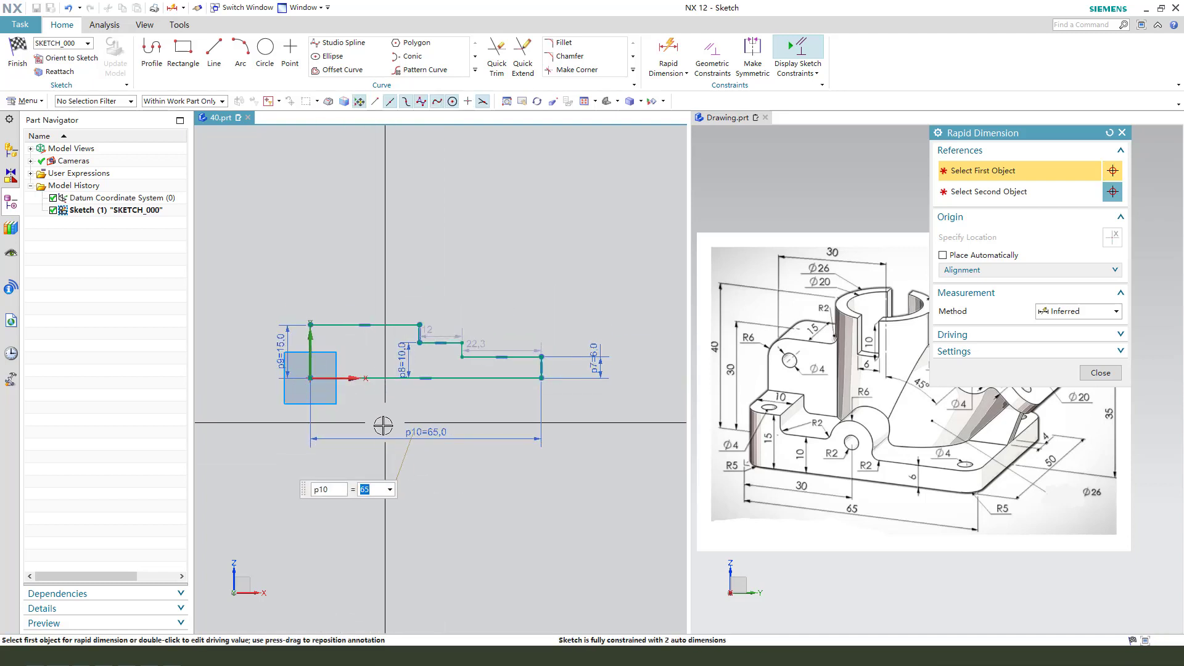
pyautogui.click(412, 325)
pyautogui.click(383, 282)
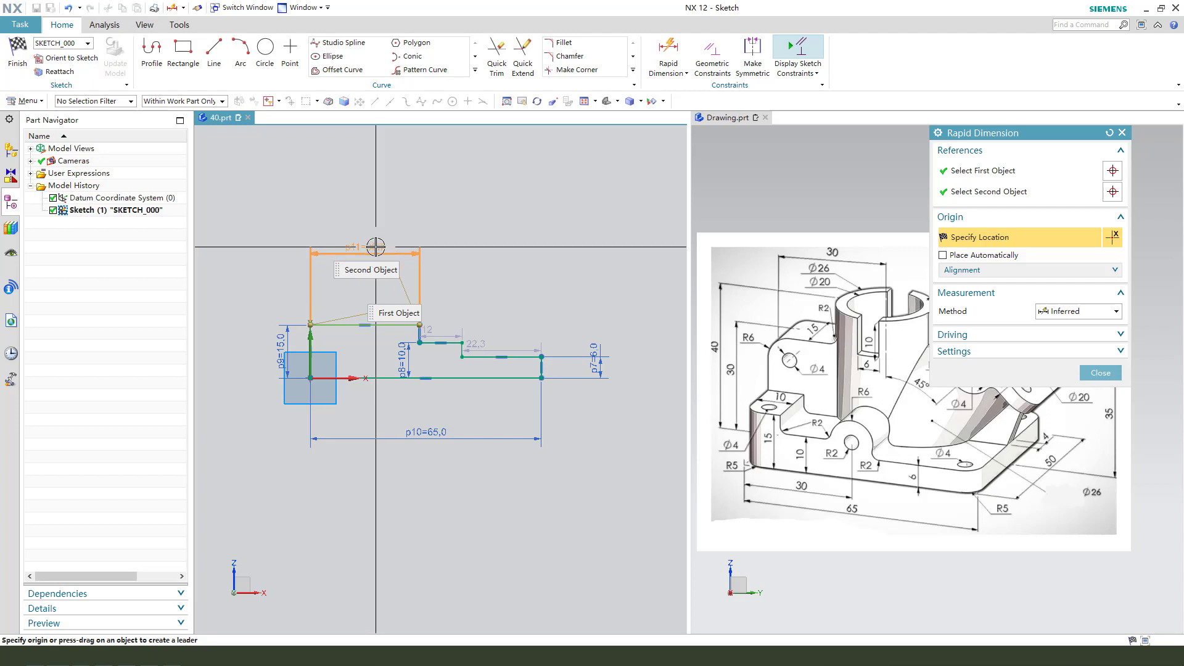
pyautogui.click(376, 247)
pyautogui.write('10')
pyautogui.press('Return')
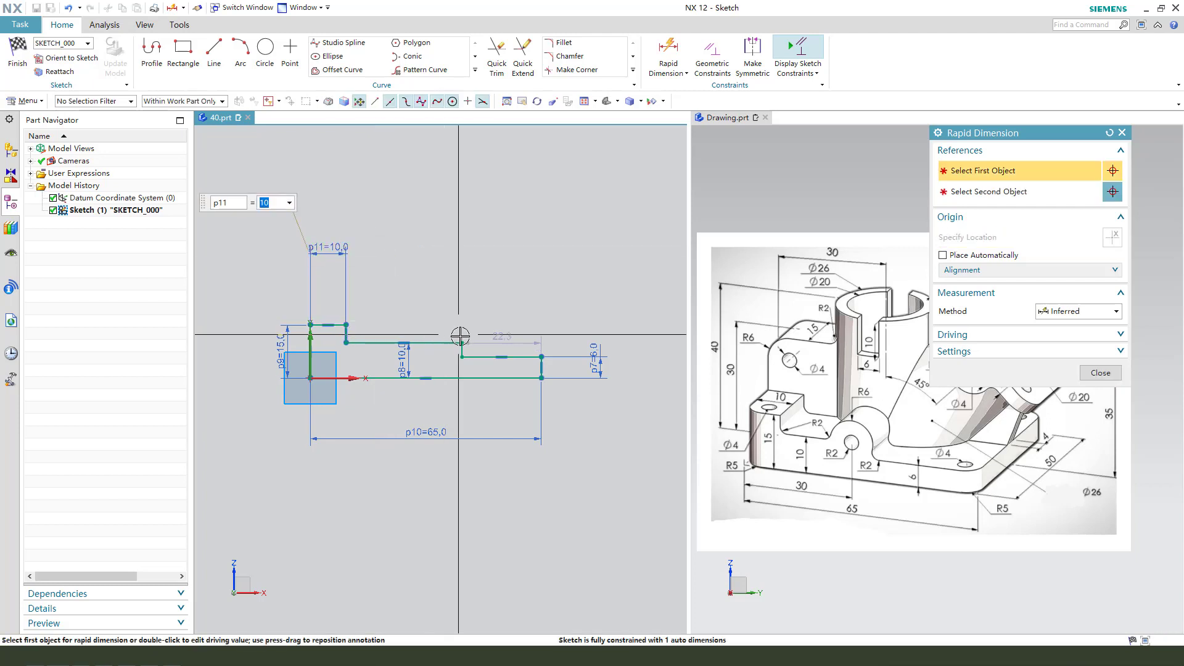
# Set the horizontal step distance to 30 and tidy the 30 and 15 labels.
pyautogui.click(460, 342)
pyautogui.click(310, 324)
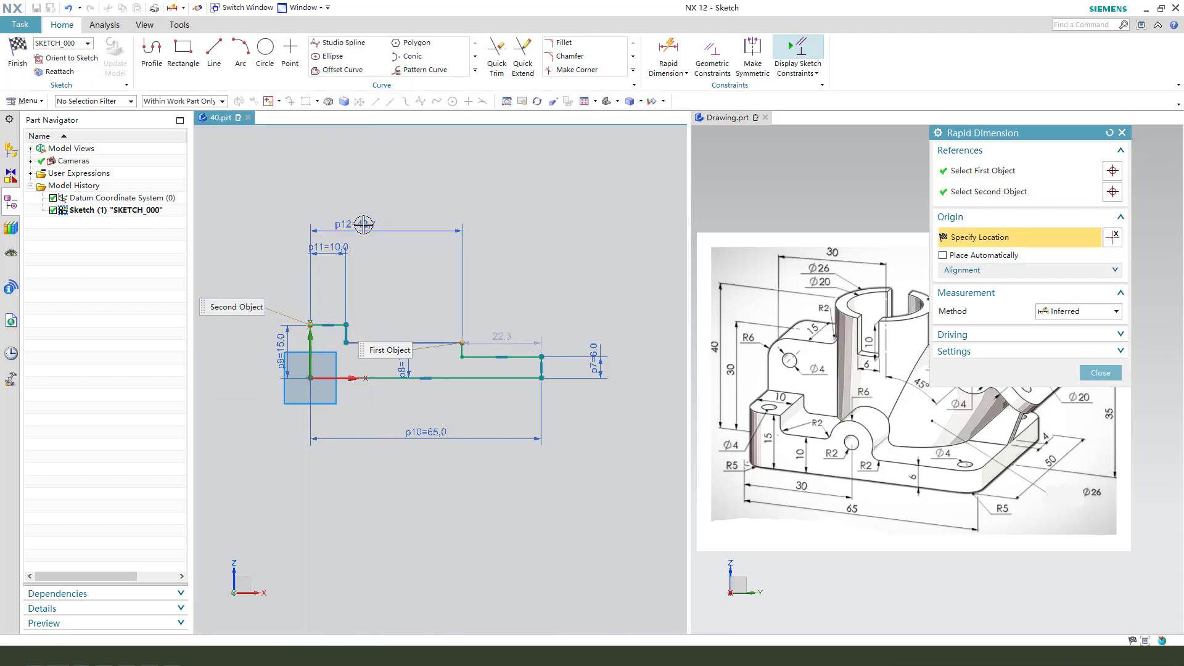
pyautogui.click(363, 224)
pyautogui.press('Return')
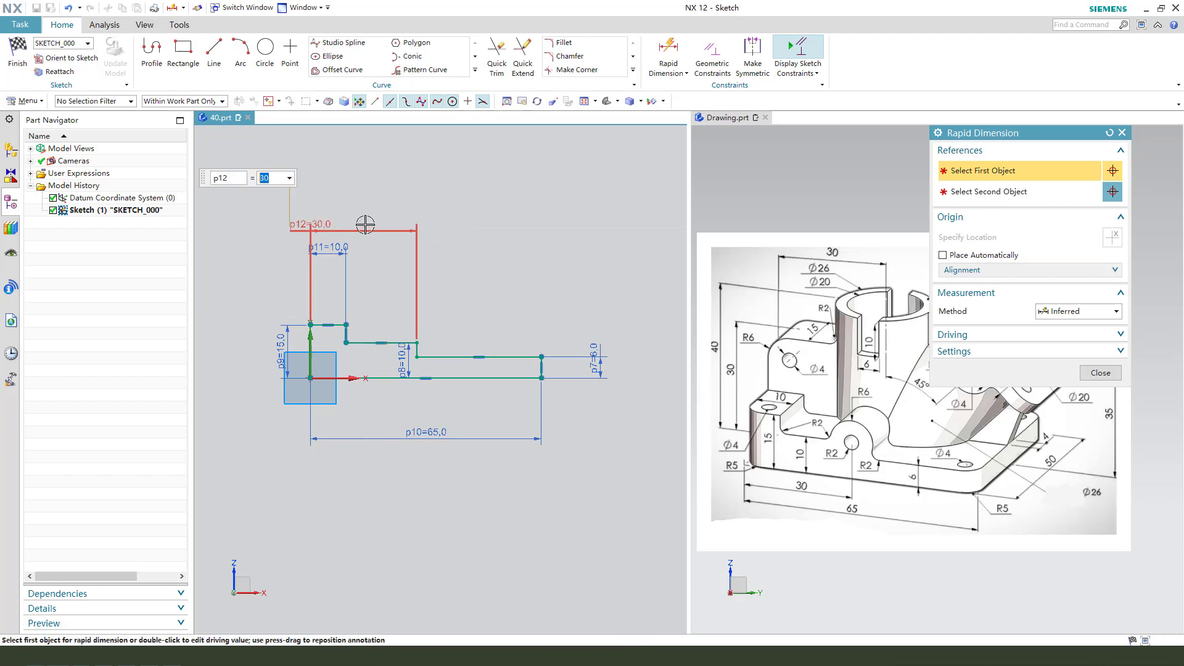
pyautogui.click(1096, 374)
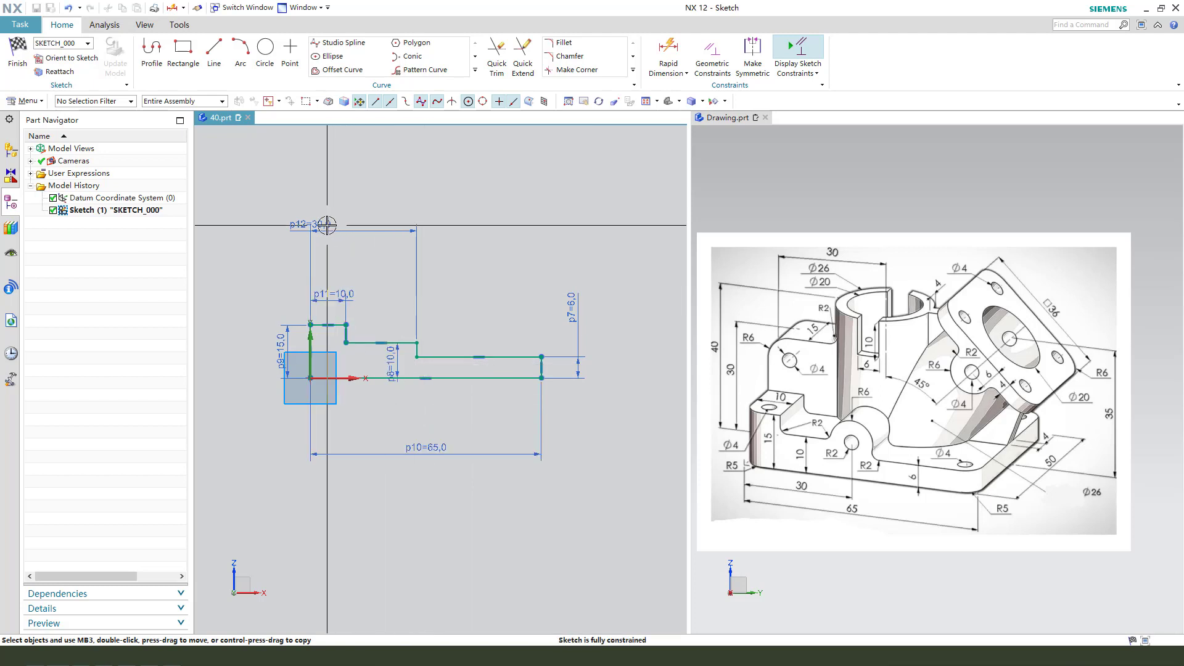
pyautogui.moveTo(327, 224); pyautogui.dragTo(371, 260)
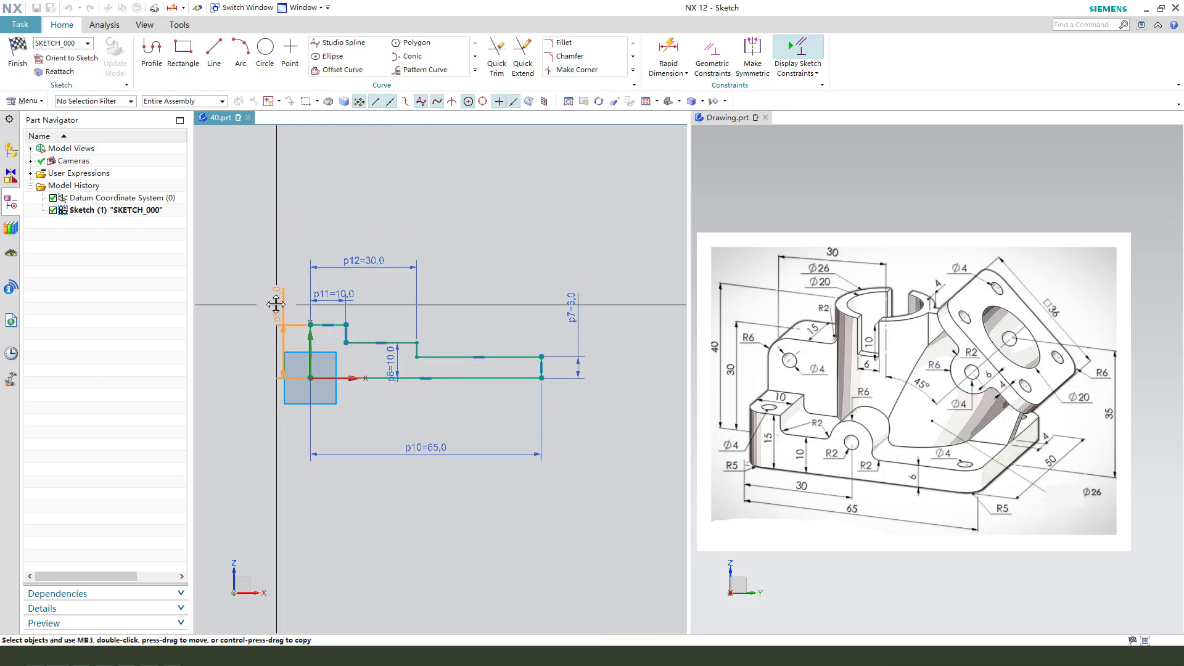
pyautogui.moveTo(276, 305); pyautogui.dragTo(272, 301)
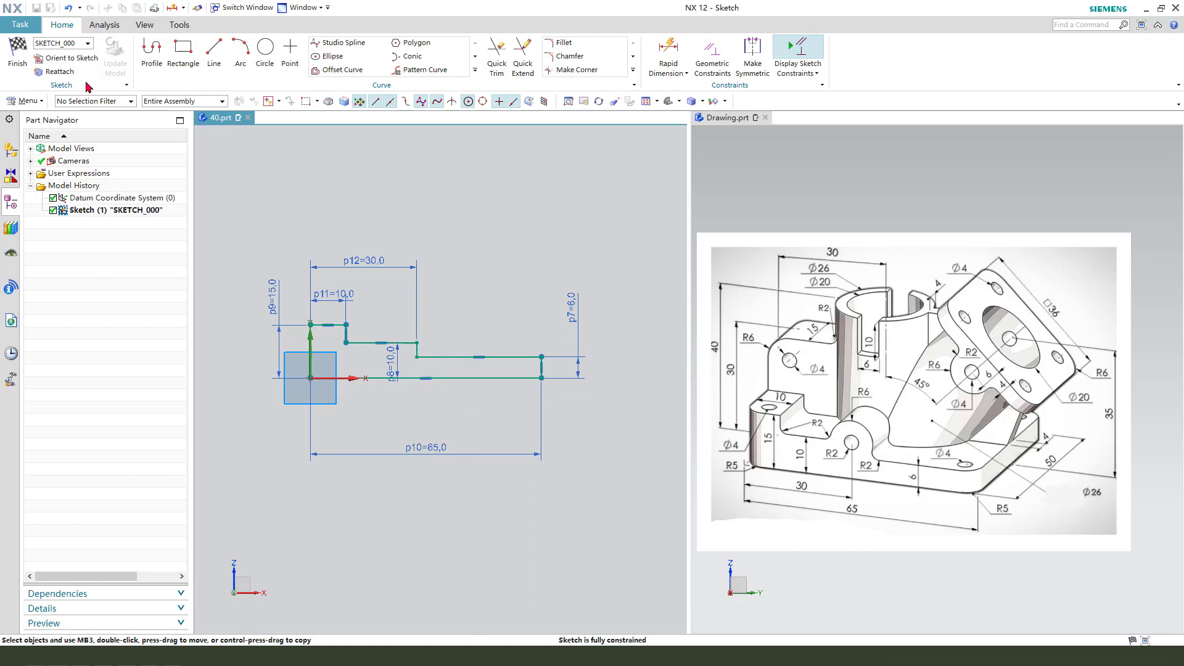
# Finish the sketch and extrude it 25 mm symmetrically as Extrude (1).
pyautogui.click(28, 74)
pyautogui.press('x')
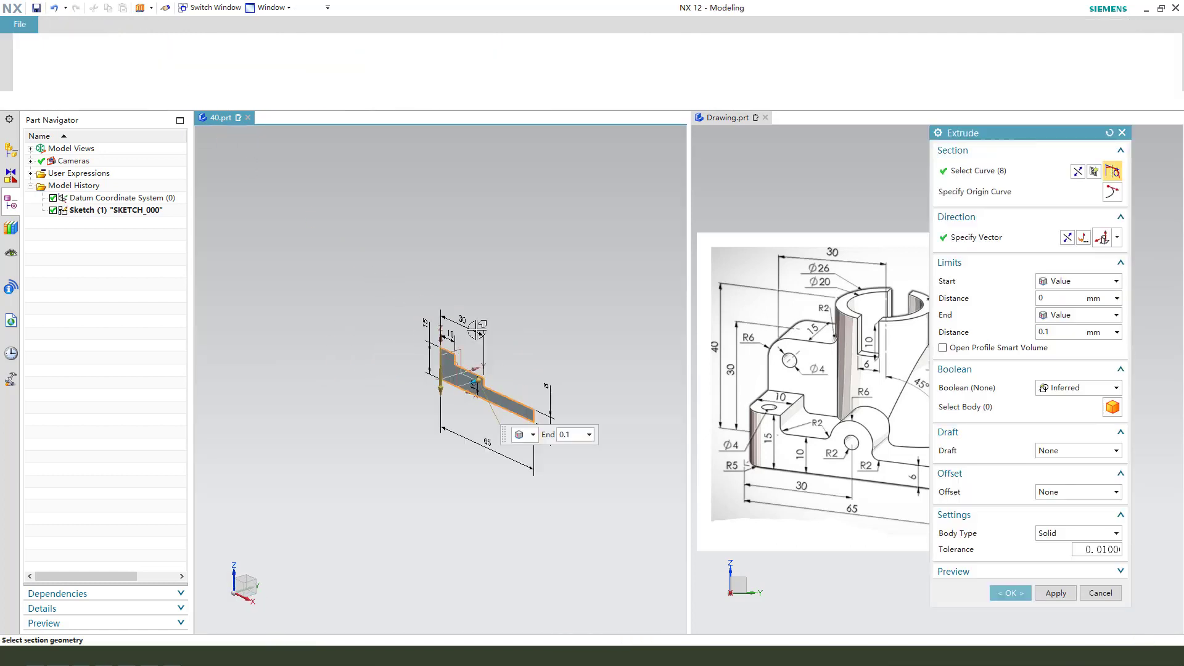
pyautogui.moveTo(1098, 142); pyautogui.dragTo(685, 142)
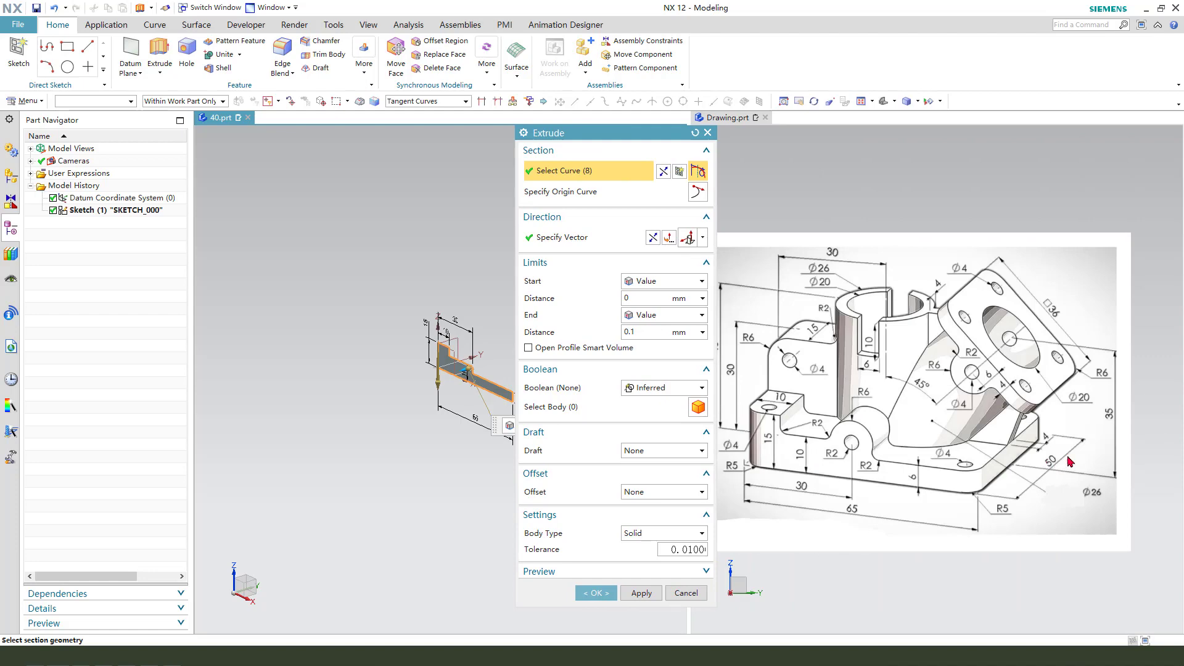
pyautogui.moveTo(548, 153); pyautogui.dragTo(936, 153)
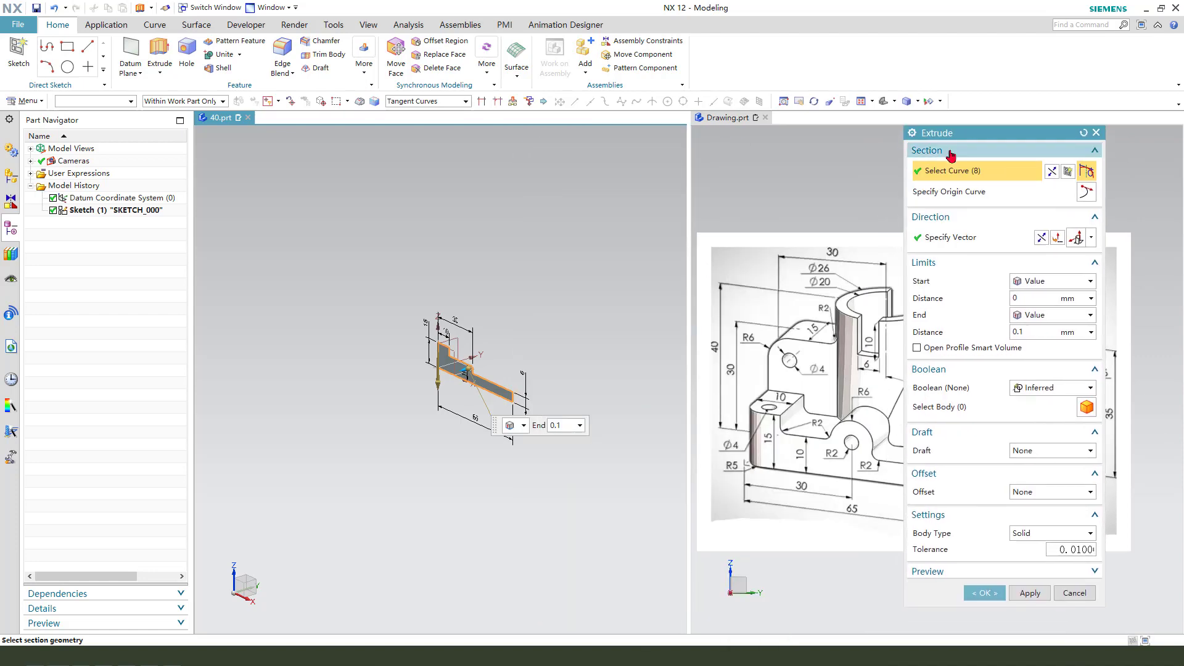
pyautogui.write('25')
pyautogui.press('Return')
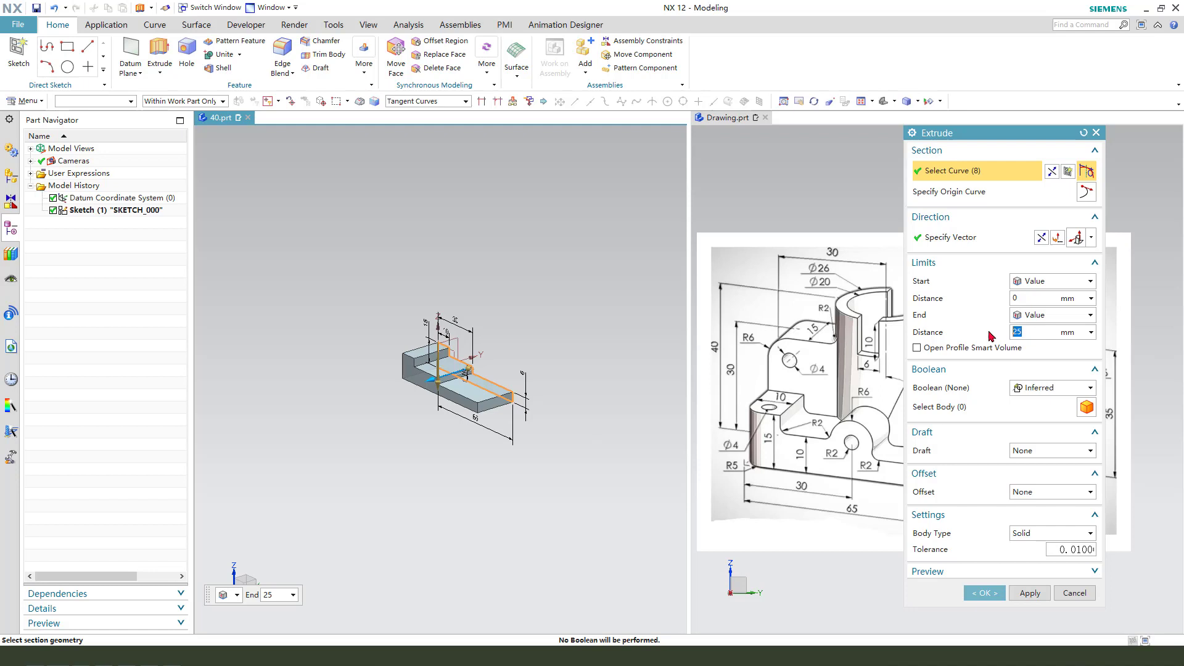
pyautogui.click(1052, 315)
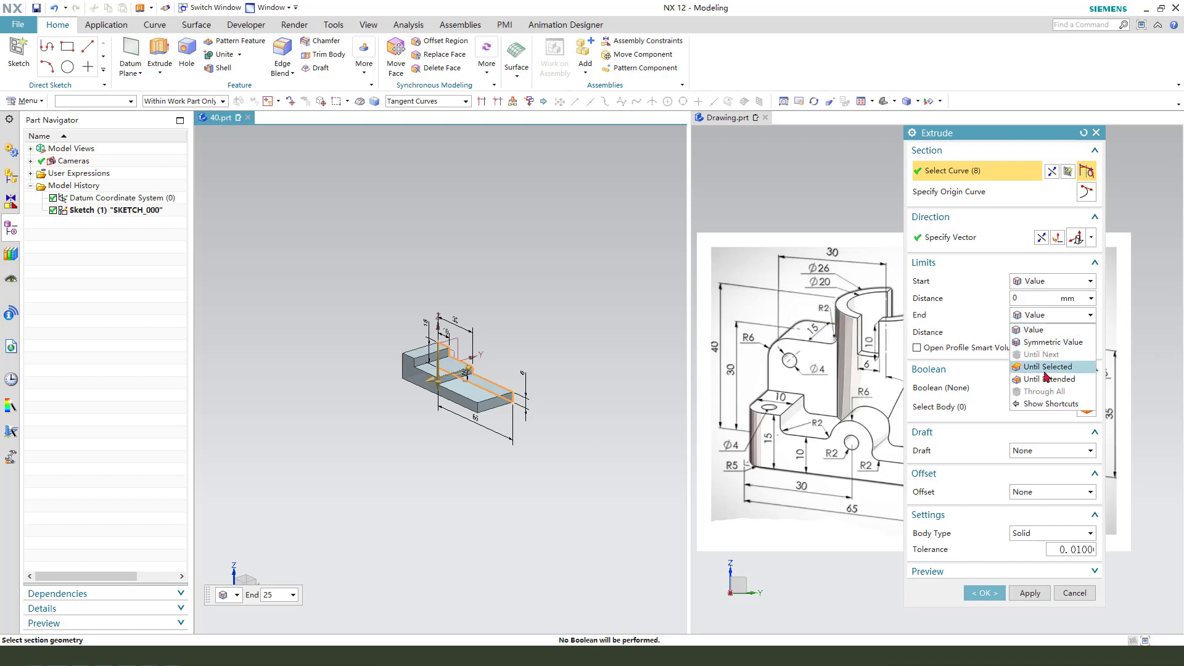
pyautogui.click(1043, 344)
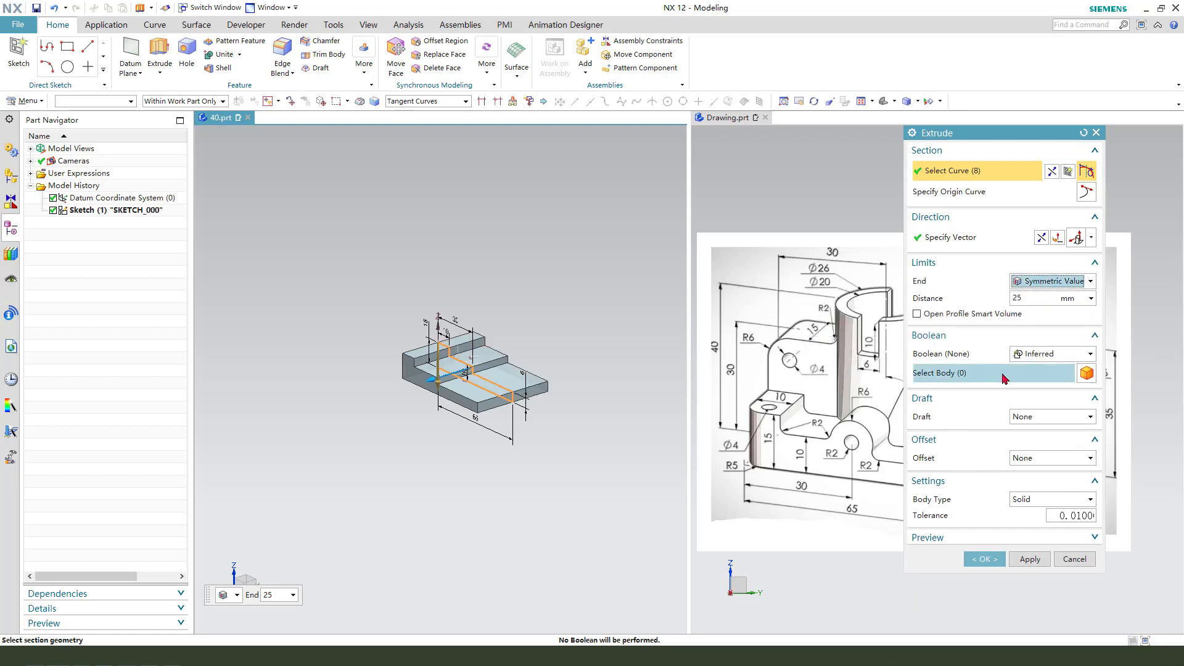
pyautogui.click(983, 560)
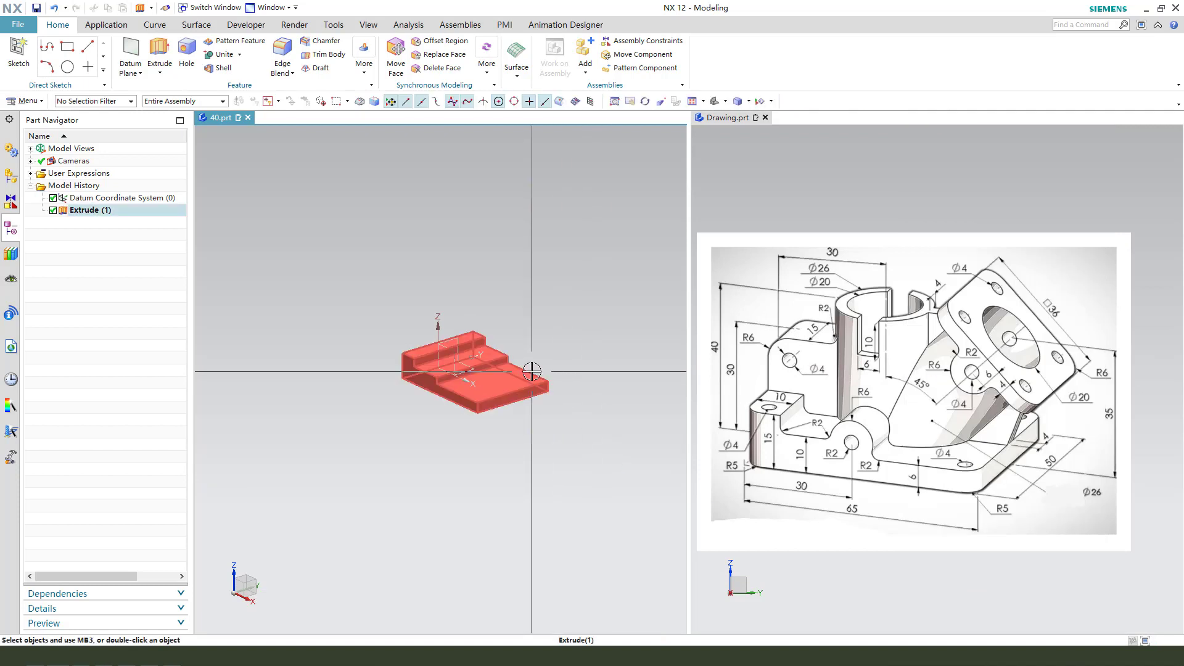
# Orbit to inspect the base solid, then start a second extrusion.
pyautogui.moveTo(522, 432); pyautogui.dragTo(483, 427, button='middle')
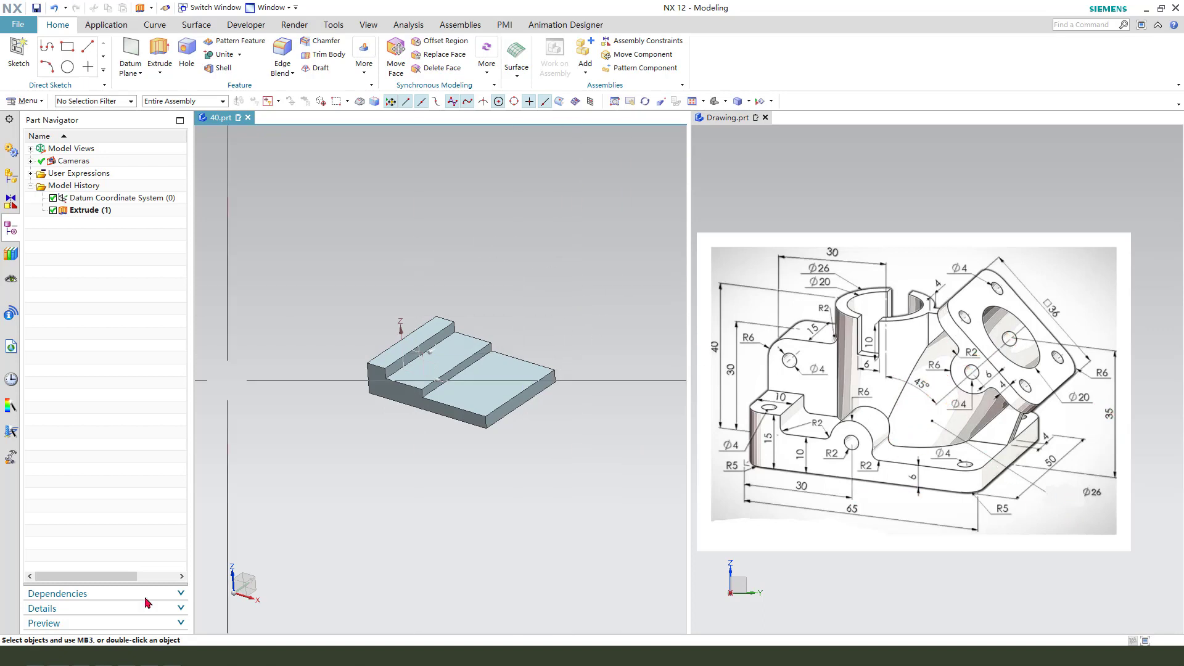
pyautogui.click(159, 57)
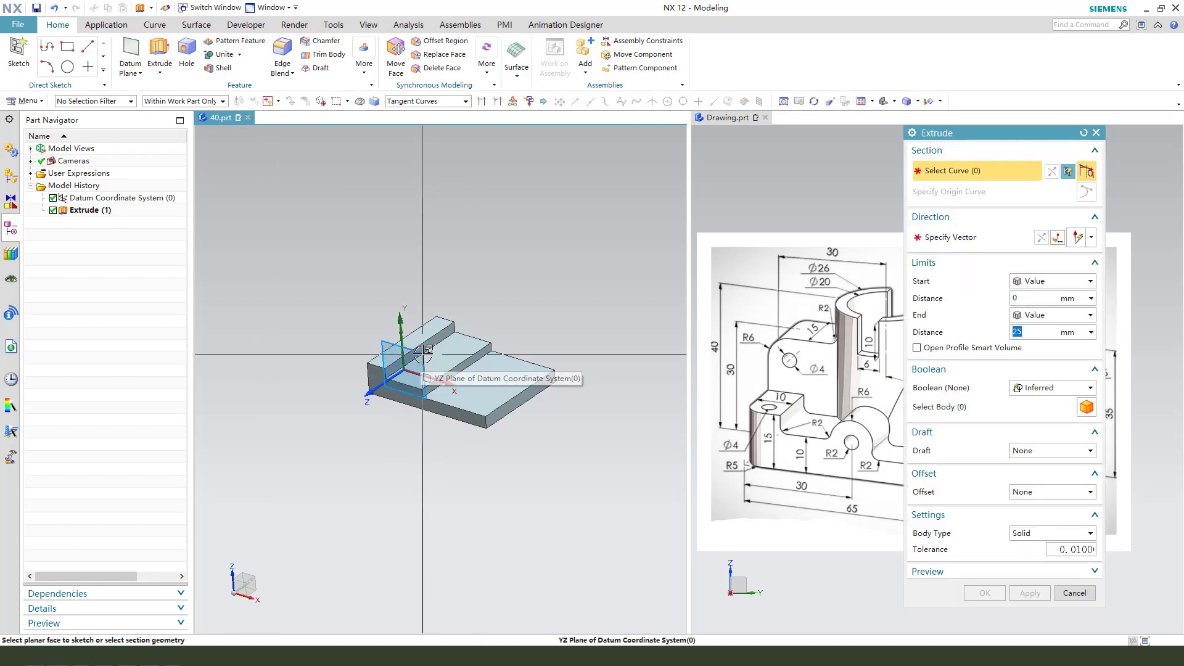
# Sketch a slanted line from the base edge on the YZ datum plane.
pyautogui.click(425, 350)
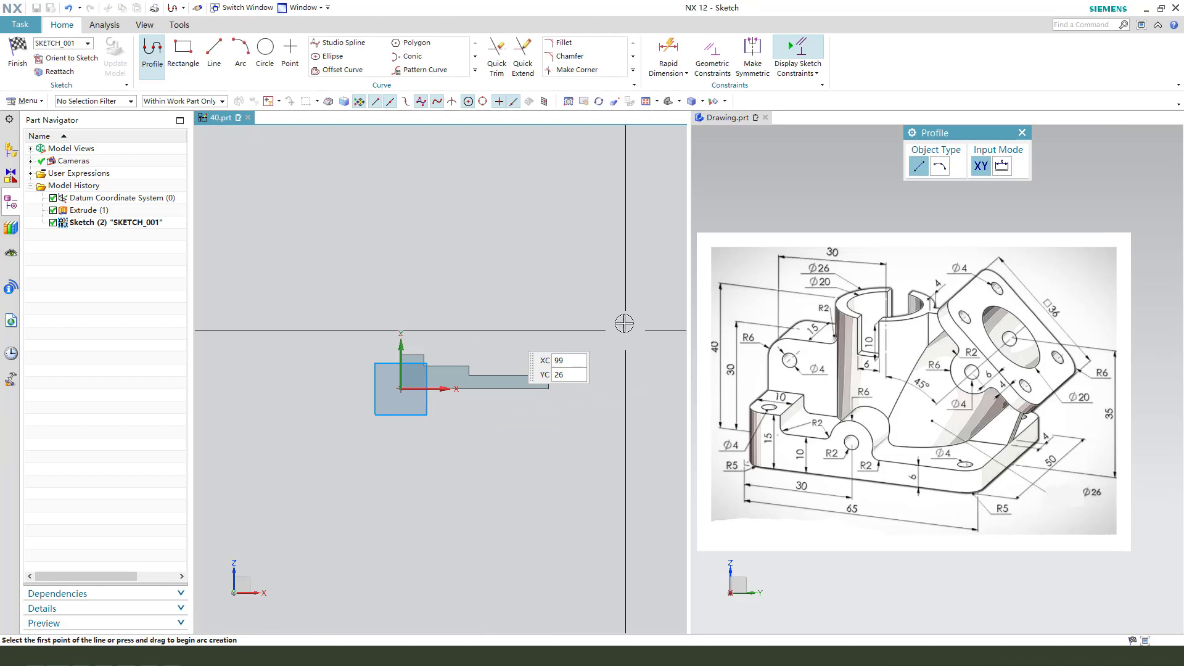
pyautogui.click(215, 56)
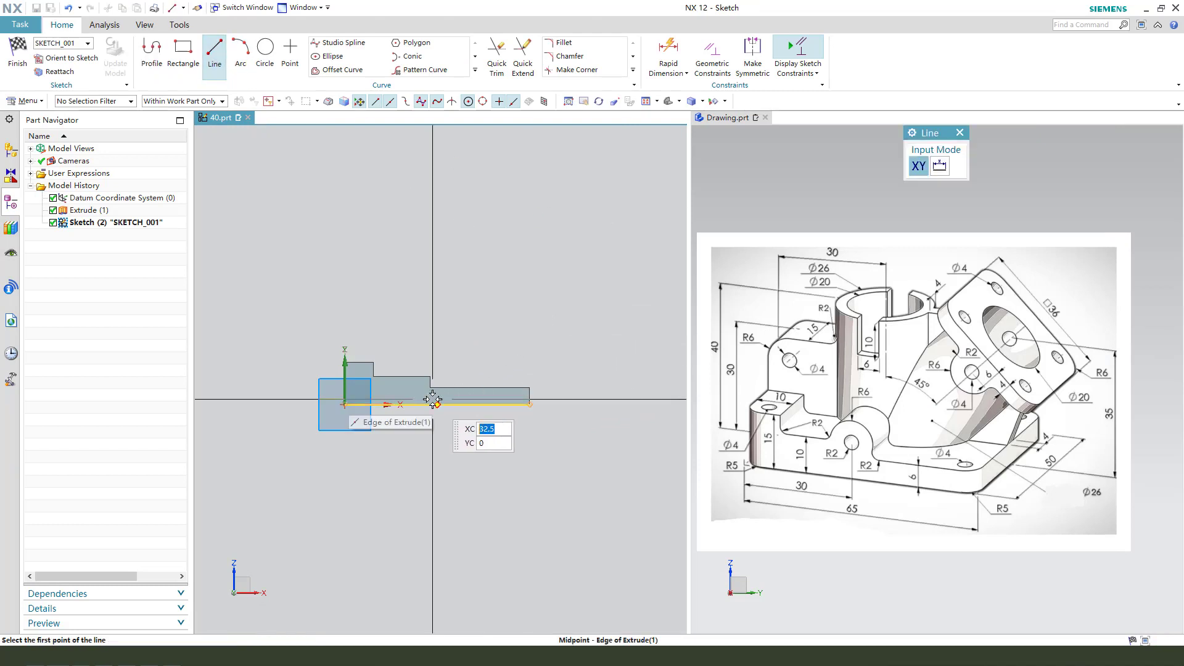
pyautogui.scroll(2, 428, 404)
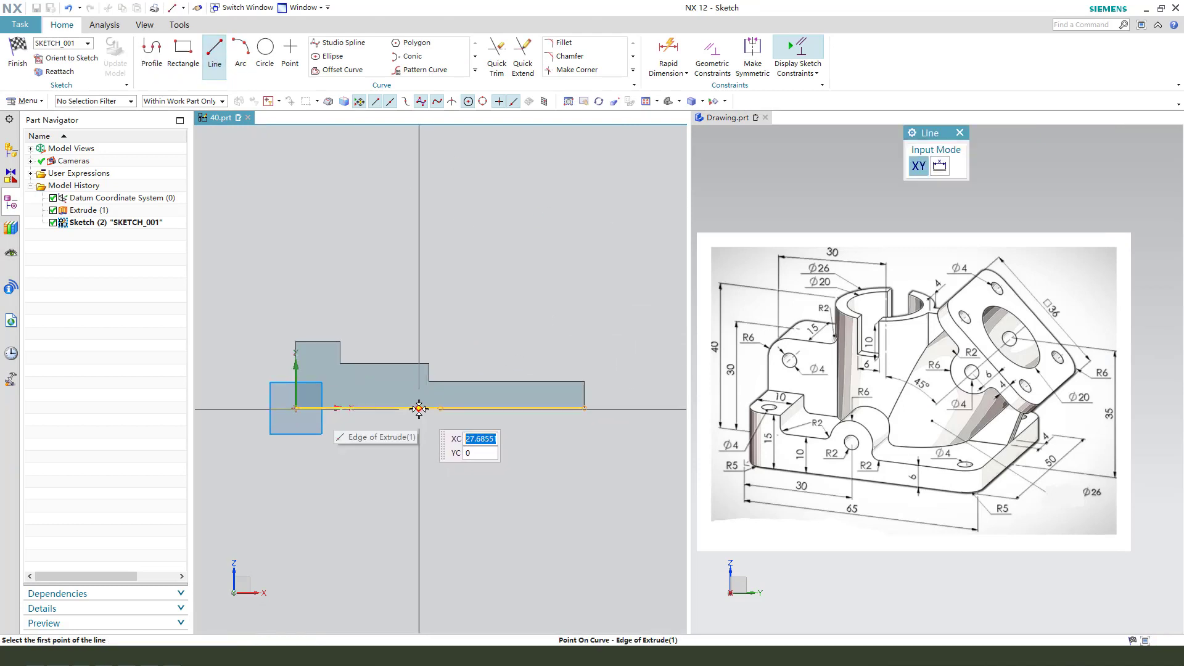
pyautogui.click(419, 408)
pyautogui.click(593, 227)
pyautogui.scroll(-2, 409, 273)
pyautogui.press('Escape')
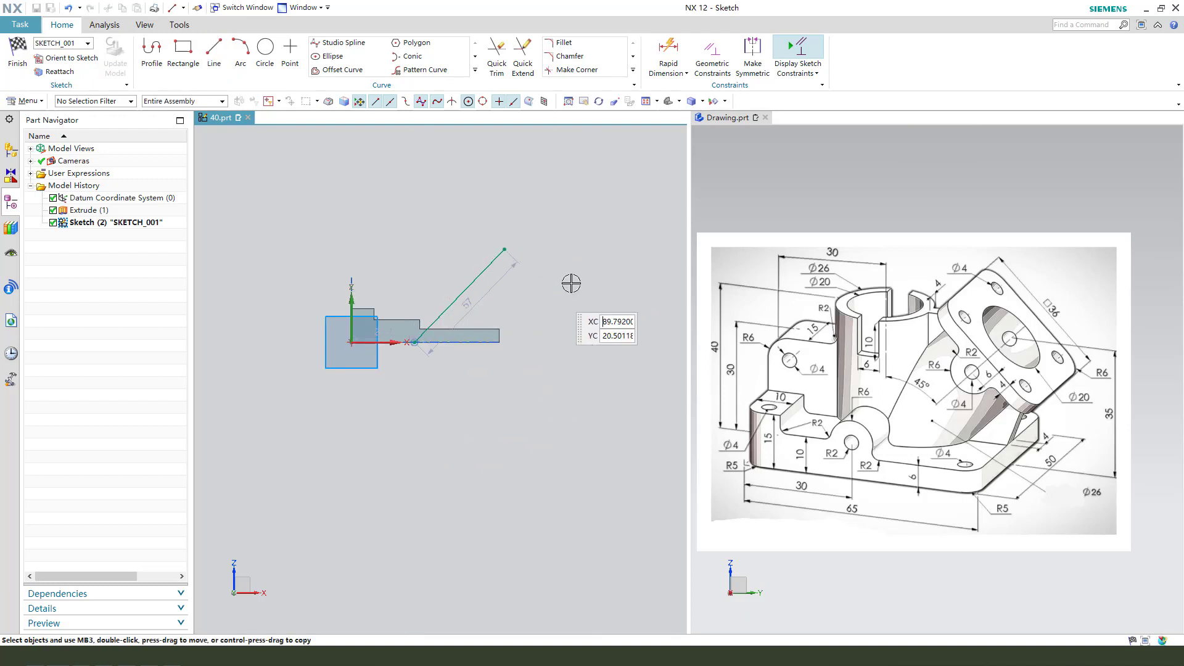
pyautogui.scroll(2, 568, 280)
# Dimension the line's upper endpoint 35 mm above the origin.
pyautogui.press('d')
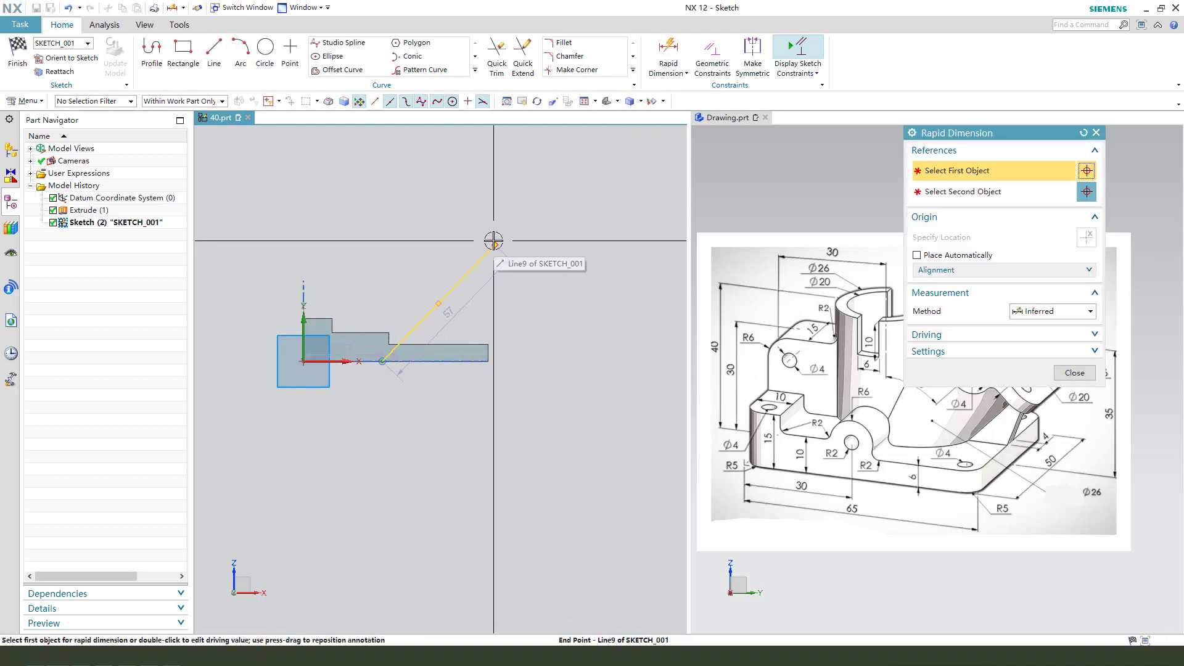
pyautogui.click(494, 245)
pyautogui.click(342, 358)
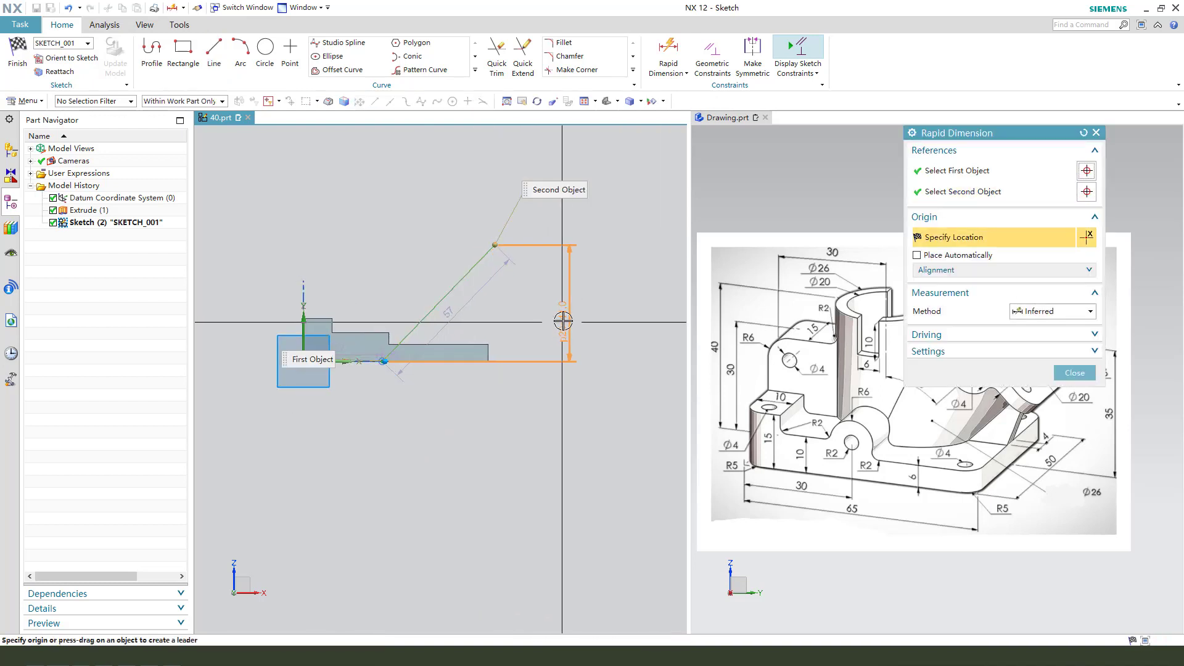
pyautogui.click(613, 313)
pyautogui.write('5')
pyautogui.press('Return')
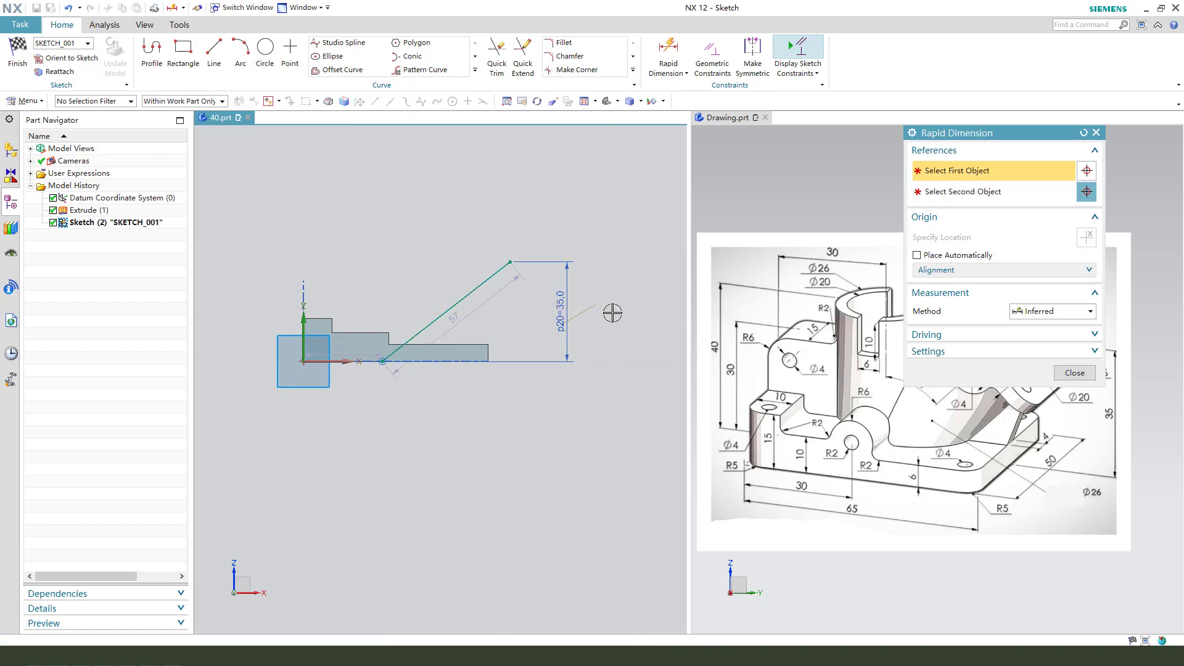
pyautogui.click(612, 313)
pyautogui.click(1075, 372)
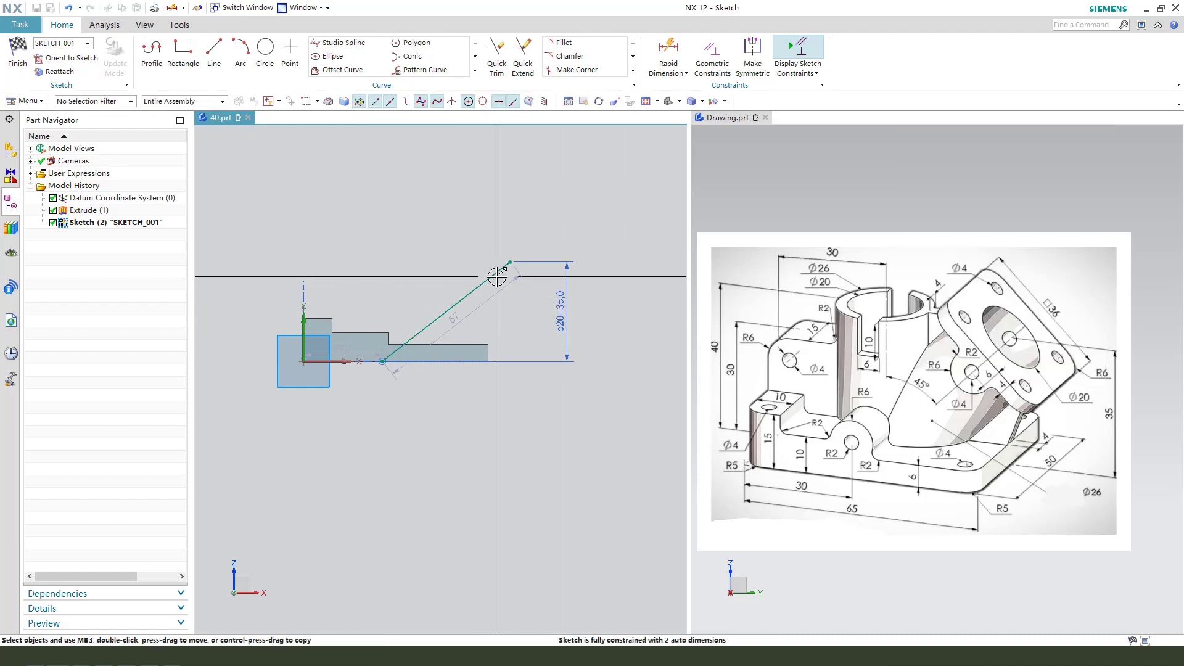
pyautogui.click(455, 362)
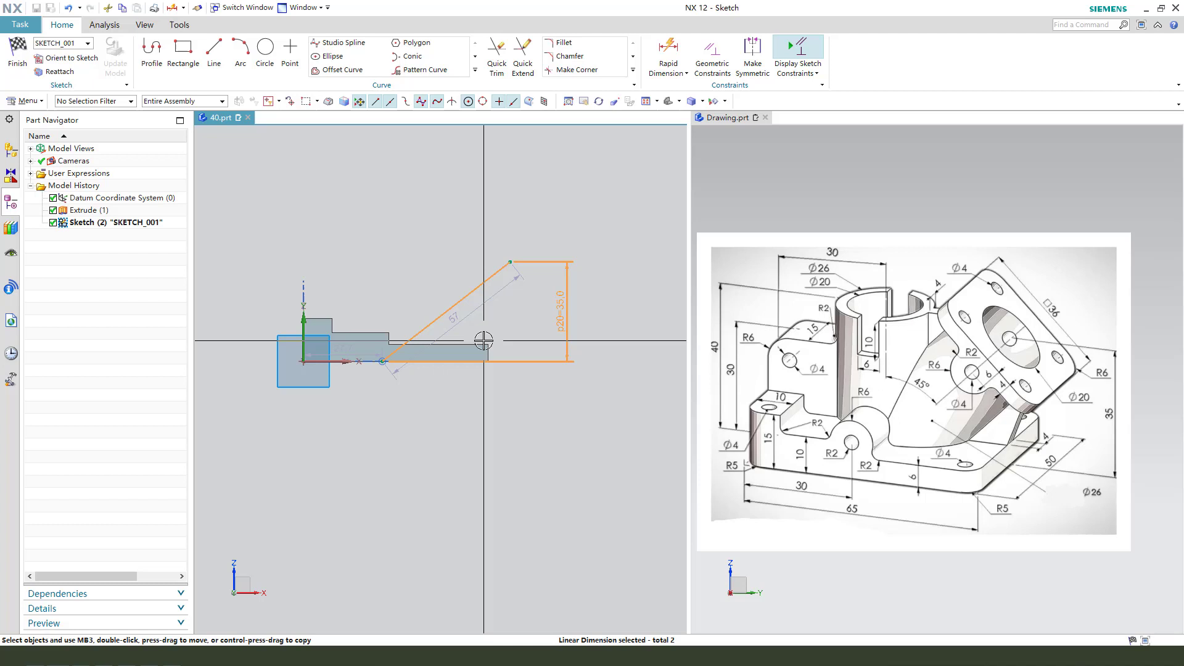
pyautogui.click(528, 363)
pyautogui.click(526, 404)
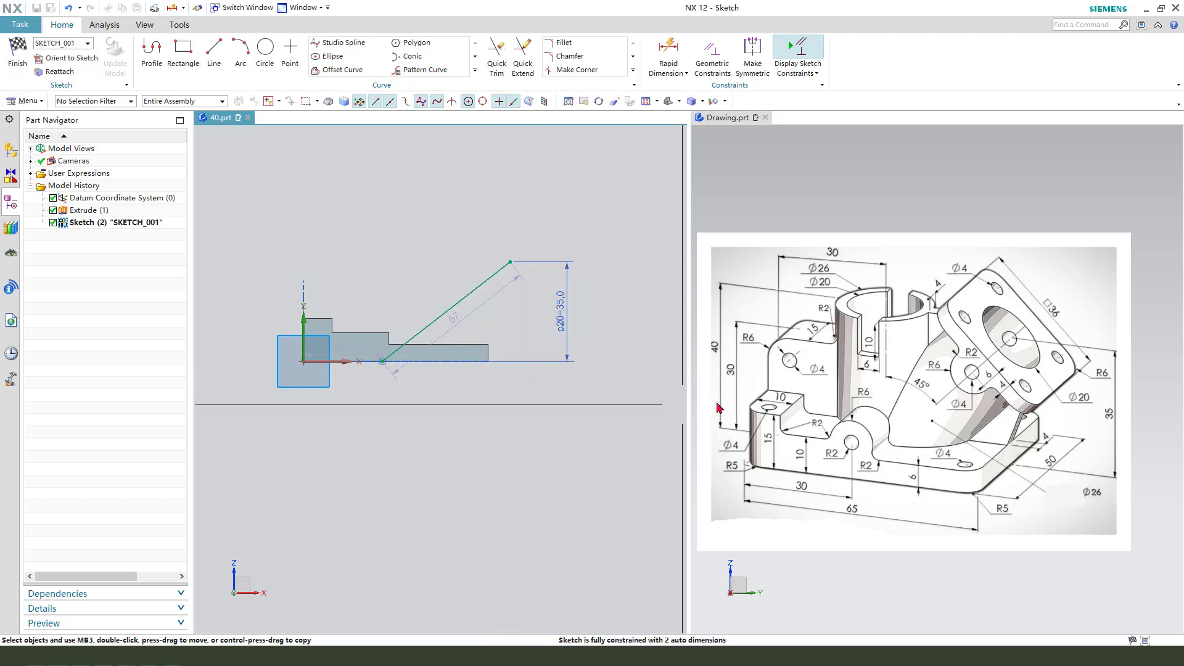
# Add a 45° angle between the slanted line and the horizontal edge.
pyautogui.press('d')
pyautogui.click(1083, 312)
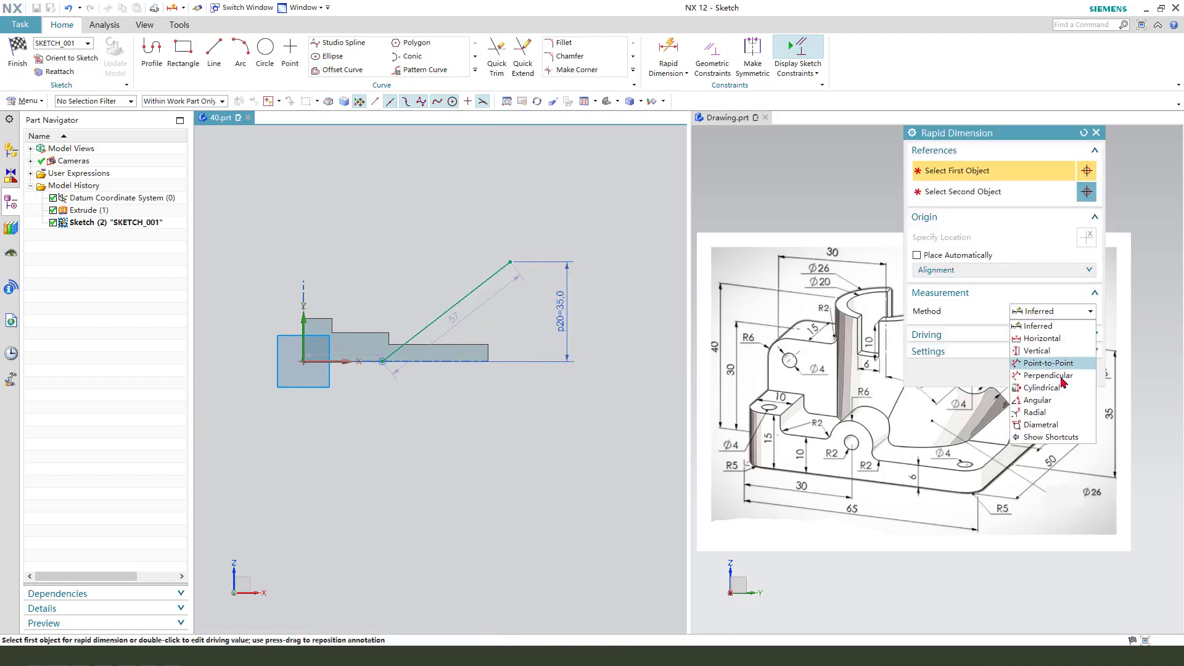
pyautogui.click(1034, 402)
pyautogui.click(447, 311)
pyautogui.click(463, 360)
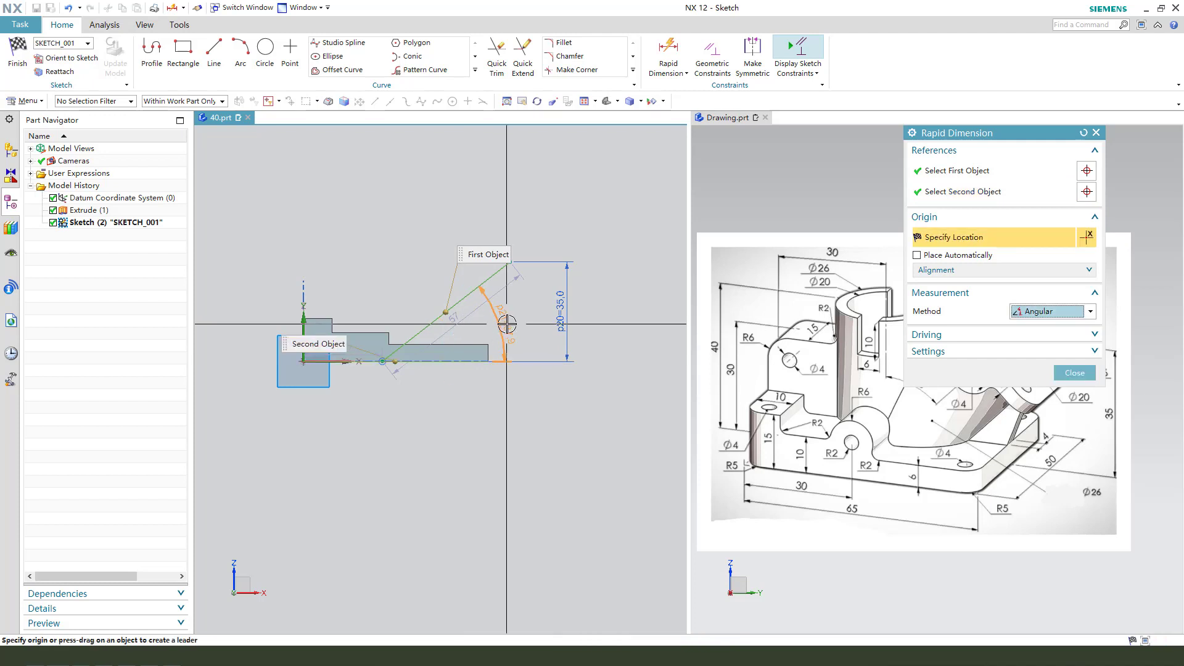
pyautogui.click(507, 323)
pyautogui.write('45')
pyautogui.press('Return')
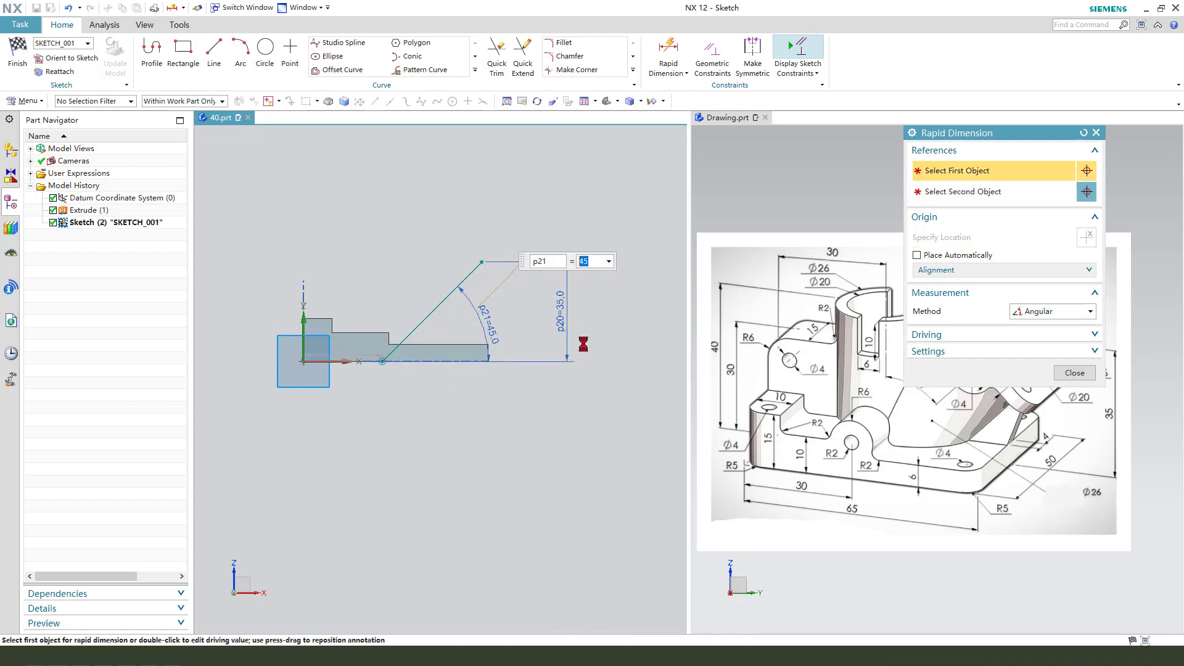
pyautogui.click(1075, 375)
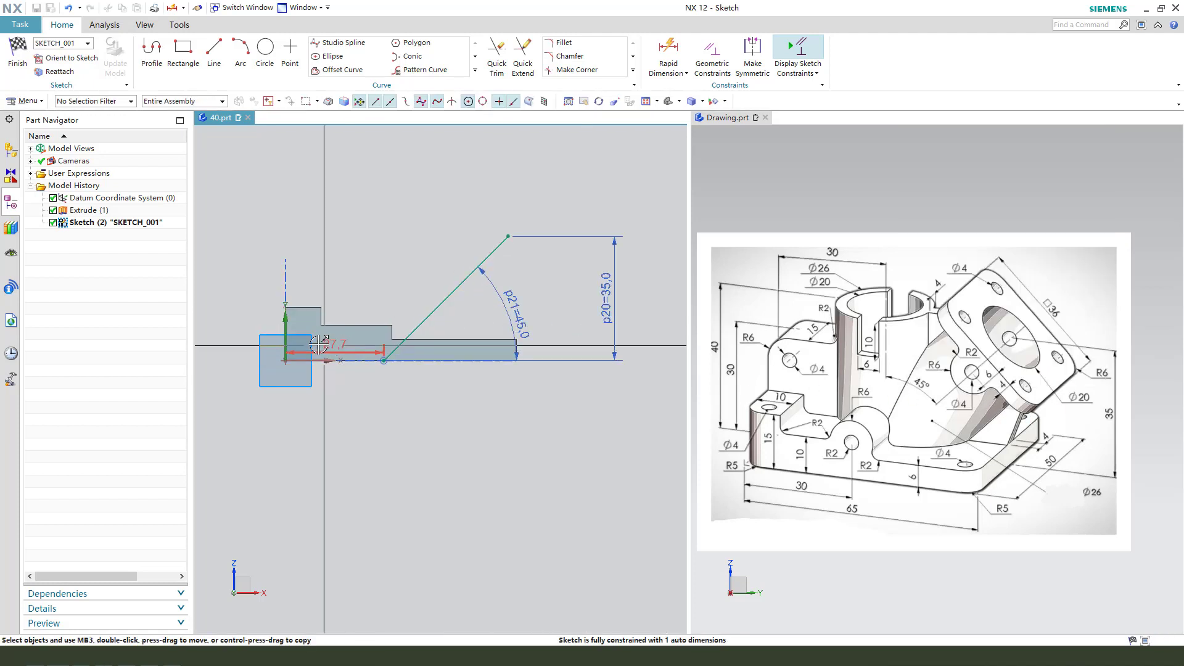
# Set the line's start position to 30 mm and finish the sketch without extruding.
pyautogui.click(336, 359)
pyautogui.moveTo(334, 362); pyautogui.dragTo(337, 416)
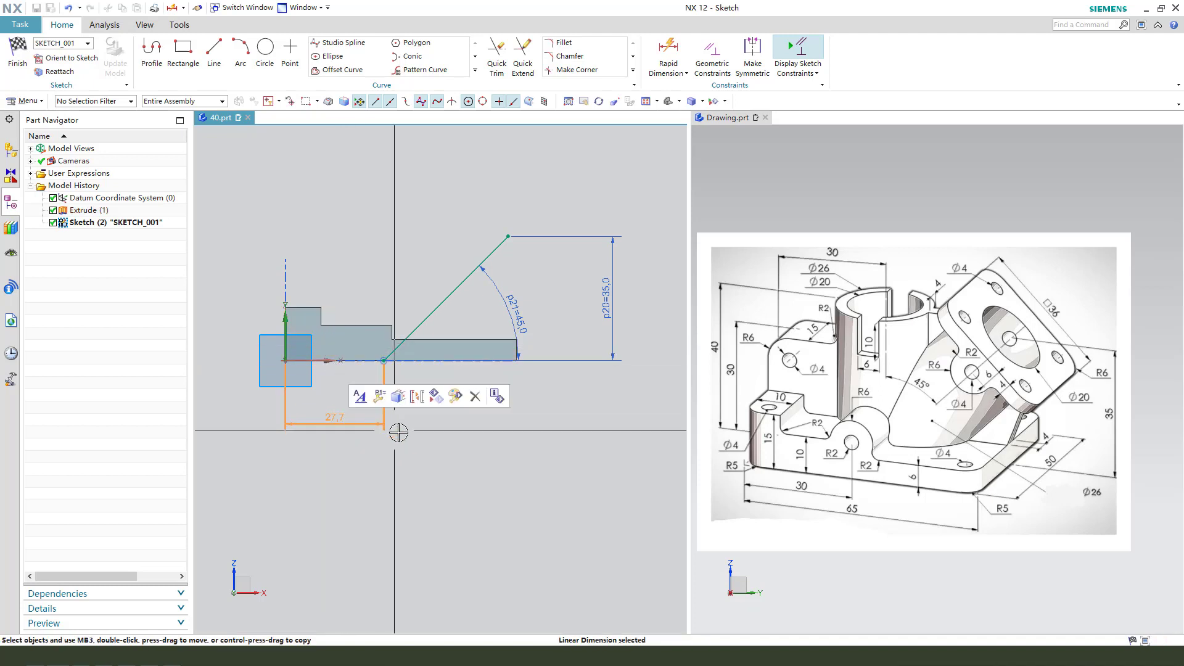
pyautogui.doubleClick(351, 423)
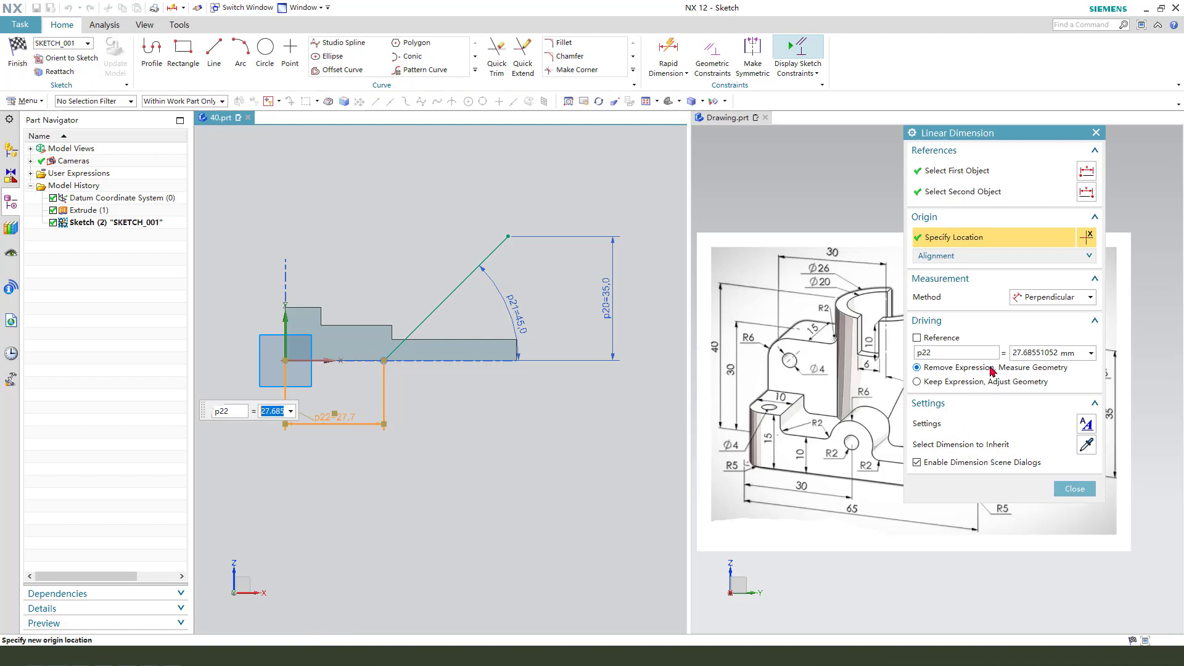
pyautogui.write('30')
pyautogui.press('Return')
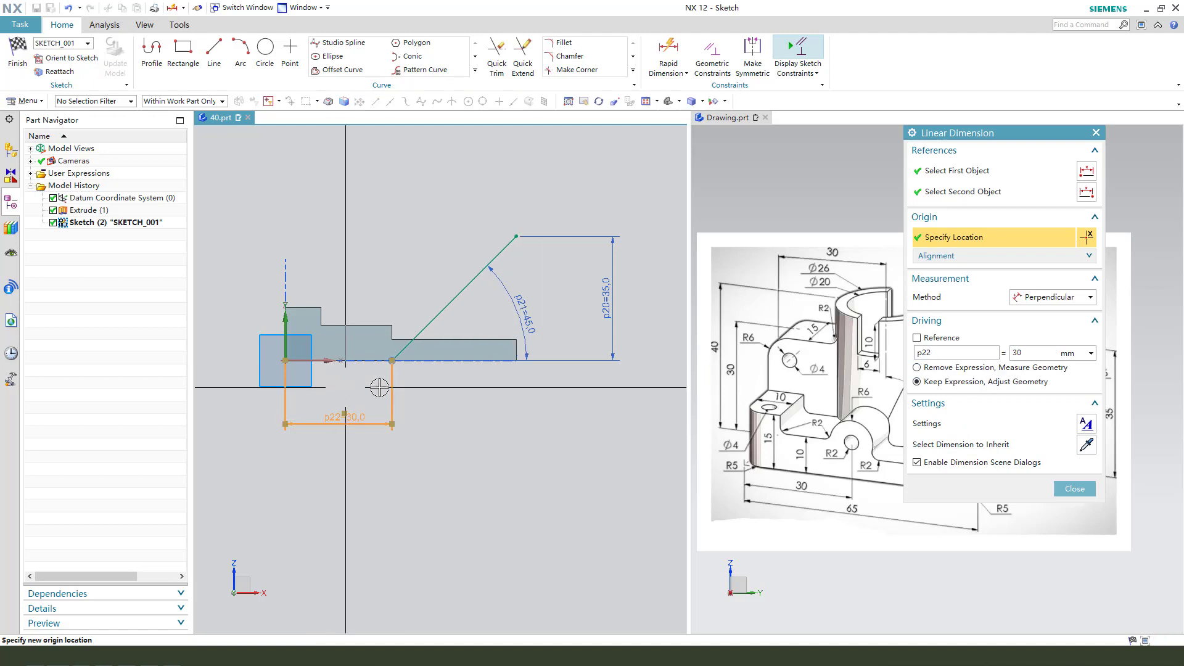
pyautogui.press('Escape')
pyautogui.click(17, 66)
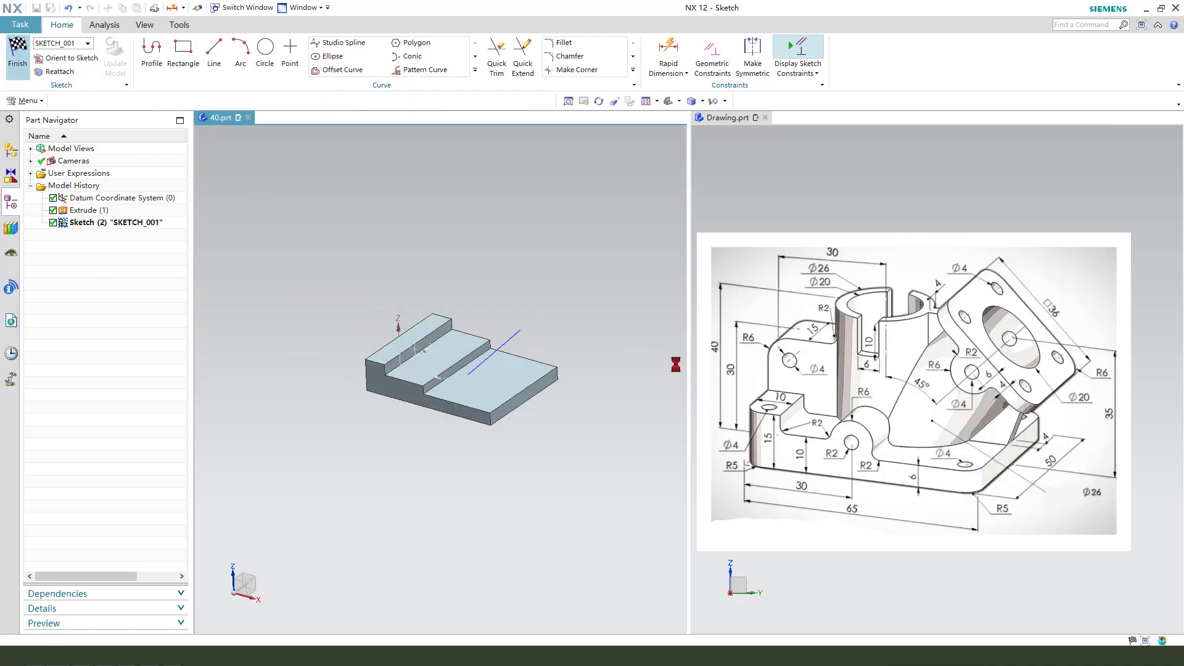
pyautogui.click(1074, 571)
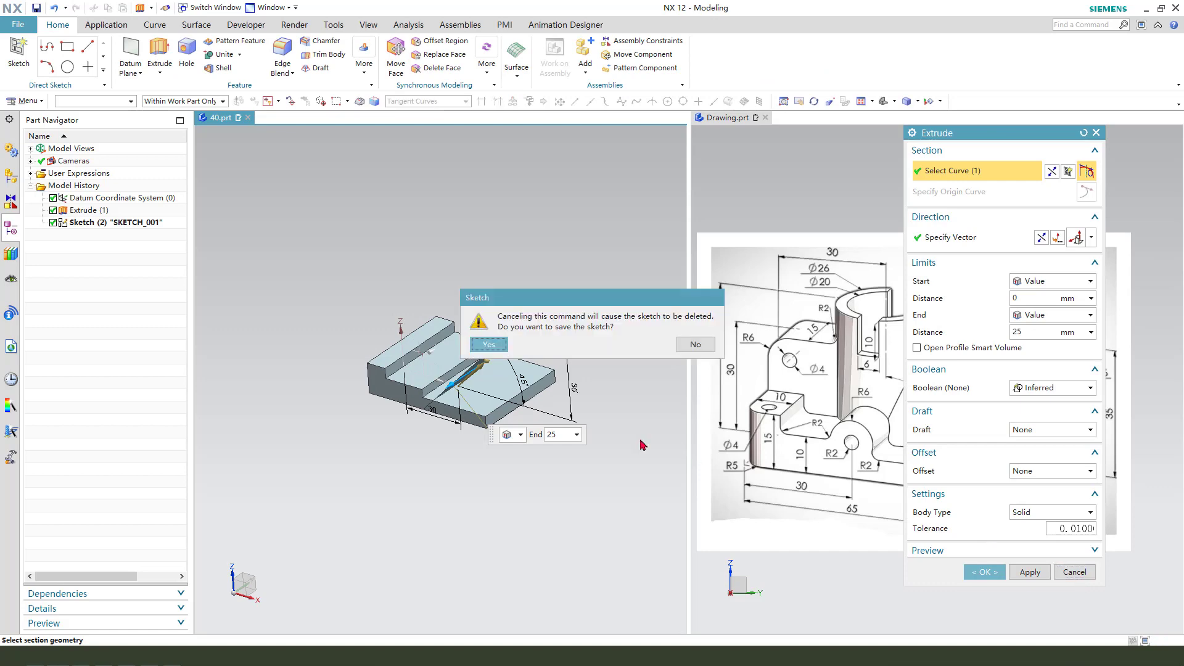
pyautogui.click(489, 345)
pyautogui.moveTo(496, 350); pyautogui.dragTo(441, 185, button='middle')
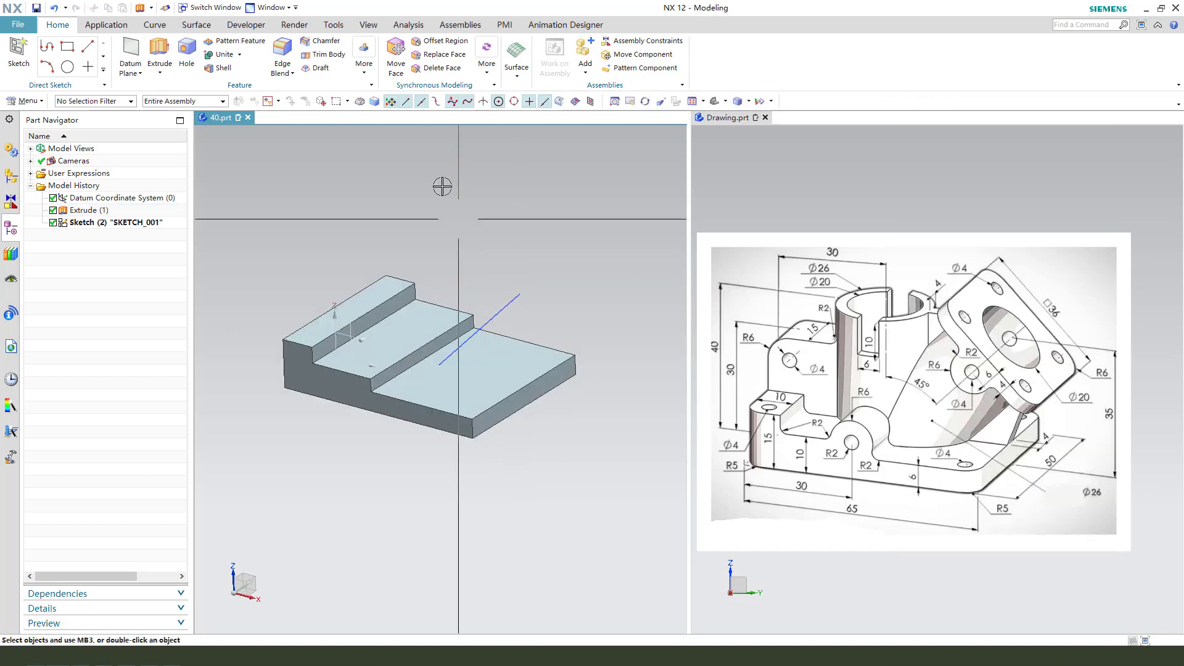
# Sweep a 26 mm diameter tube along the angled line, united with the base block.
pyautogui.click(196, 26)
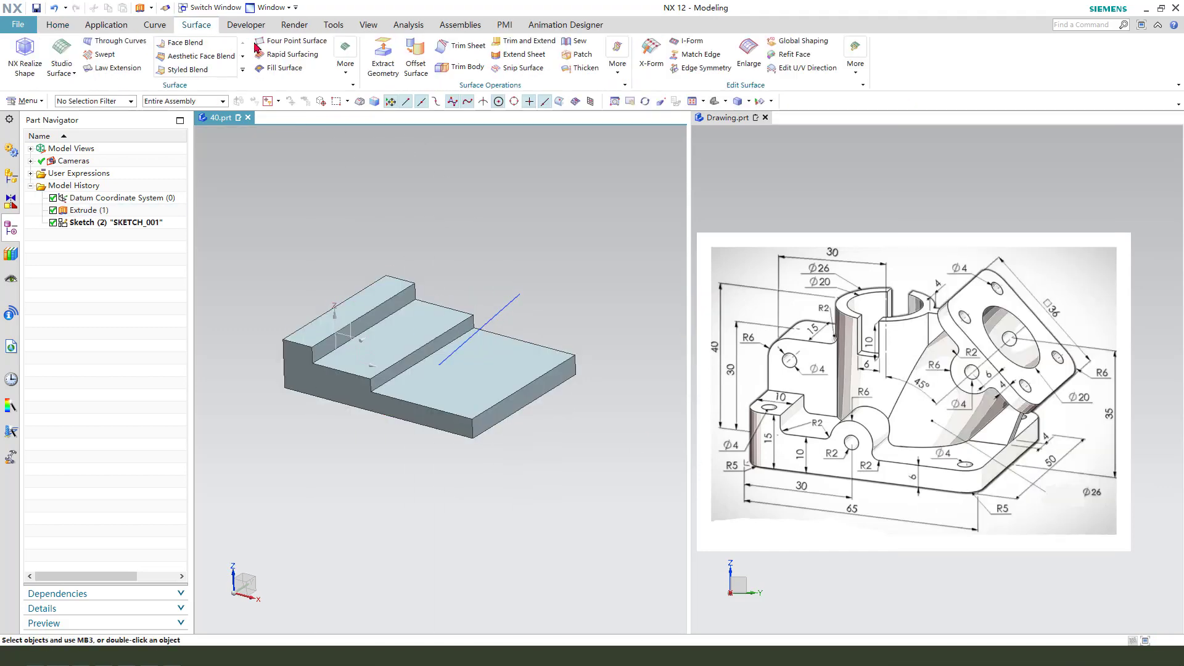
pyautogui.click(344, 74)
pyautogui.click(354, 118)
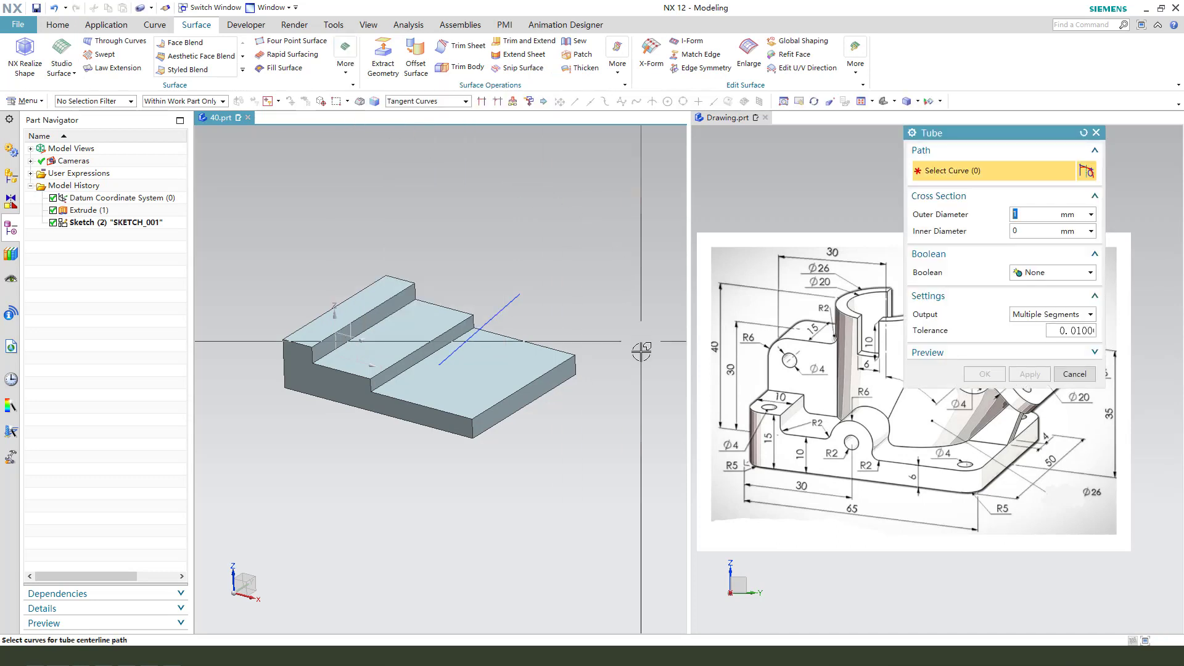
pyautogui.moveTo(1019, 143); pyautogui.dragTo(807, 131)
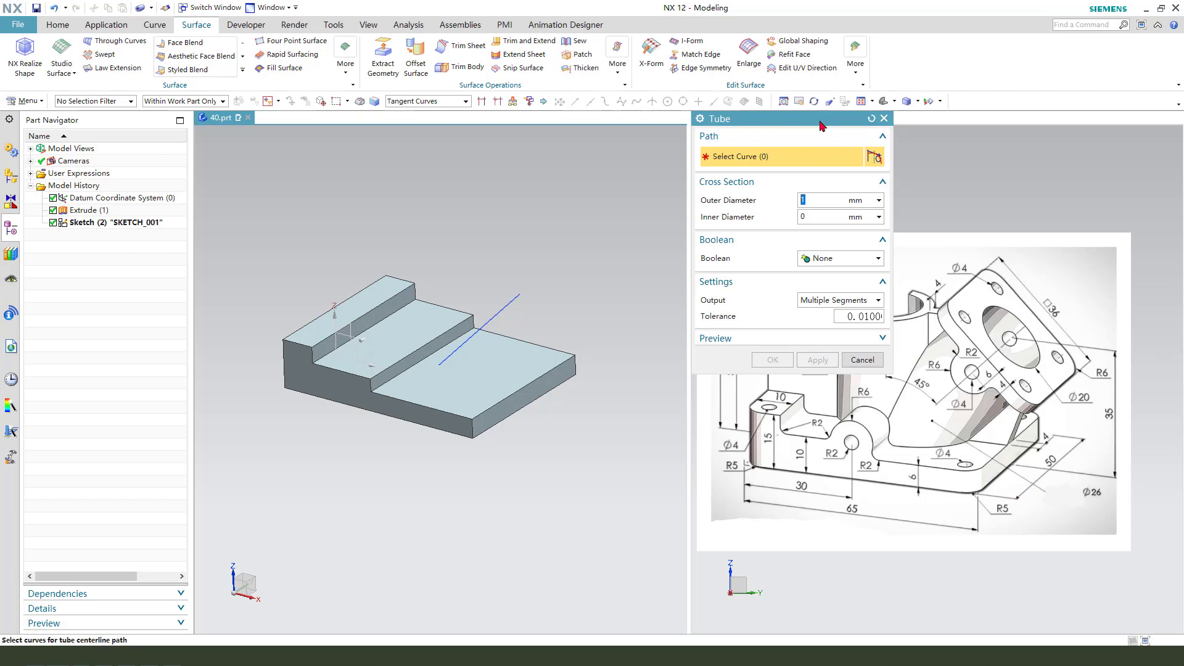
pyautogui.moveTo(819, 123); pyautogui.dragTo(680, 138)
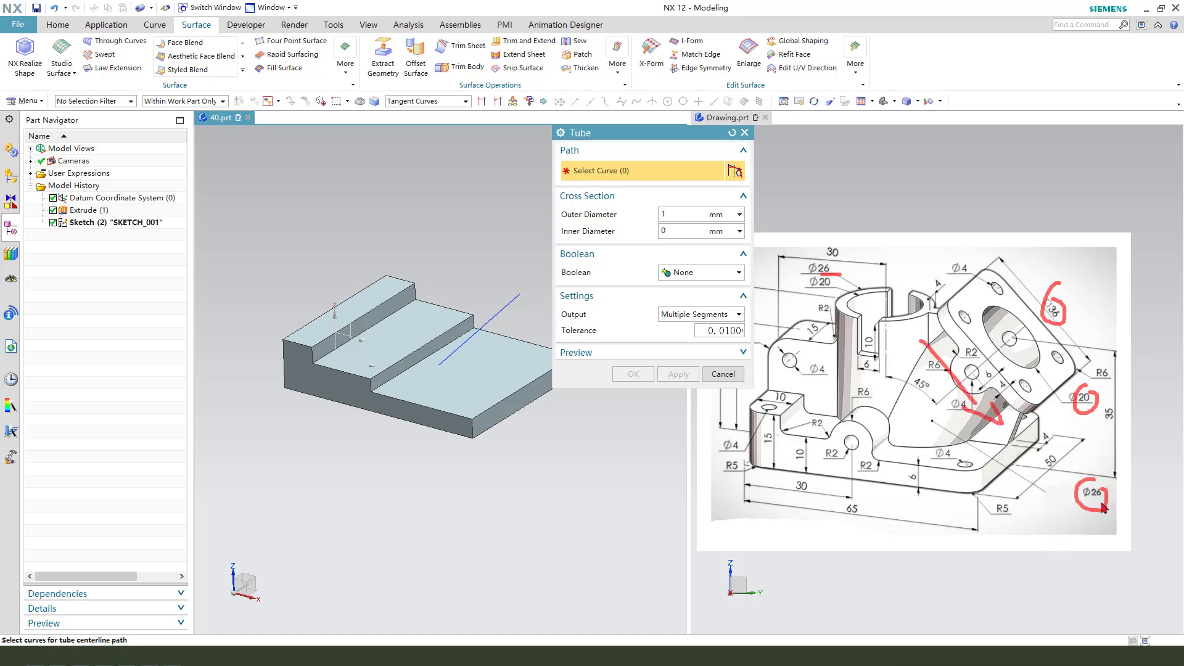
pyautogui.press('Escape')
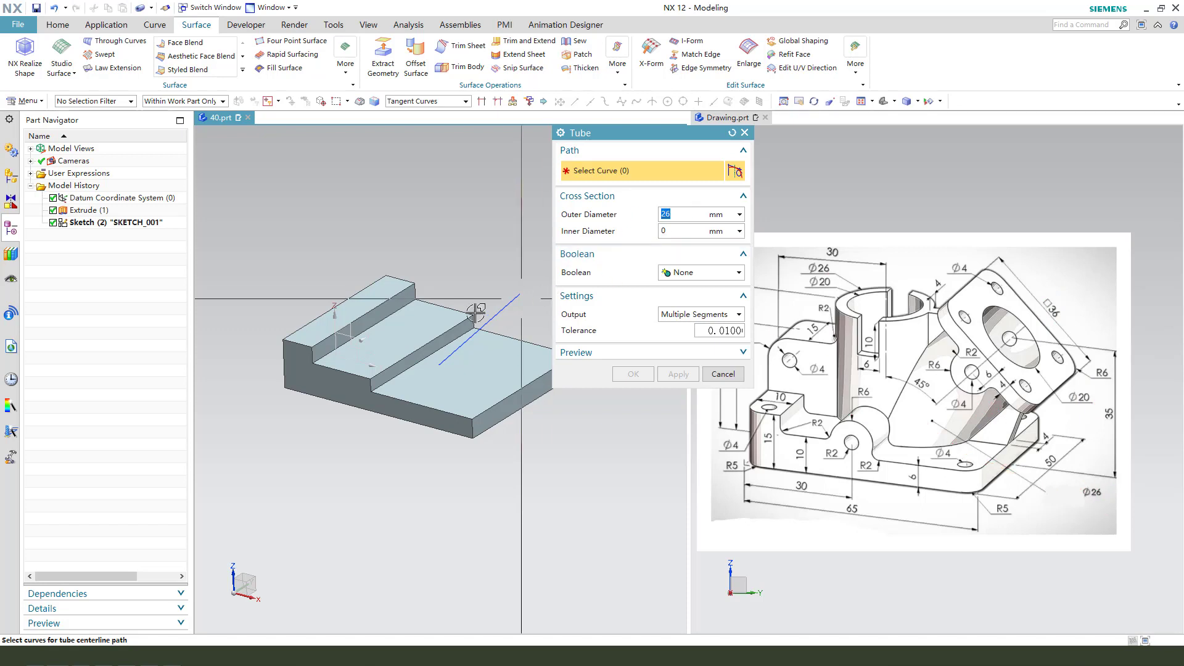
pyautogui.click(495, 317)
pyautogui.click(704, 273)
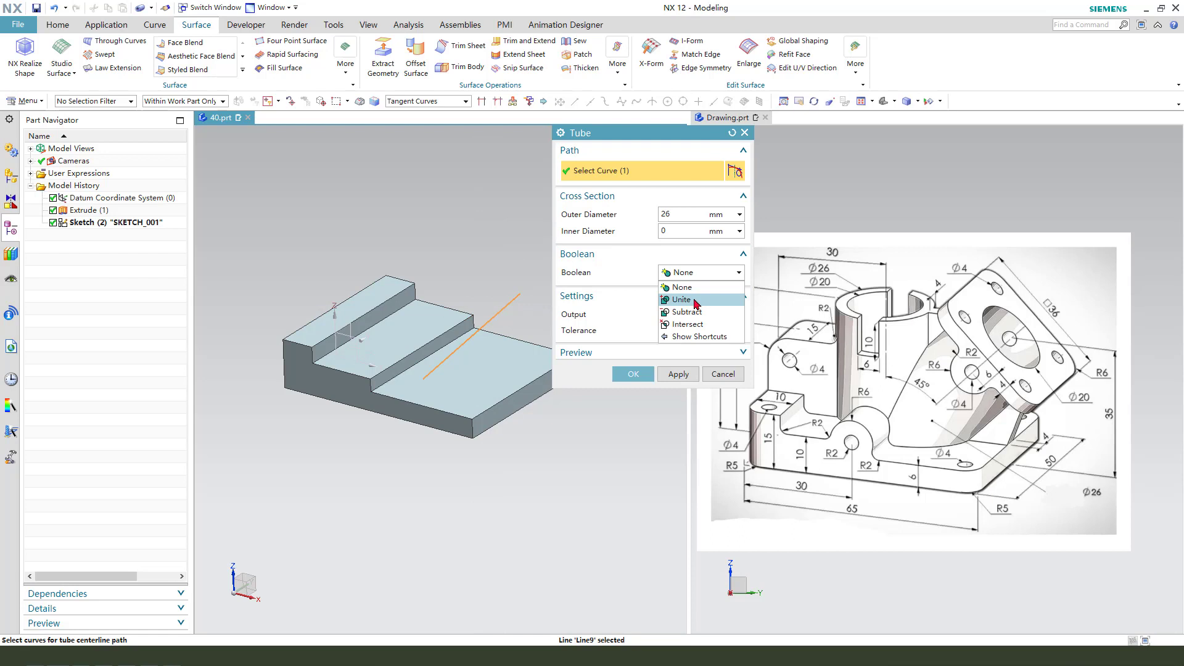
pyautogui.click(696, 305)
pyautogui.click(635, 397)
pyautogui.moveTo(568, 397)
pyautogui.mouseDown(button='middle')
pyautogui.moveTo(528, 405)
pyautogui.moveTo(540, 350)
pyautogui.mouseUp(button='middle')
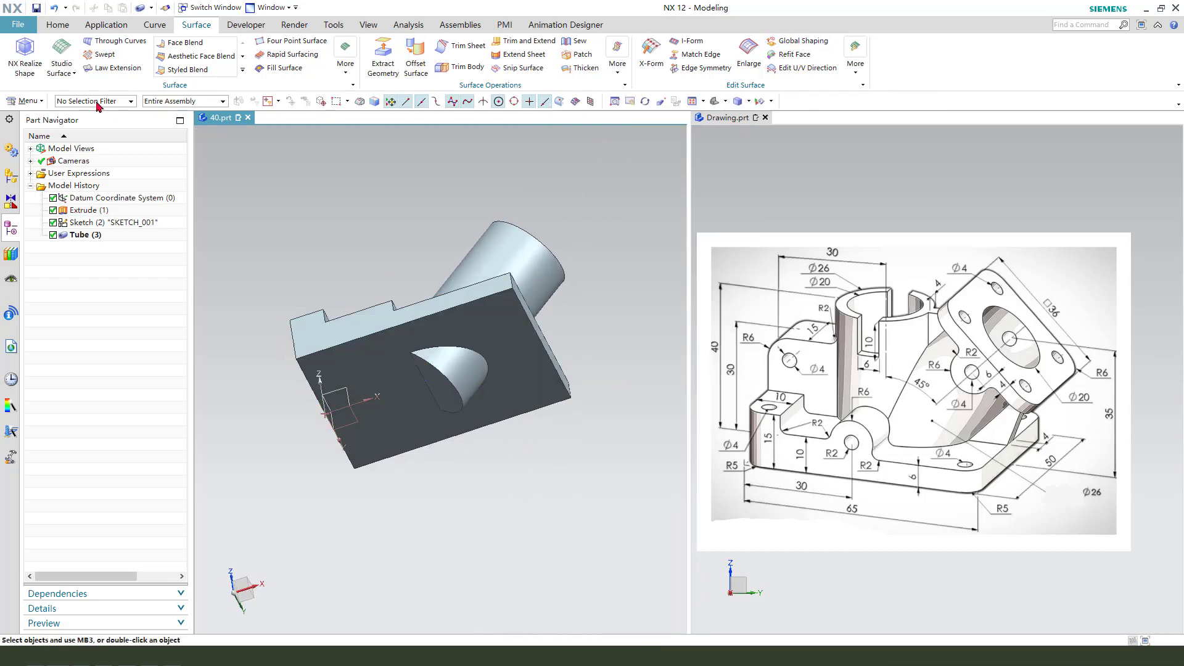
# Replace the protruding cylinder face with the block's flat bottom face.
pyautogui.click(58, 24)
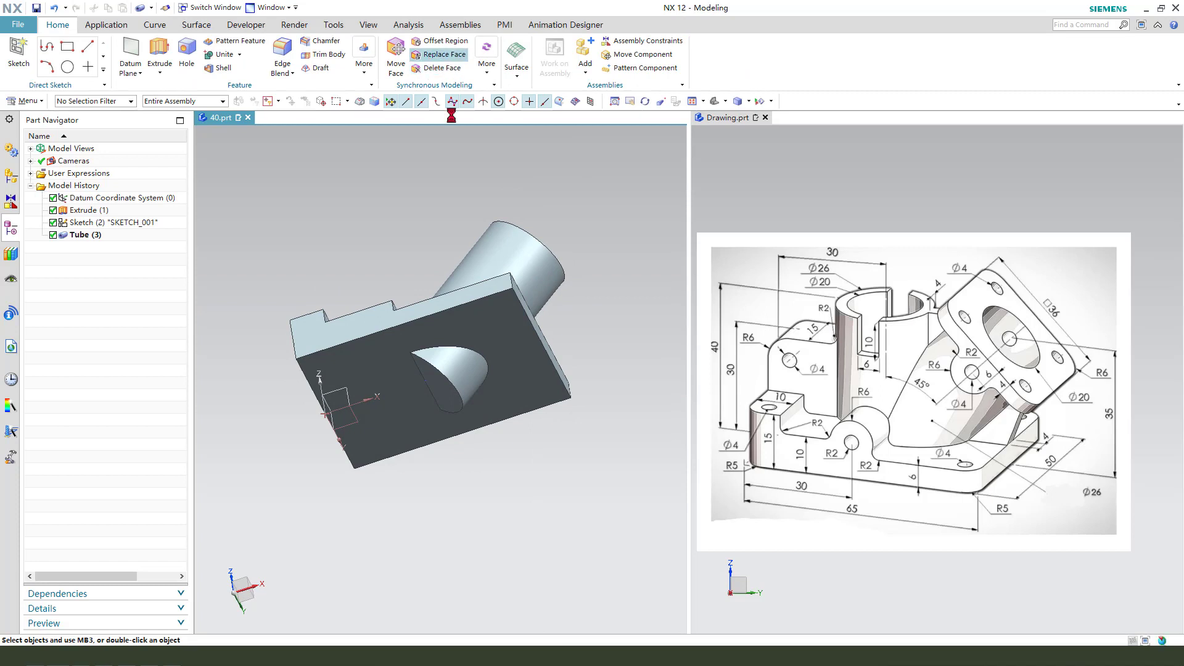
pyautogui.click(440, 385)
pyautogui.click(538, 389)
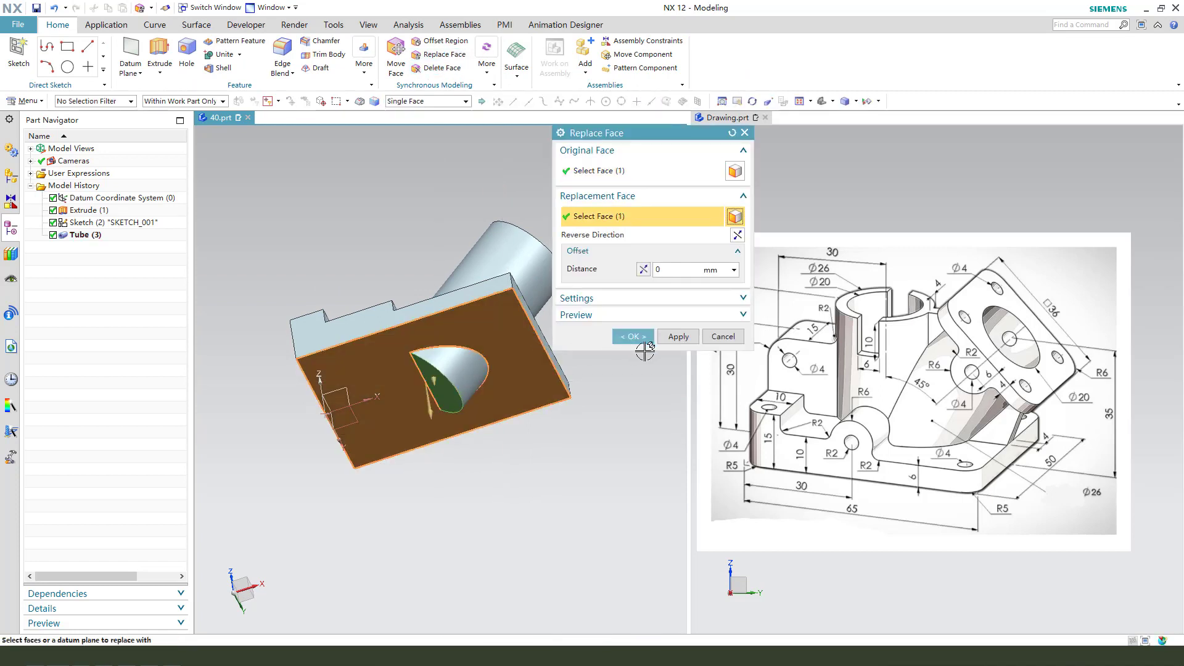
pyautogui.click(635, 336)
pyautogui.moveTo(611, 397); pyautogui.dragTo(596, 383, button='middle')
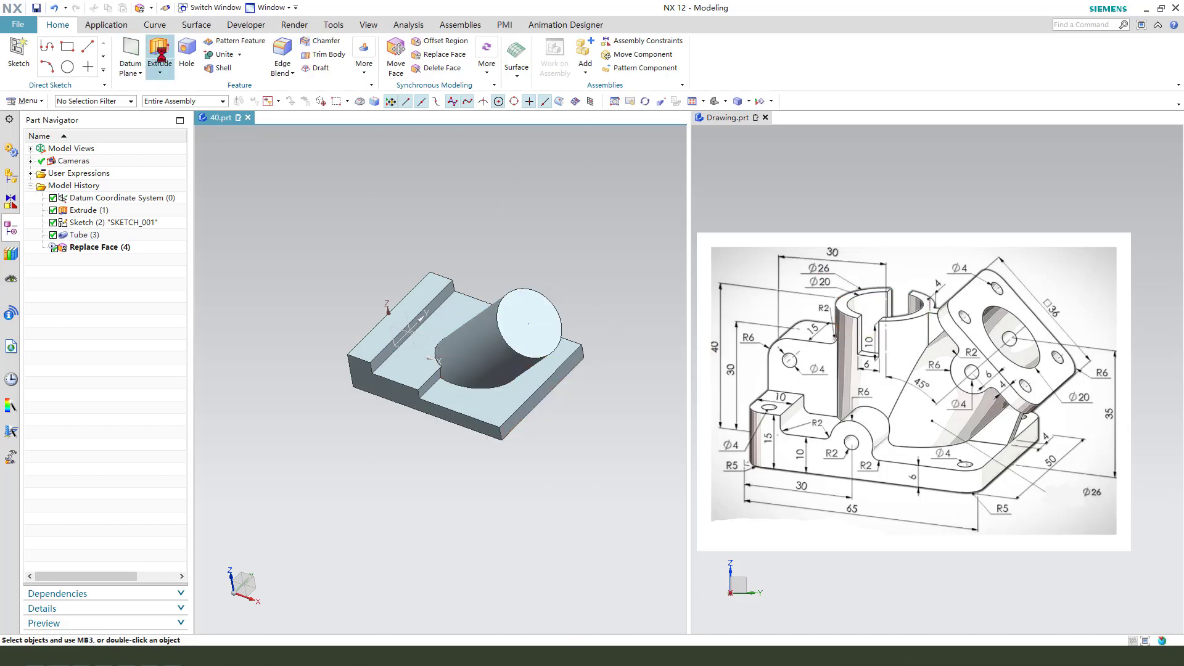
# Start an extrusion sketch and place a circle centred on the block edge.
pyautogui.click(159, 56)
pyautogui.click(416, 335)
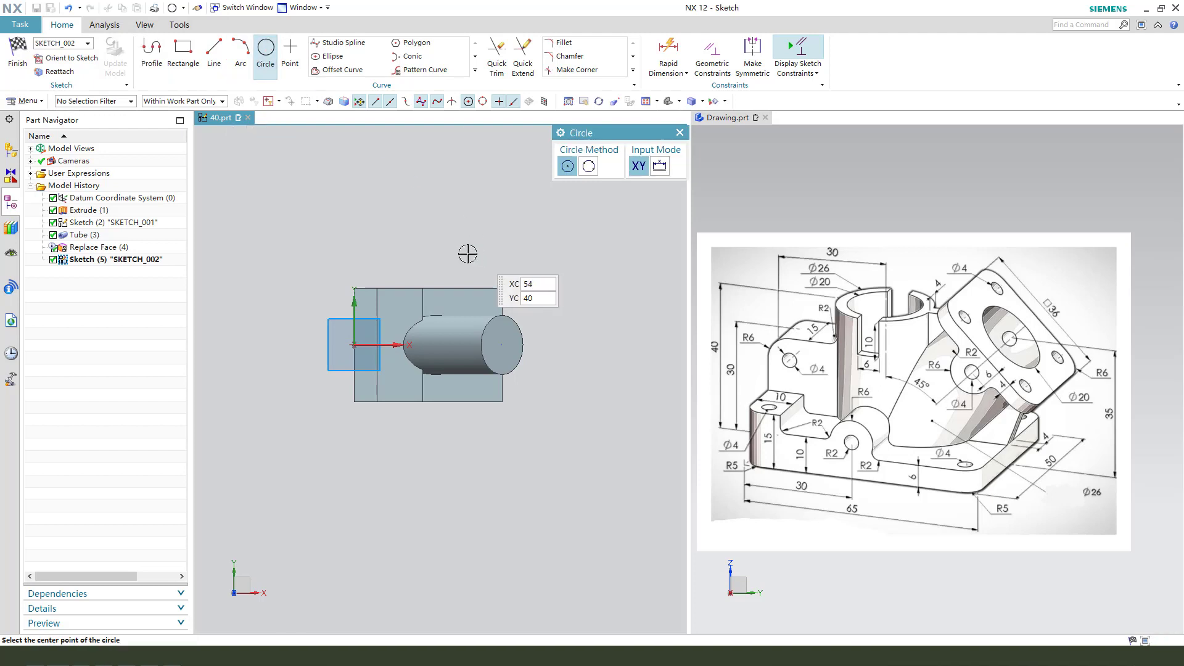
pyautogui.click(438, 235)
pyautogui.click(458, 257)
pyautogui.press('Escape')
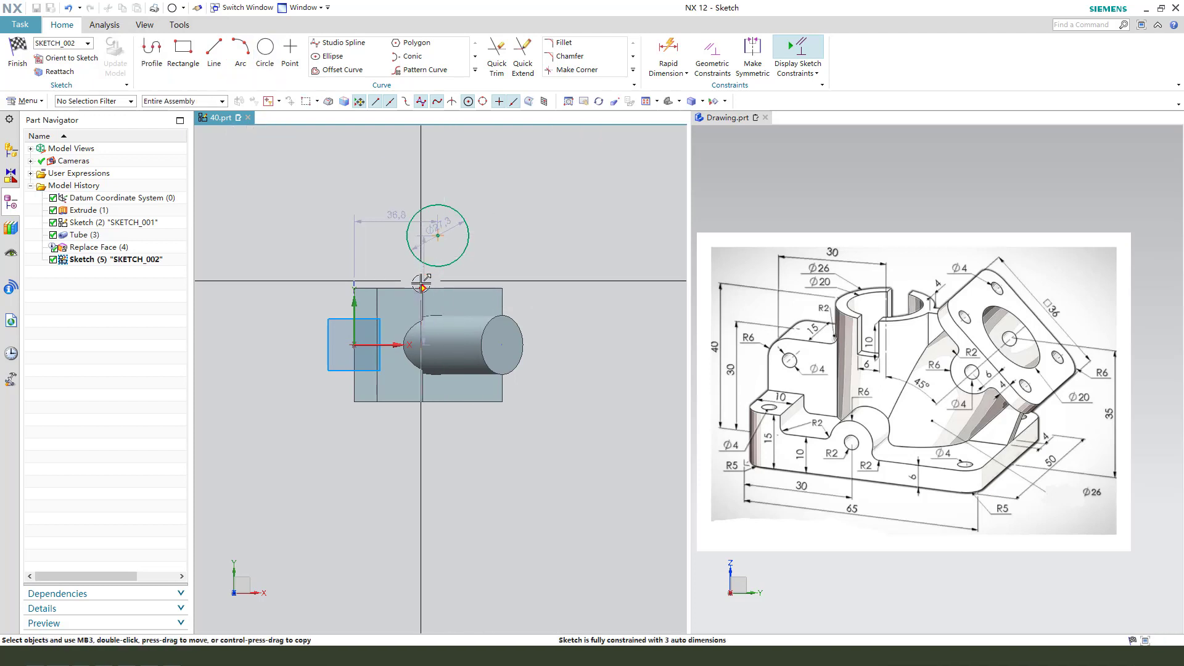
pyautogui.click(437, 235)
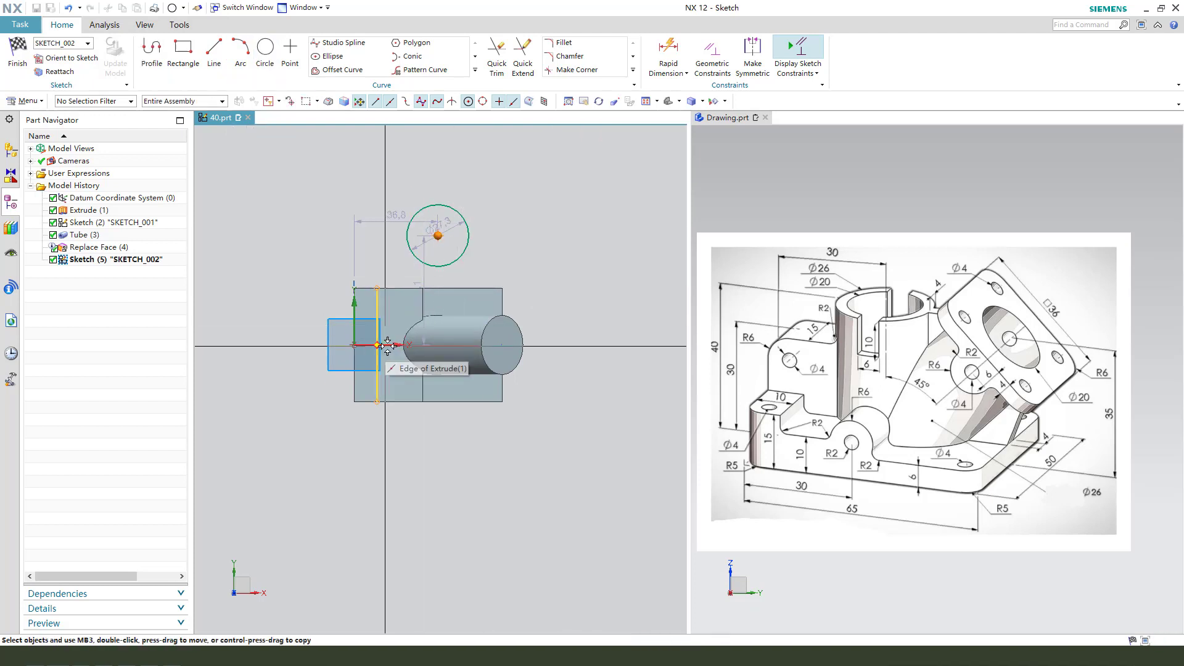
pyautogui.click(437, 314)
pyautogui.click(430, 307)
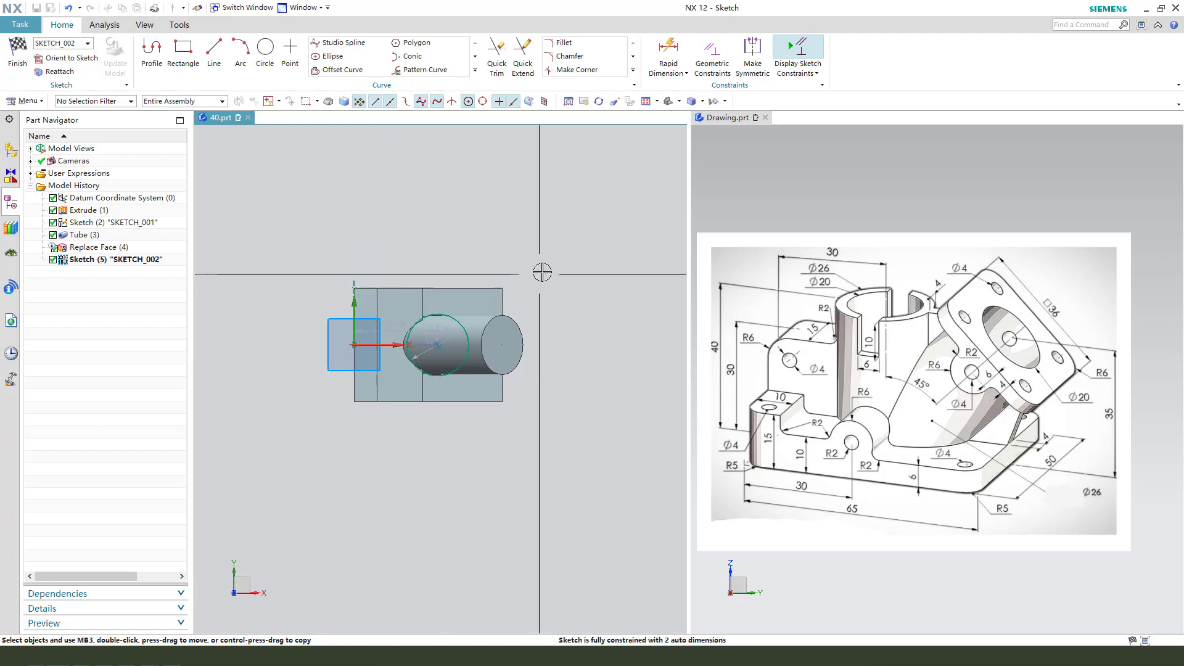
# Set the circle's distance to 30 mm and diameter to 26, then finish the sketch.
pyautogui.doubleClick(396, 244)
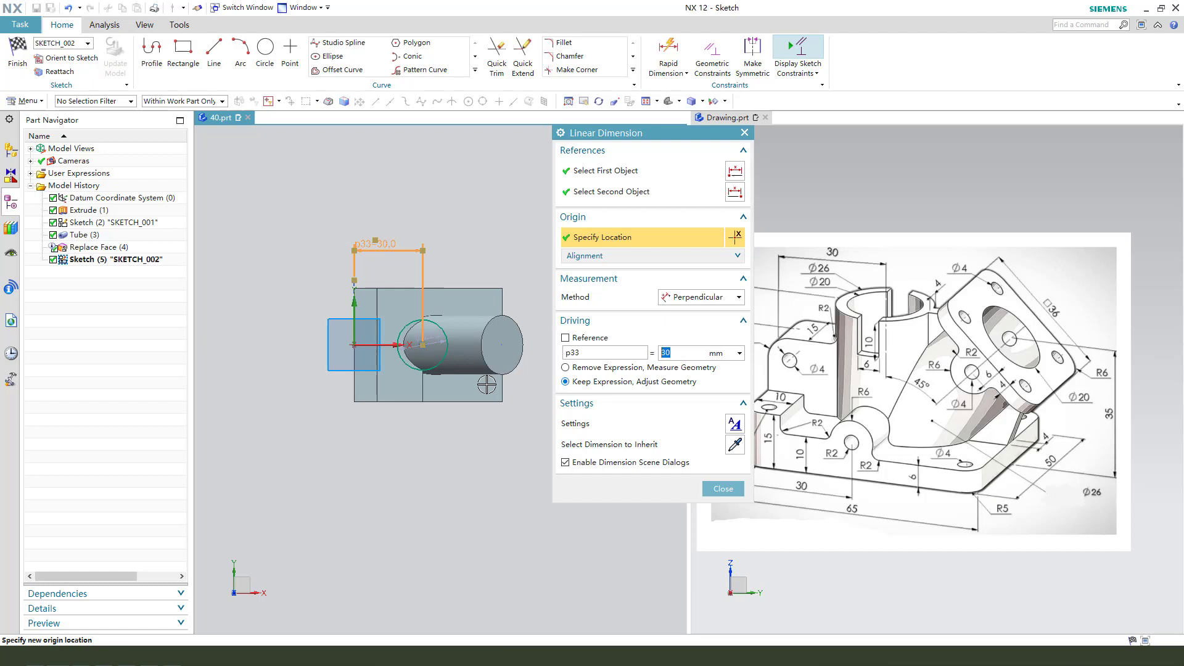
pyautogui.press('Return')
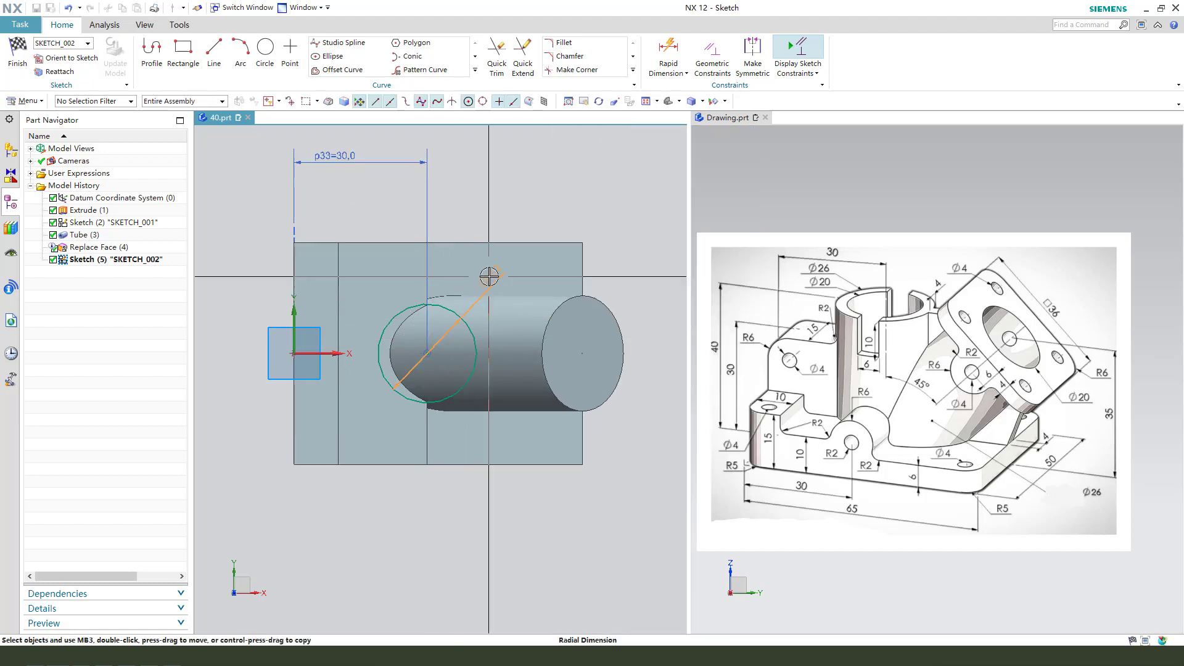
pyautogui.doubleClick(488, 277)
pyautogui.write('6')
pyautogui.press('Return')
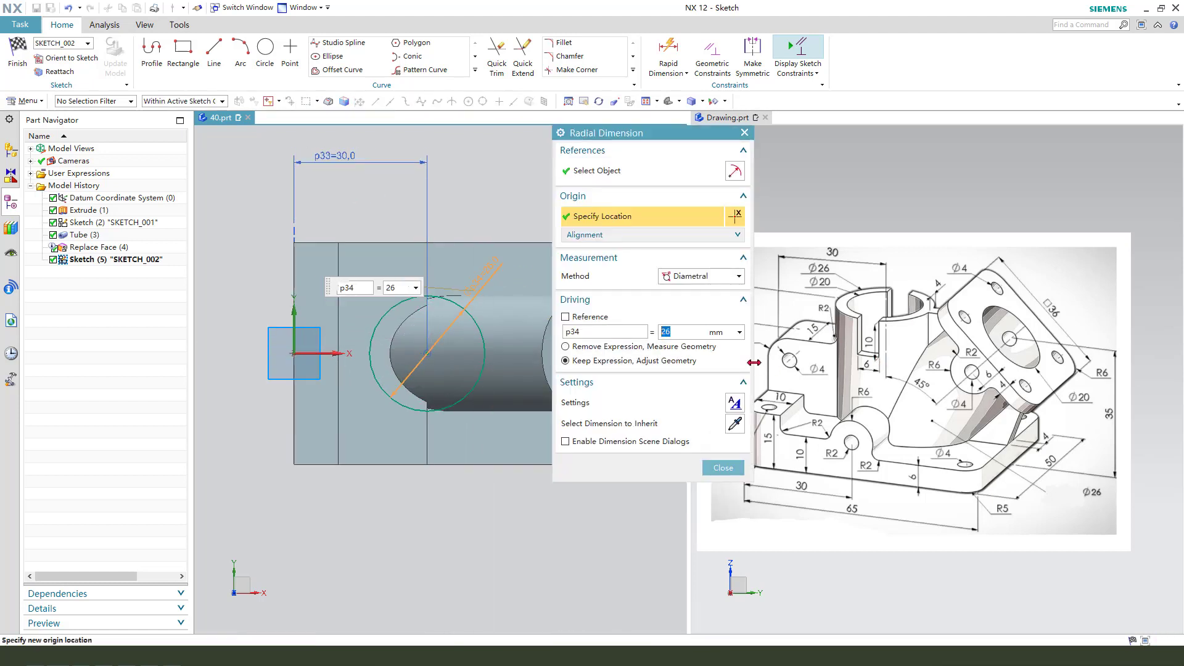
pyautogui.middleClick(385, 380)
pyautogui.click(17, 53)
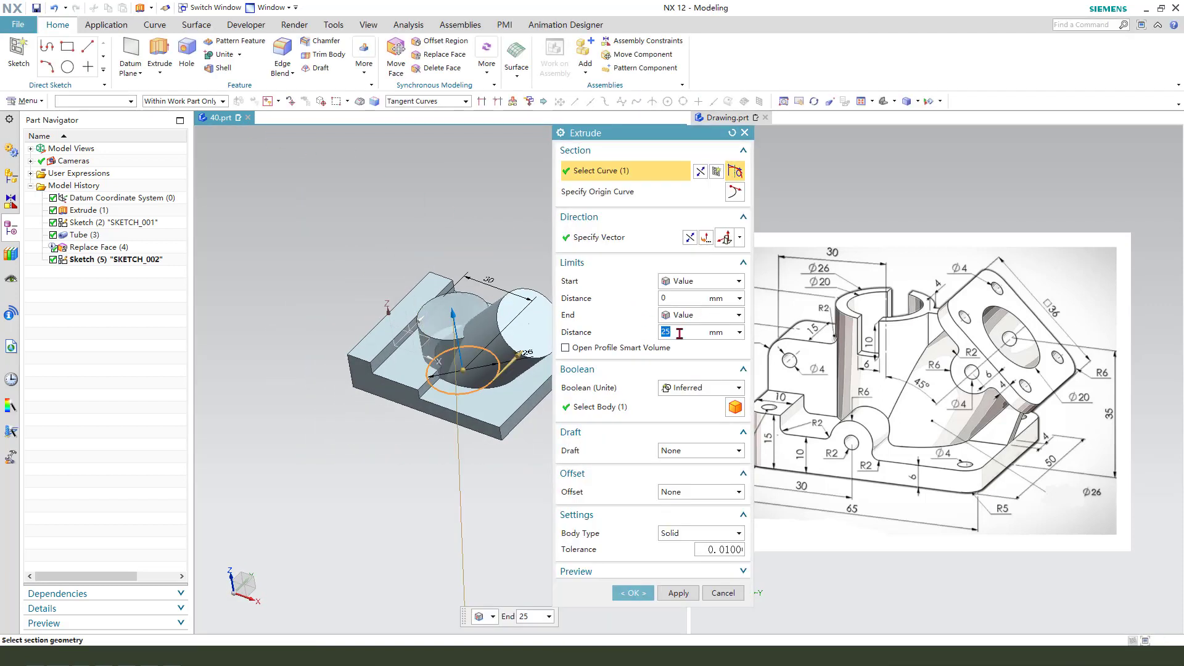
# Extrude the circle 40 mm, united with the body, as Extrude (5).
pyautogui.press('Return')
pyautogui.click(703, 387)
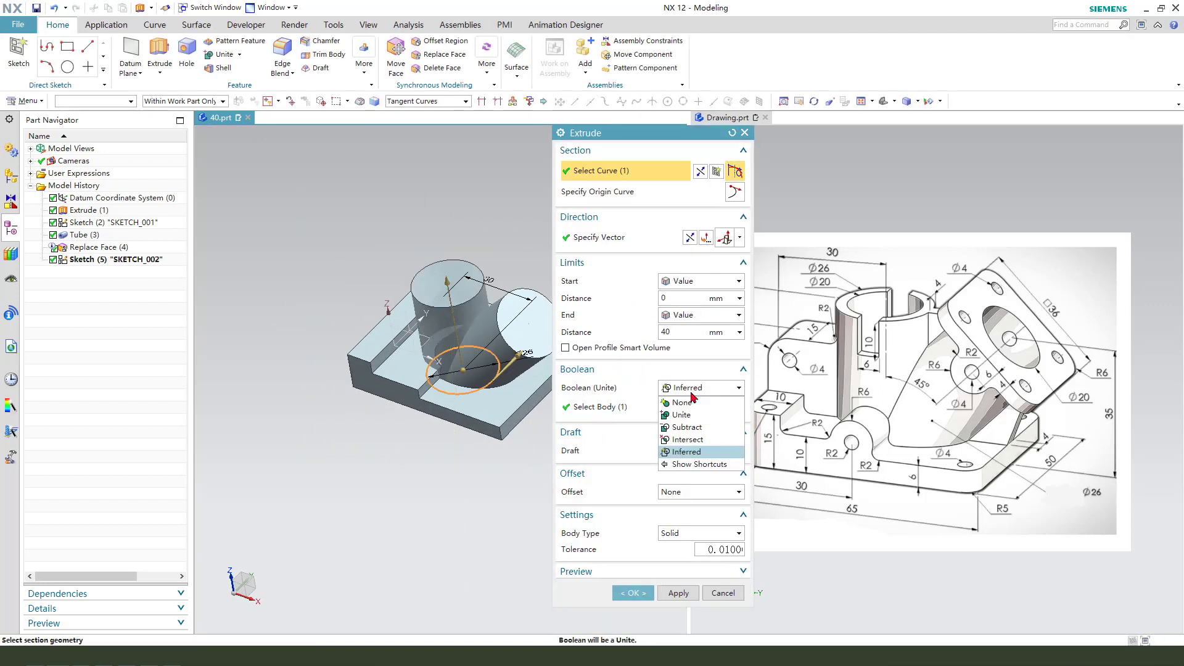
pyautogui.click(686, 415)
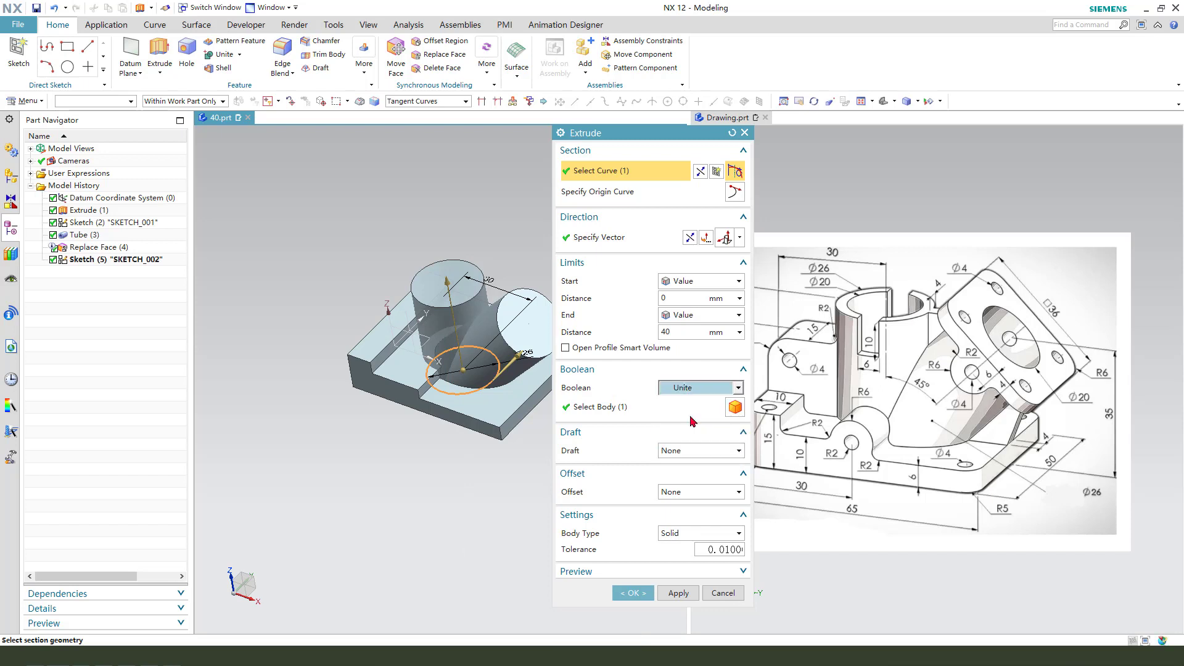
pyautogui.middleClick(673, 553)
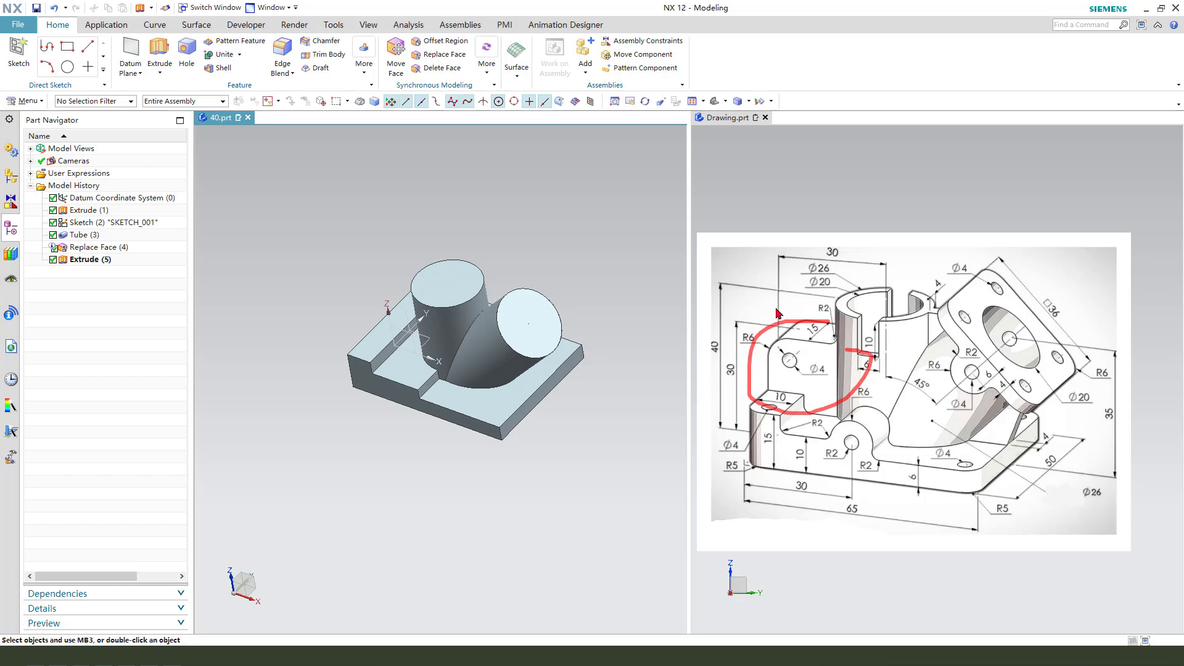
# Sketch a rectangle on the datum plane with its width set to 30 mm.
pyautogui.click(155, 58)
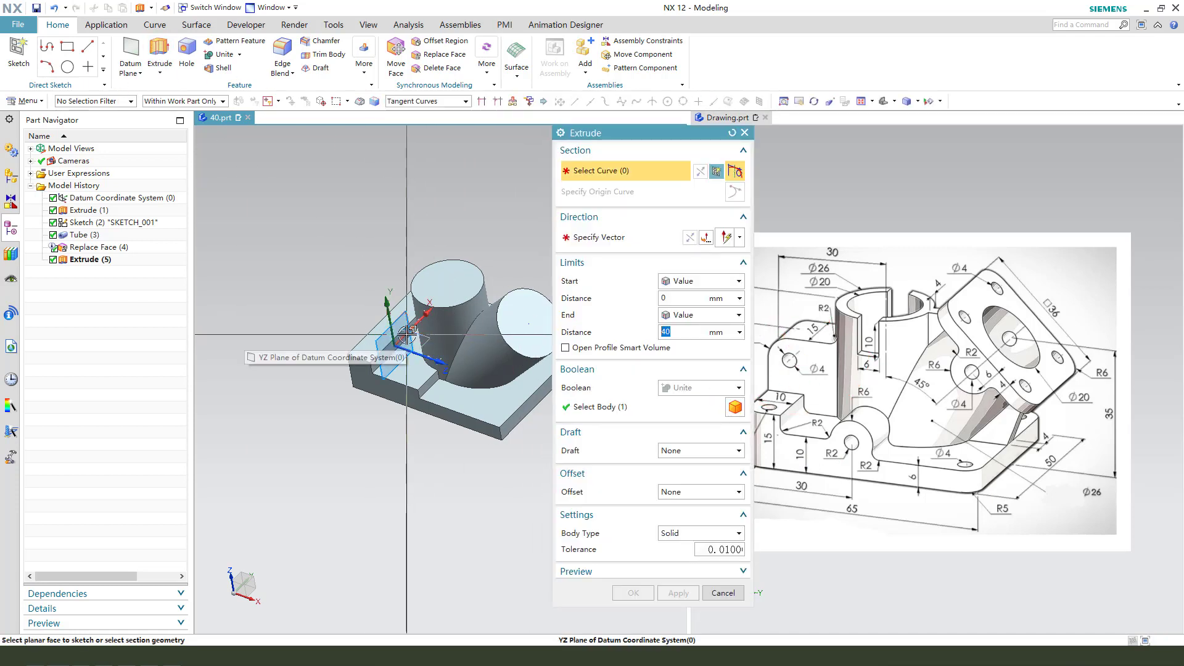
pyautogui.moveTo(411, 336); pyautogui.dragTo(376, 351, button='middle')
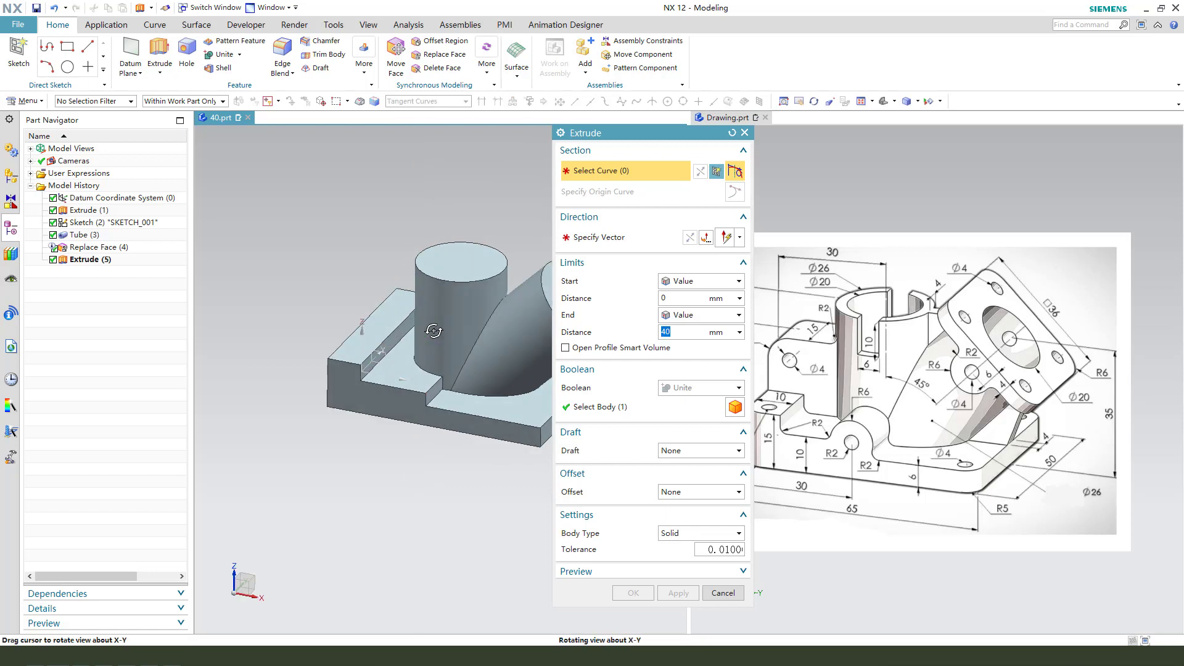
pyautogui.click(376, 353)
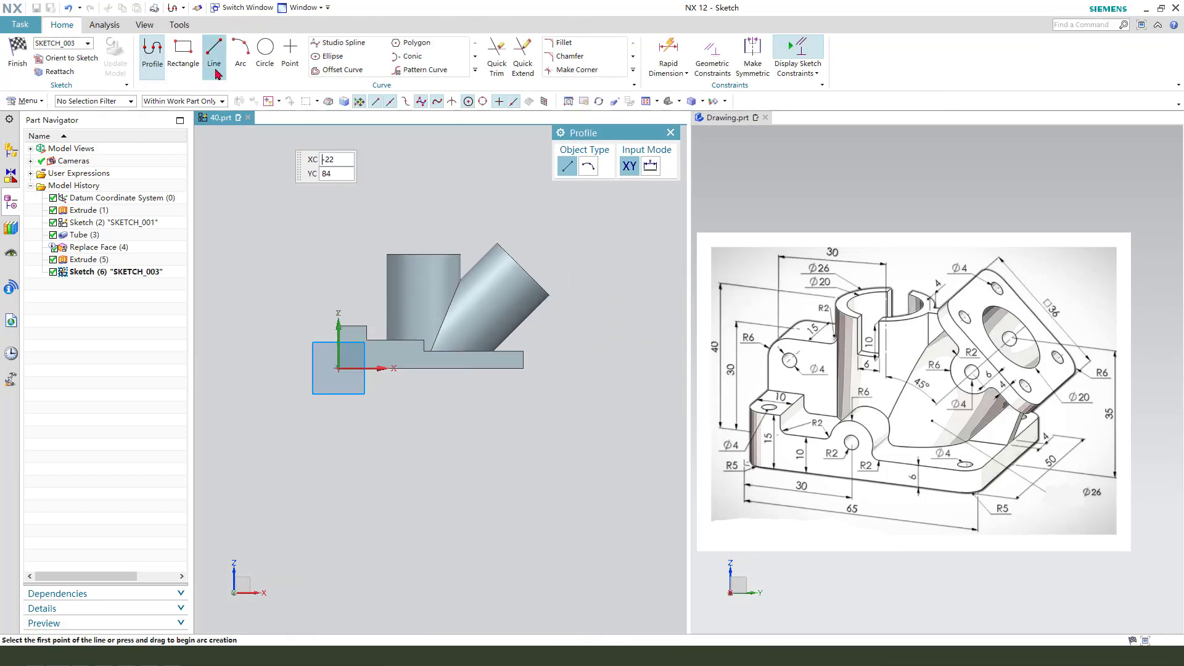
pyautogui.press('r')
pyautogui.click(339, 368)
pyautogui.scroll(-2, 410, 323)
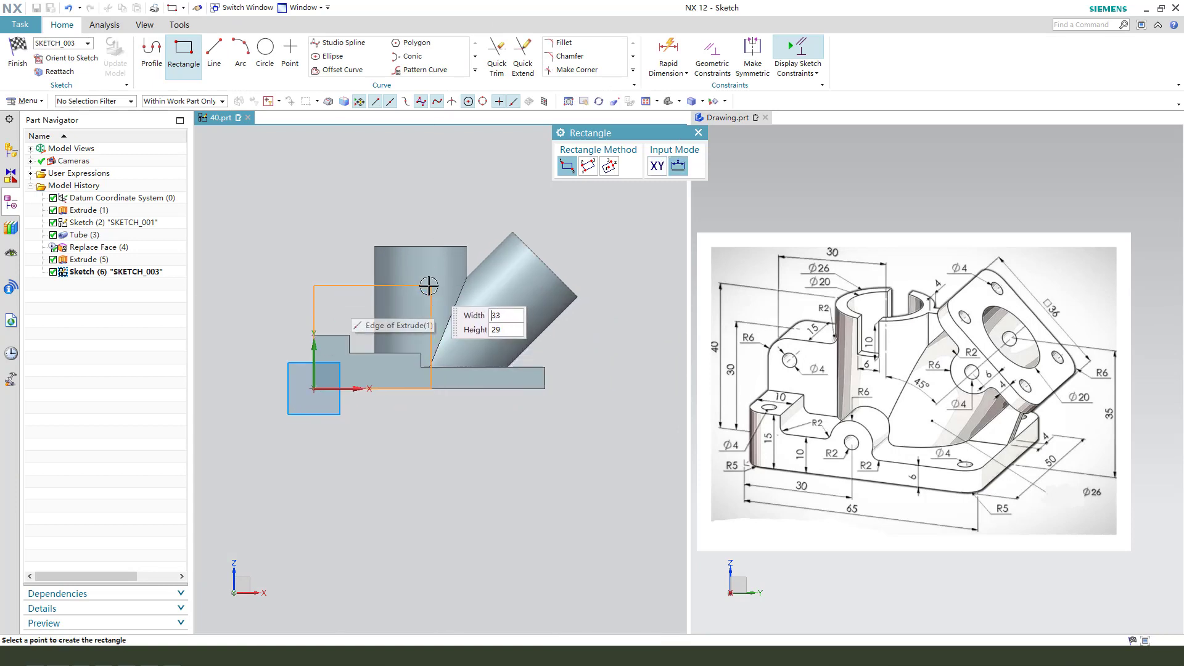
pyautogui.click(428, 286)
pyautogui.press('Escape')
pyautogui.doubleClick(383, 421)
pyautogui.write('30')
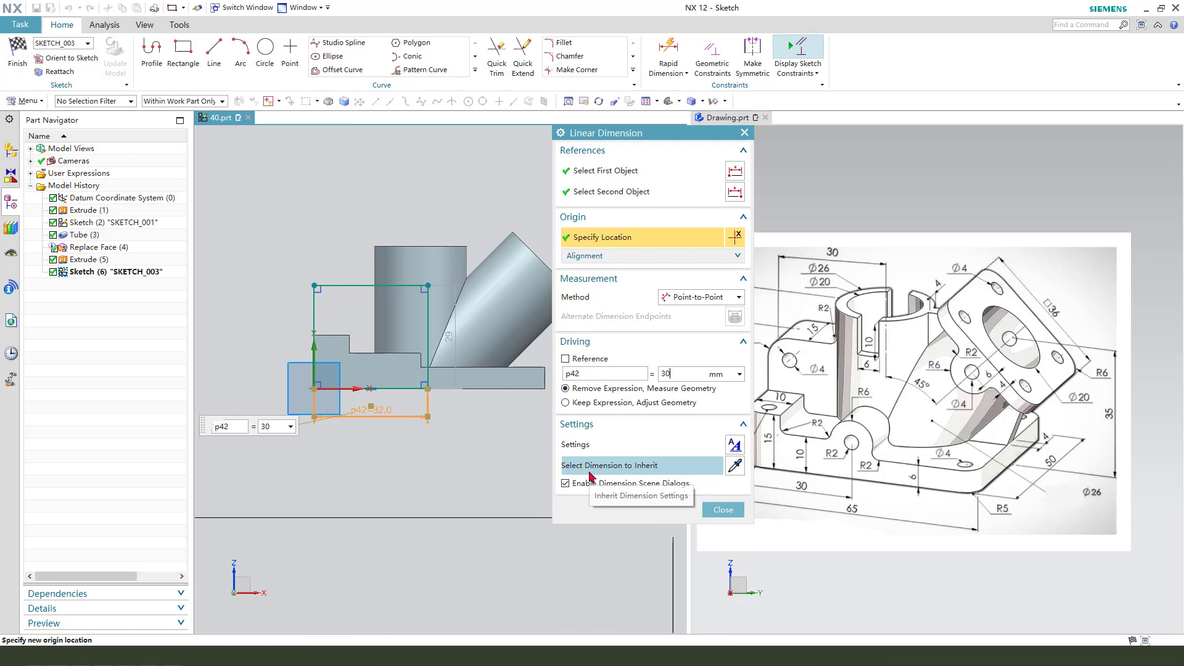
pyautogui.press('Return')
pyautogui.press('Escape')
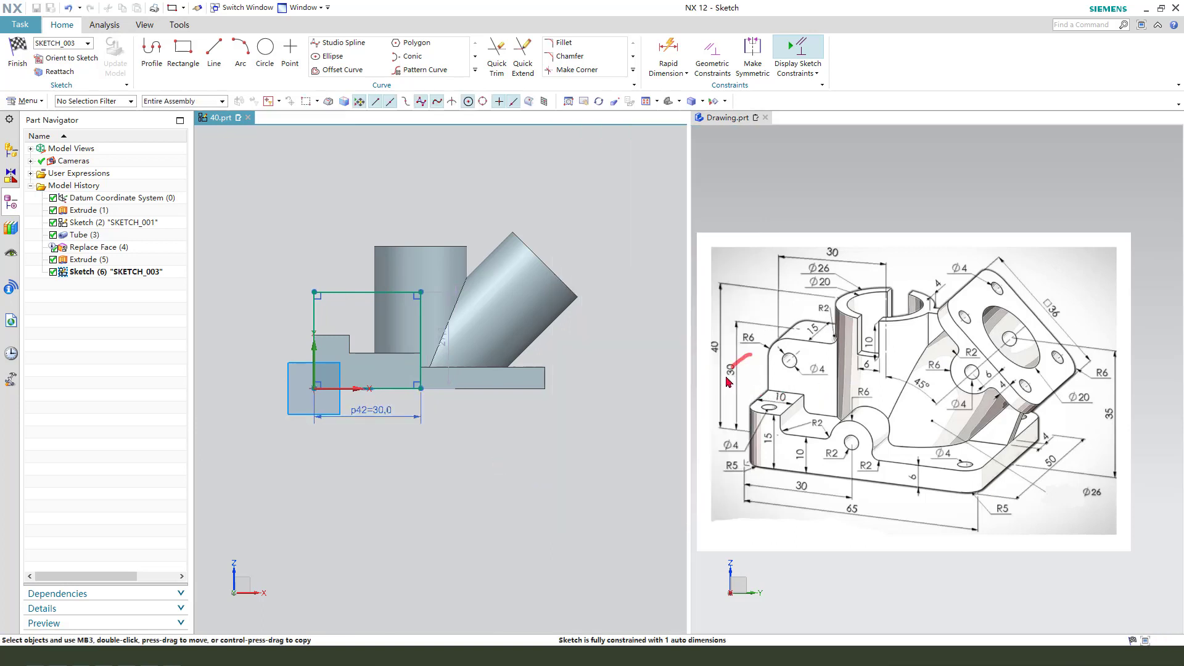
# Dimension the rectangle's right edge to 30 mm and finish the sketch.
pyautogui.click(497, 338)
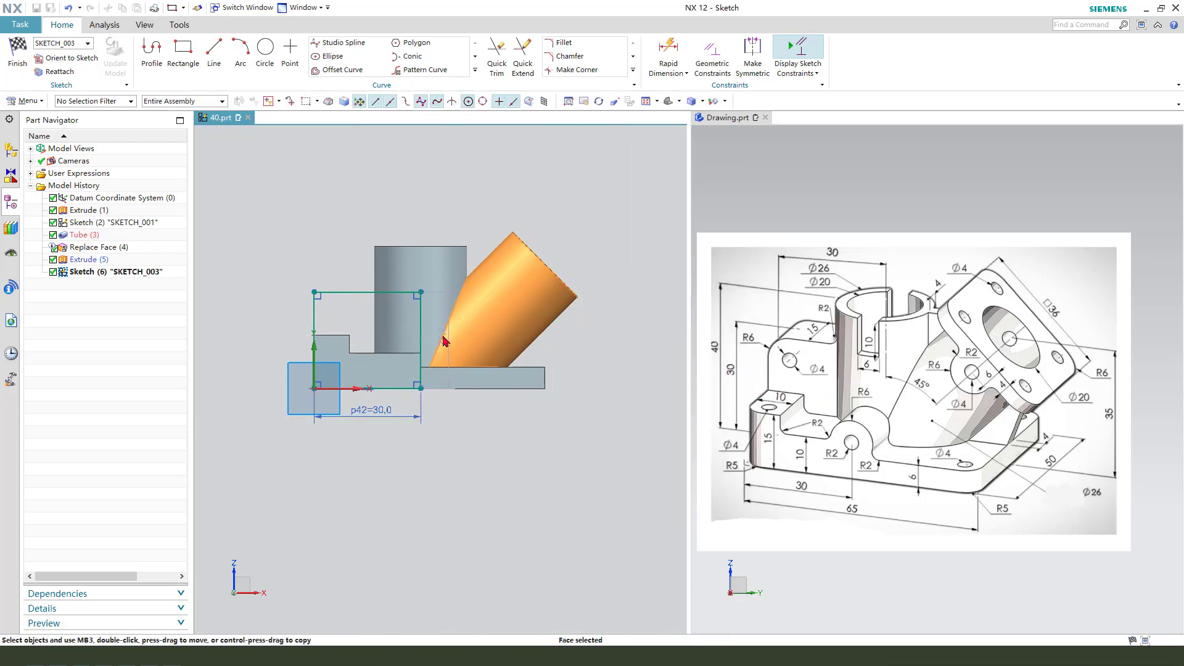
pyautogui.hotkey('ctrl', 'j')
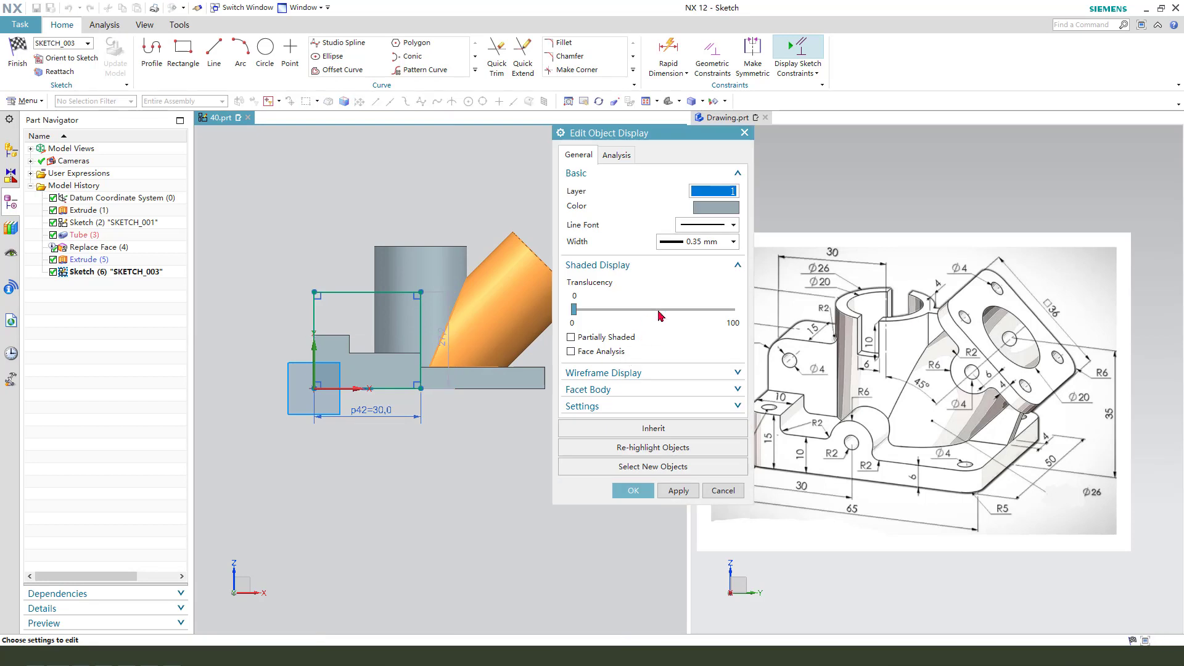
pyautogui.click(724, 492)
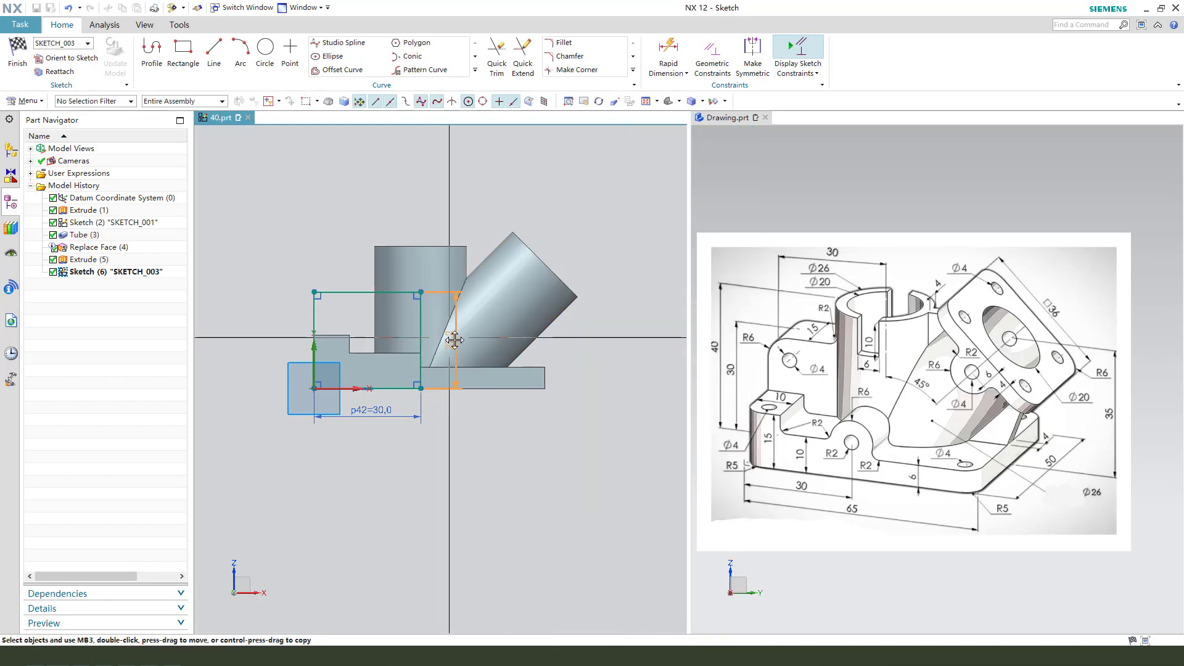
pyautogui.click(420, 341)
pyautogui.write('3')
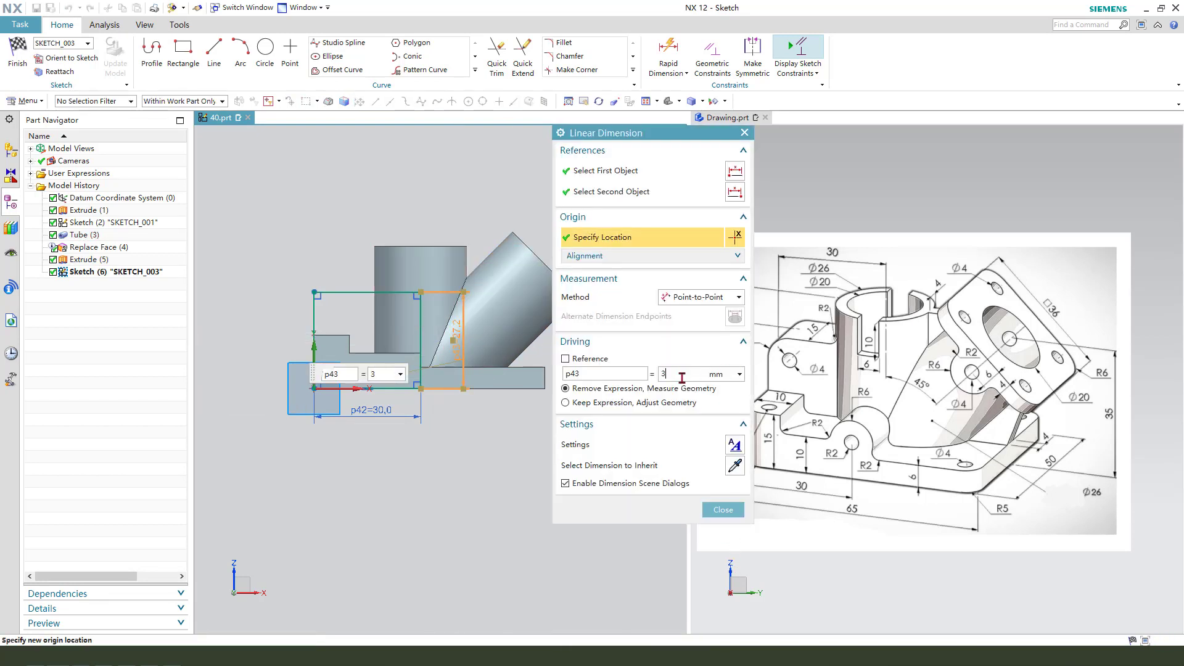
pyautogui.write('0')
pyautogui.press('Return')
pyautogui.middleClick(396, 443)
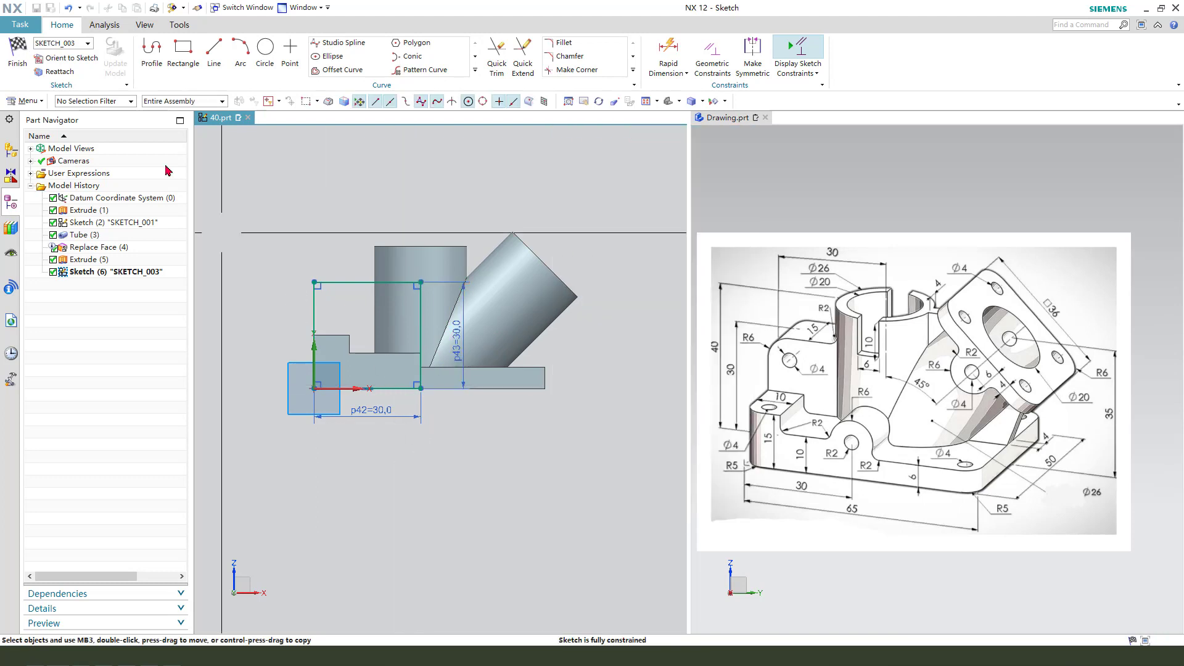
pyautogui.click(17, 56)
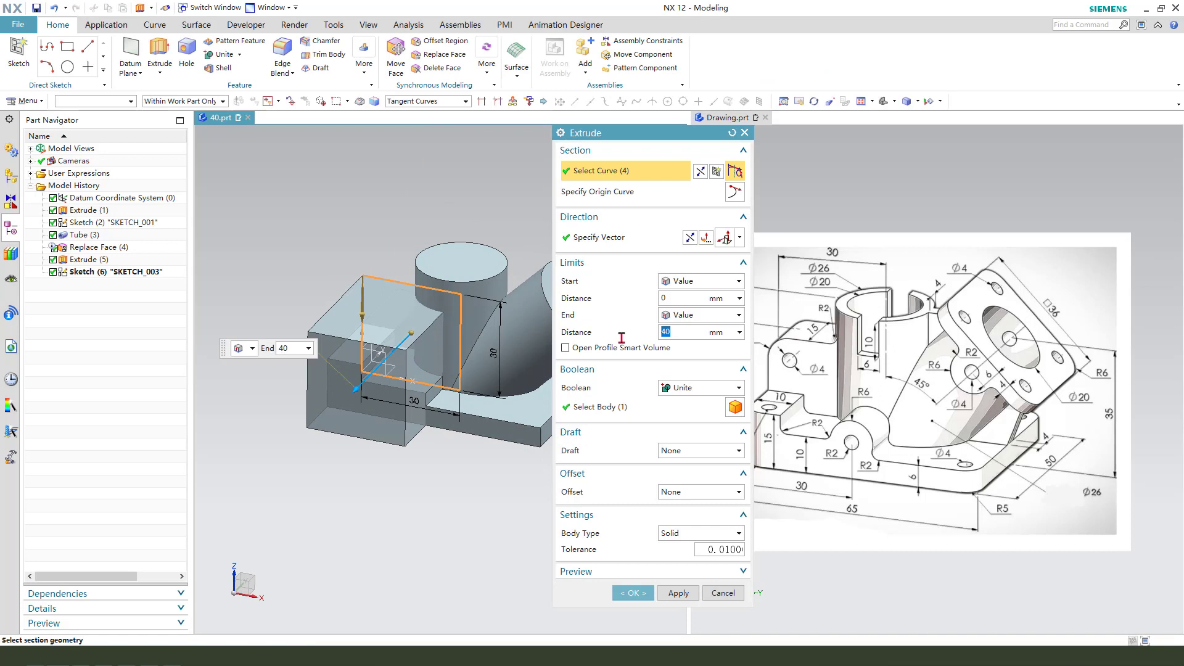
# Extrude the 30 mm square 15/2 symmetrically and unite it with the bracket body.
pyautogui.press('Return')
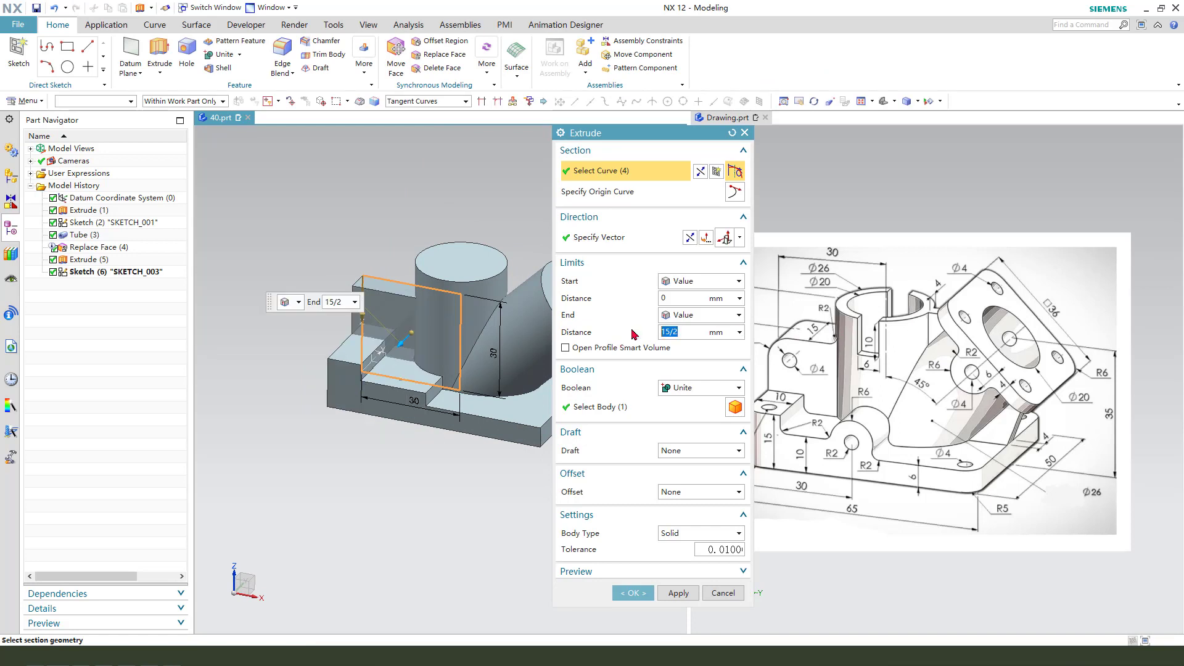
pyautogui.click(689, 315)
pyautogui.click(701, 342)
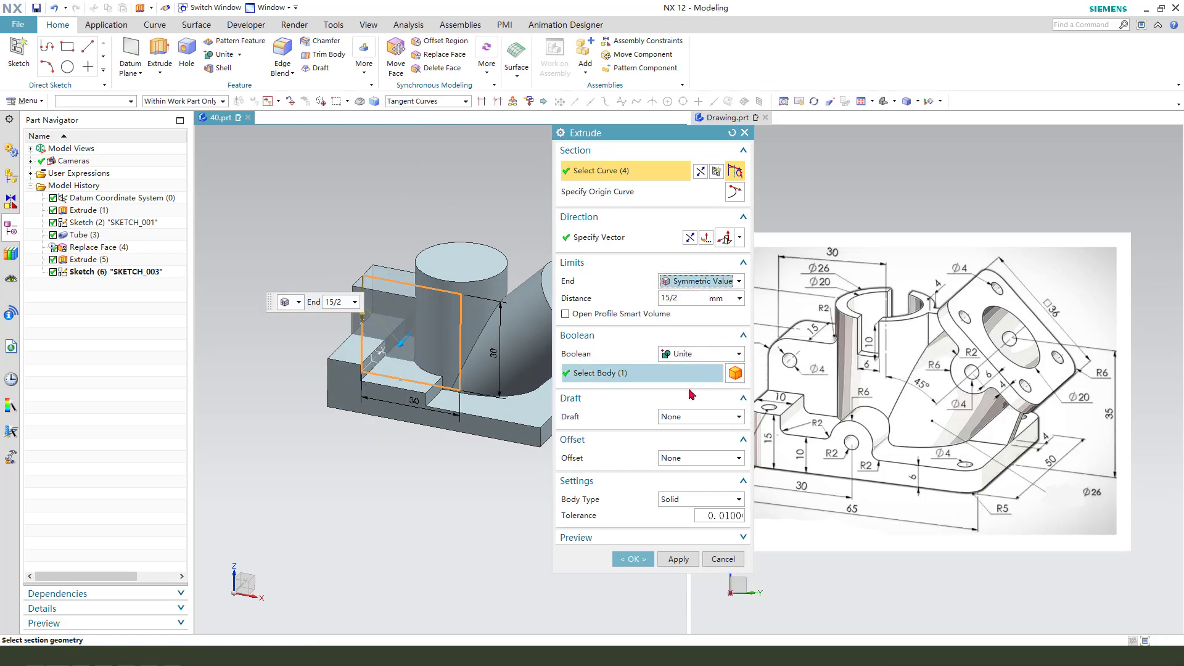
pyautogui.click(644, 377)
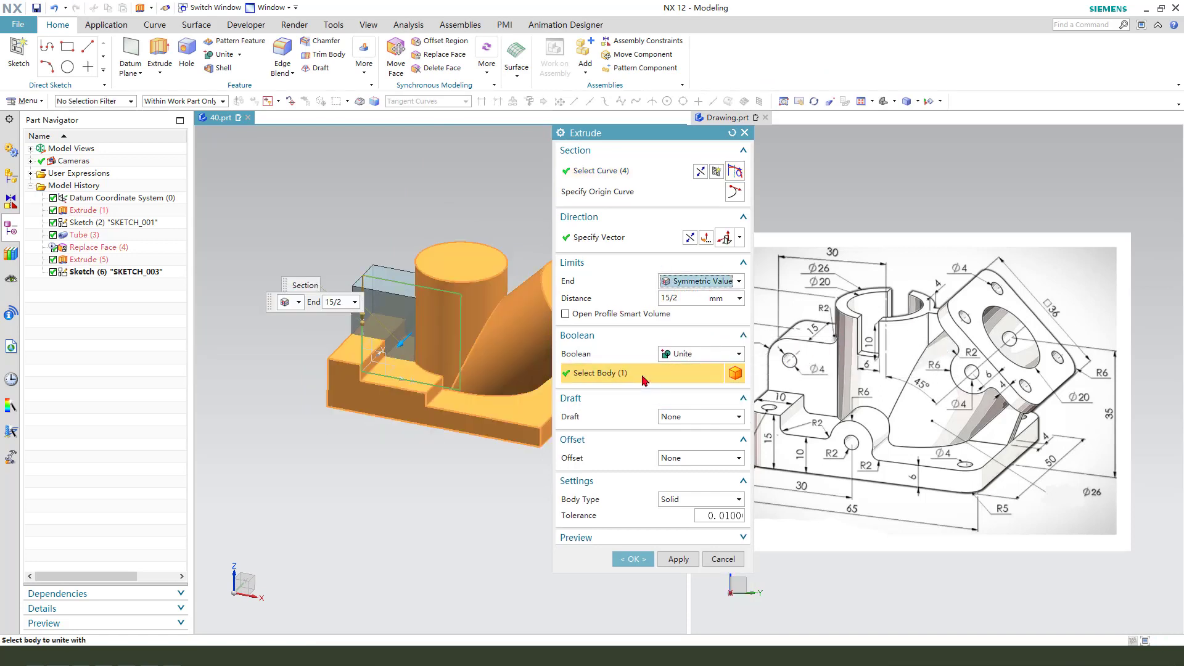
pyautogui.click(634, 559)
pyautogui.moveTo(450, 278); pyautogui.dragTo(404, 366, button='middle')
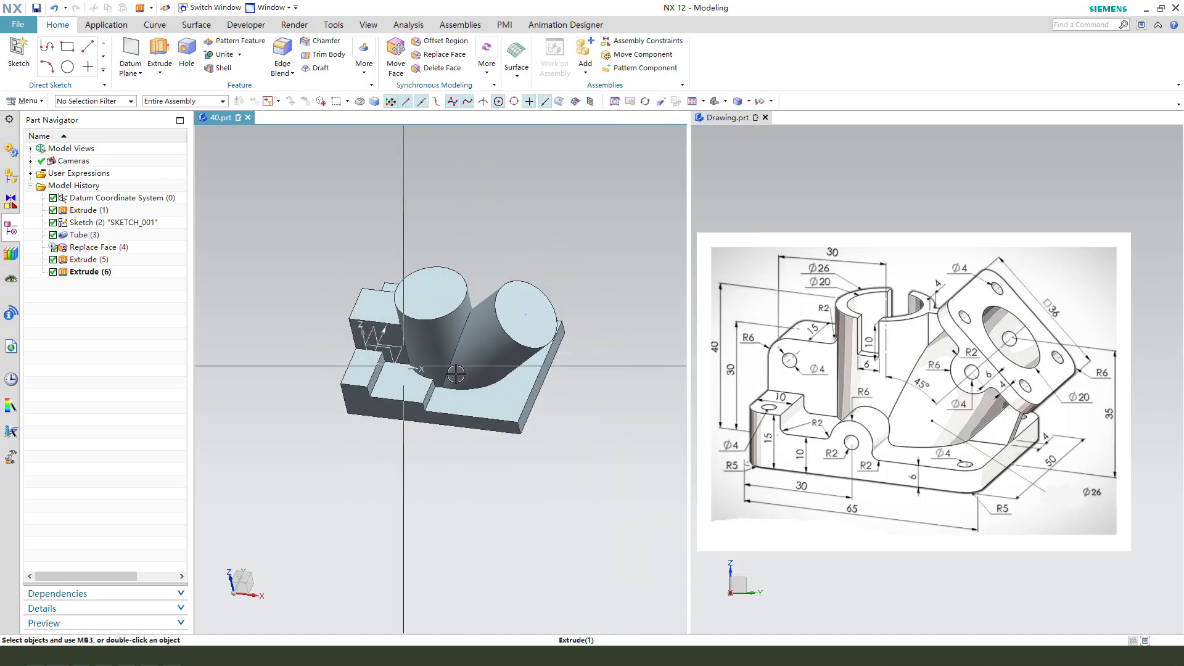
pyautogui.scroll(2, 456, 373)
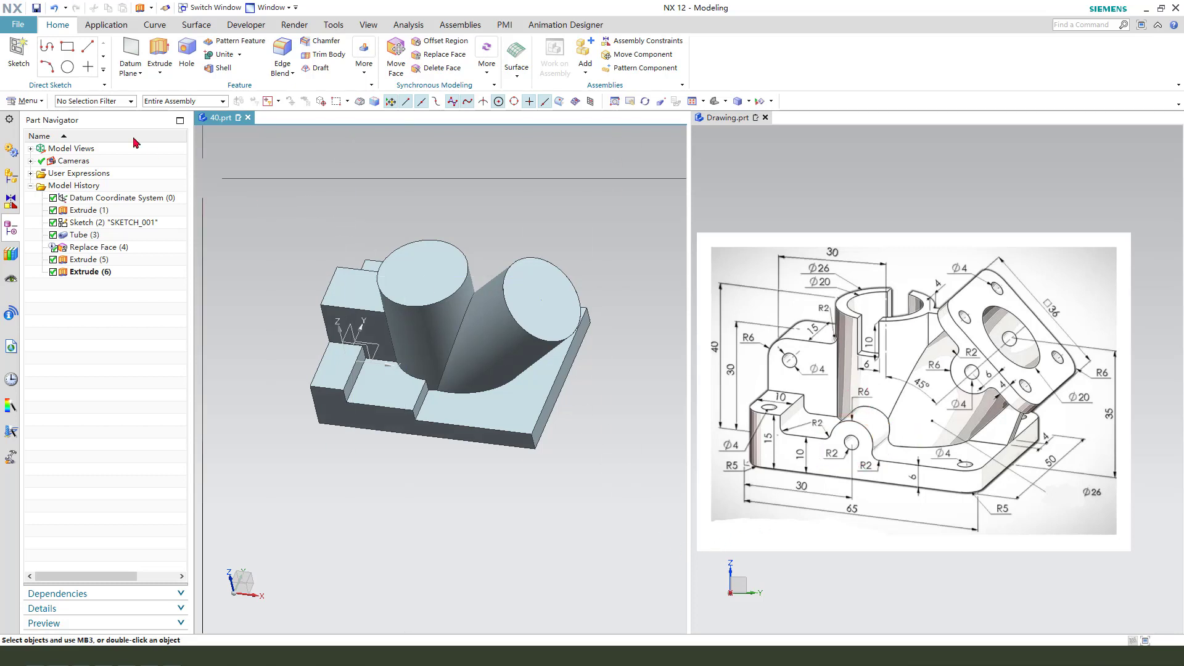
# Sketch a 12 mm diameter circle on the front datum plane above the base.
pyautogui.click(159, 55)
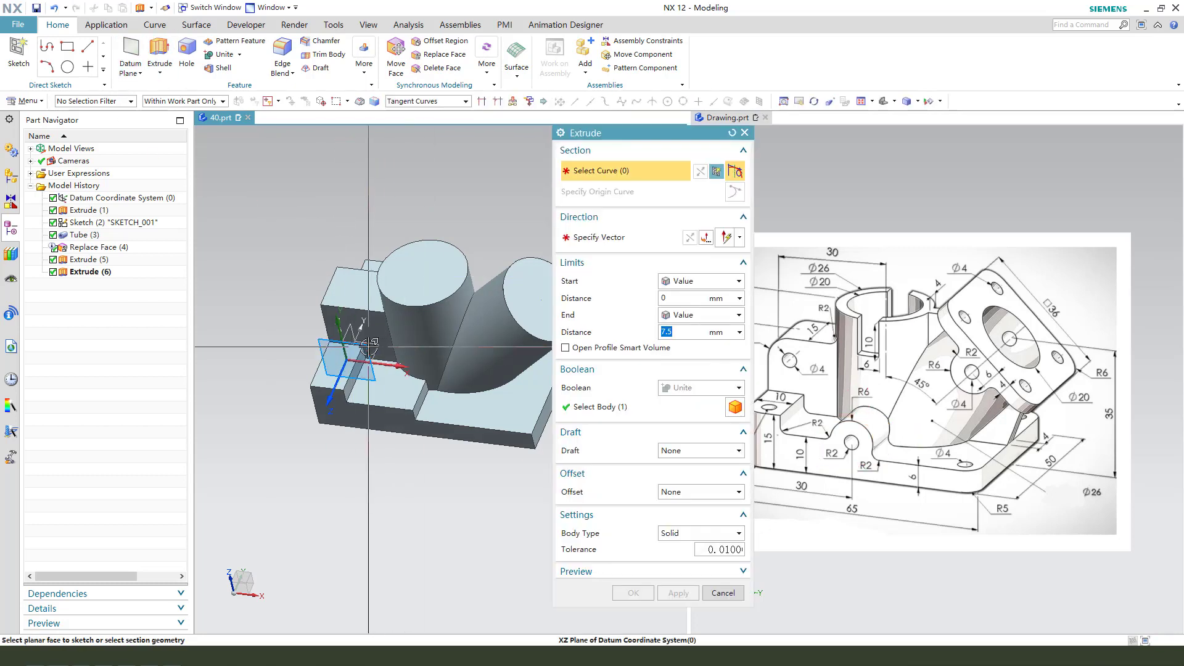
pyautogui.click(352, 366)
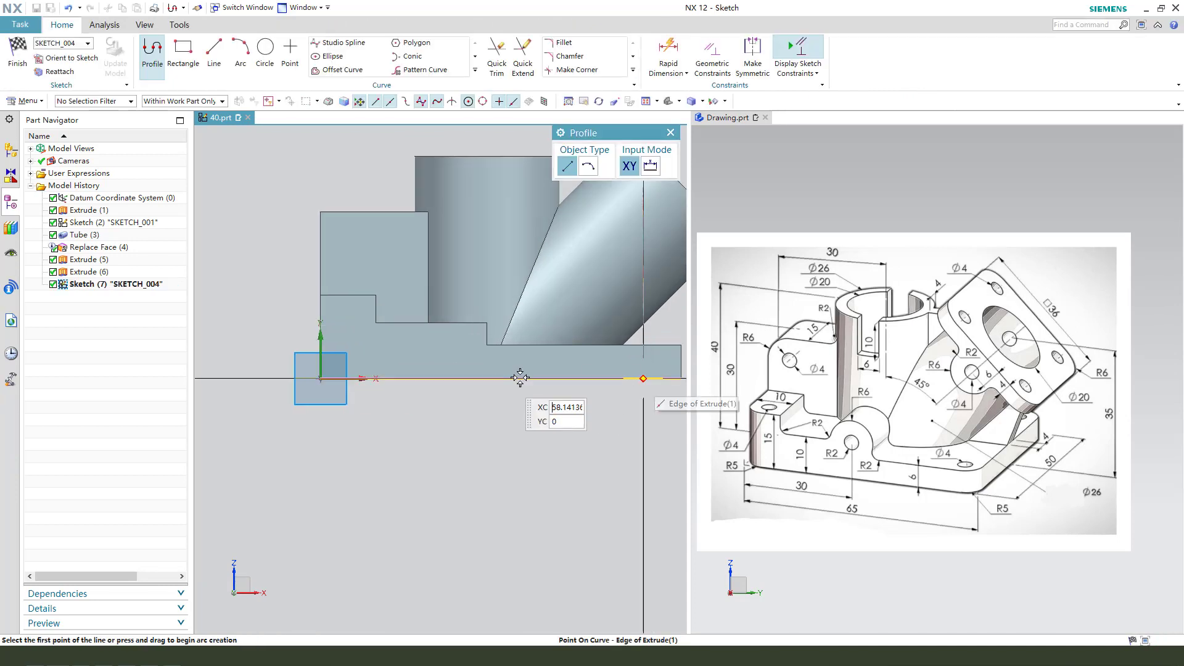
pyautogui.click(266, 54)
pyautogui.scroll(2, 441, 309)
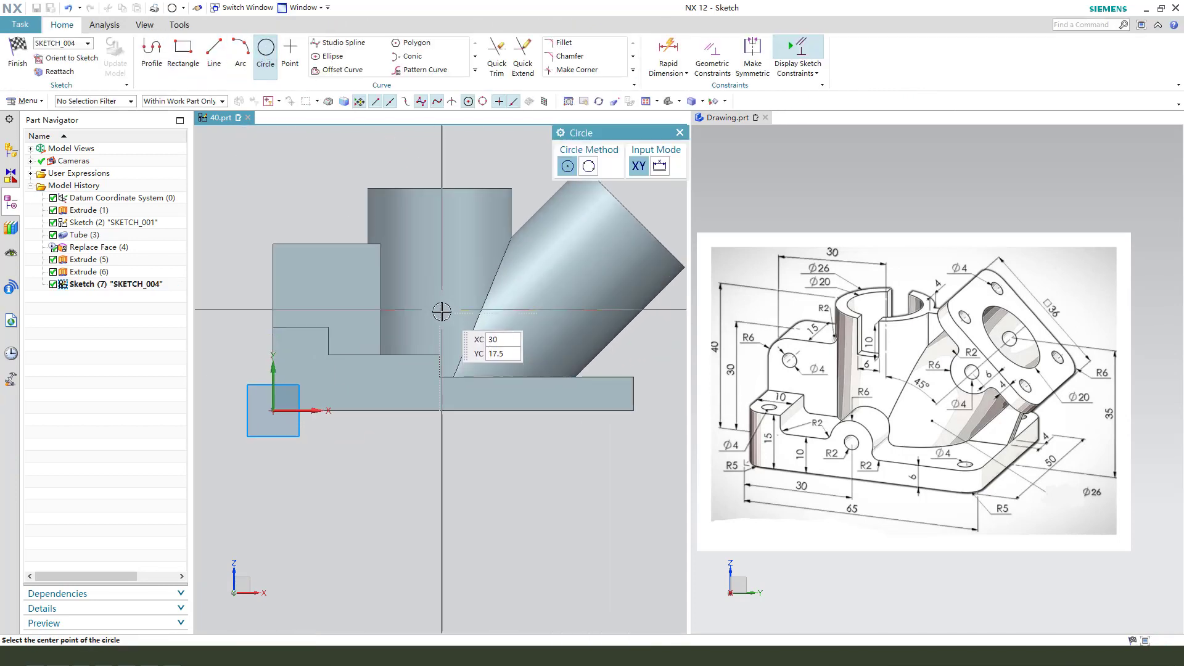
pyautogui.click(439, 355)
pyautogui.click(495, 422)
pyautogui.press('Escape')
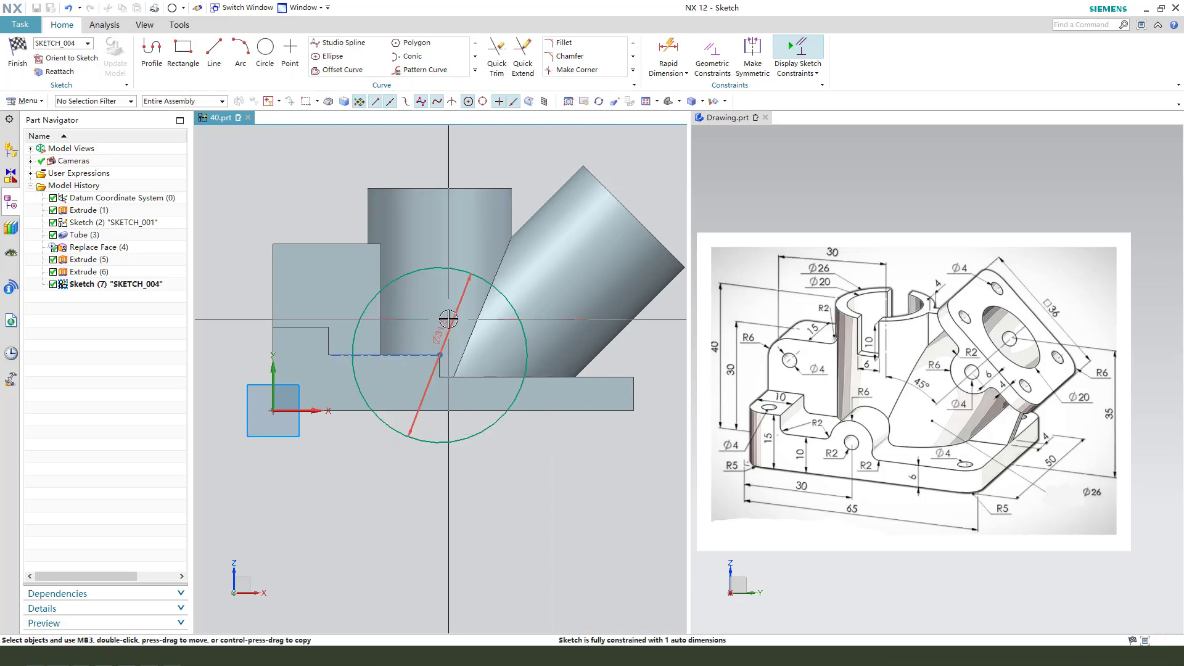
pyautogui.doubleClick(450, 315)
pyautogui.write('20')
pyautogui.press('Return')
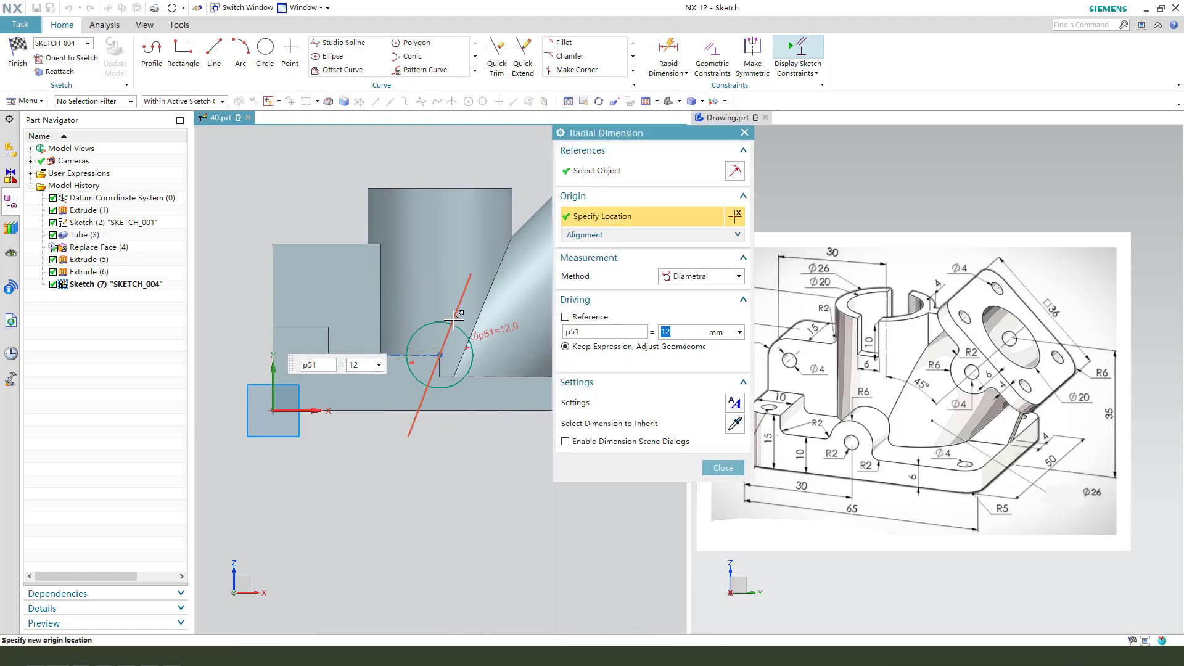
pyautogui.press('Escape')
pyautogui.click(28, 63)
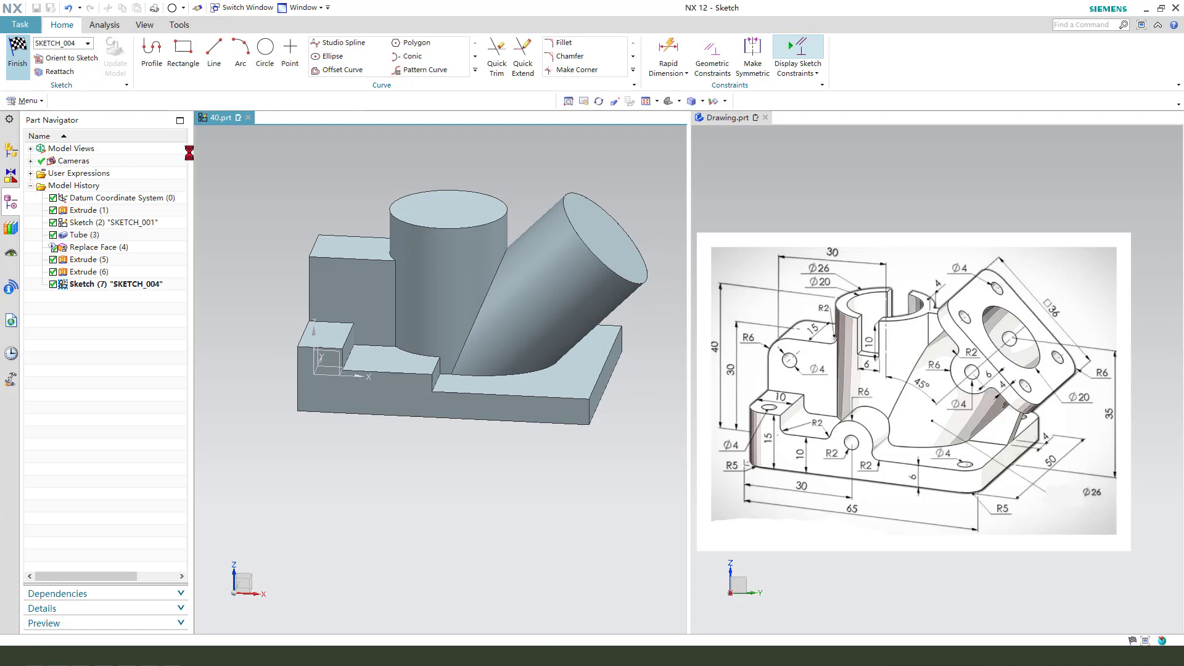
# Extrude the 12 mm circle until the opposite body faces, united with the bracket.
pyautogui.click(708, 315)
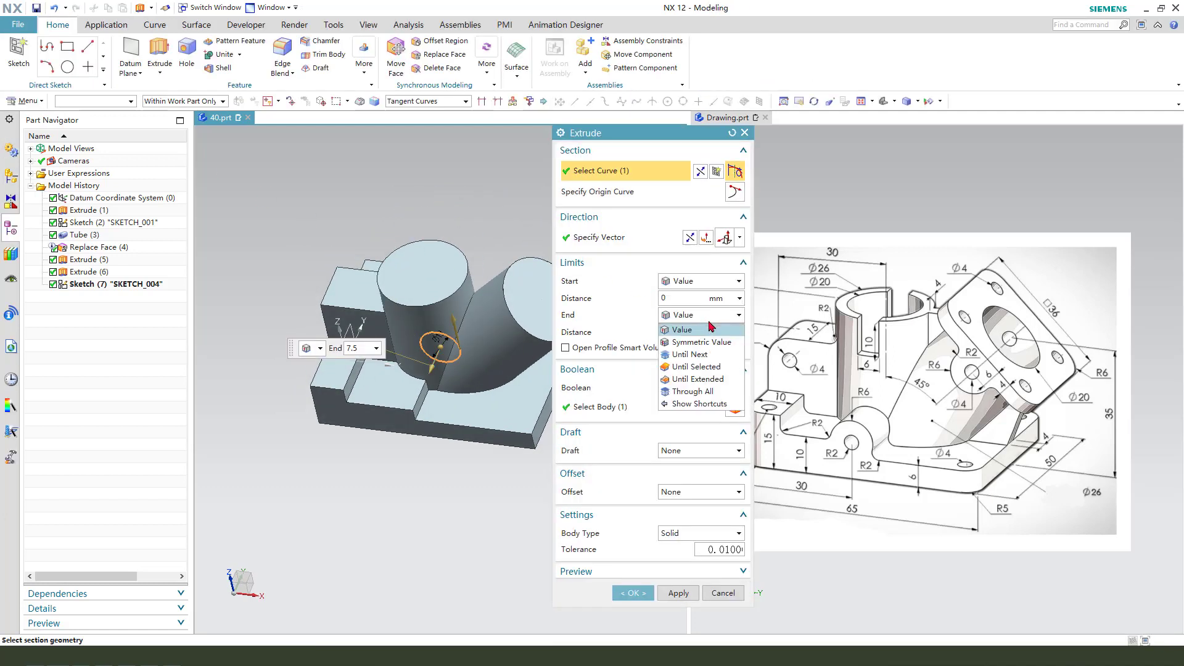
pyautogui.click(705, 386)
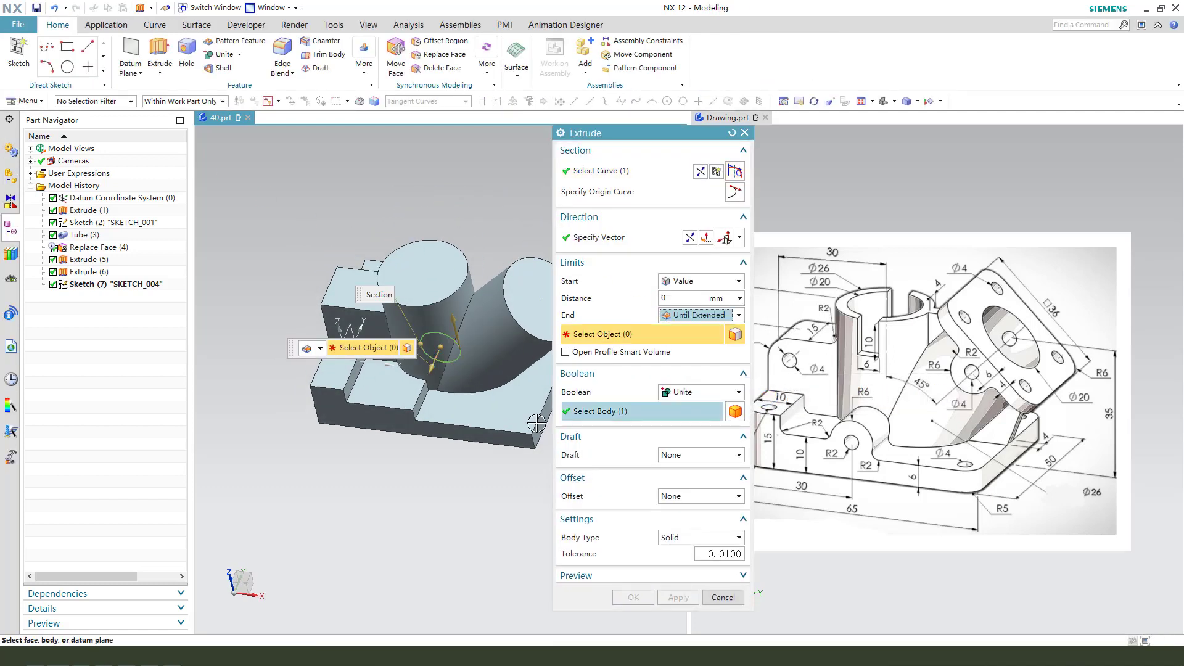
pyautogui.click(408, 427)
pyautogui.click(687, 407)
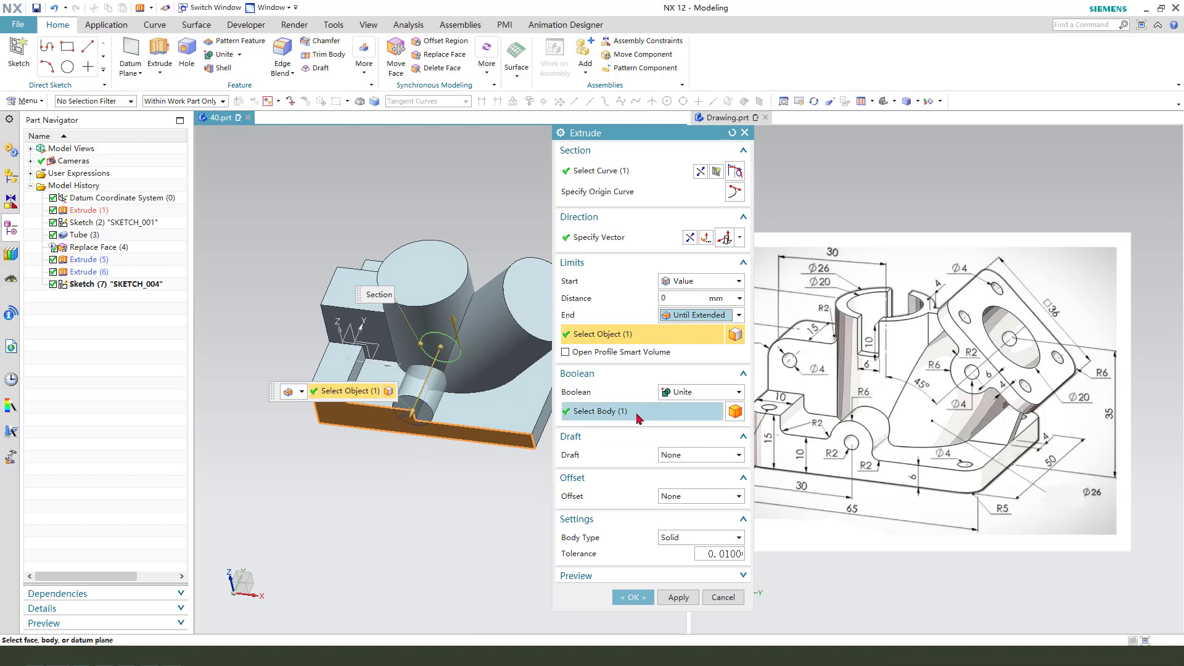
pyautogui.click(383, 247)
pyautogui.moveTo(383, 246); pyautogui.dragTo(370, 291, button='middle')
pyautogui.click(687, 282)
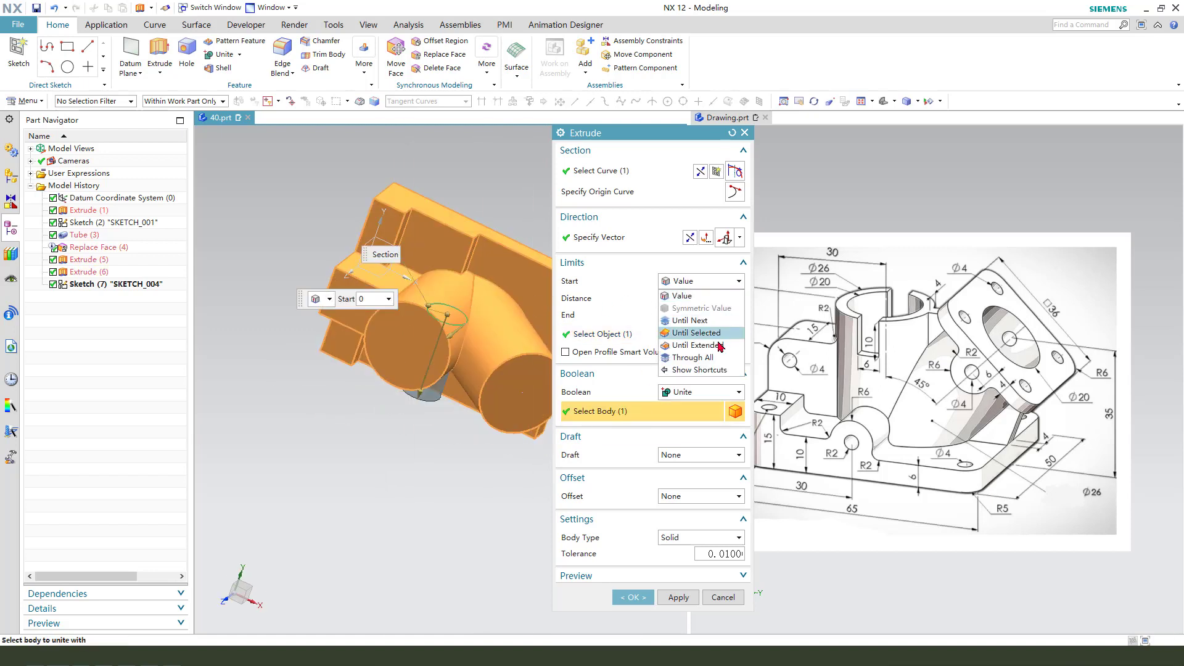
pyautogui.click(694, 355)
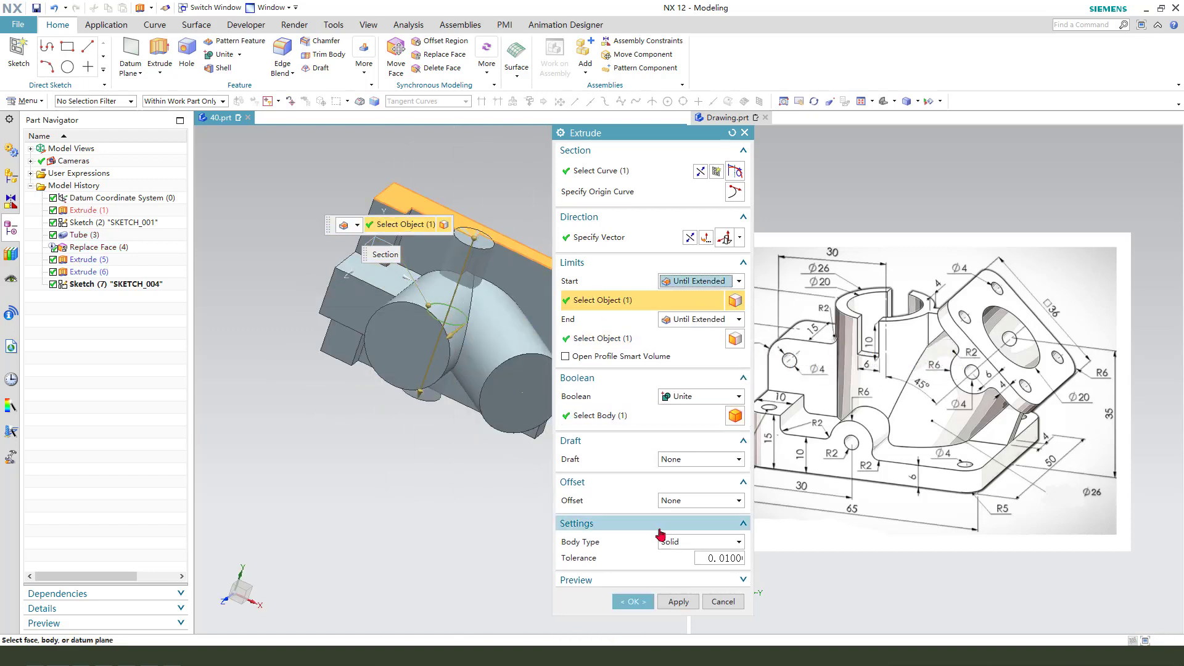
pyautogui.click(633, 602)
pyautogui.moveTo(489, 465)
pyautogui.mouseDown(button='middle')
pyautogui.moveTo(490, 398)
pyautogui.moveTo(510, 418)
pyautogui.mouseUp(button='middle')
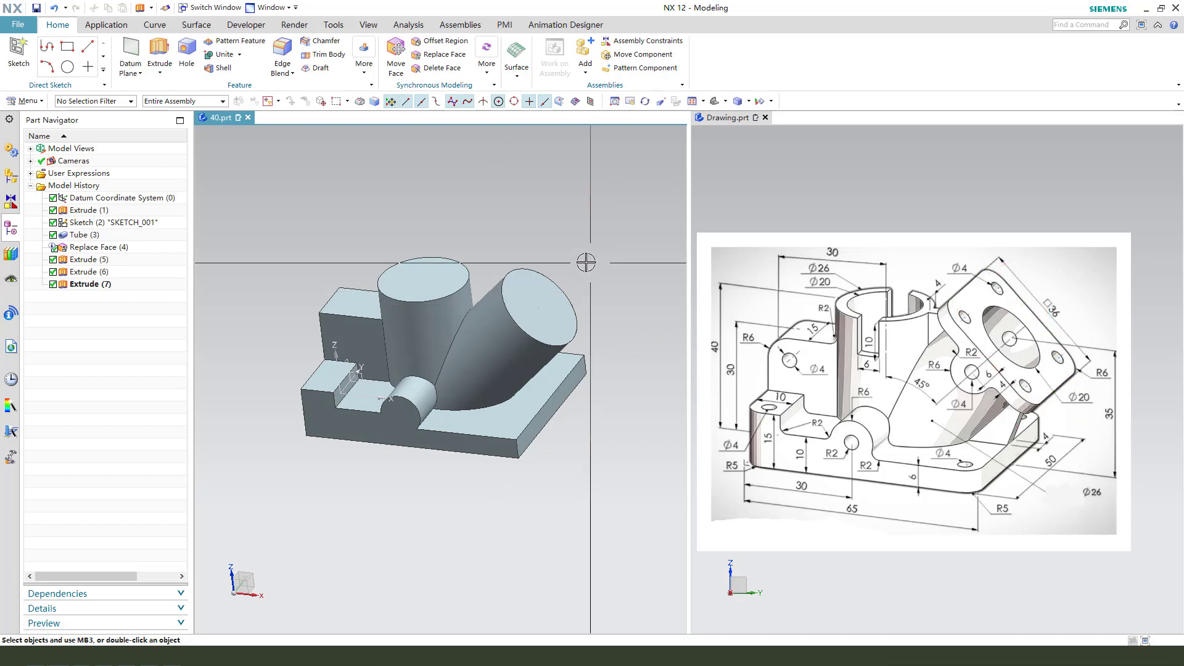
# Draw a centre-point rectangle on the angled tube's end face, centred on the origin.
pyautogui.moveTo(586, 260); pyautogui.dragTo(556, 242, button='middle')
pyautogui.click(159, 56)
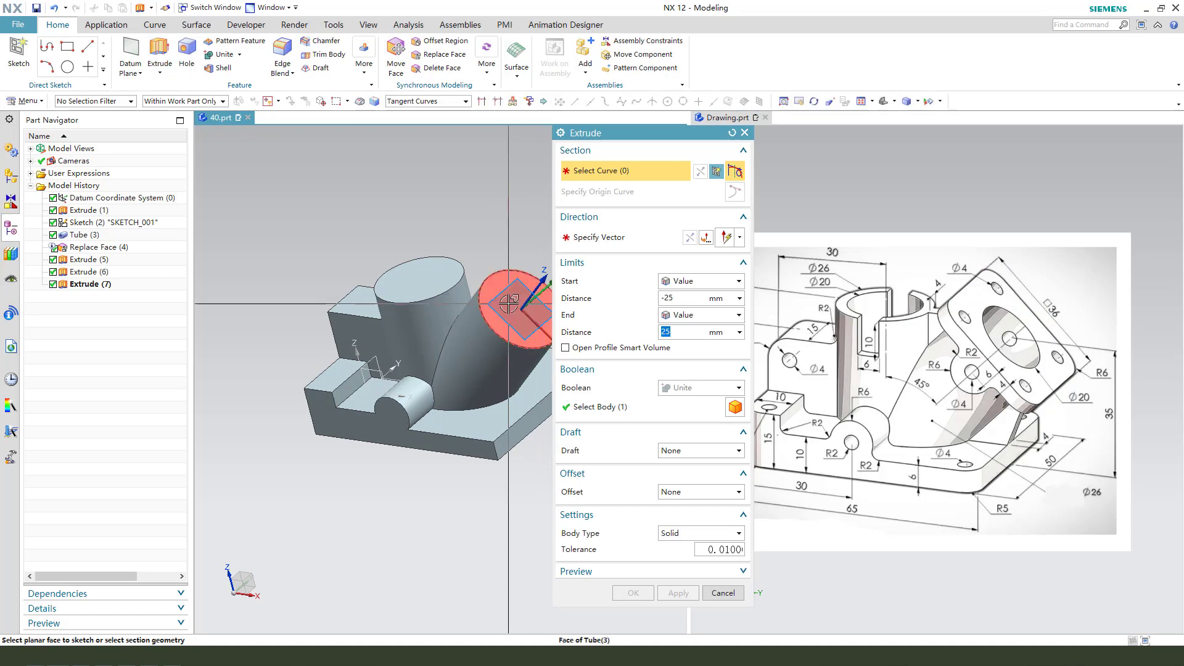
pyautogui.scroll(-3, 418, 275)
pyautogui.scroll(4, 419, 275)
pyautogui.click(419, 275)
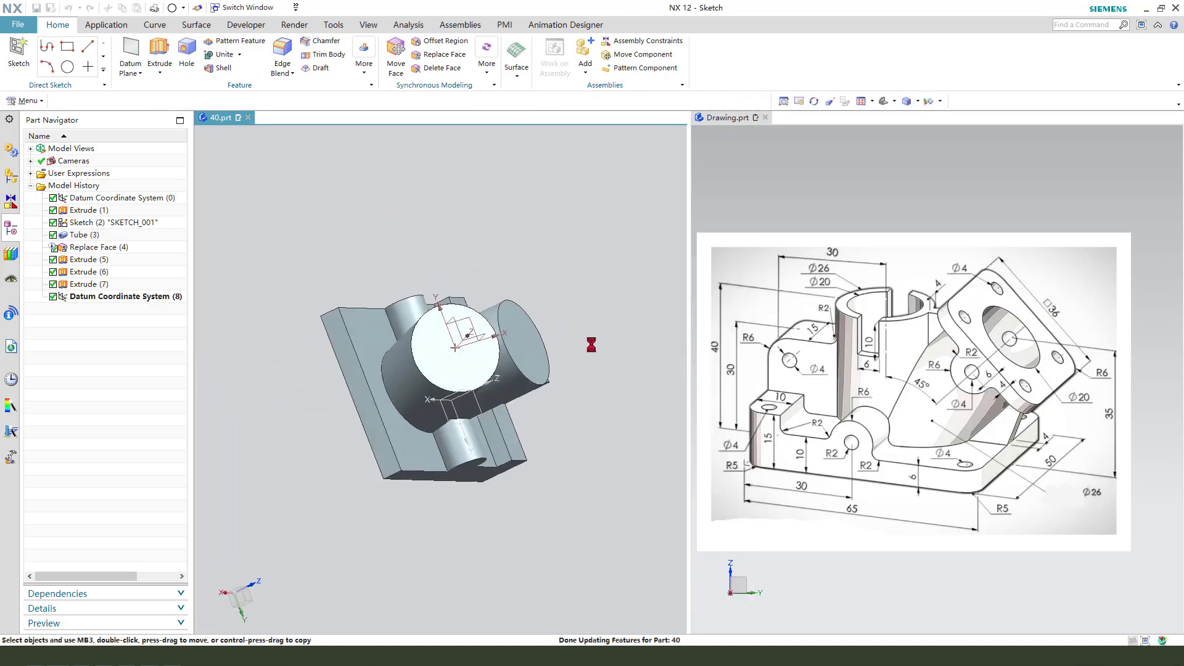
pyautogui.click(197, 70)
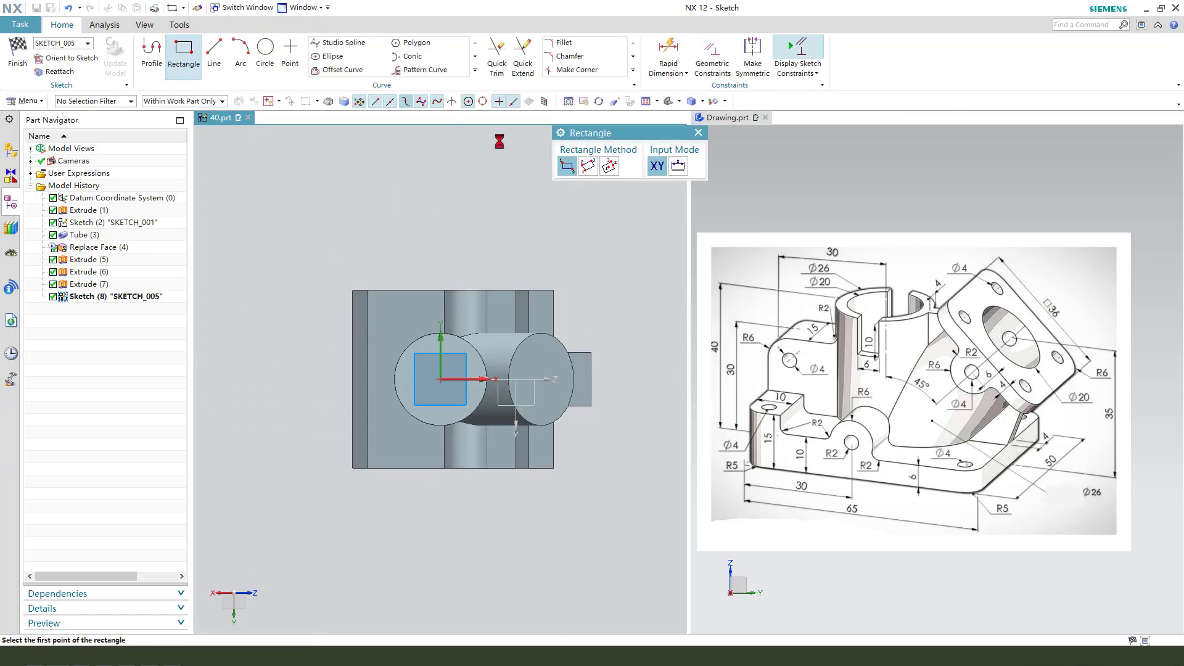
pyautogui.click(609, 166)
pyautogui.click(439, 380)
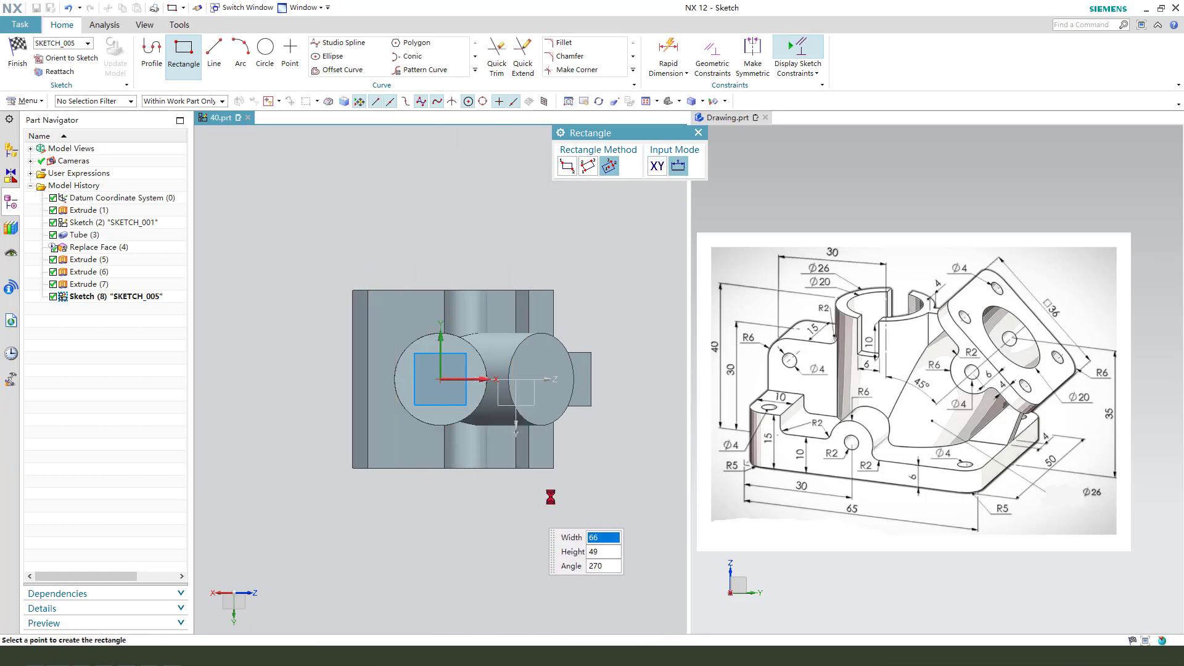
pyautogui.click(528, 496)
pyautogui.press('Escape')
# Make the rectangle's sides equal, dimension one side to 36 mm, and finish the sketch.
pyautogui.click(397, 266)
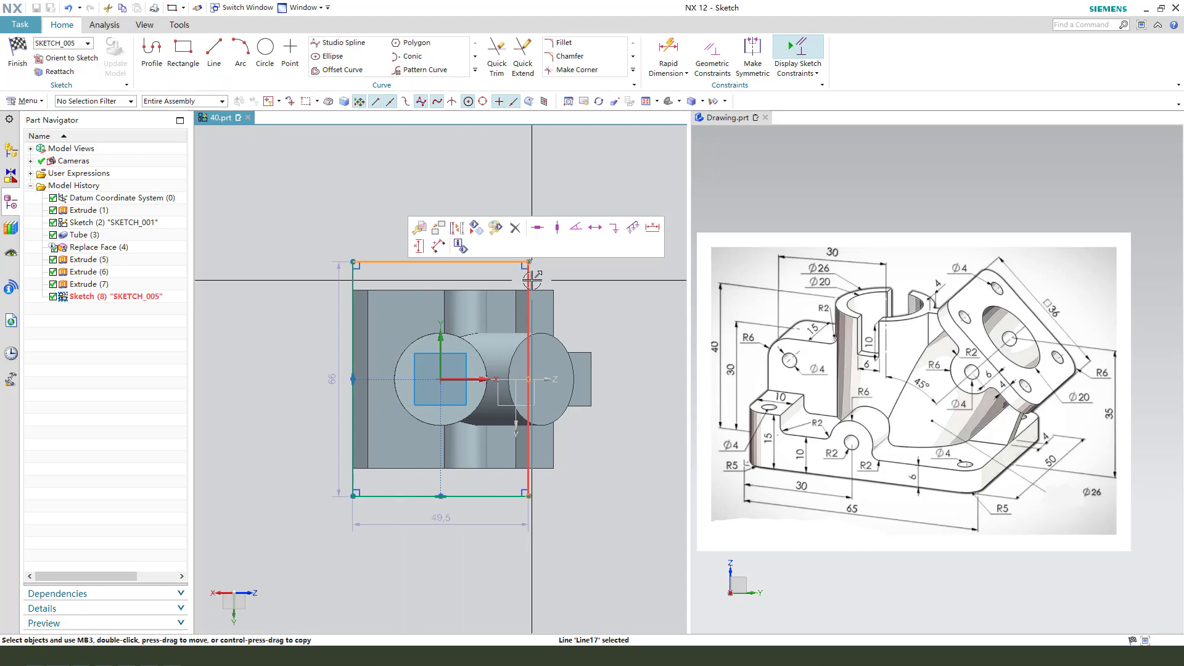
pyautogui.click(528, 306)
pyautogui.click(731, 243)
pyautogui.press('d')
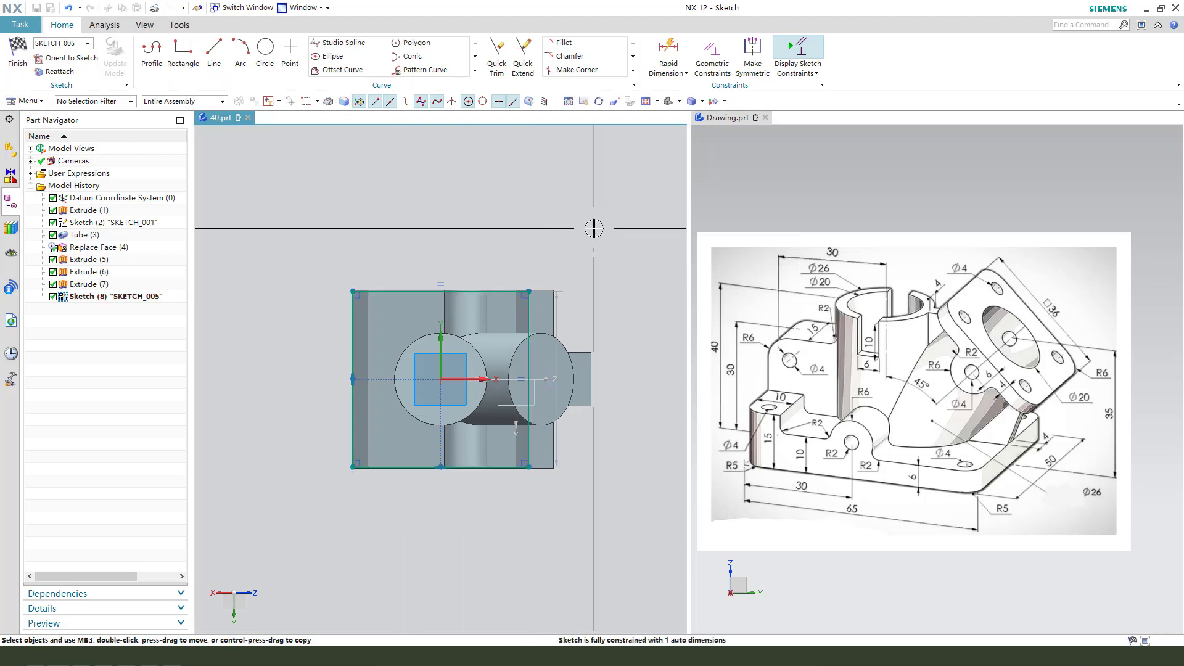
pyautogui.click(597, 318)
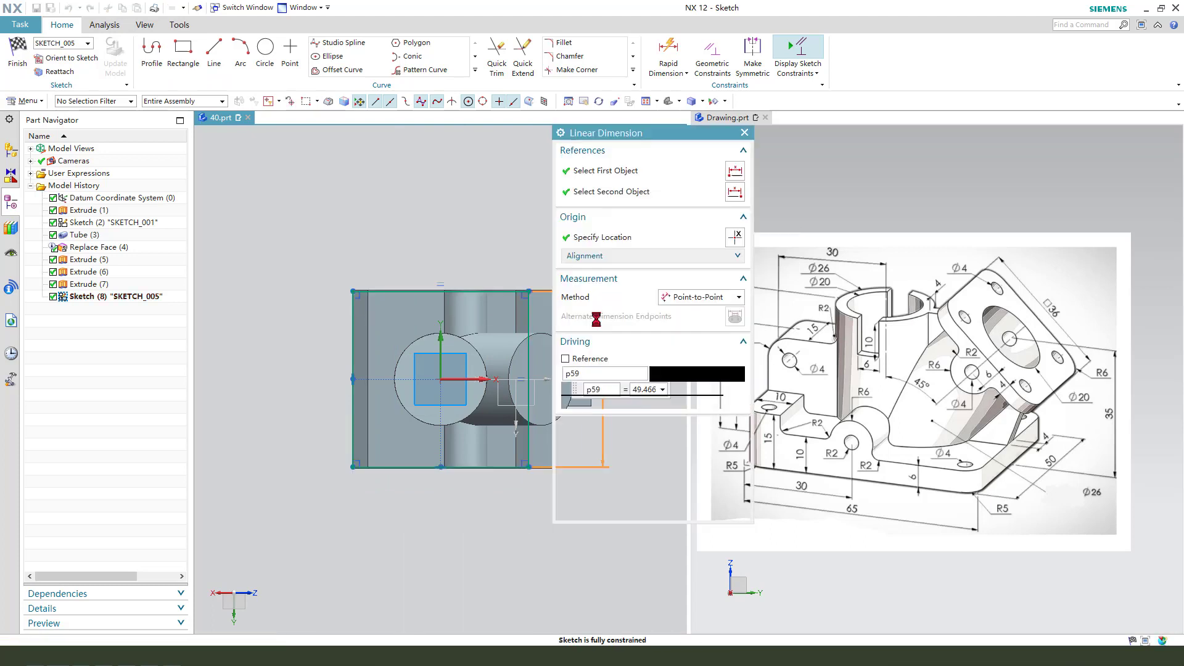
pyautogui.write('36')
pyautogui.press('Return')
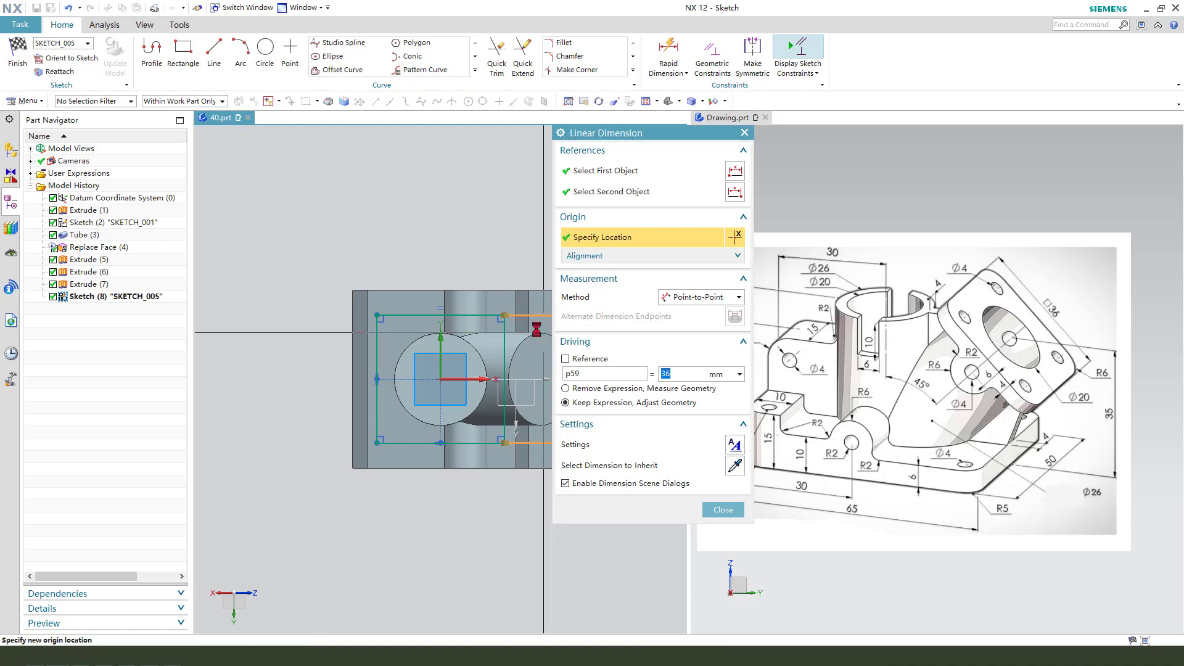
pyautogui.middleClick(536, 328)
pyautogui.click(17, 53)
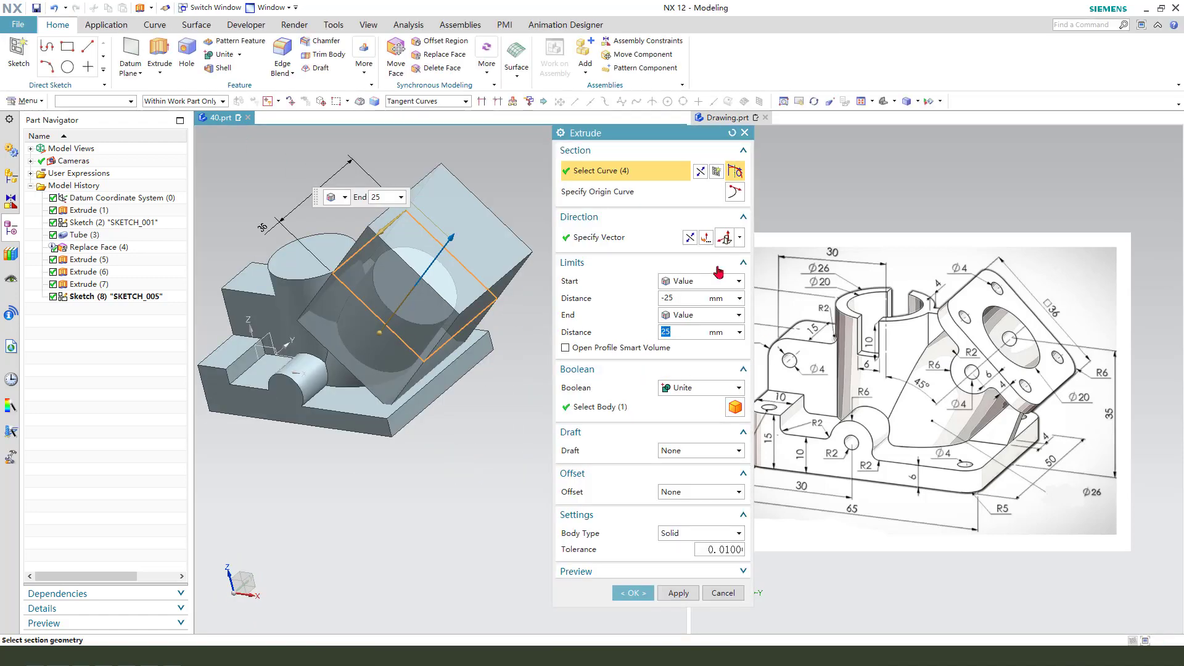
# Extrude the 36 mm square 4 mm, reversed into the part, united with the body.
pyautogui.click(683, 298)
pyautogui.write('0')
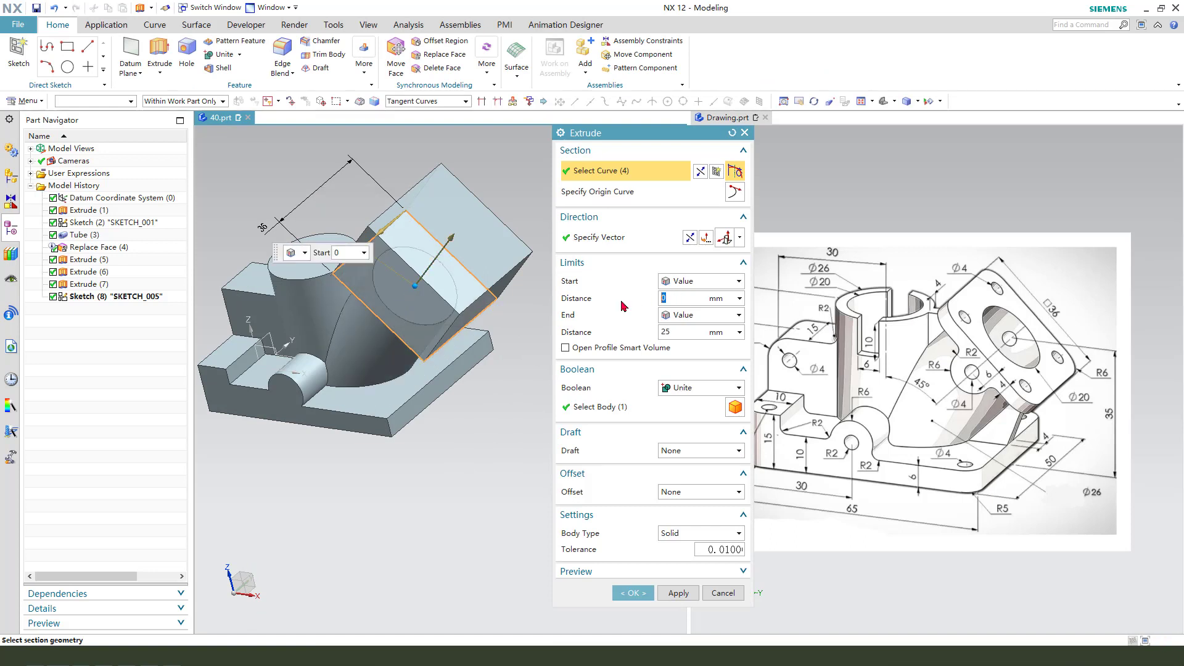
pyautogui.click(668, 331)
pyautogui.write('4')
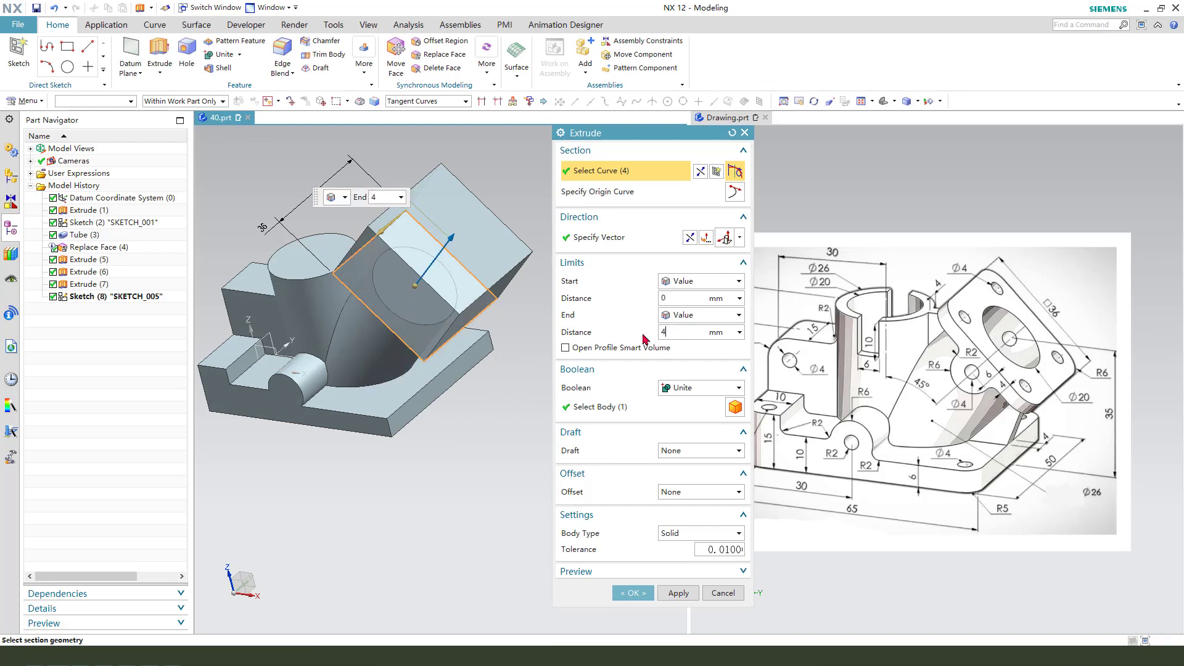
pyautogui.press('Return')
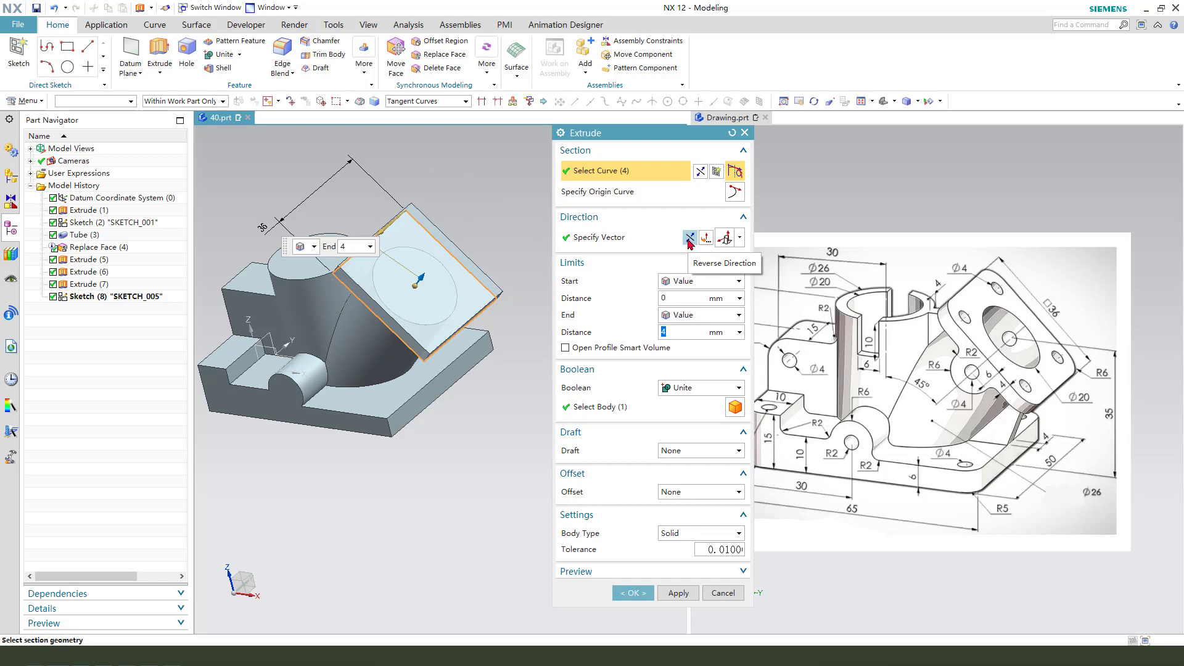
pyautogui.click(690, 239)
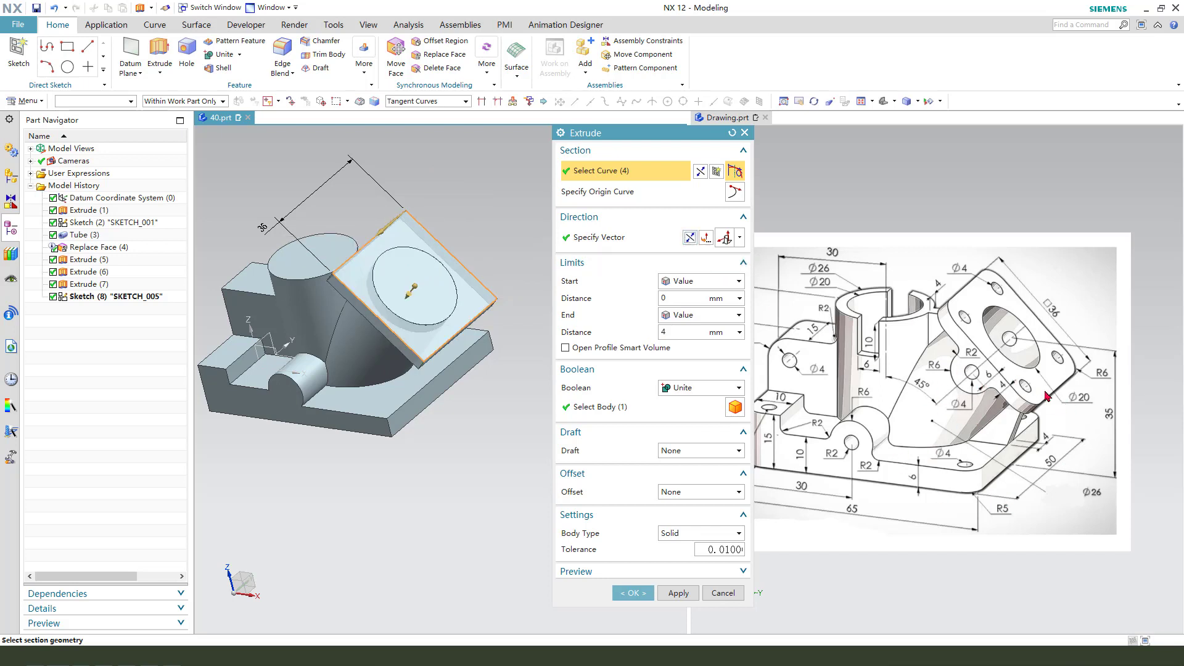
pyautogui.click(633, 592)
pyautogui.moveTo(542, 401)
pyautogui.mouseDown(button='middle')
pyautogui.moveTo(618, 346)
pyautogui.moveTo(528, 330)
pyautogui.mouseUp(button='middle')
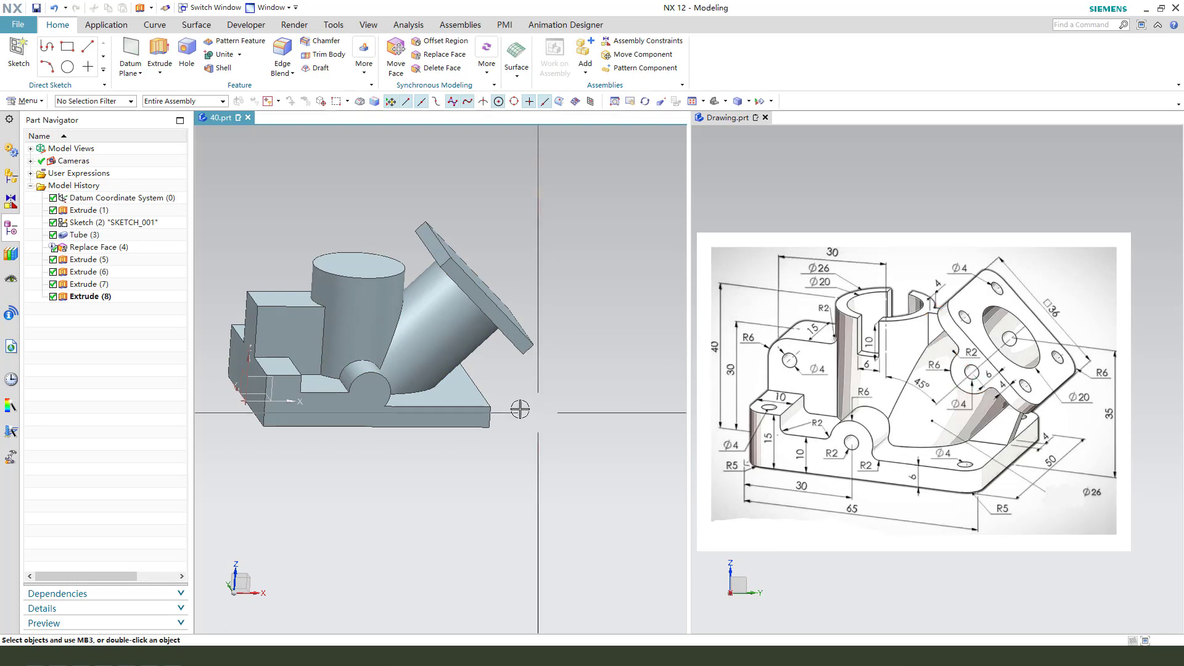
pyautogui.click(159, 56)
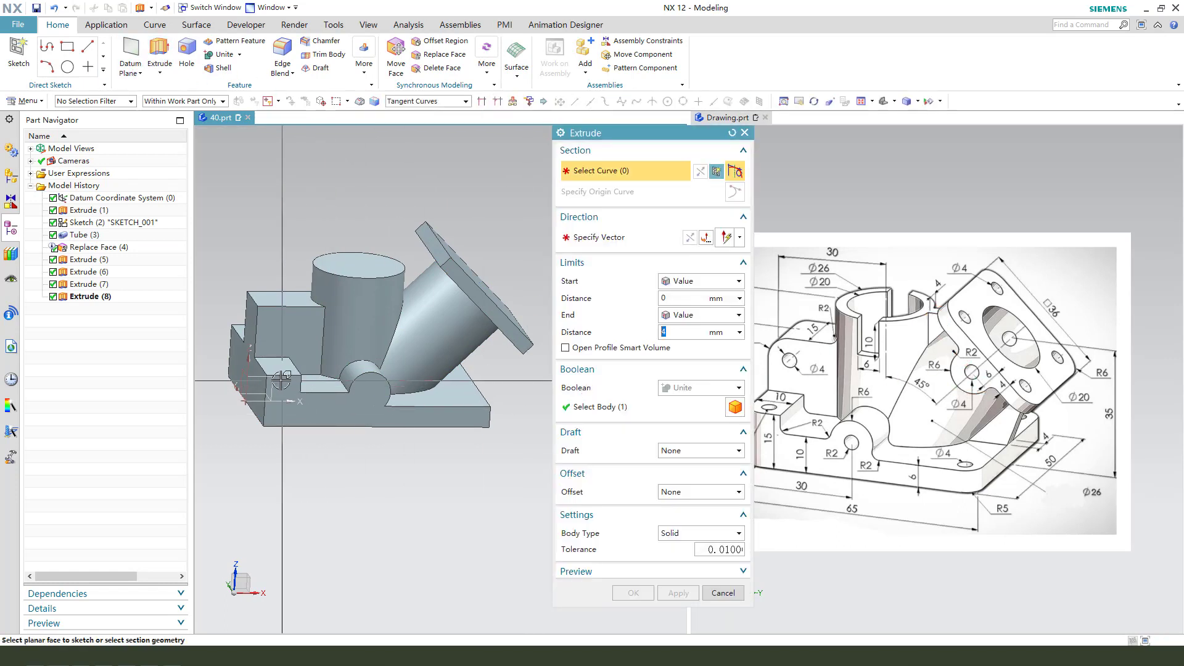
# Draw a two-point rectangle on the datum plane spanning the cylinder and angled tube.
pyautogui.click(250, 394)
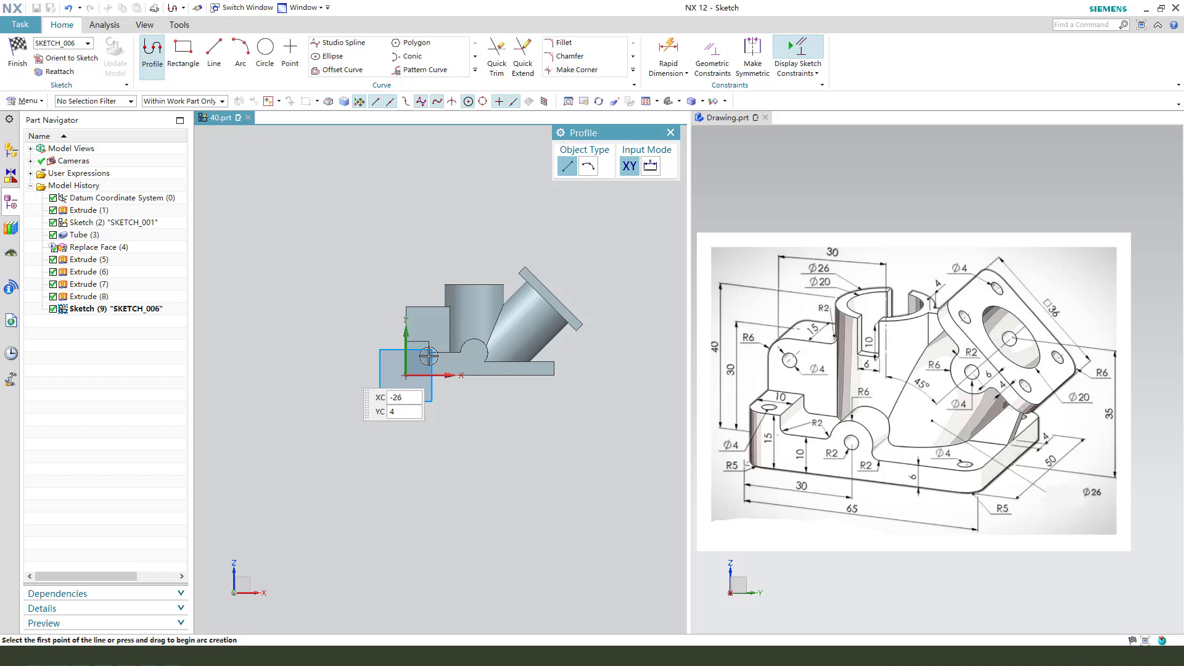
pyautogui.scroll(1, 611, 294)
pyautogui.scroll(1, 581, 296)
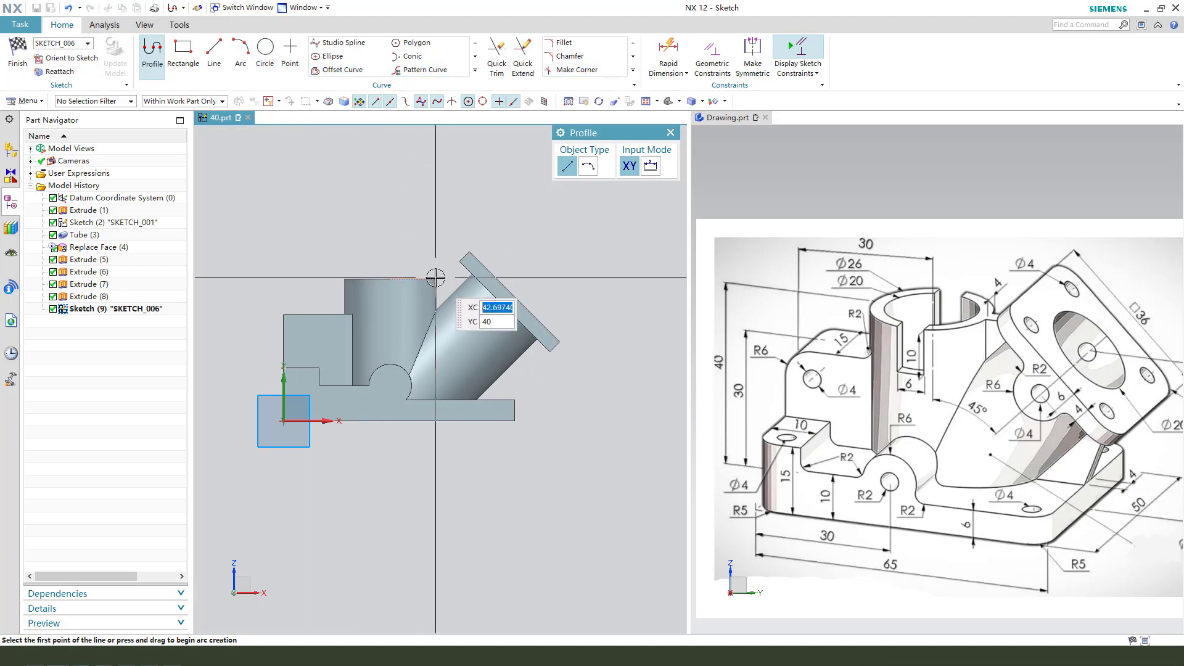
pyautogui.click(196, 55)
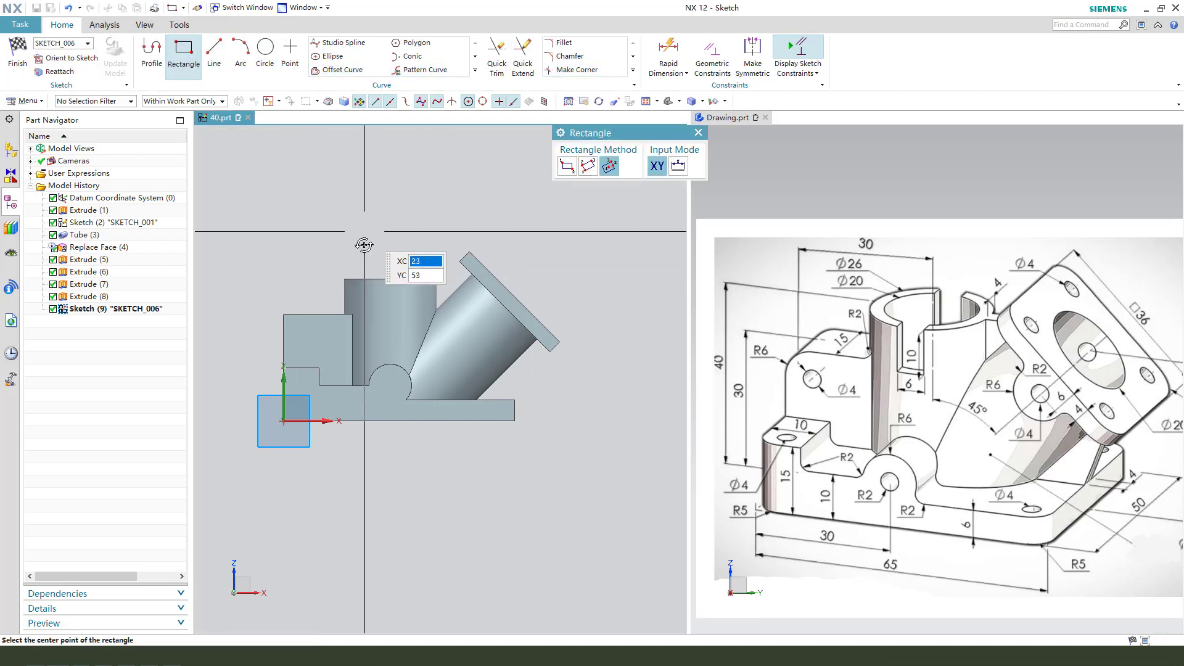
pyautogui.moveTo(423, 256); pyautogui.dragTo(436, 278, button='middle')
pyautogui.click(388, 284)
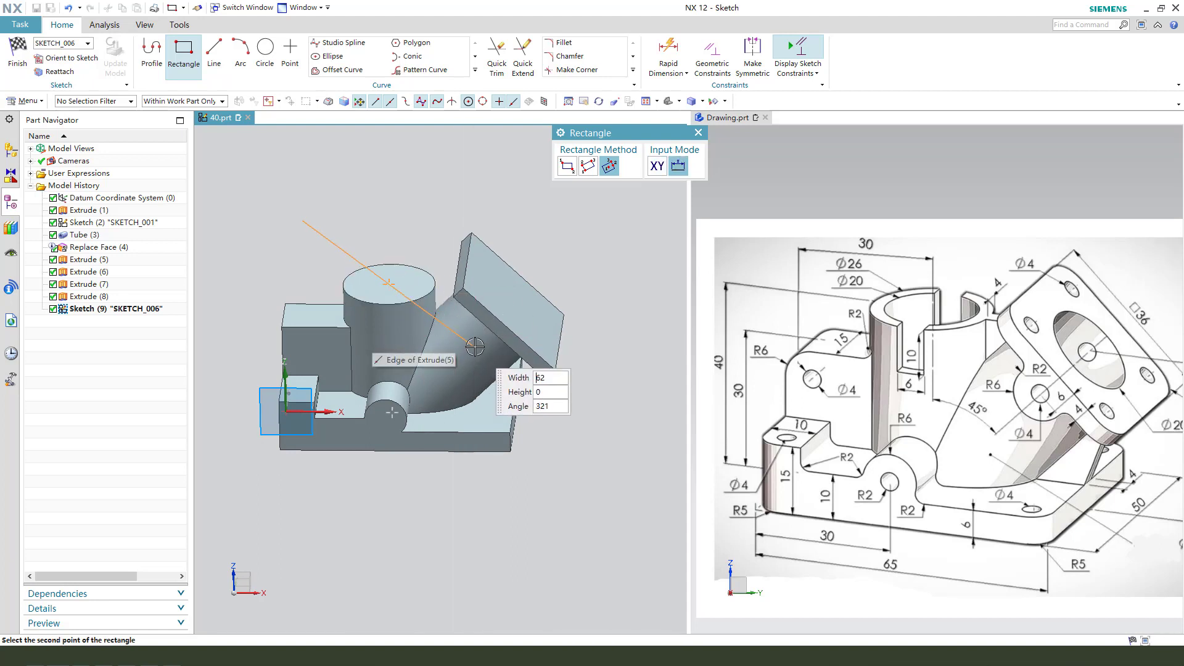
pyautogui.click(568, 166)
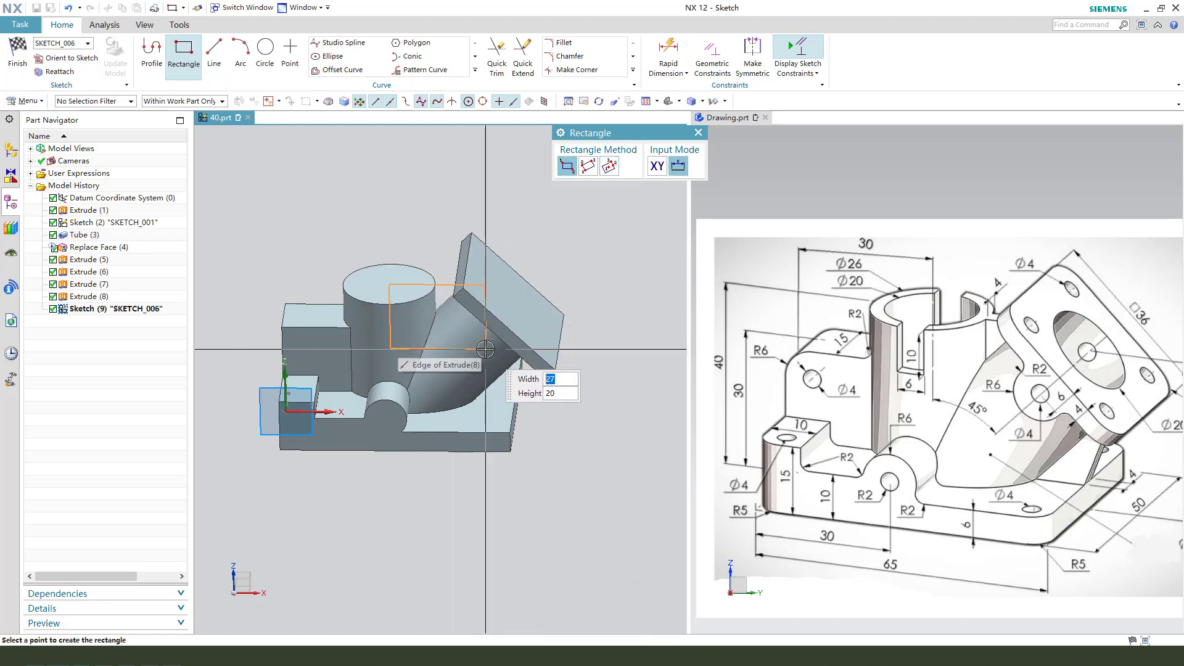
pyautogui.press('F8')
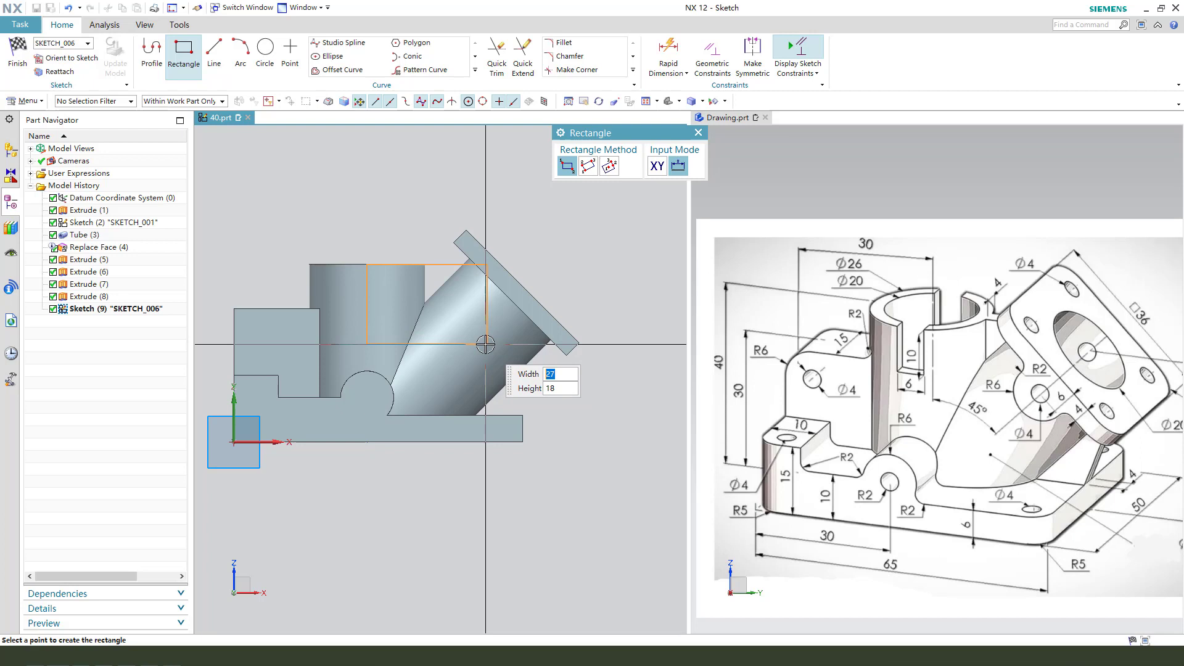
pyautogui.click(488, 343)
pyautogui.press('Escape')
# Dimension the rectangle's top edge to 26 mm and place its height dimension.
pyautogui.click(434, 290)
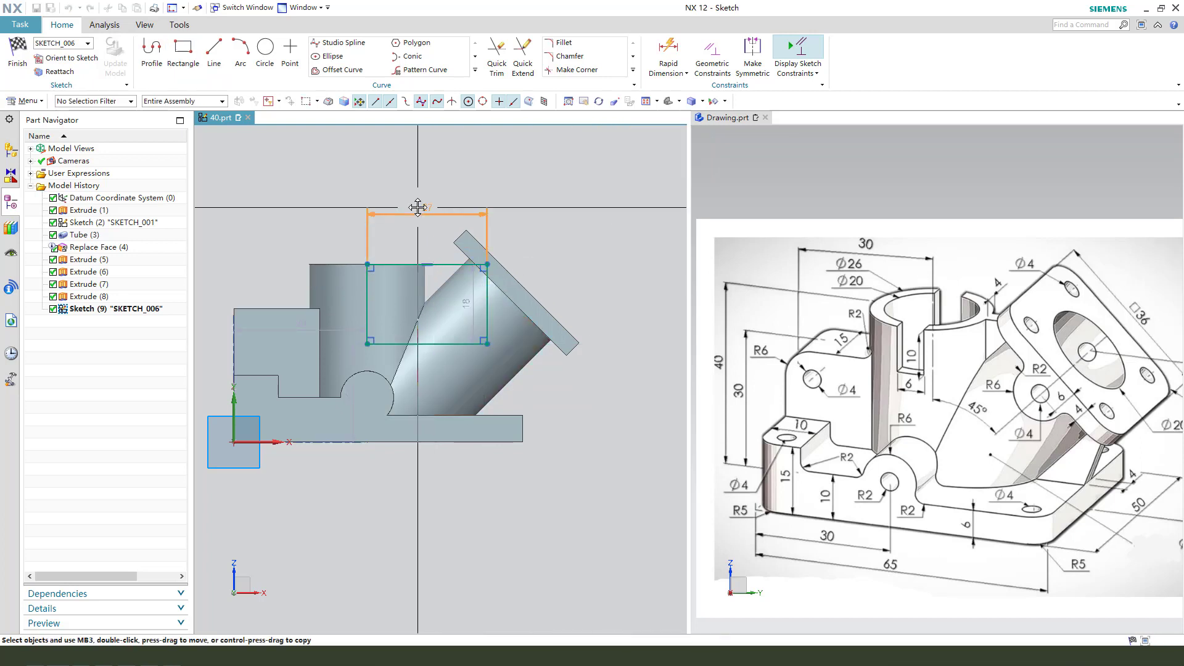
pyautogui.click(421, 206)
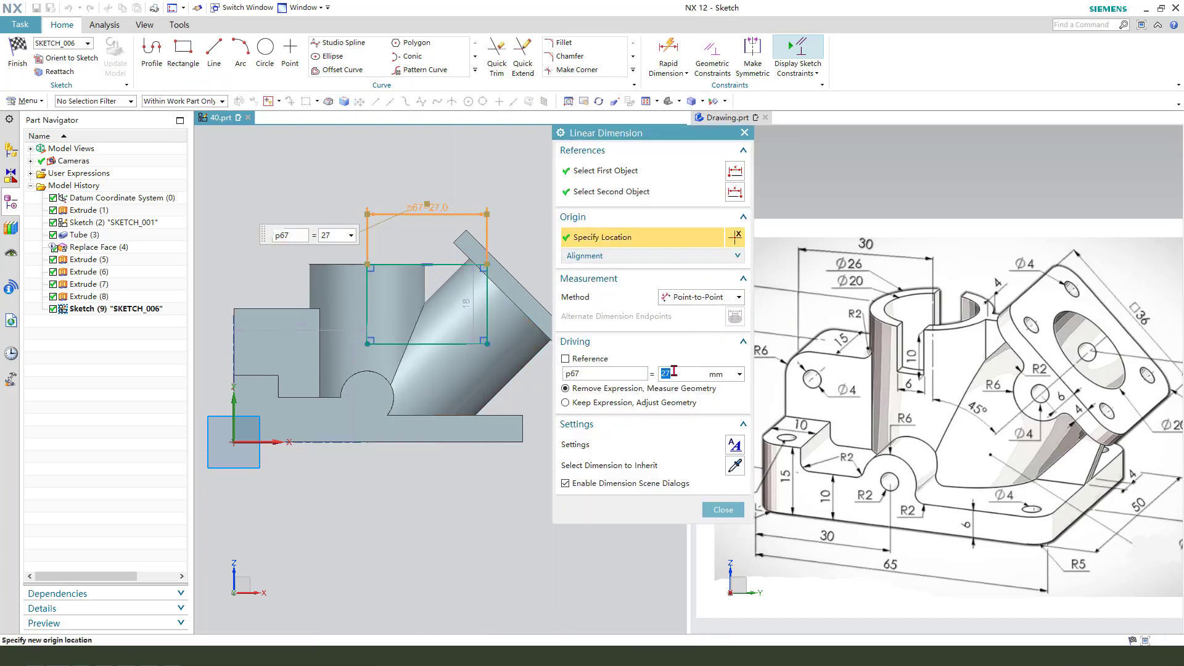
pyautogui.write('26')
pyautogui.press('Return')
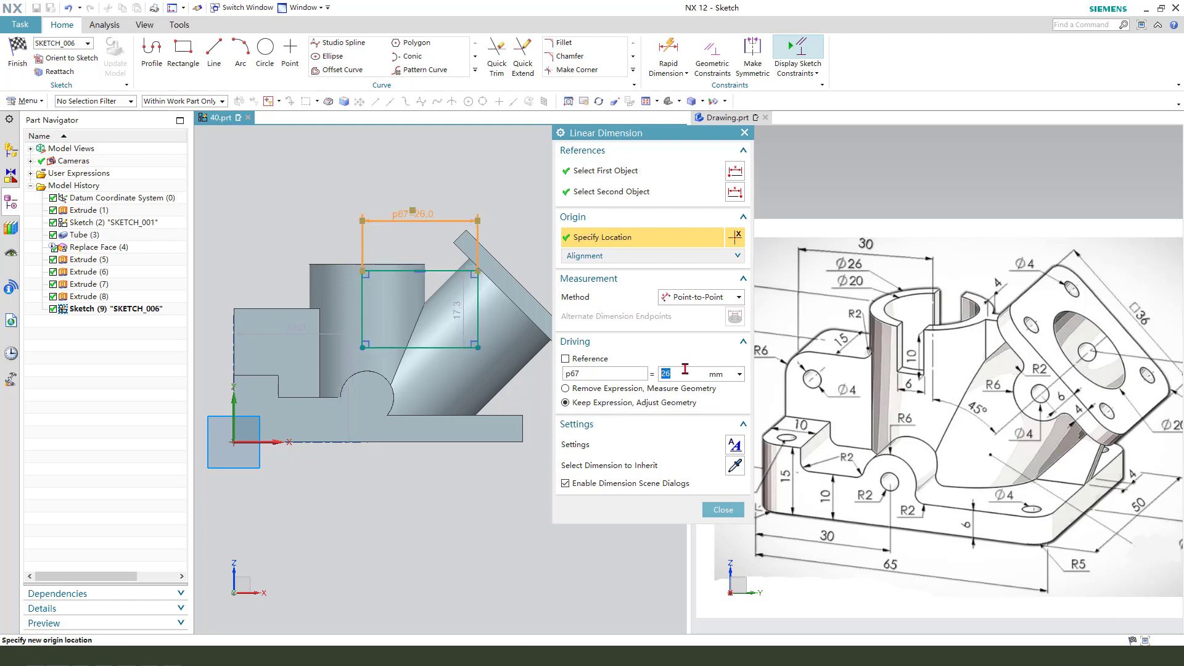
pyautogui.press('Escape')
pyautogui.moveTo(475, 293); pyautogui.dragTo(396, 251, button='middle')
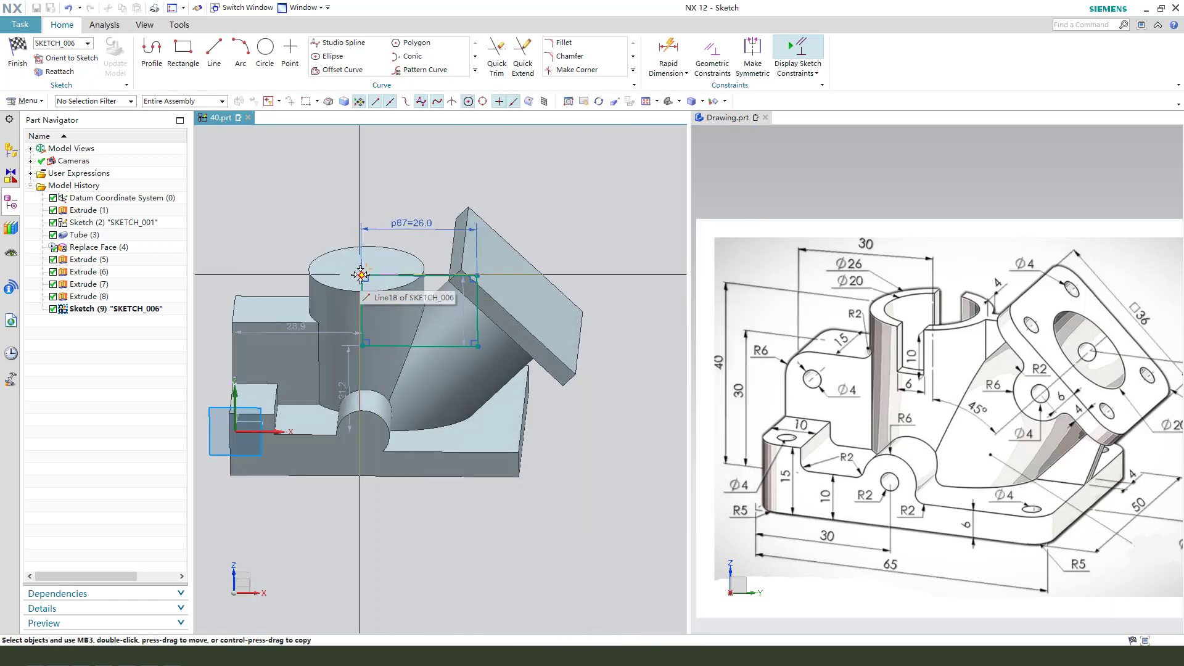
pyautogui.click(396, 252)
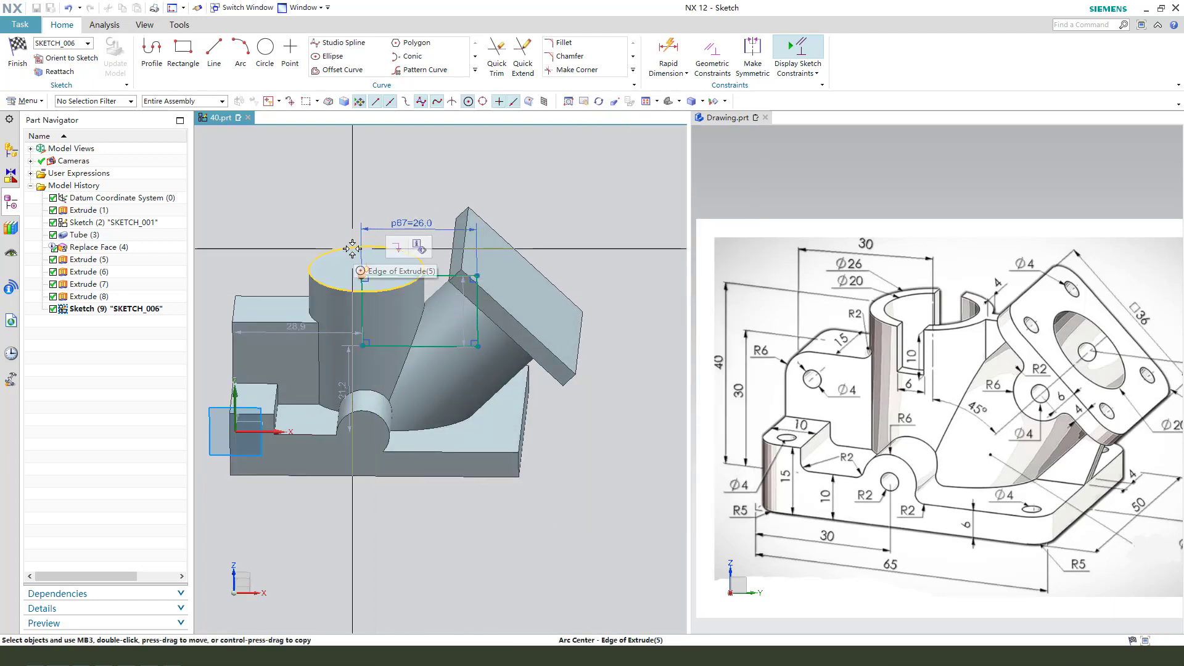
pyautogui.moveTo(407, 242); pyautogui.dragTo(447, 327, button='middle')
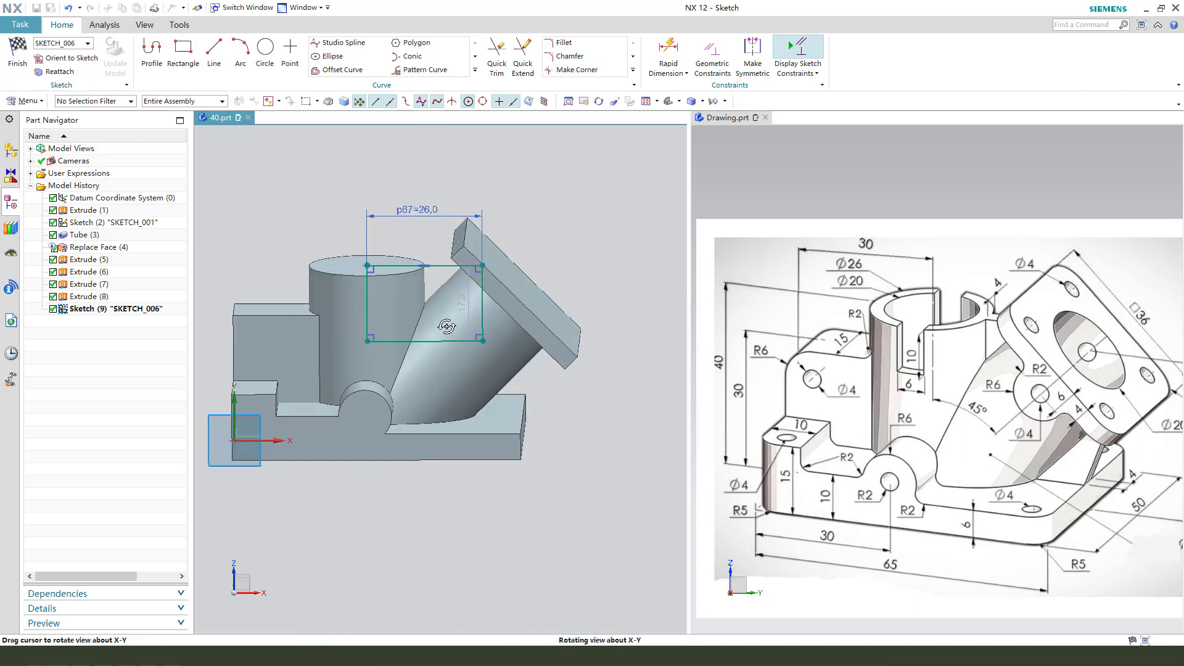
pyautogui.press('F8')
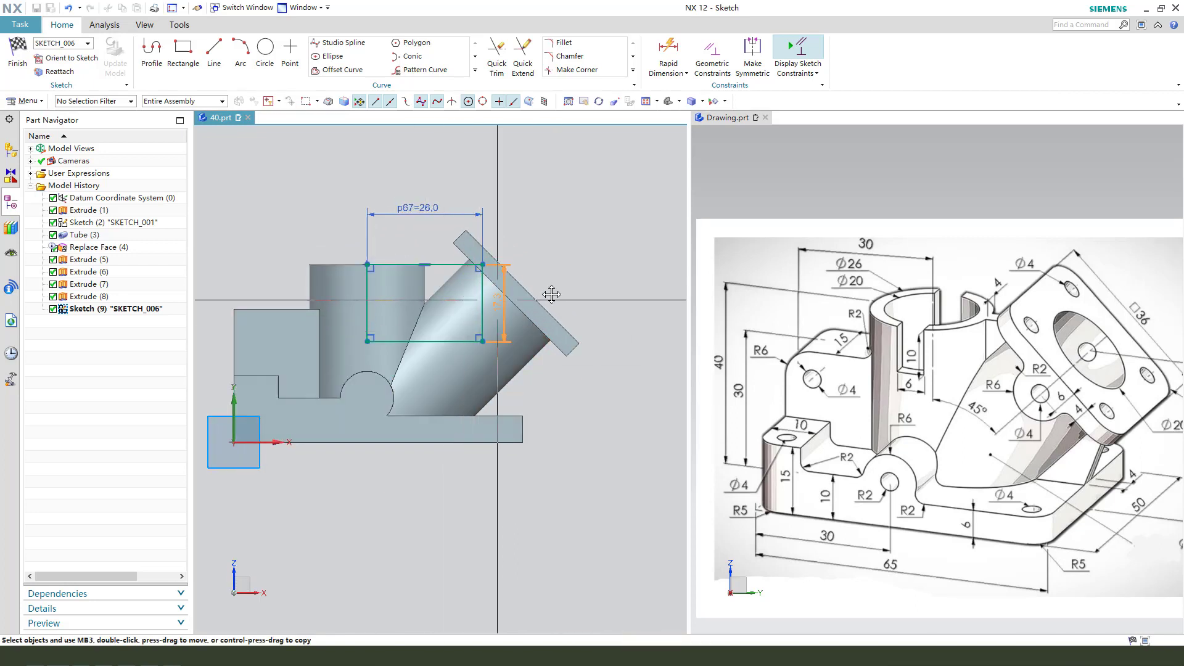
pyautogui.click(547, 296)
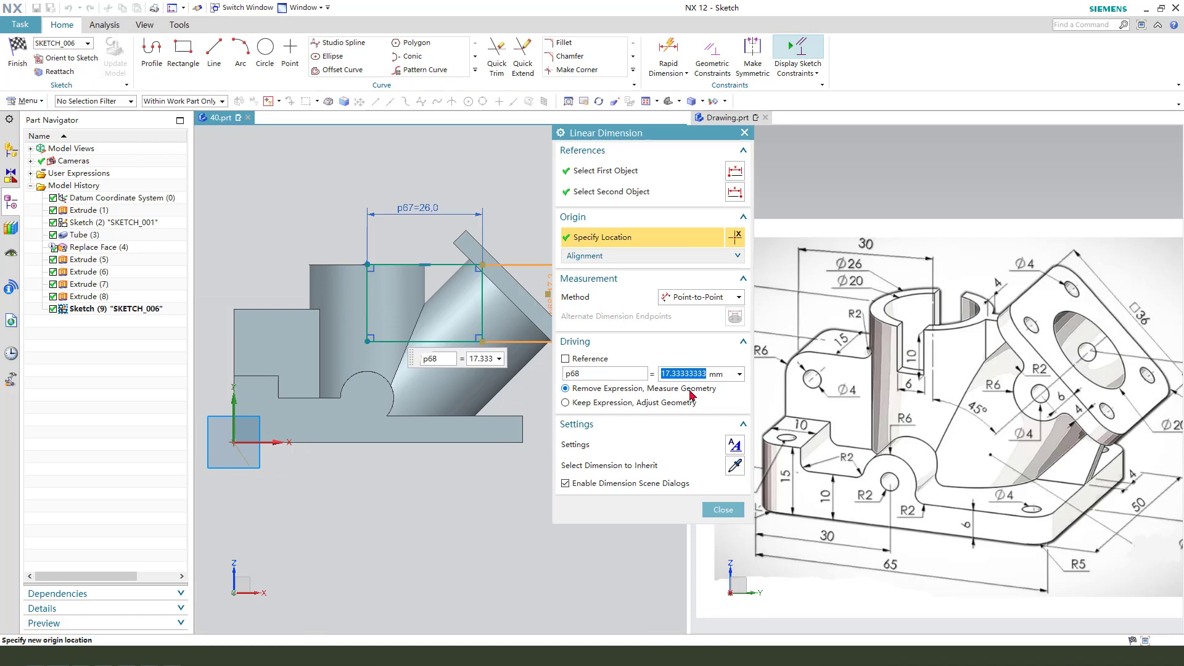
# Set the rectangle height to 15 mm, then extrude it 2 mm symmetrically, united with the body.
pyautogui.press('Return')
pyautogui.press('Escape')
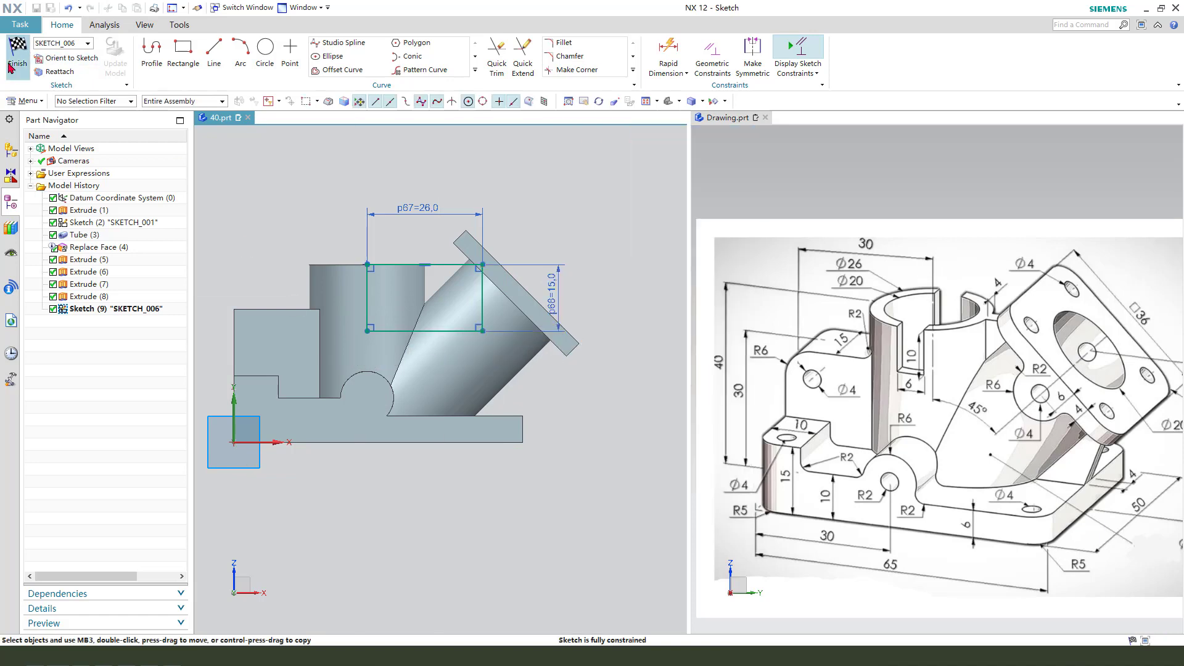
pyautogui.click(11, 70)
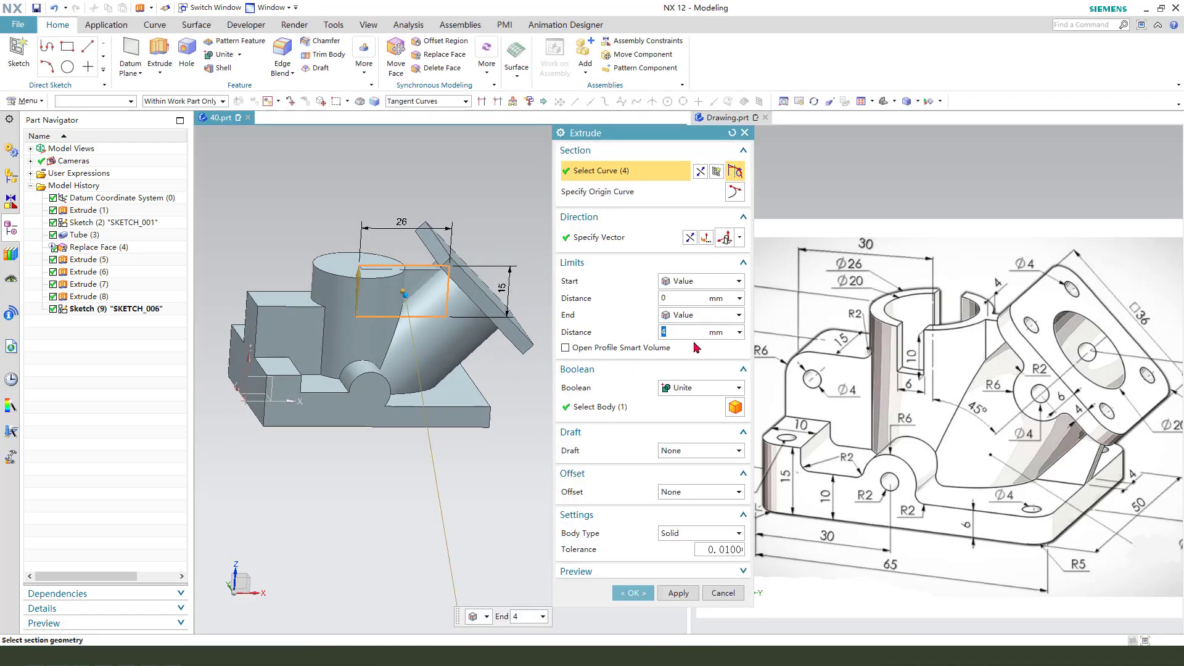
pyautogui.write('2')
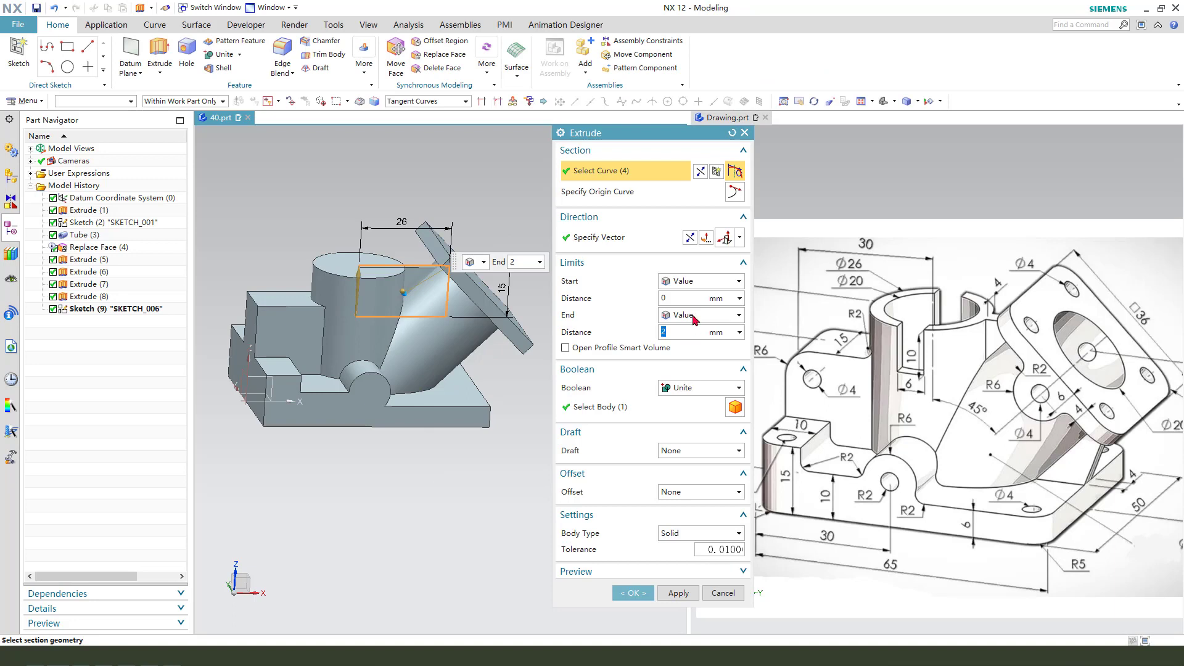
pyautogui.click(695, 315)
pyautogui.click(704, 341)
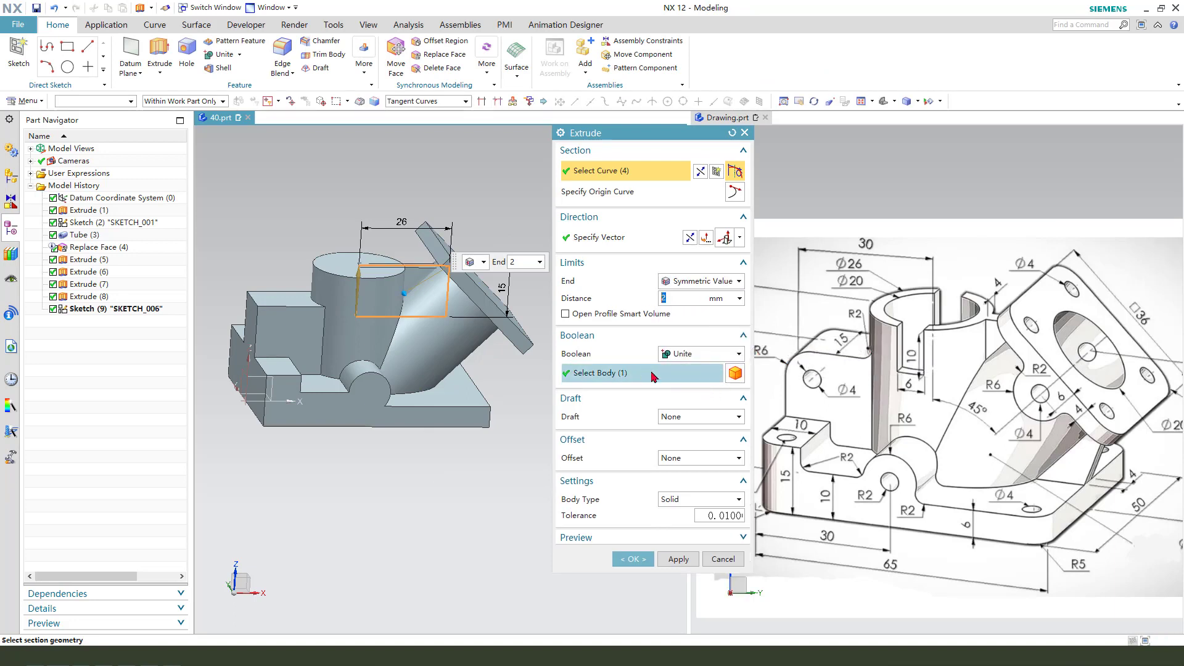
pyautogui.click(651, 375)
pyautogui.click(648, 562)
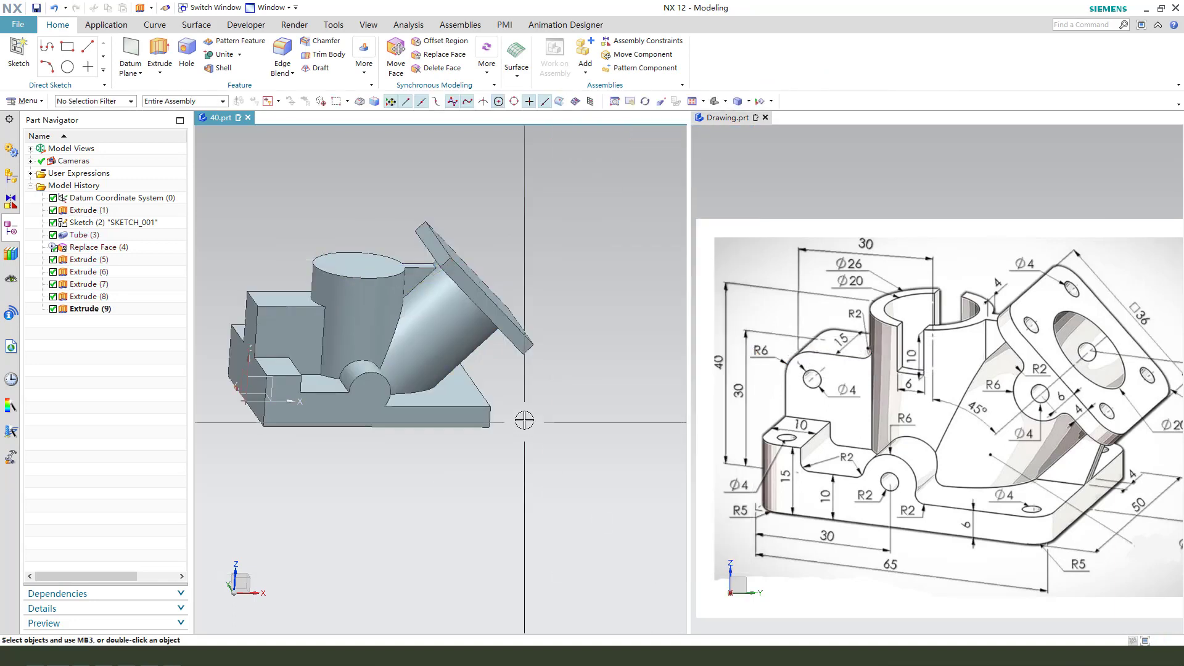
pyautogui.moveTo(524, 416); pyautogui.dragTo(584, 433, button='middle')
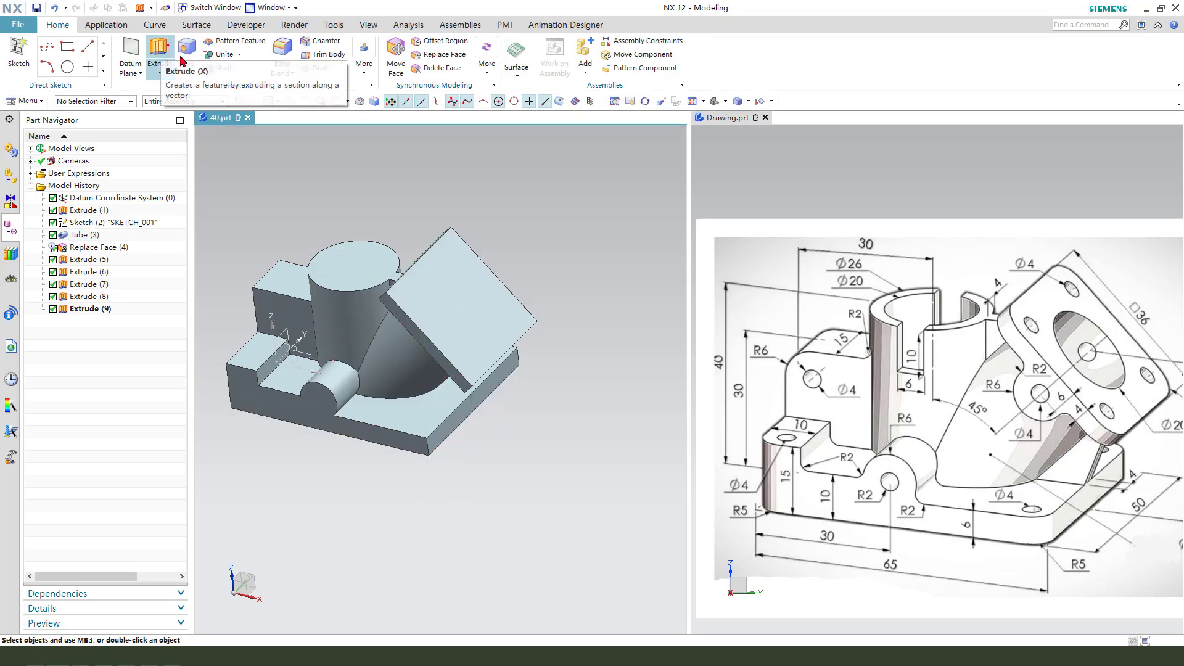
# On the YZ datum plane, draw a line across the tube and dimension it 6 mm.
pyautogui.click(158, 66)
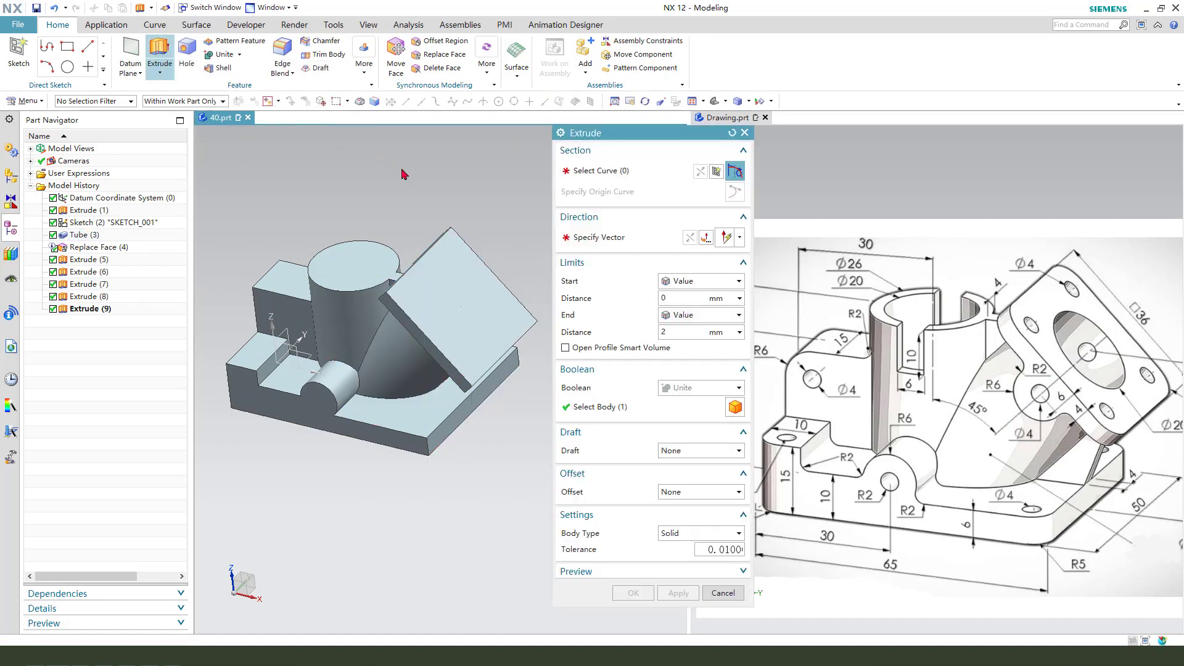
pyautogui.click(278, 356)
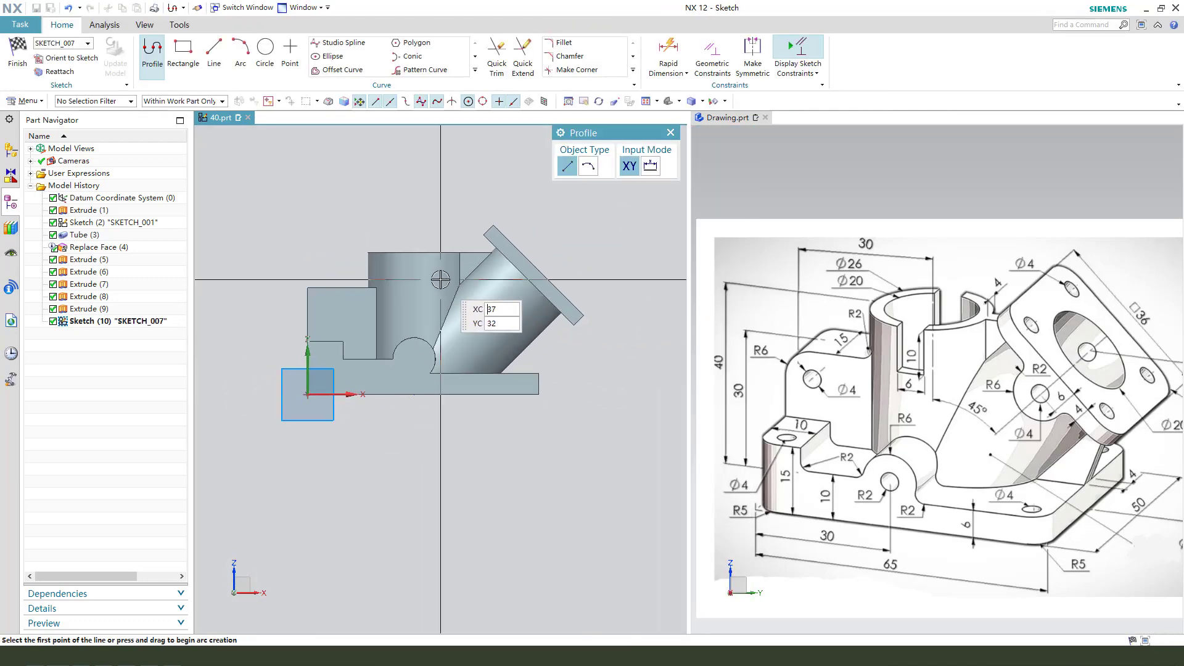
pyautogui.scroll(1, 601, 276)
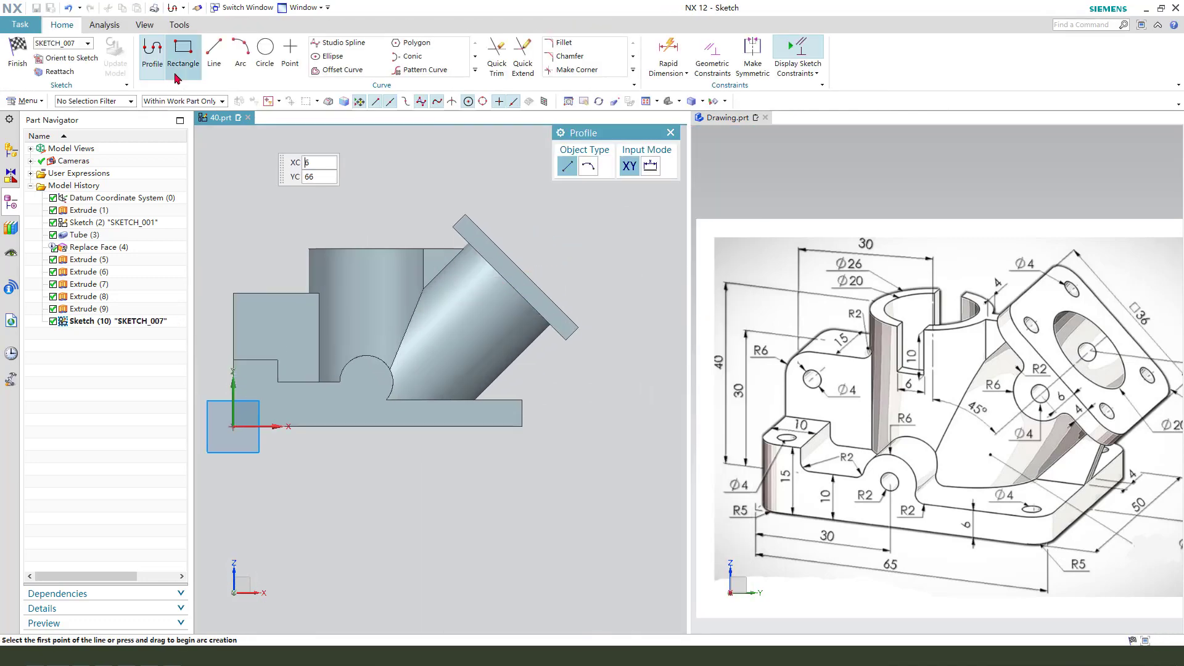
pyautogui.press('l')
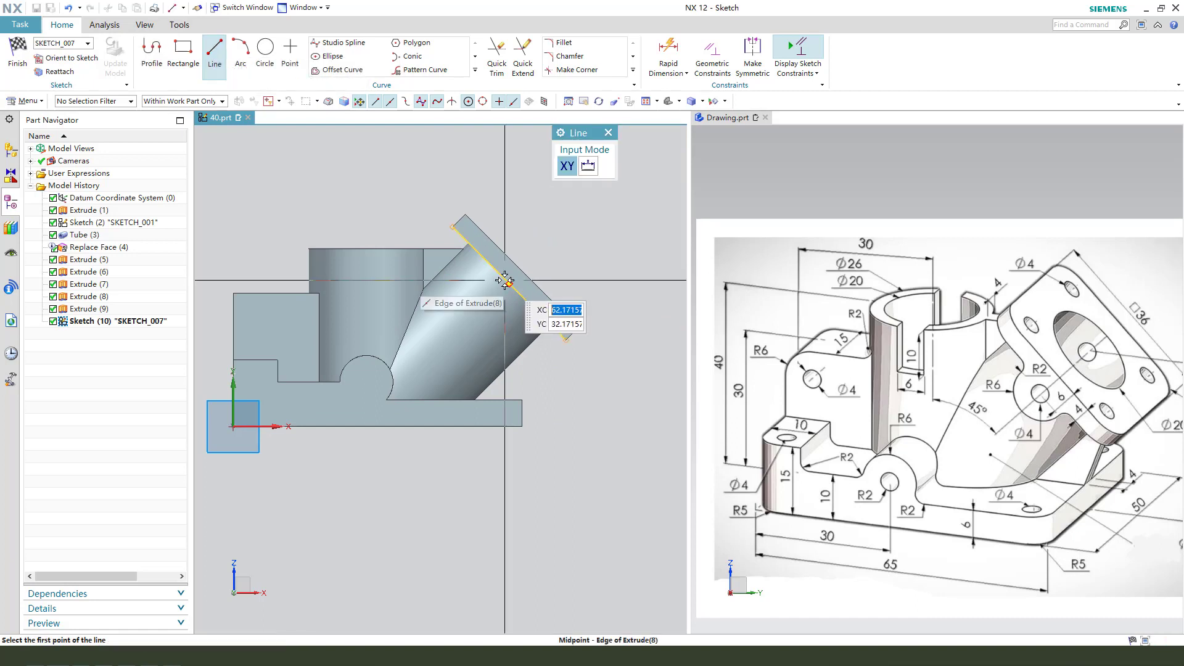
pyautogui.click(507, 286)
pyautogui.click(468, 325)
pyautogui.press('Escape')
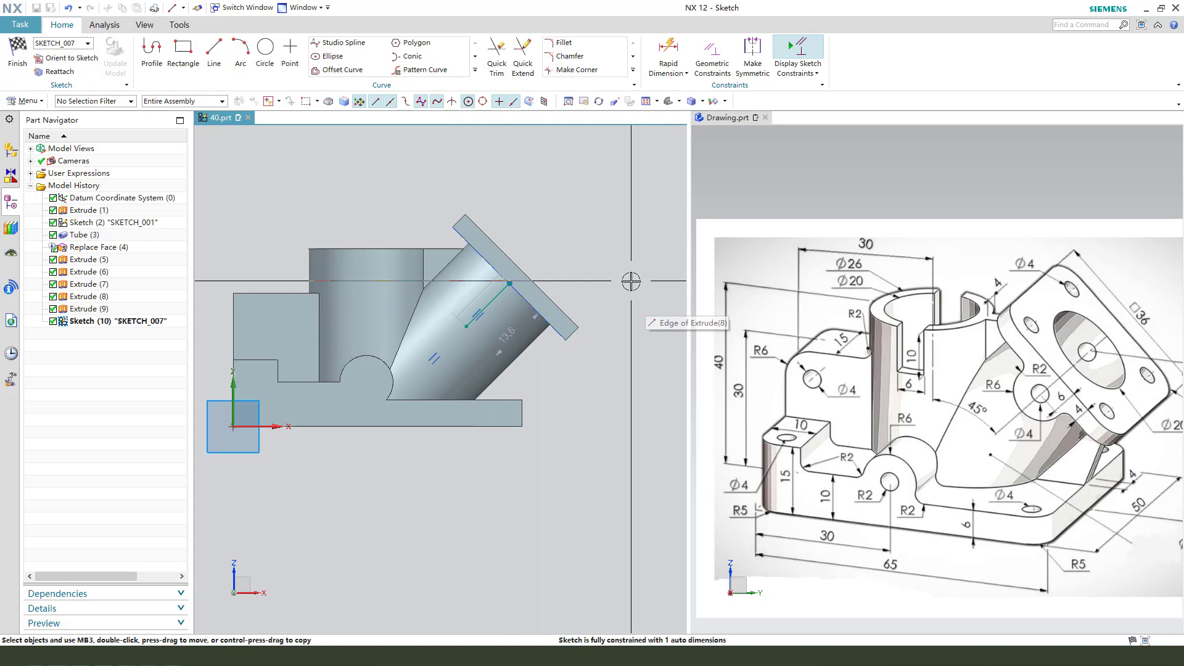
pyautogui.press('d')
pyautogui.click(698, 311)
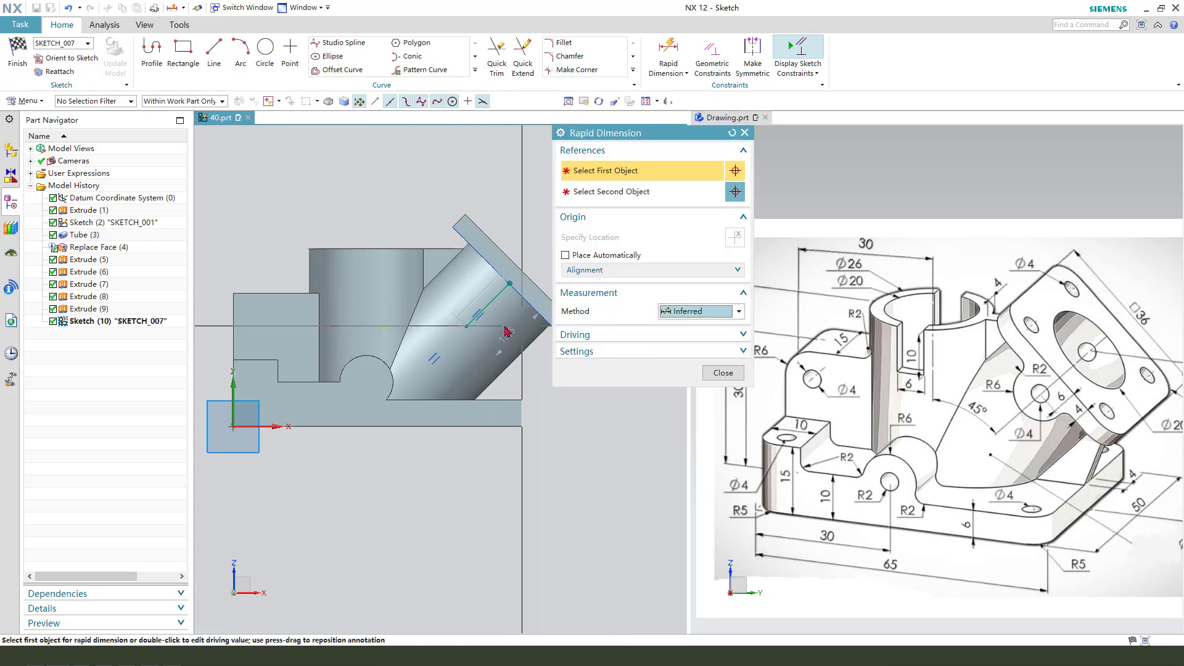
pyautogui.click(473, 324)
pyautogui.click(515, 263)
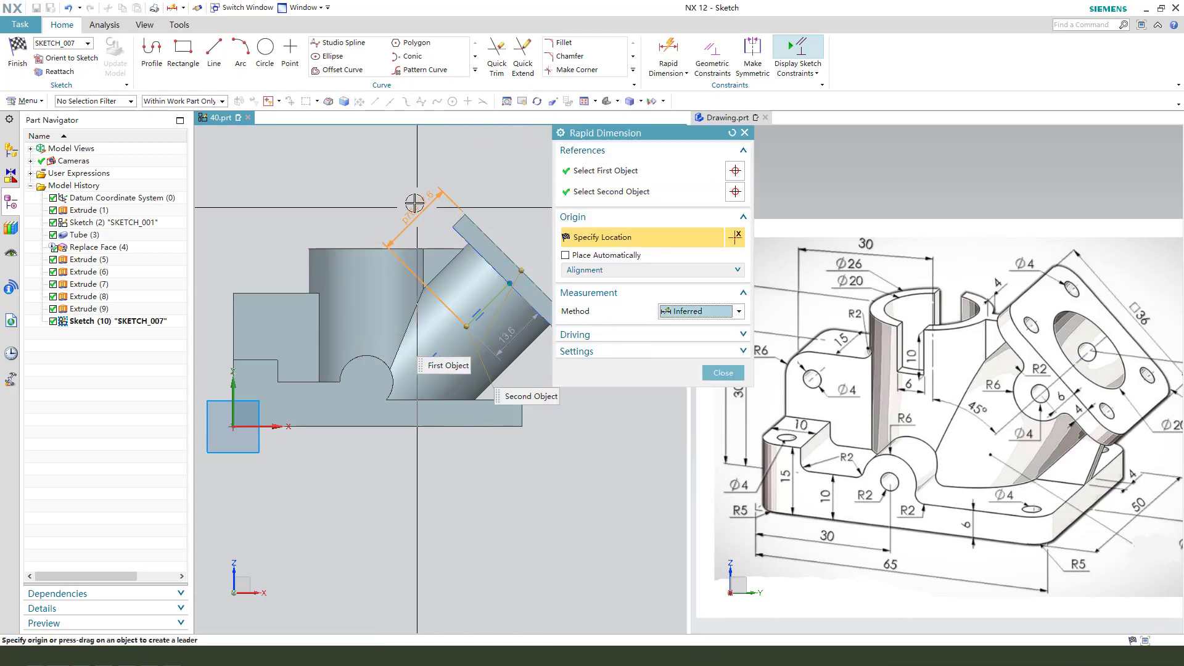
pyautogui.click(405, 214)
pyautogui.press('Return')
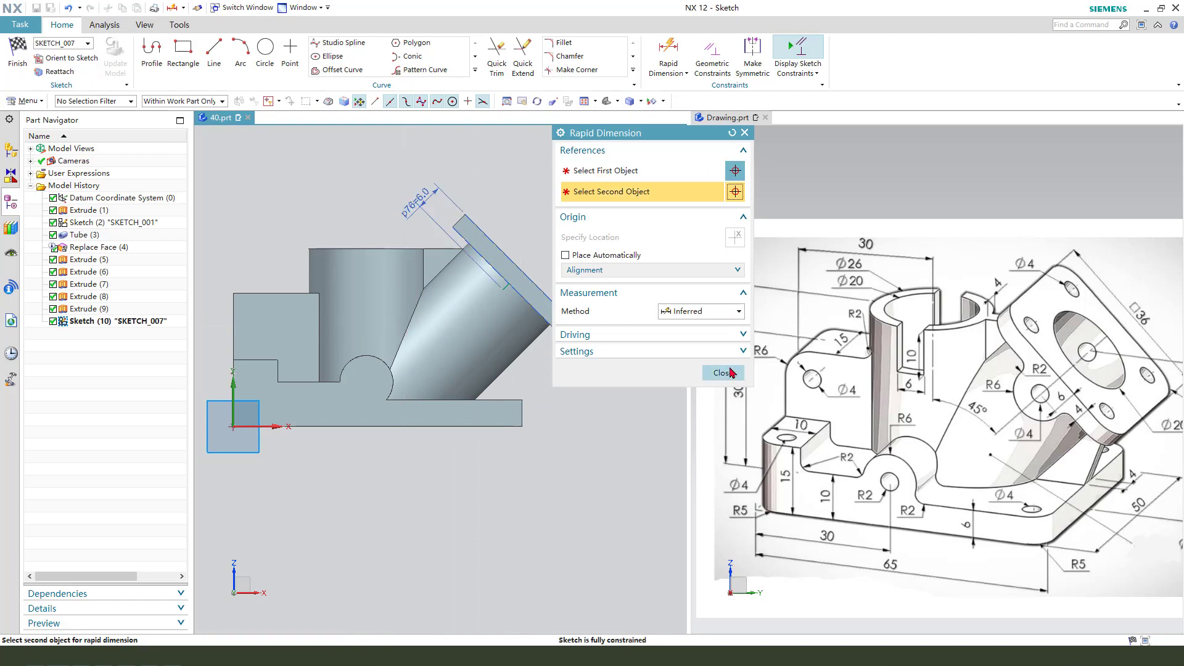
pyautogui.click(725, 374)
# Add a 12 mm diameter circle on the angled flange and finish the sketch.
pyautogui.click(269, 51)
pyautogui.scroll(1, 512, 325)
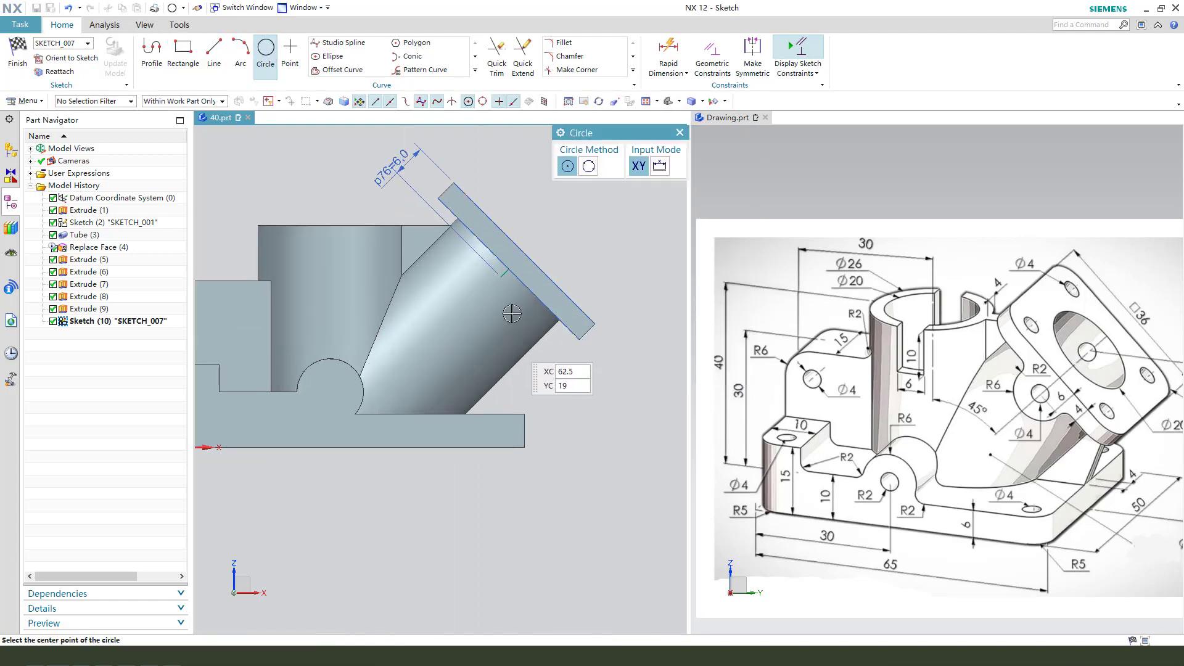
pyautogui.click(500, 275)
pyautogui.click(499, 314)
pyautogui.press('Escape')
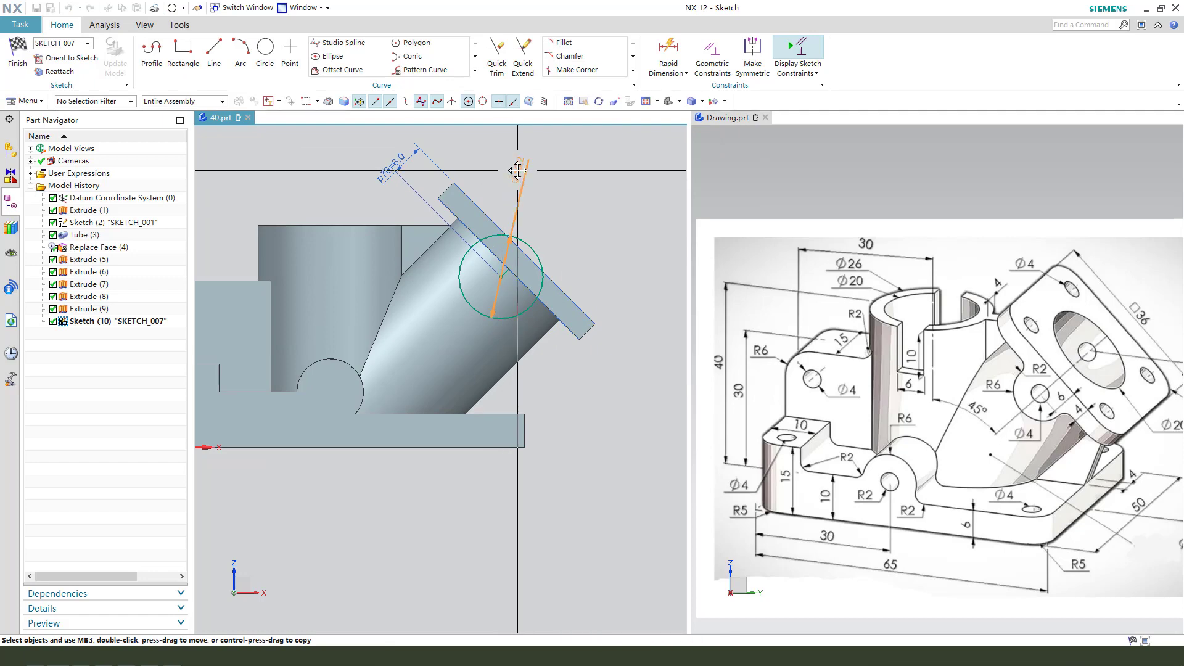
pyautogui.doubleClick(517, 170)
pyautogui.write('1')
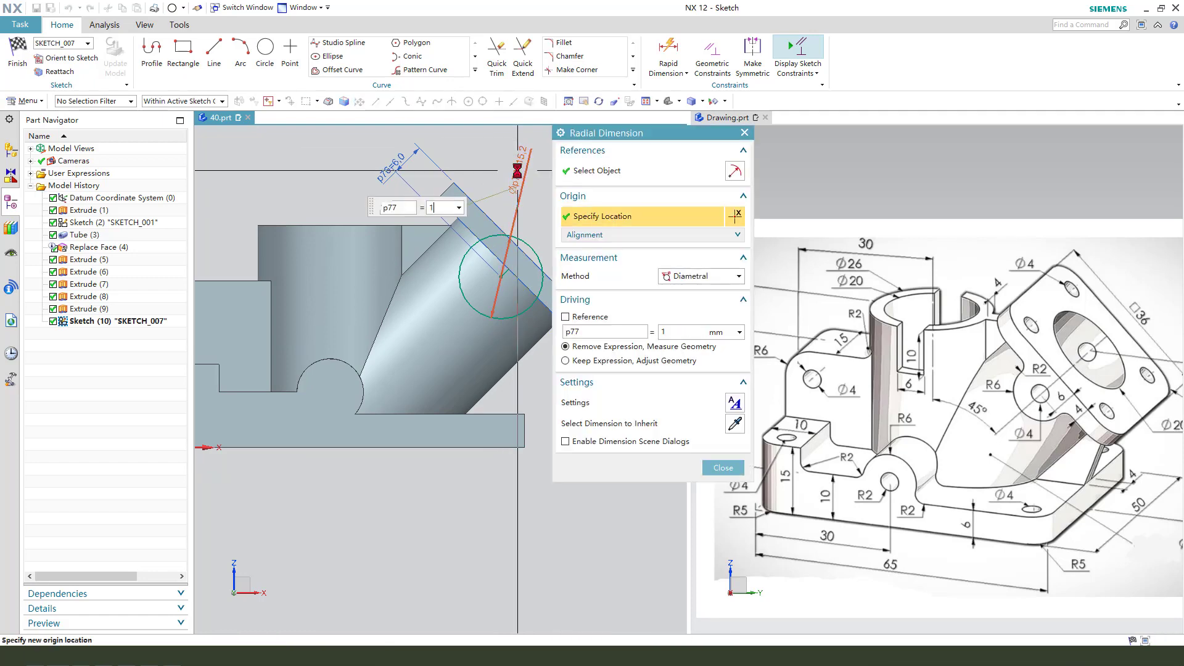
pyautogui.write('0')
pyautogui.press('Return')
pyautogui.press('Escape')
pyautogui.scroll(3, 459, 260)
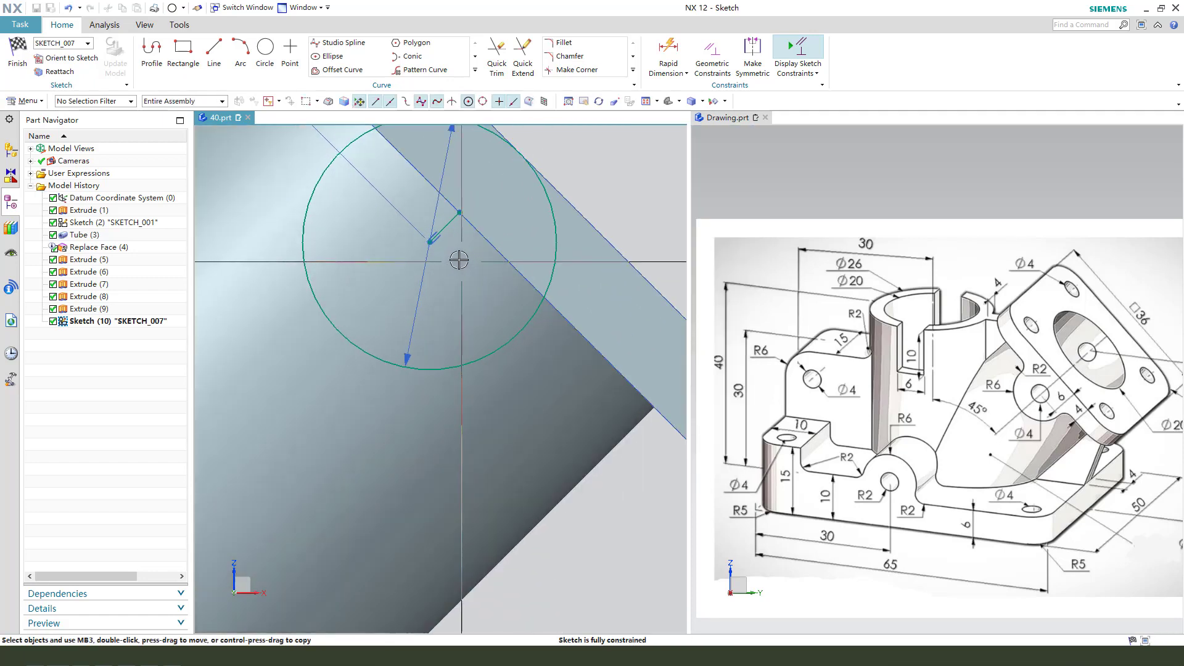
pyautogui.scroll(1, 459, 261)
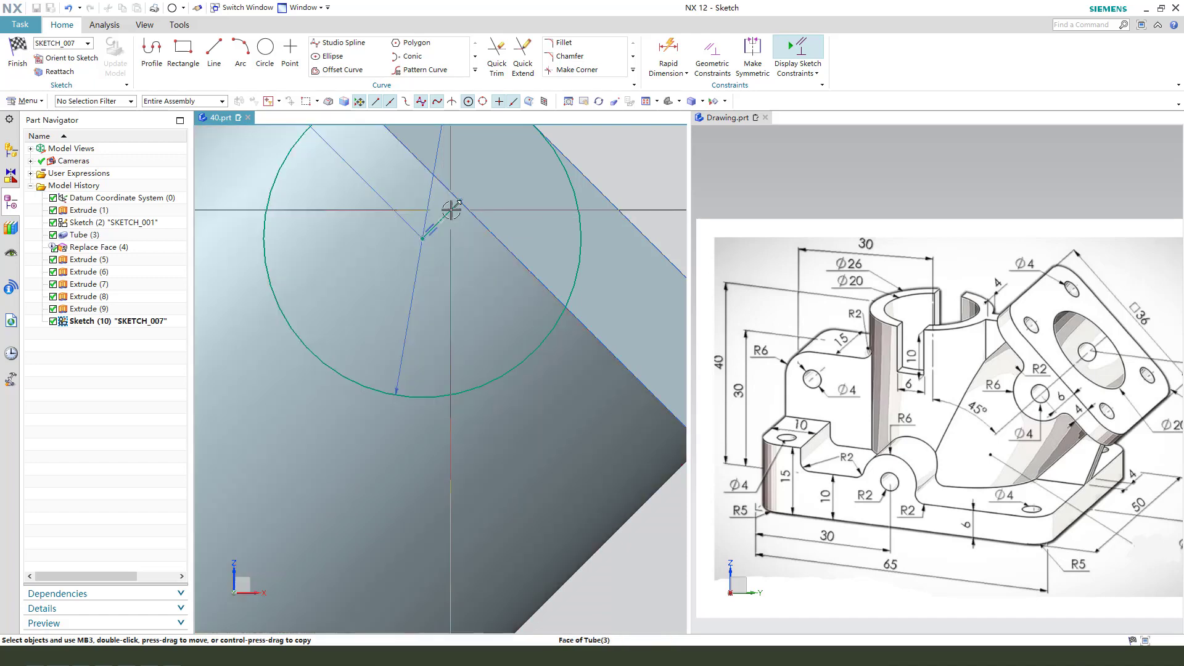
pyautogui.rightClick(450, 211)
pyautogui.press('Escape')
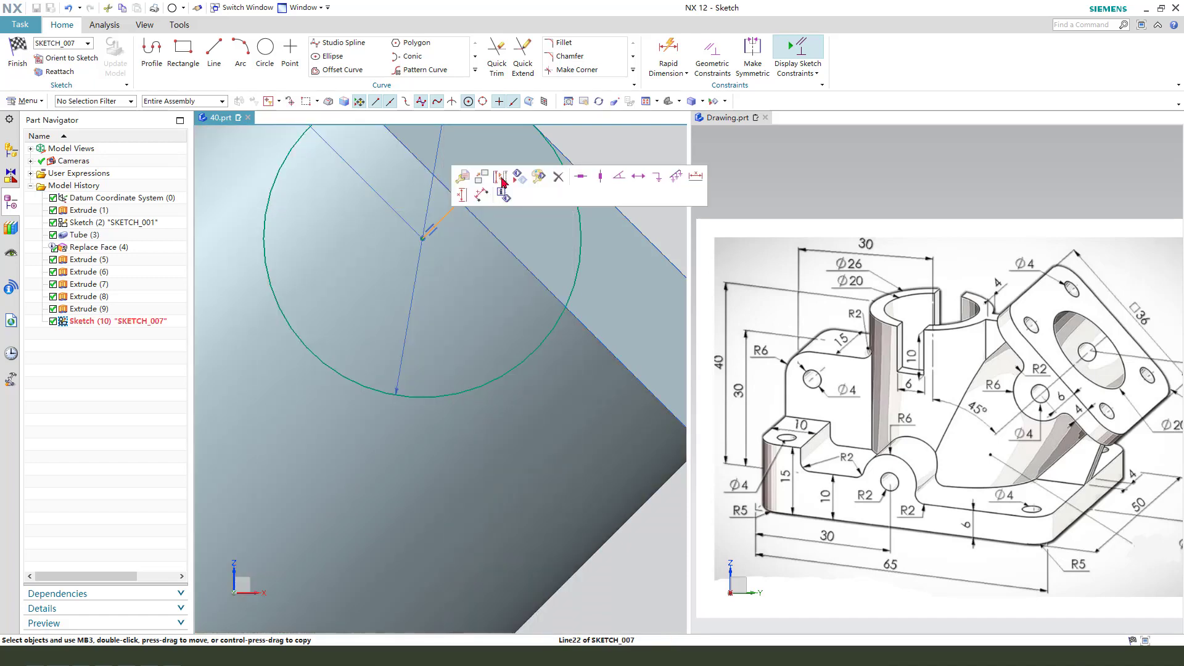
pyautogui.scroll(-3, 466, 320)
pyautogui.scroll(-3, 466, 320)
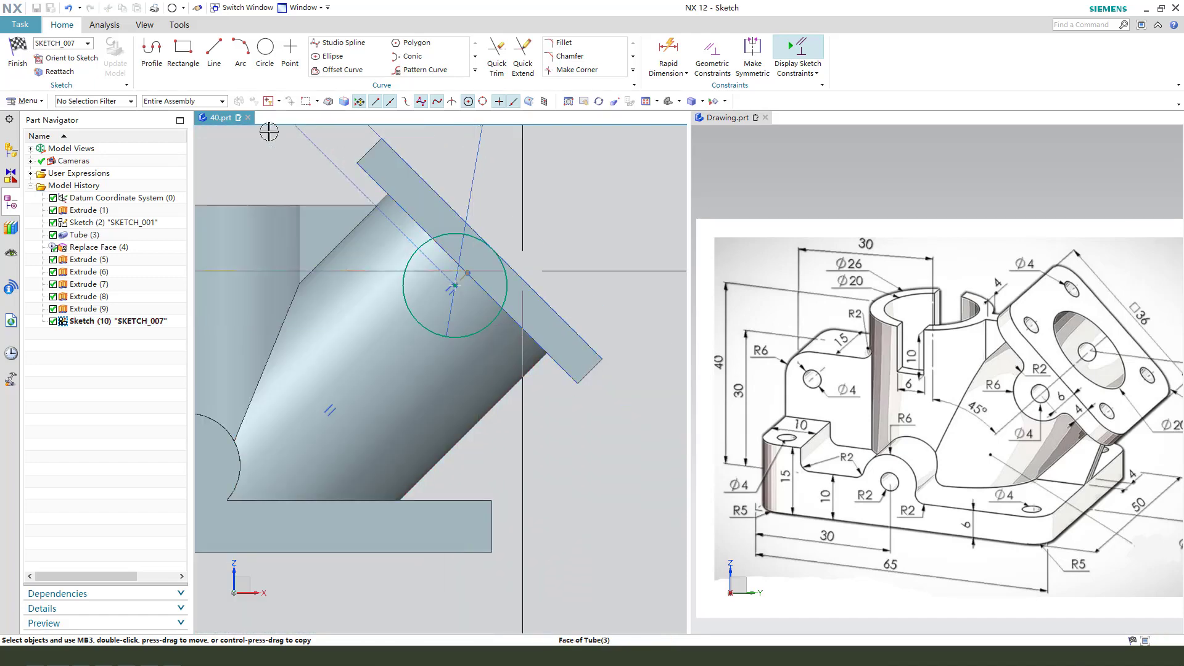
pyautogui.click(30, 62)
# Extrude the flange circle between the two bounding faces, merged into the body.
pyautogui.press('x')
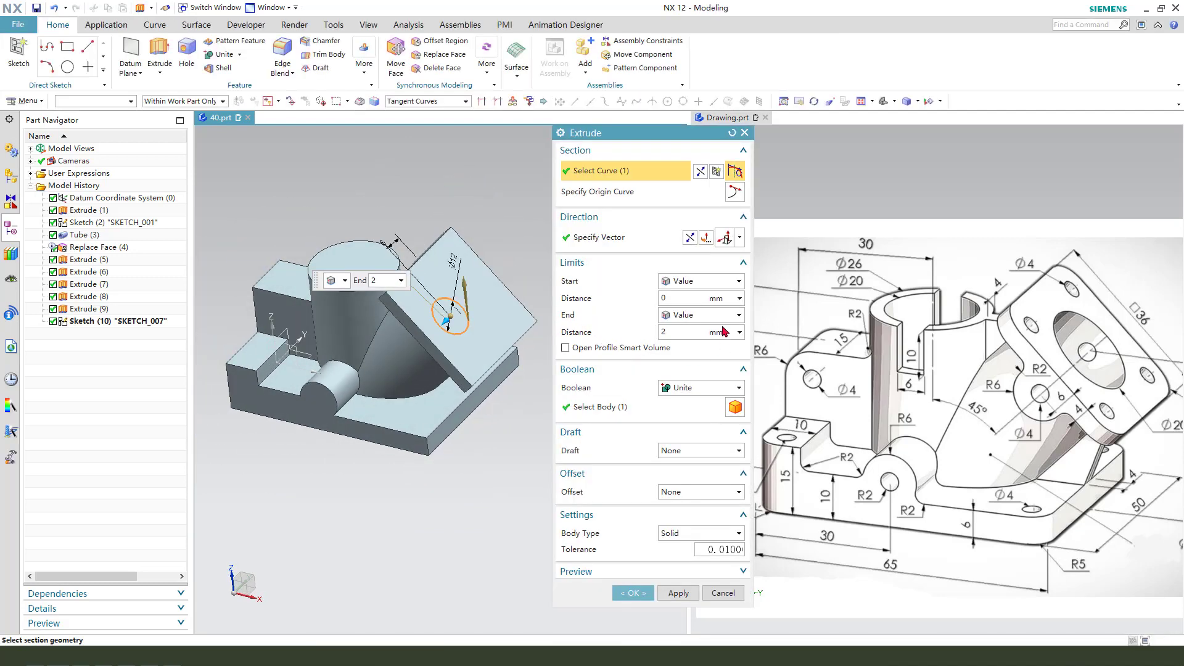
pyautogui.click(700, 316)
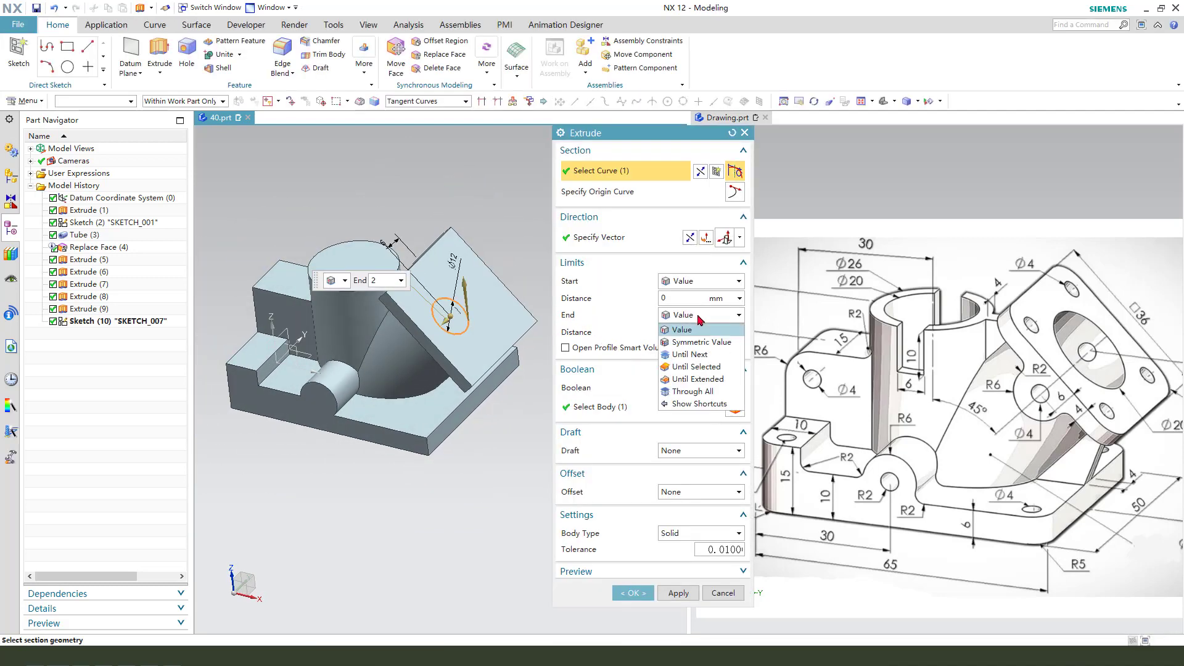
pyautogui.click(700, 380)
pyautogui.click(426, 343)
pyautogui.click(690, 281)
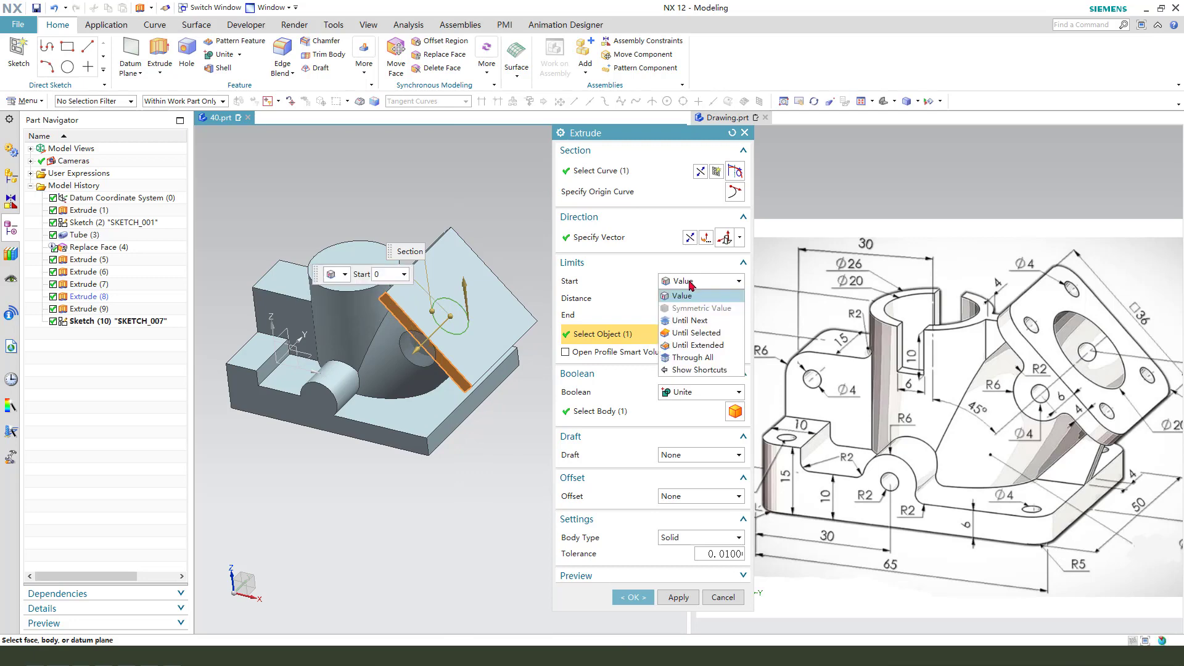
pyautogui.click(699, 345)
pyautogui.moveTo(398, 305); pyautogui.dragTo(434, 326, button='middle')
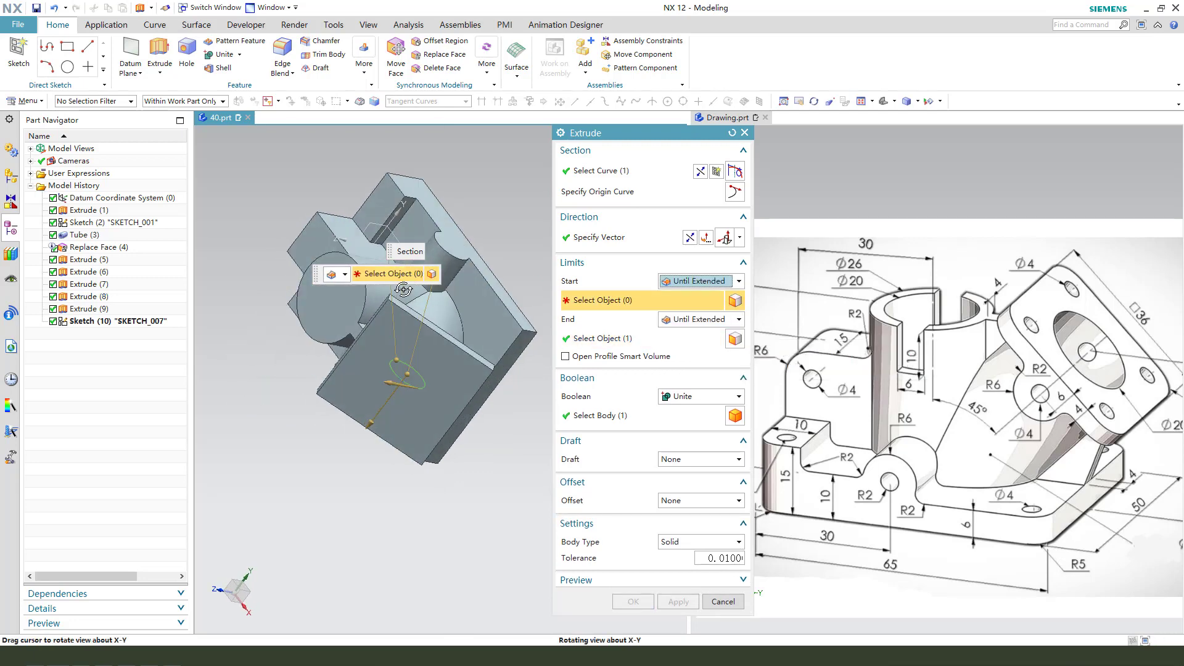
pyautogui.click(434, 327)
pyautogui.click(661, 423)
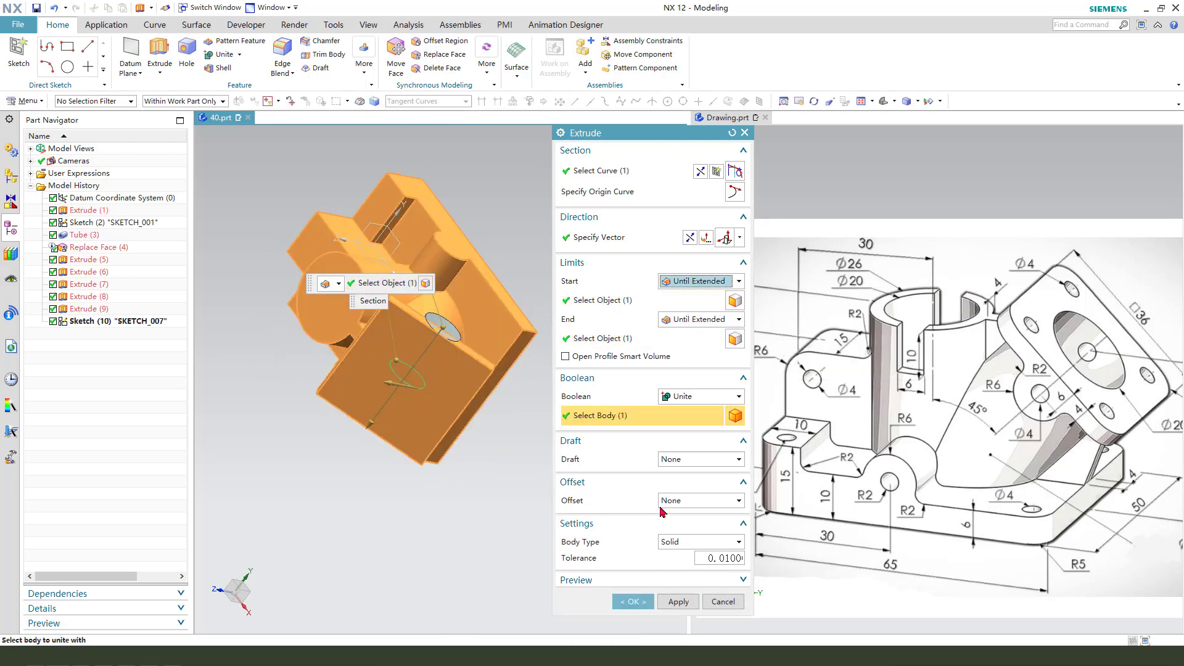
pyautogui.click(629, 597)
pyautogui.moveTo(542, 394); pyautogui.dragTo(525, 402, button='middle')
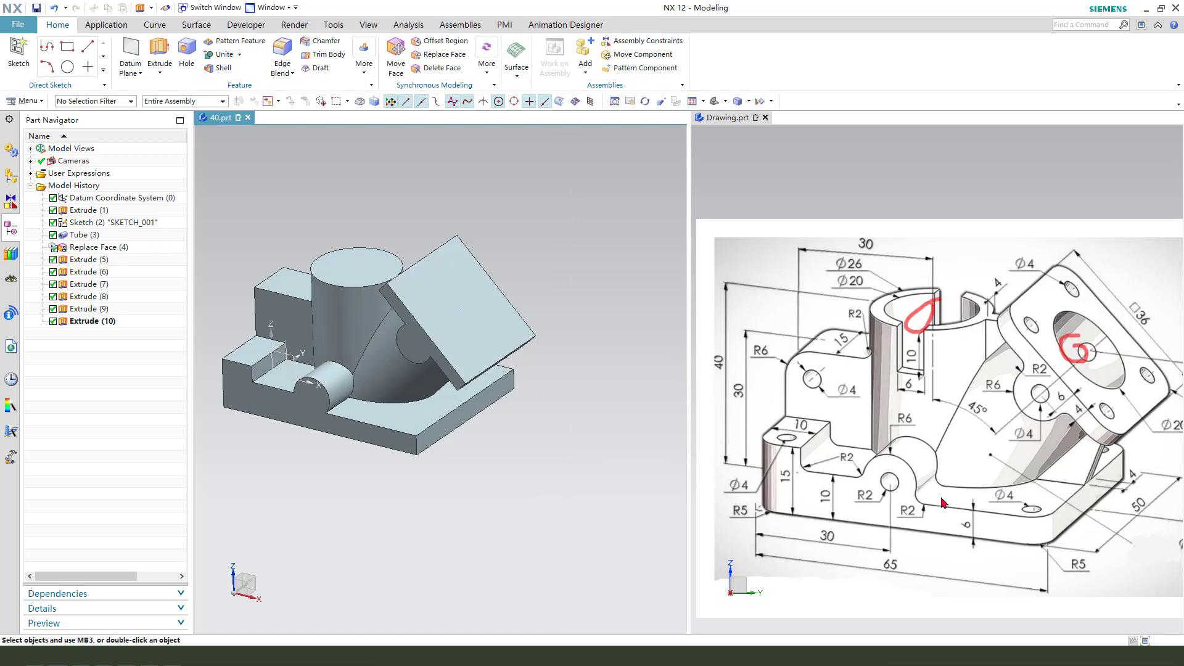
pyautogui.moveTo(410, 185); pyautogui.dragTo(458, 213, button='middle')
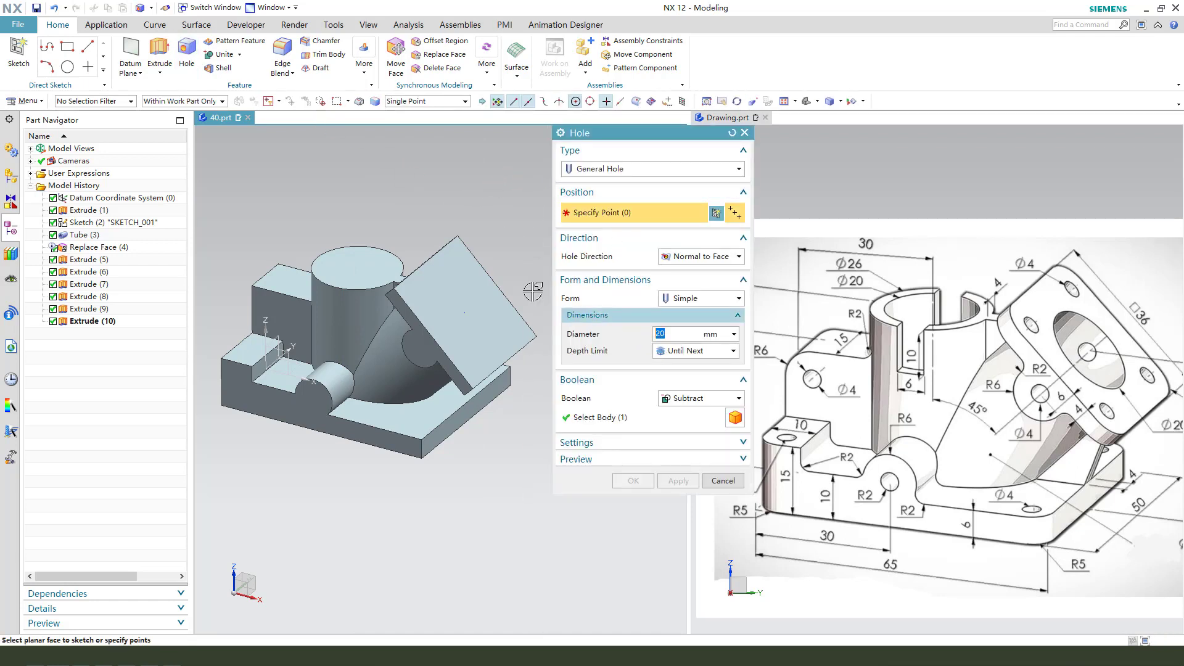
# Bore a 20 mm through-body hole at the vertical cylinder's top centre.
pyautogui.click(401, 271)
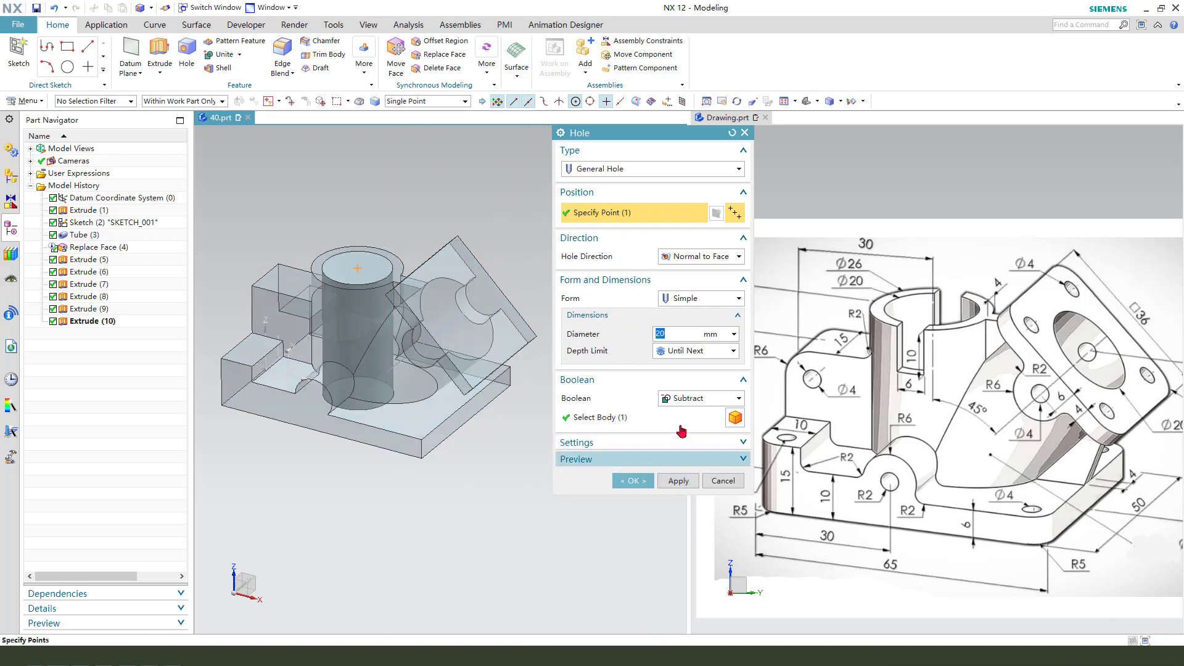
pyautogui.click(693, 352)
pyautogui.click(689, 403)
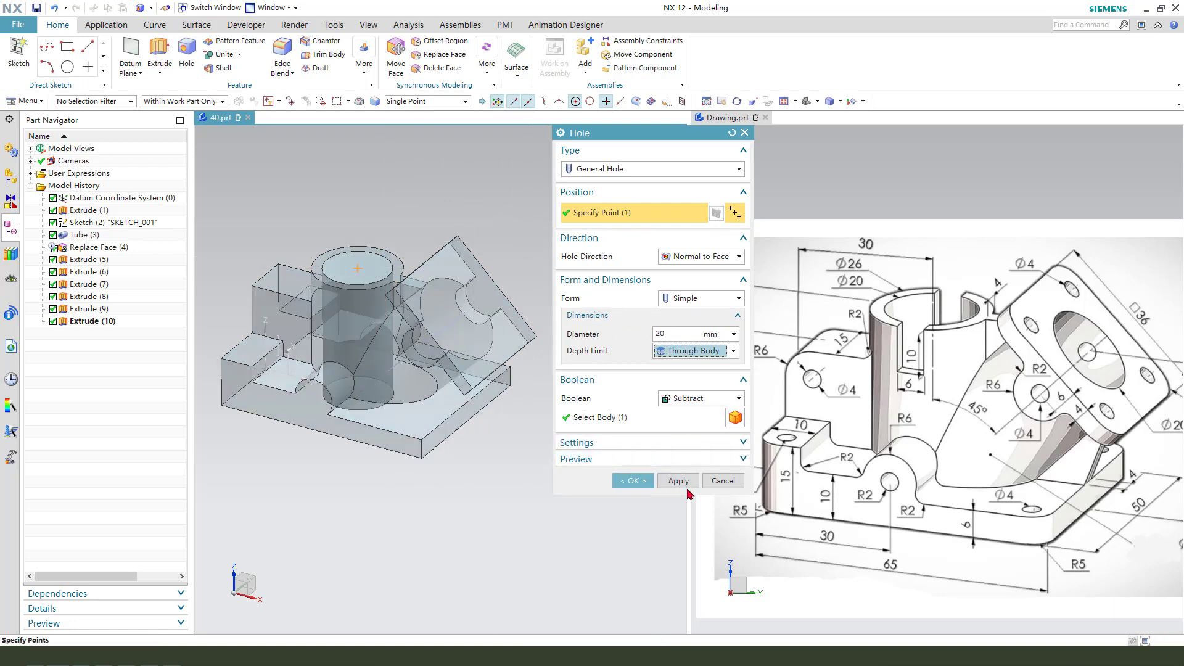
pyautogui.middleClick(814, 498)
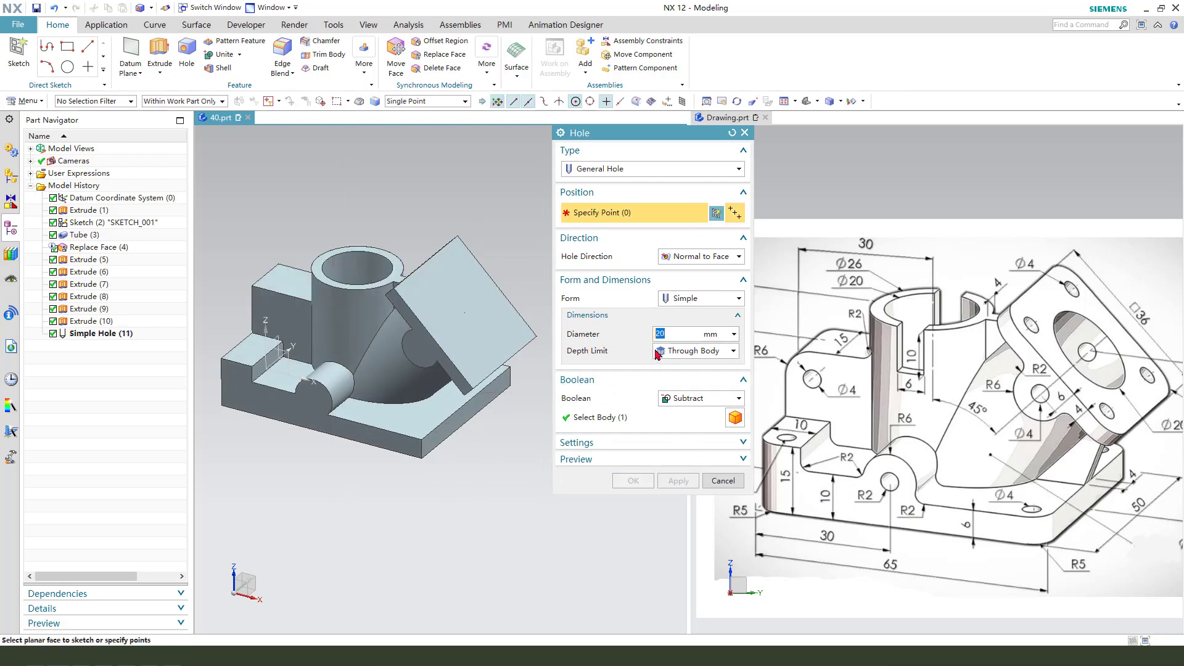
# Add 4 mm holes through the small boss and the angled flange.
pyautogui.click(313, 398)
pyautogui.click(675, 482)
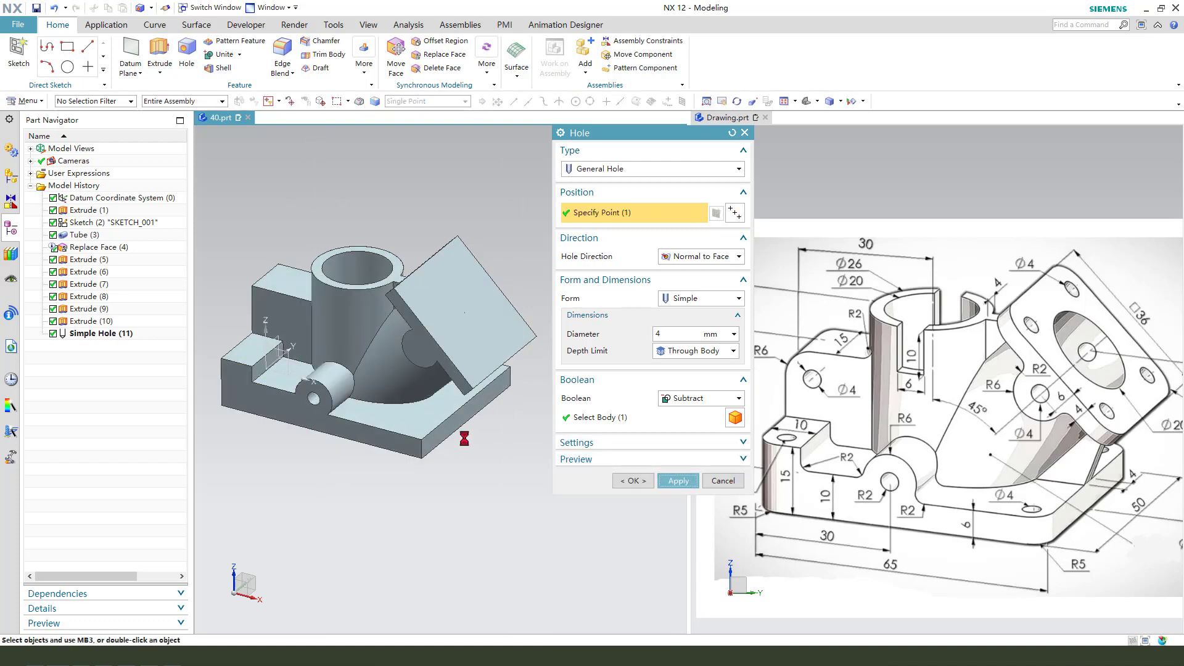
pyautogui.scroll(2, 410, 364)
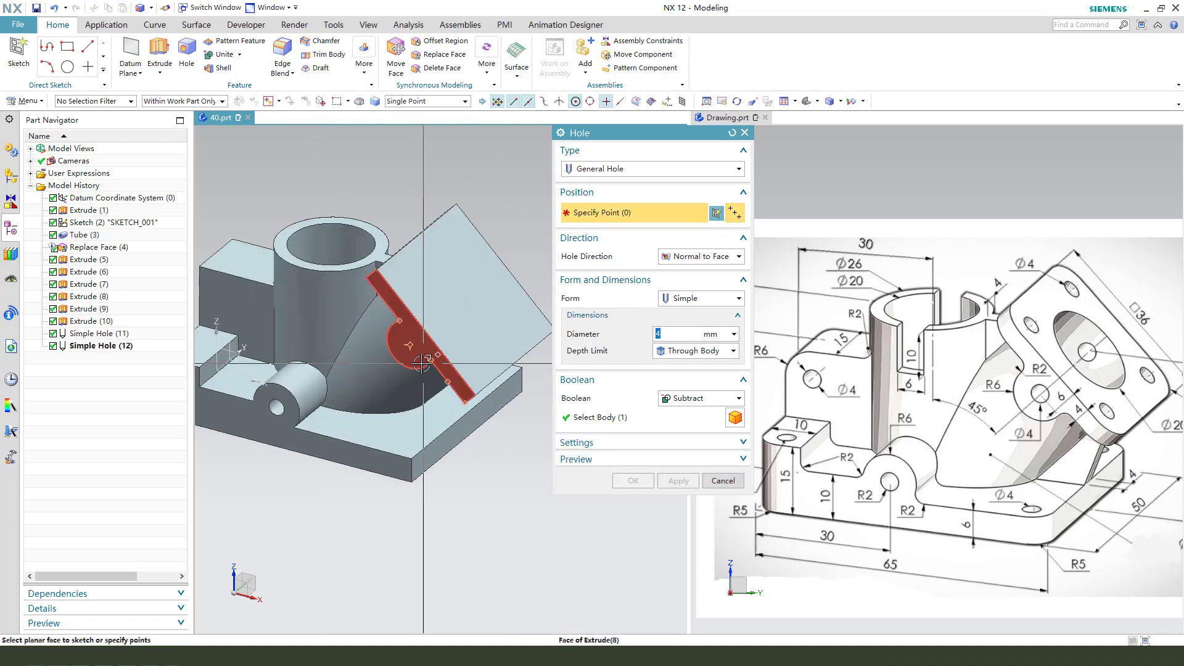
pyautogui.click(410, 363)
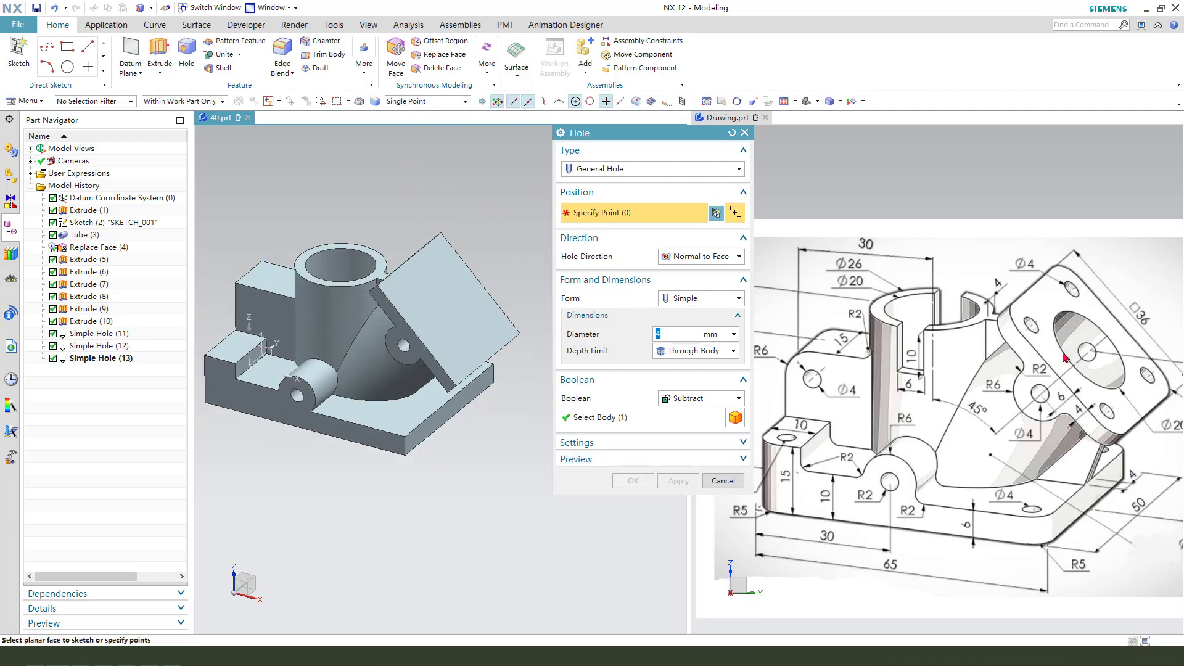
pyautogui.scroll(-2, 1001, 361)
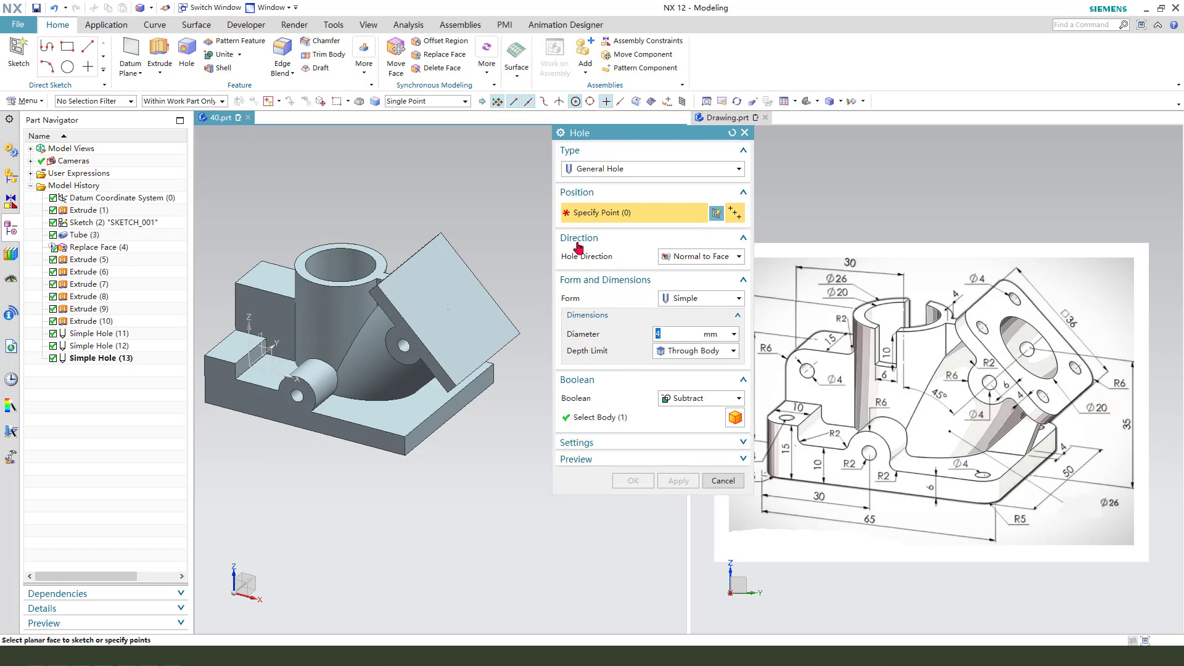
pyautogui.scroll(2, 489, 298)
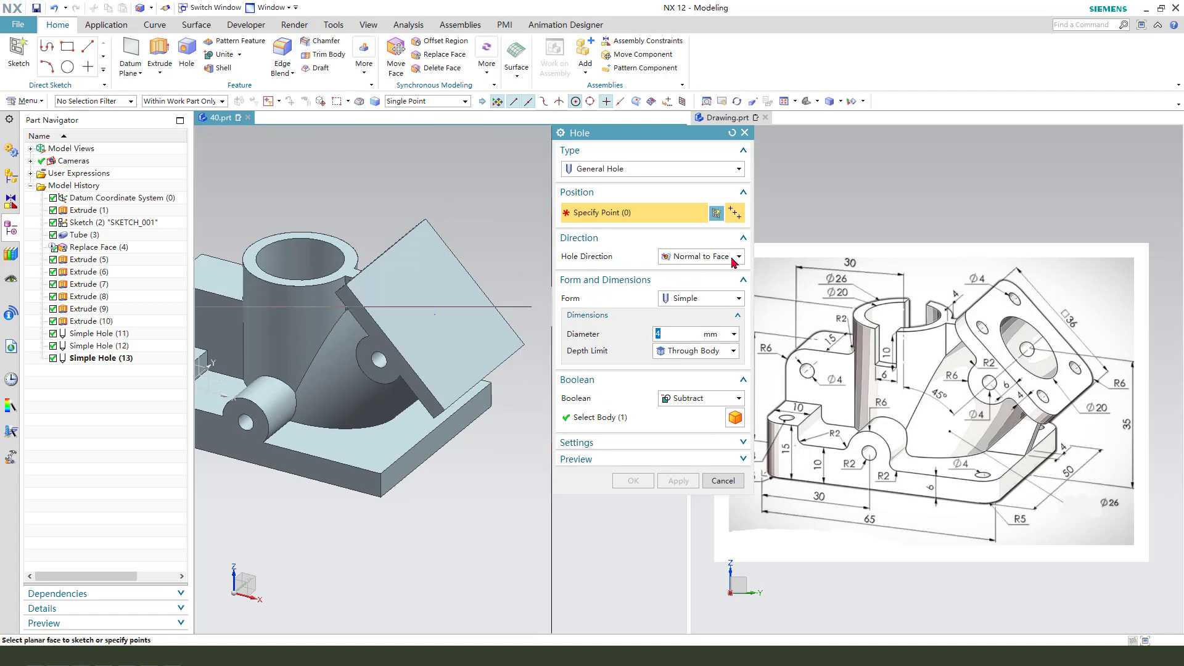
pyautogui.click(434, 310)
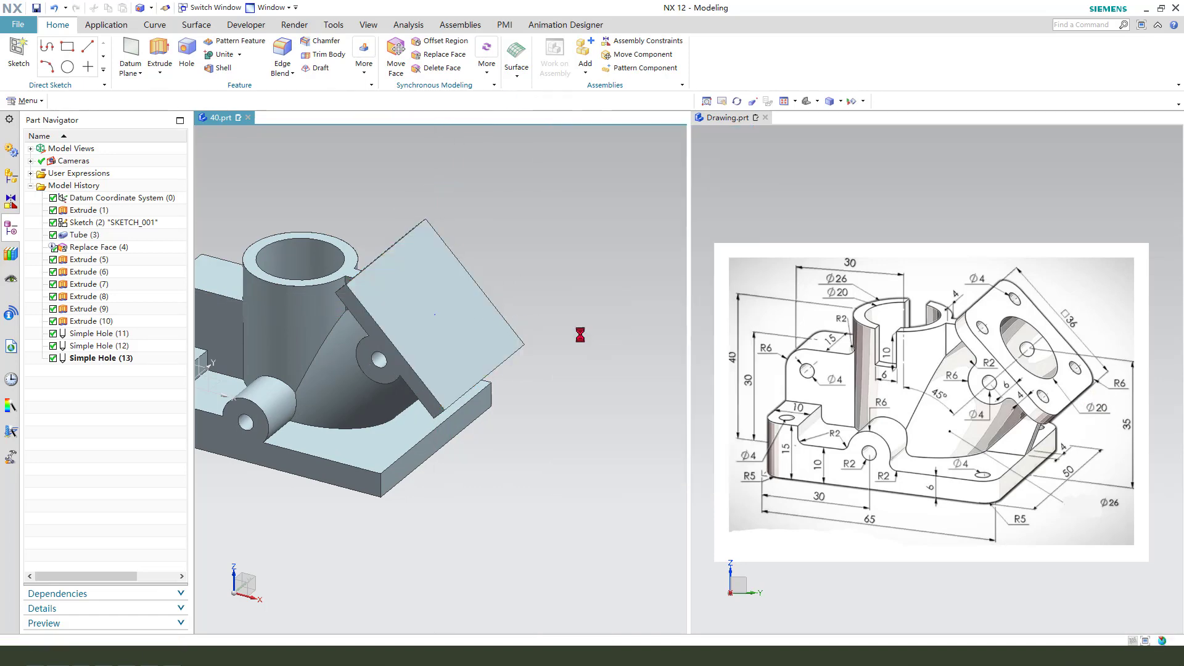
pyautogui.scroll(2, 509, 387)
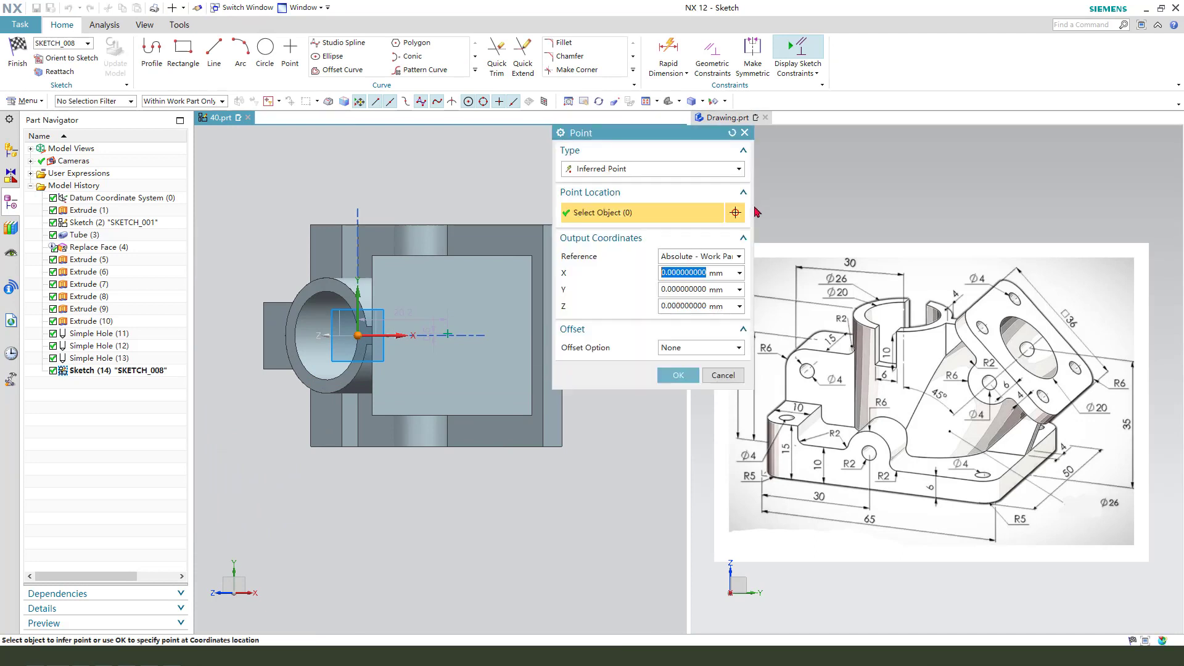
# Keep the inferred point type and stop placing sketch points.
pyautogui.click(637, 176)
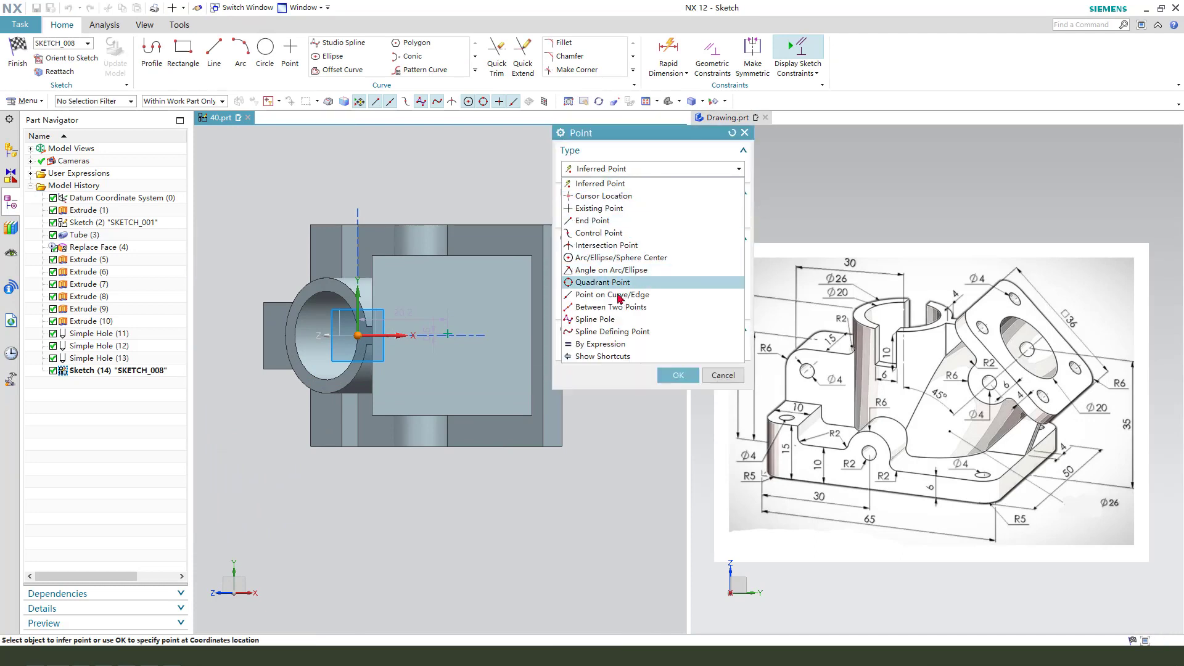
pyautogui.click(638, 183)
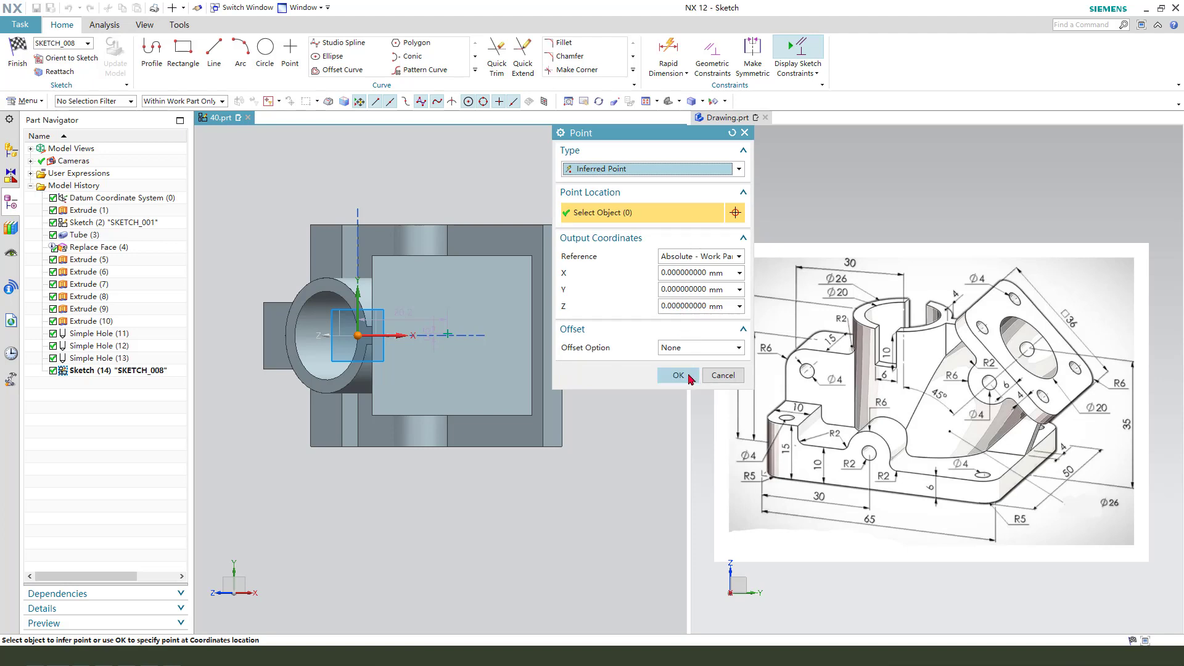
pyautogui.click(723, 376)
pyautogui.click(741, 170)
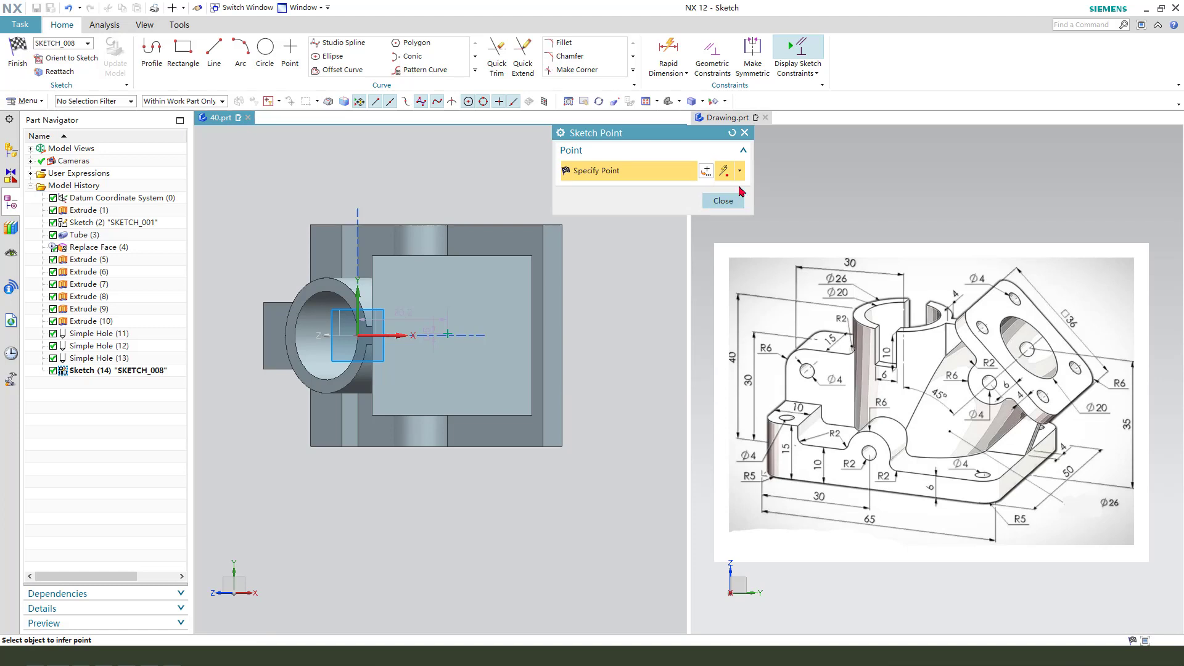
pyautogui.click(724, 200)
# Move the 20.2 dimension above the part and view the sketch plane straight on.
pyautogui.moveTo(595, 330); pyautogui.dragTo(484, 309, button='middle')
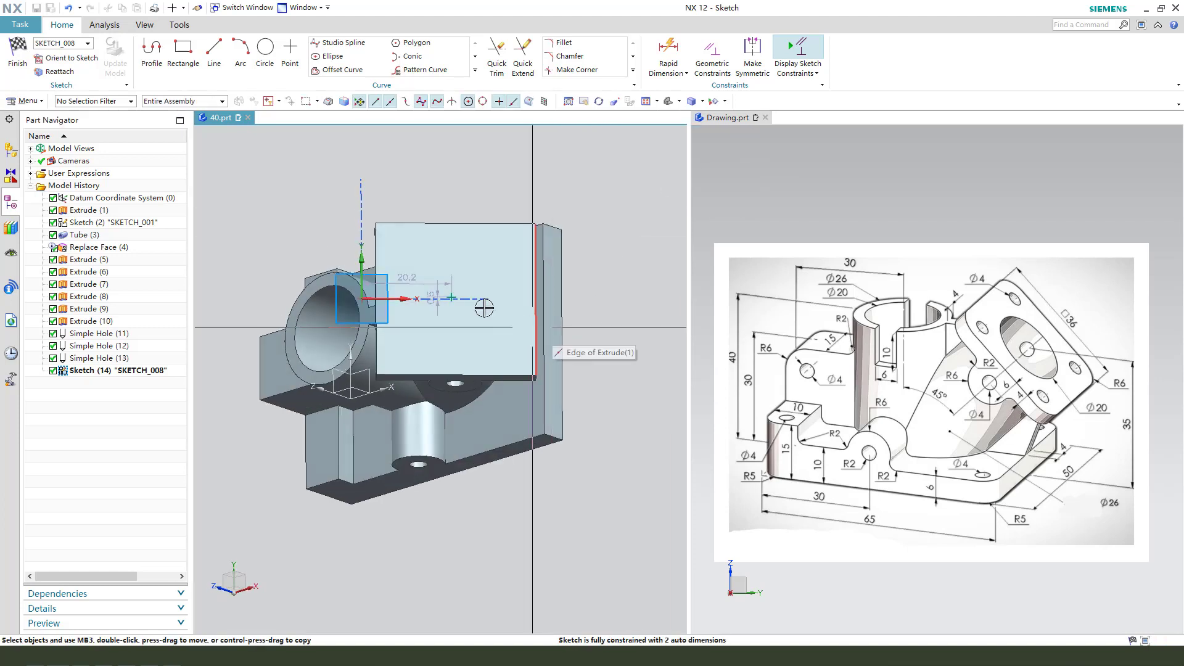
pyautogui.scroll(2, 484, 308)
pyautogui.moveTo(409, 298); pyautogui.dragTo(409, 180)
pyautogui.doubleClick(410, 181)
pyautogui.middleClick(488, 179)
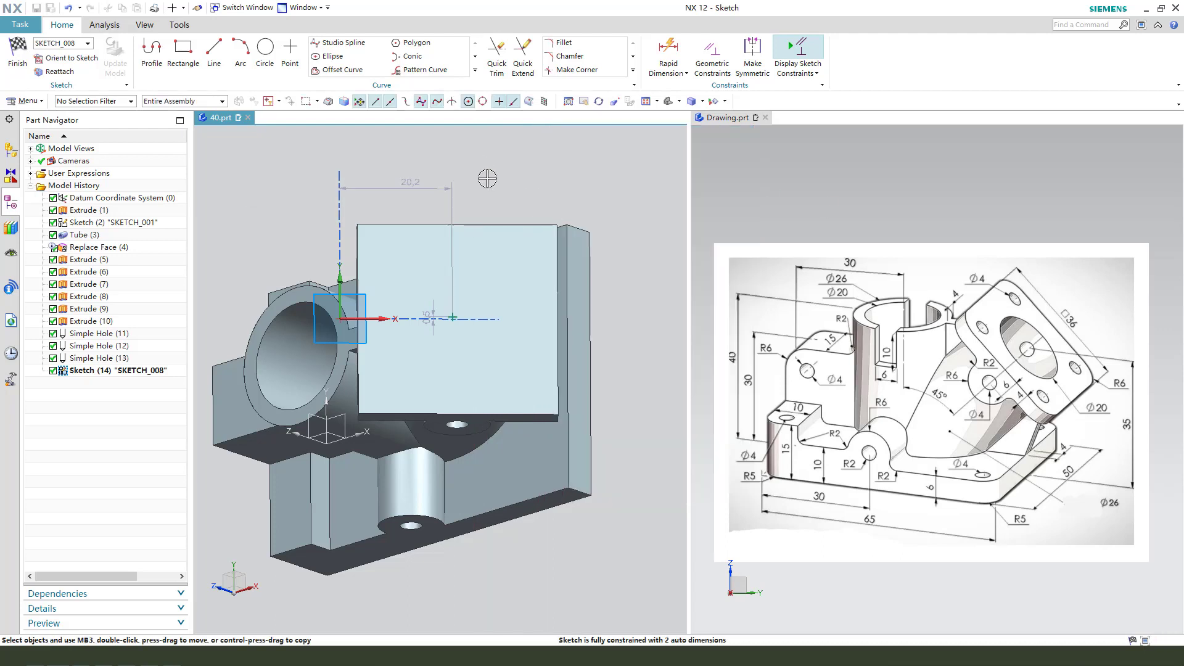
pyautogui.moveTo(488, 179); pyautogui.dragTo(556, 185, button='middle')
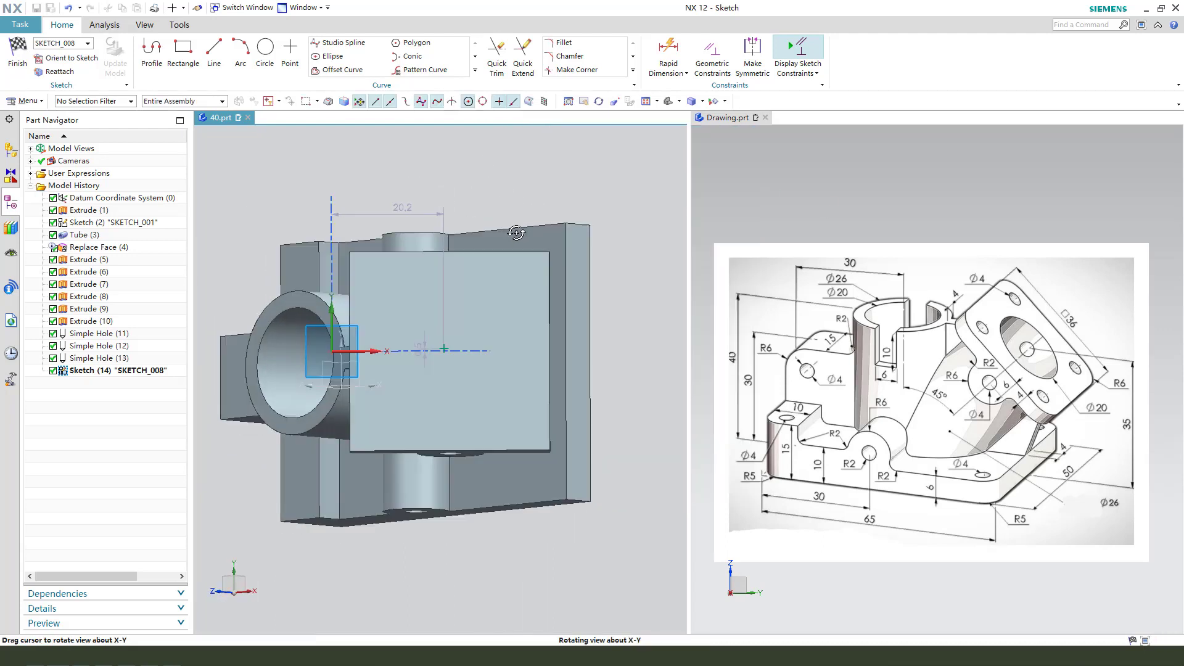
pyautogui.click(76, 61)
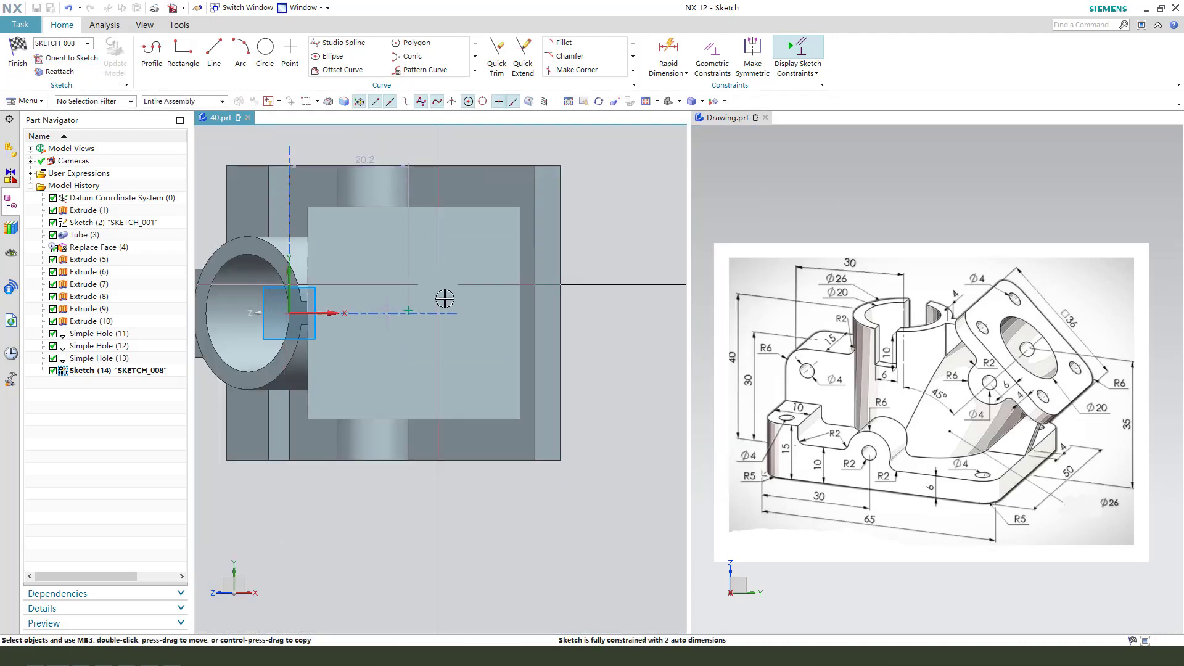
pyautogui.scroll(3, 408, 310)
pyautogui.scroll(2, 416, 306)
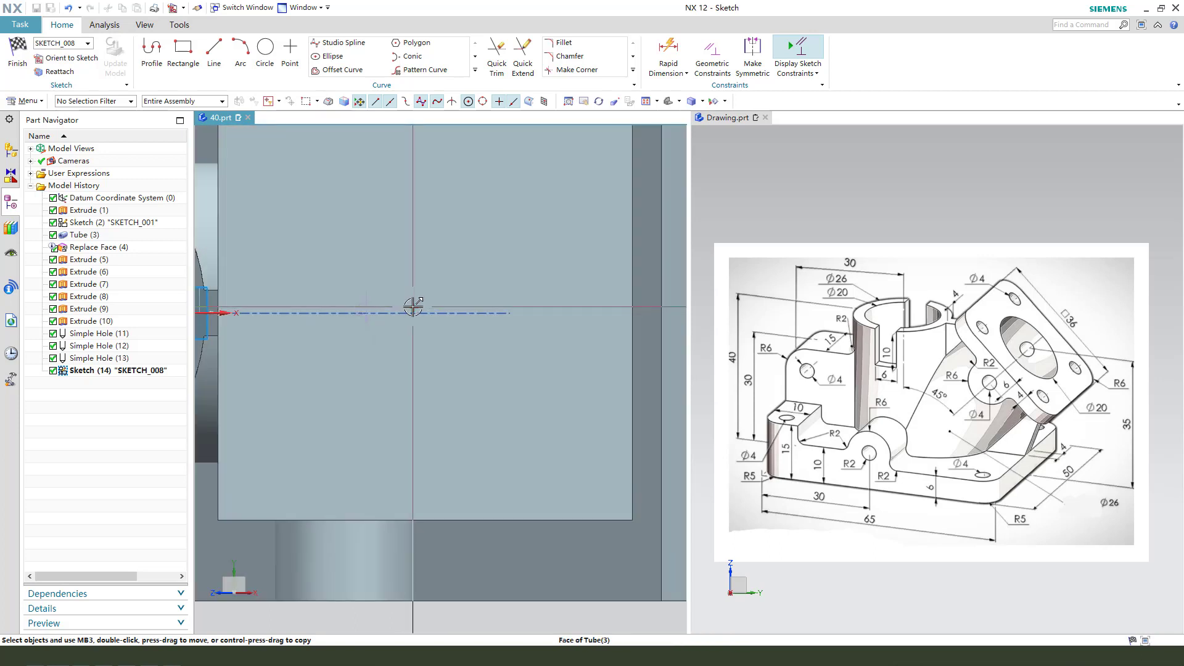
# Dimension the sketch point 18 mm from the plate's right edge and finish the sketch.
pyautogui.click(415, 307)
pyautogui.scroll(-2, 353, 322)
pyautogui.click(325, 314)
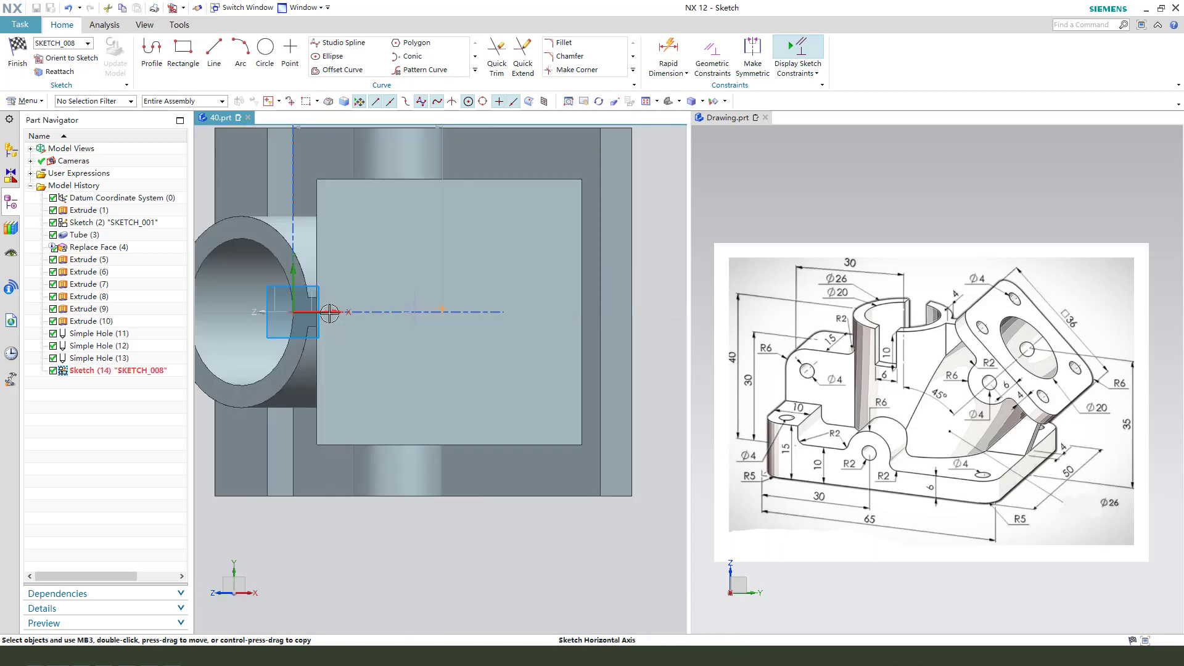
pyautogui.click(394, 293)
pyautogui.scroll(-1, 476, 319)
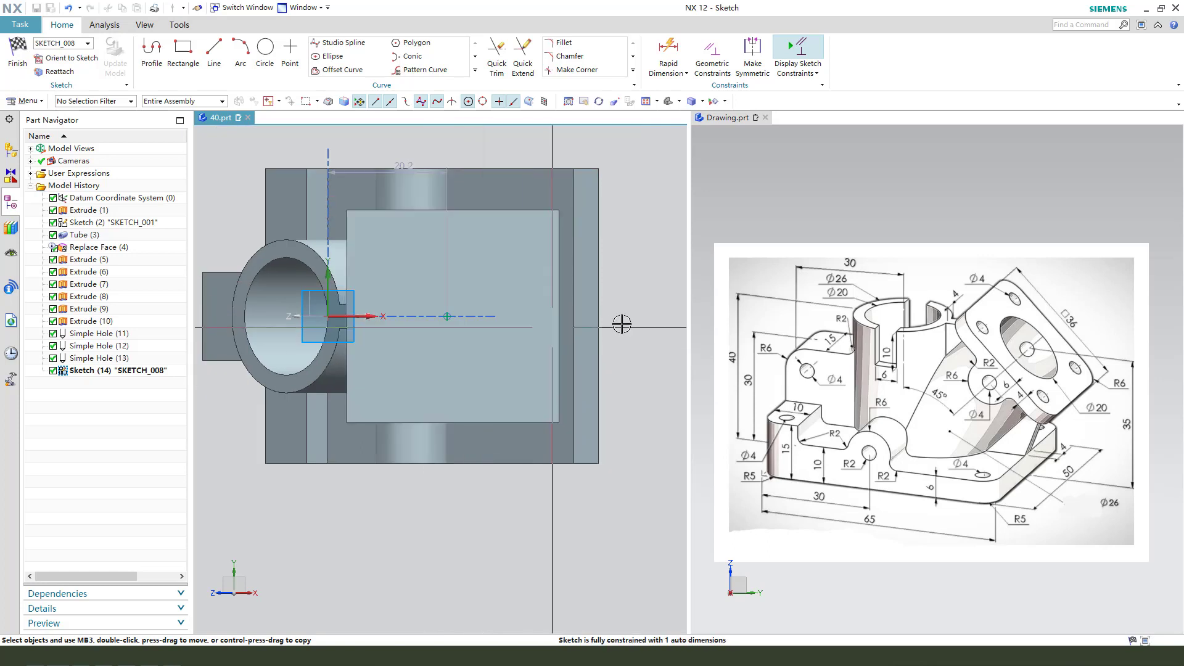
pyautogui.press('d')
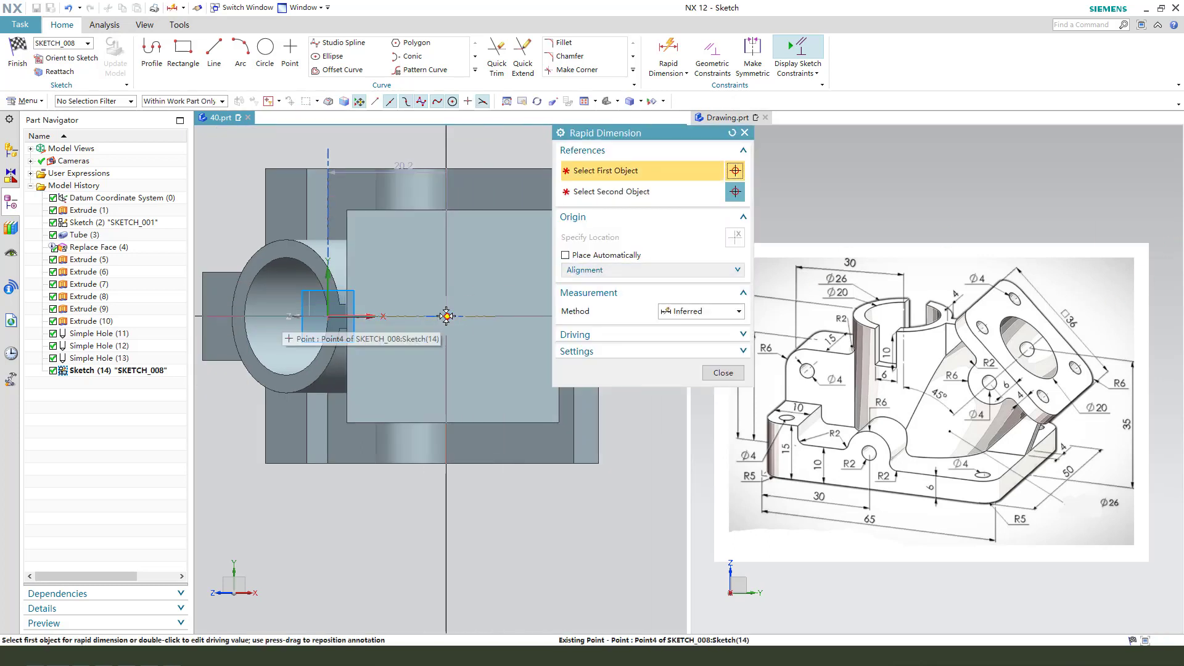
pyautogui.click(319, 316)
pyautogui.click(501, 314)
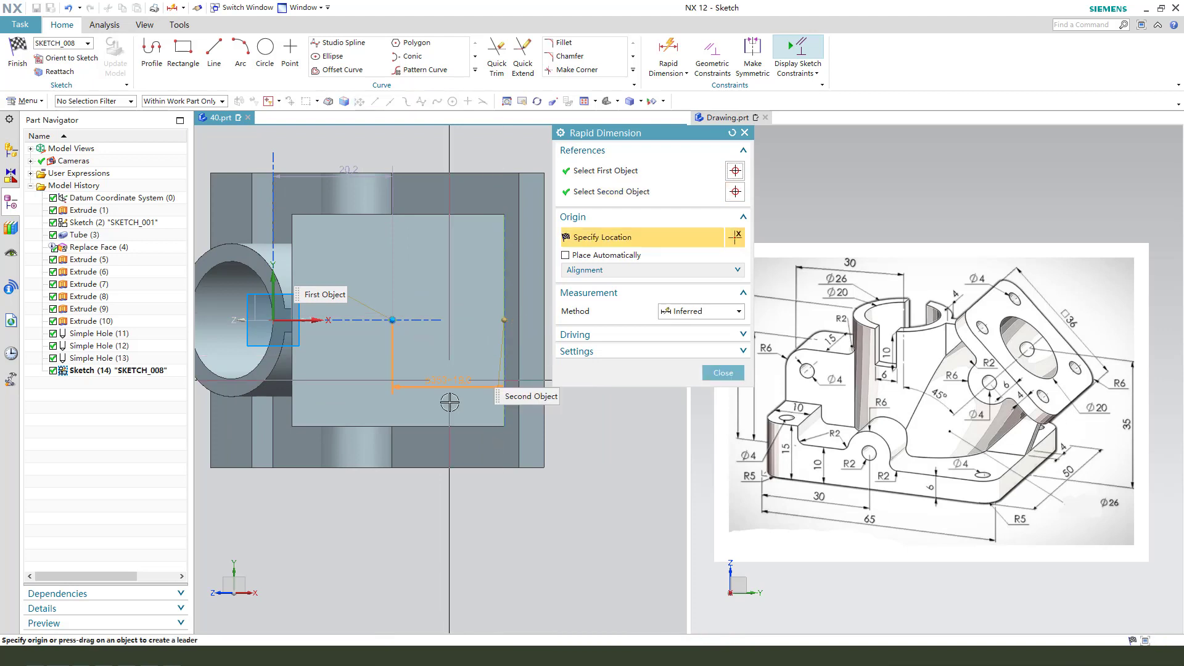
pyautogui.click(477, 518)
pyautogui.write('1')
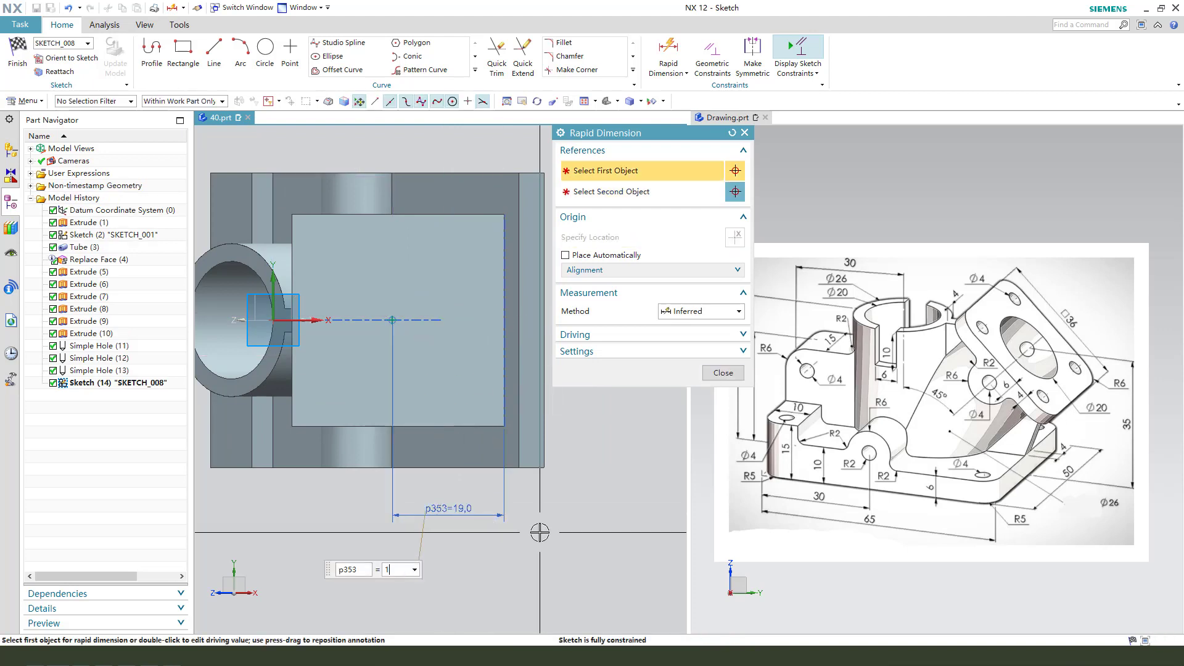
pyautogui.write('8')
pyautogui.press('Return')
pyautogui.click(710, 374)
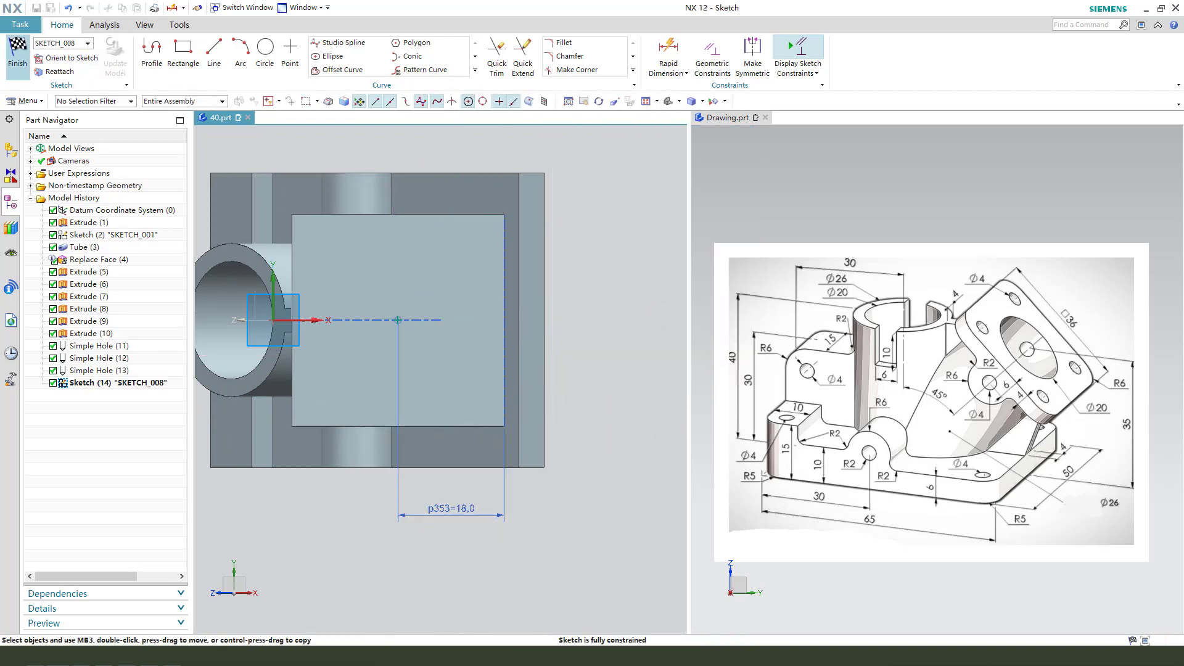
pyautogui.click(30, 63)
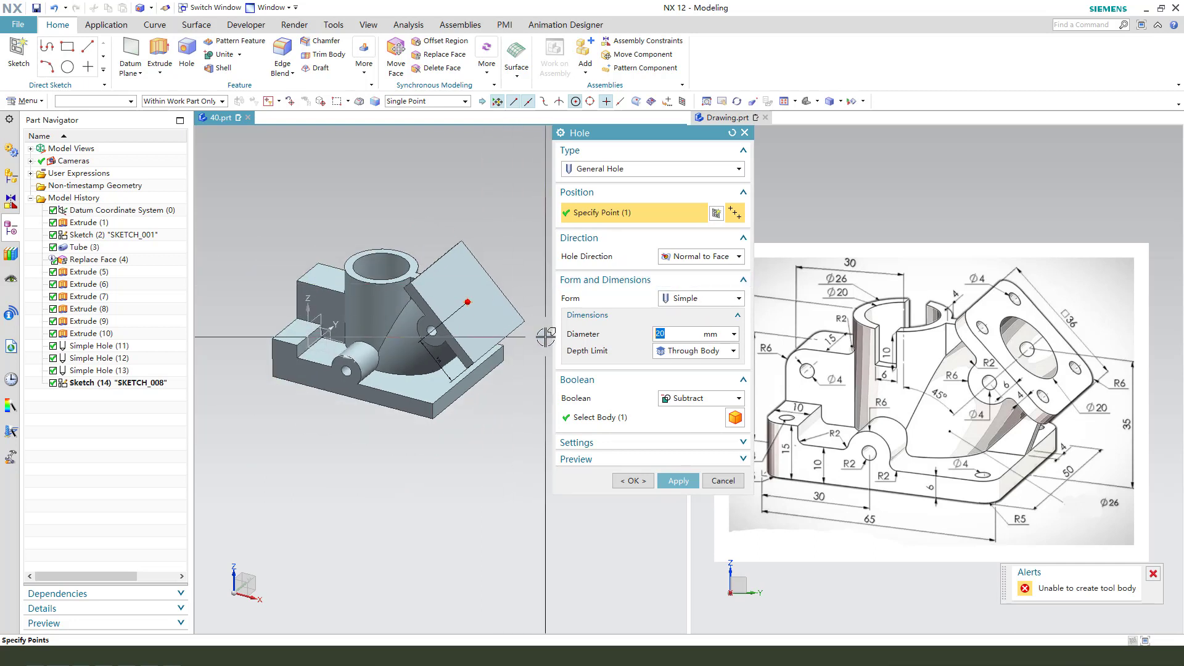
pyautogui.scroll(3, 513, 333)
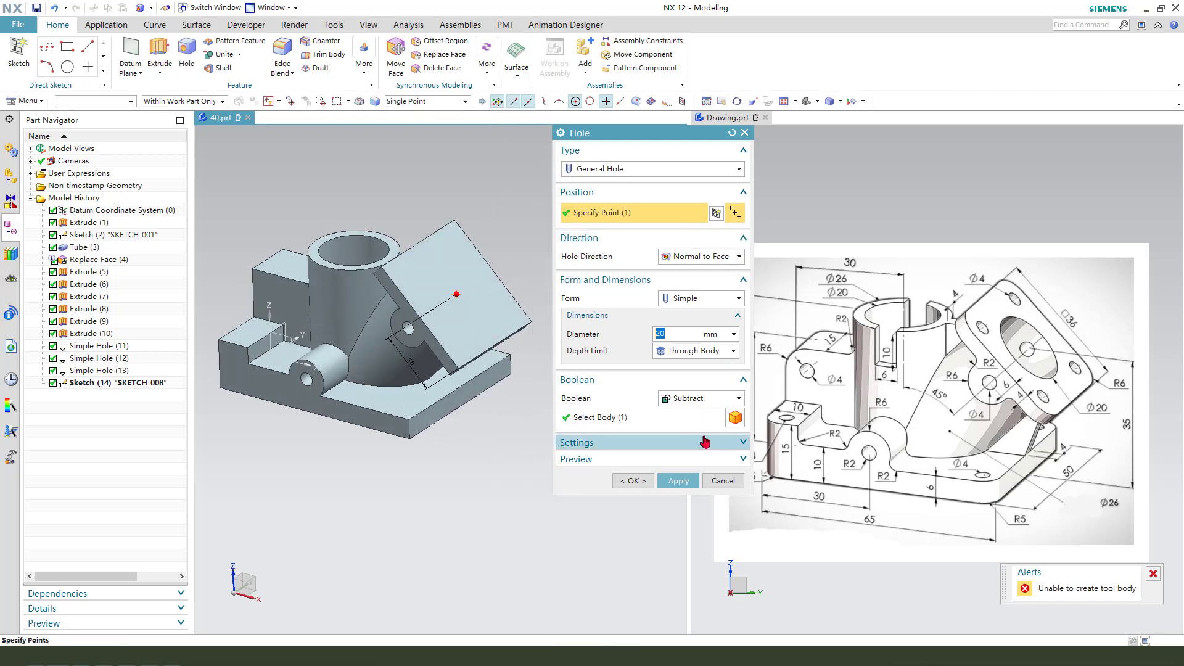
# Cancel the failed hole, keeping the sketch, and delete Sketch (14) from the sloped plate.
pyautogui.click(639, 419)
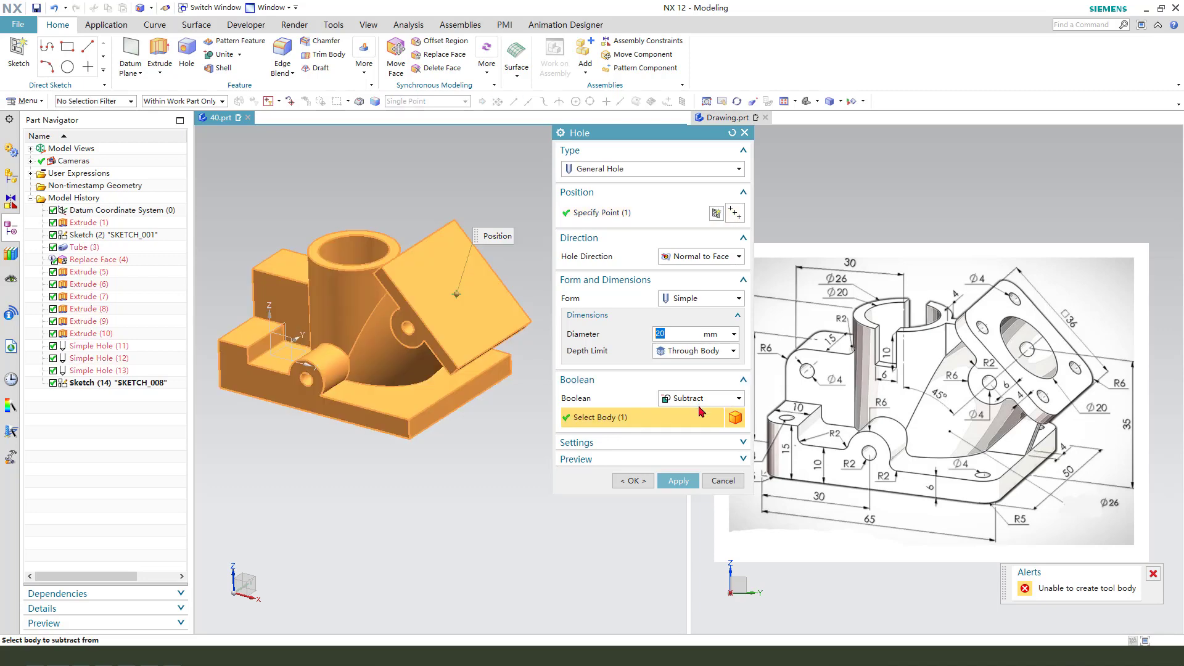
pyautogui.click(723, 482)
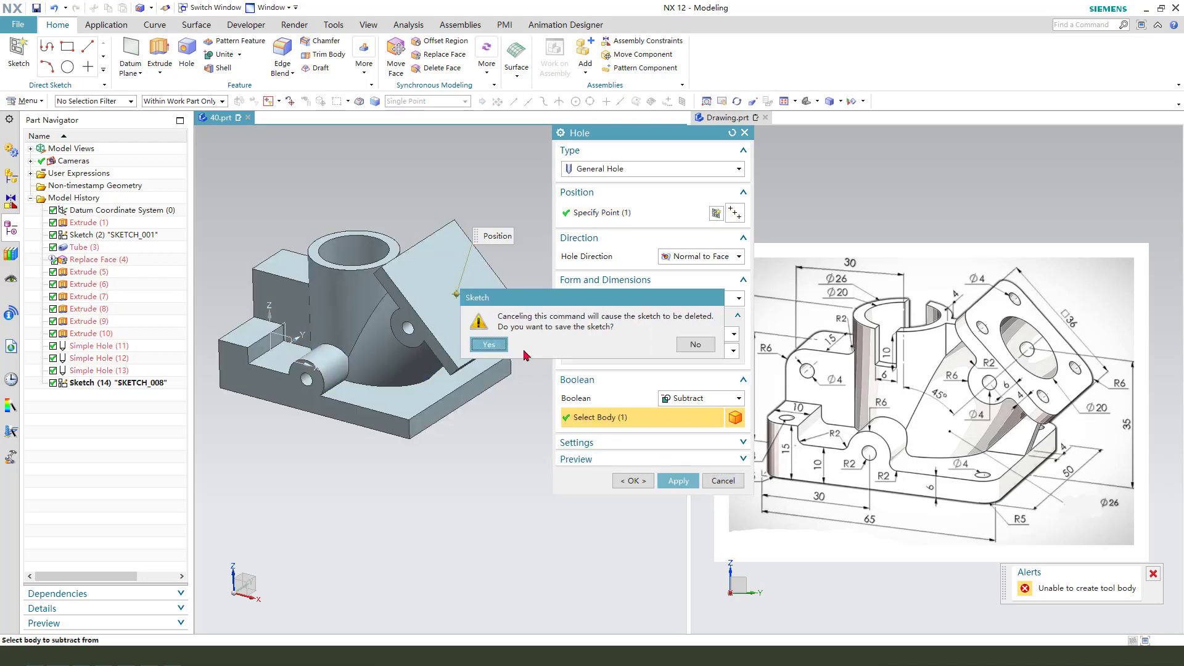
pyautogui.click(490, 346)
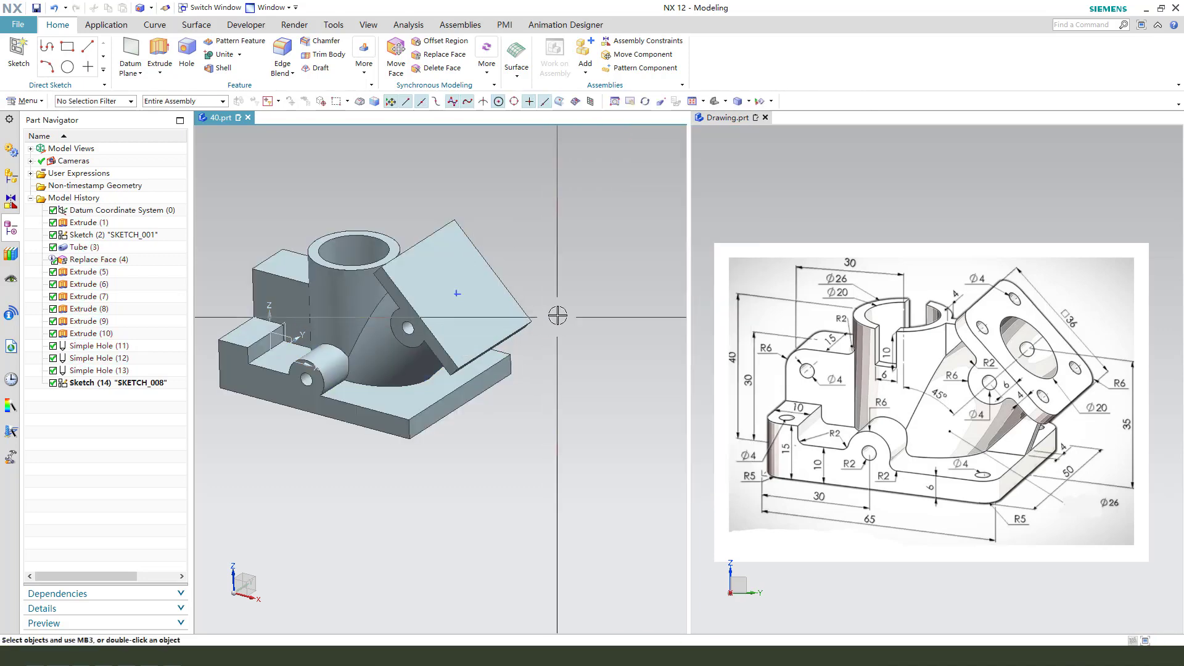
pyautogui.click(501, 272)
pyautogui.press('Delete')
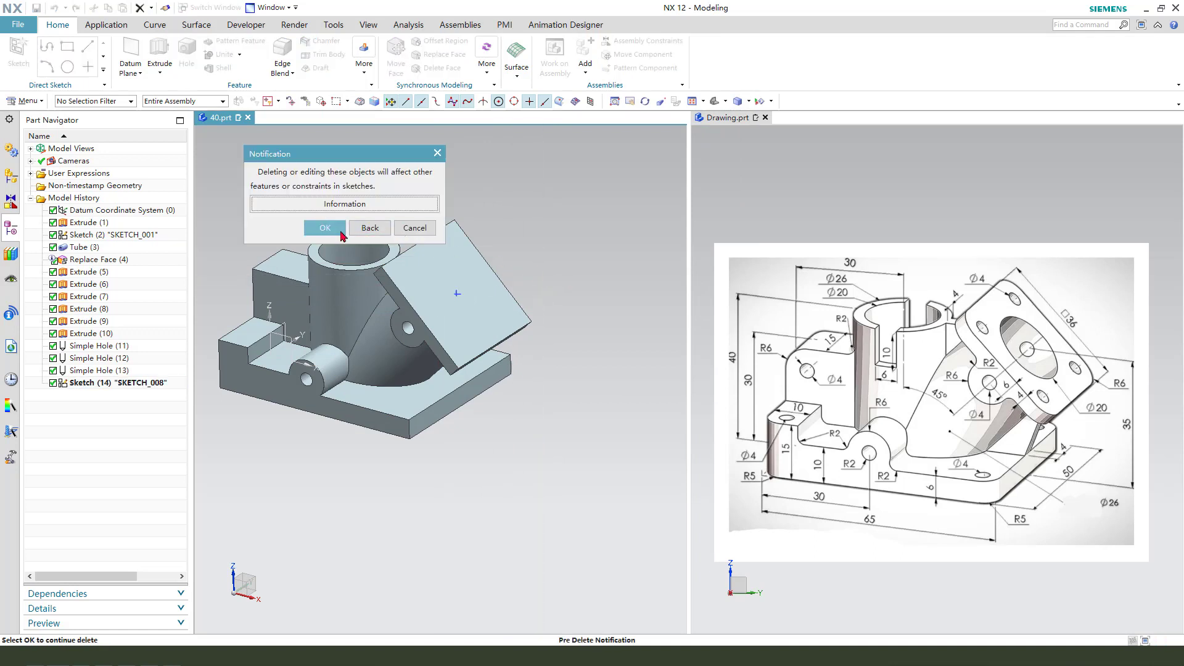
# Confirm deleting Sketch (14) and bring the sloped plate into view.
pyautogui.click(324, 228)
pyautogui.scroll(-2, 528, 312)
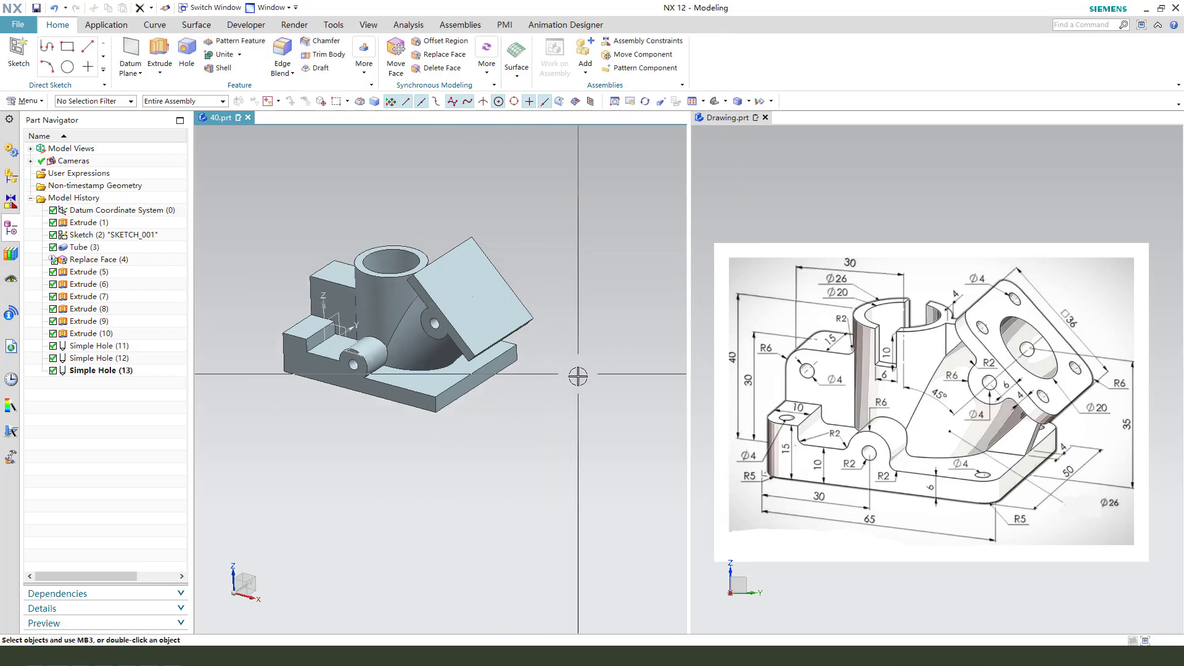
pyautogui.moveTo(577, 373); pyautogui.dragTo(568, 379, button='middle')
pyautogui.moveTo(582, 311); pyautogui.dragTo(584, 326, button='middle')
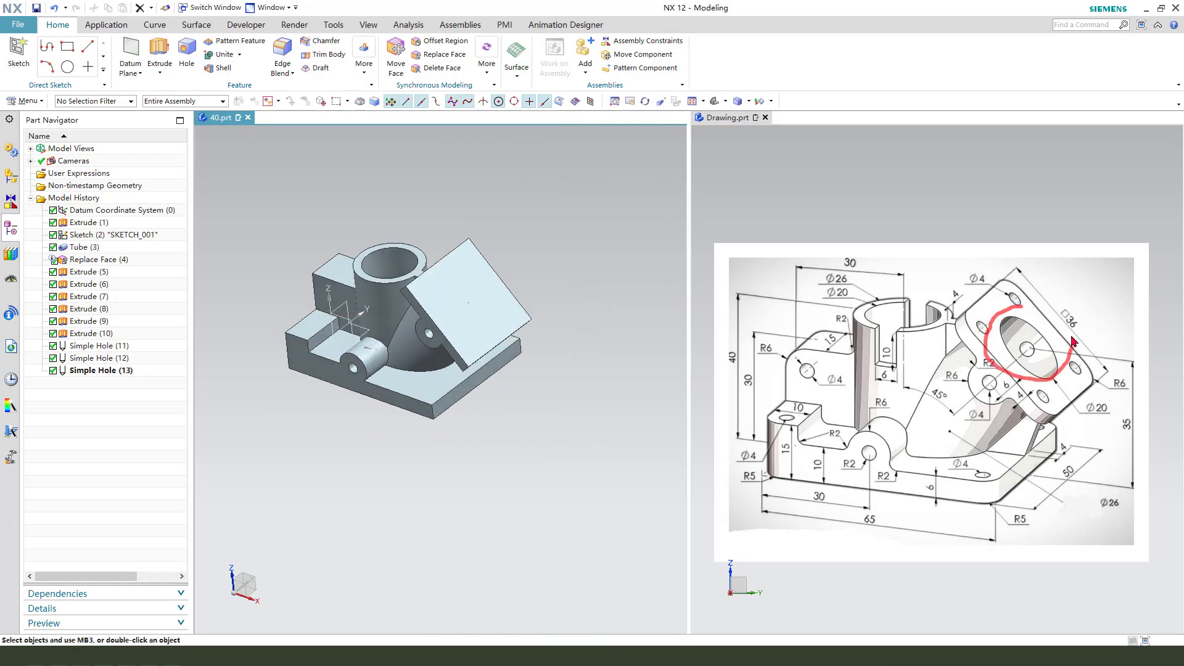
# Start an extrusion sketched on the slanted plate with a corner-to-corner diagonal line.
pyautogui.click(160, 54)
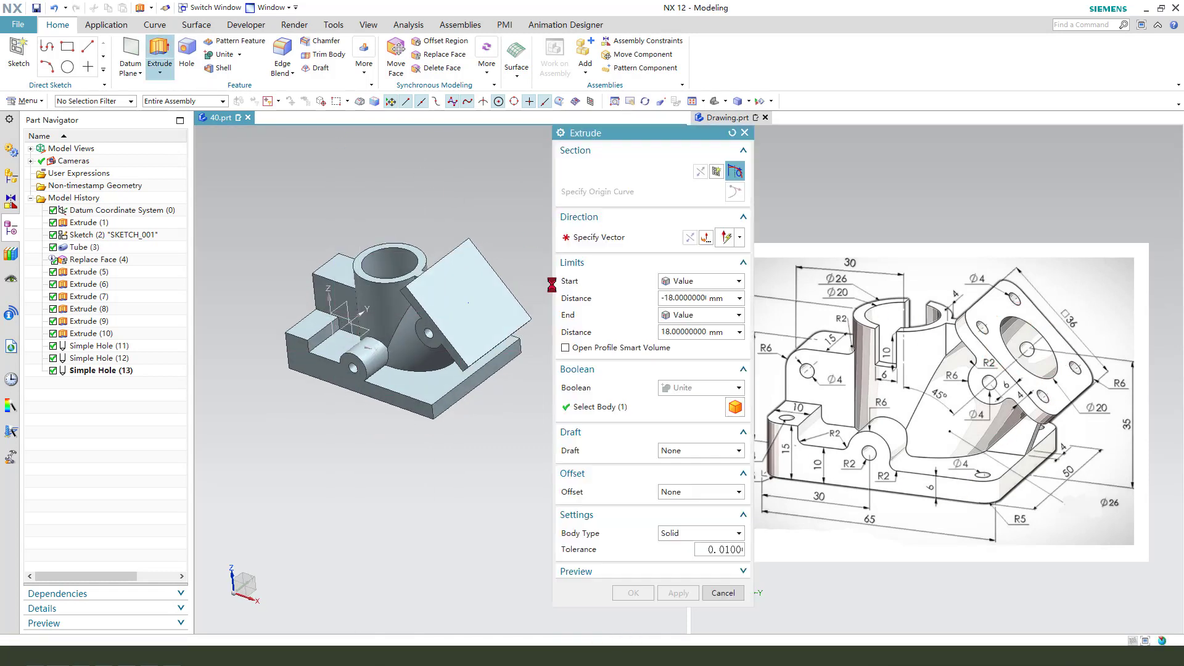
pyautogui.click(481, 315)
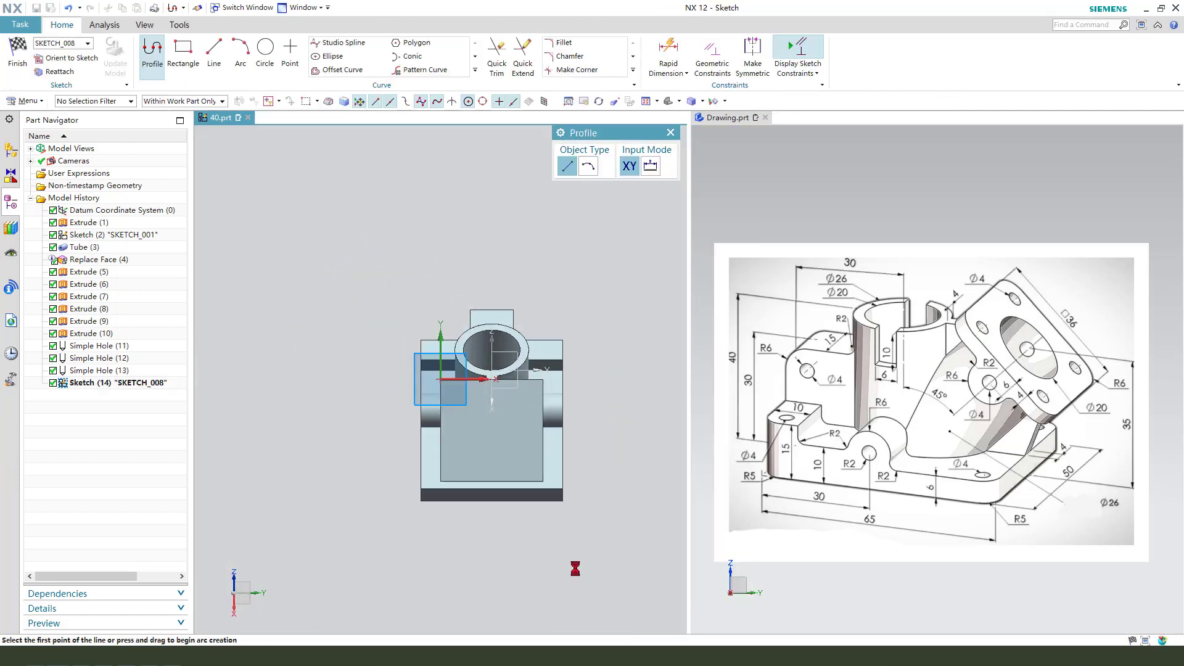
pyautogui.click(214, 54)
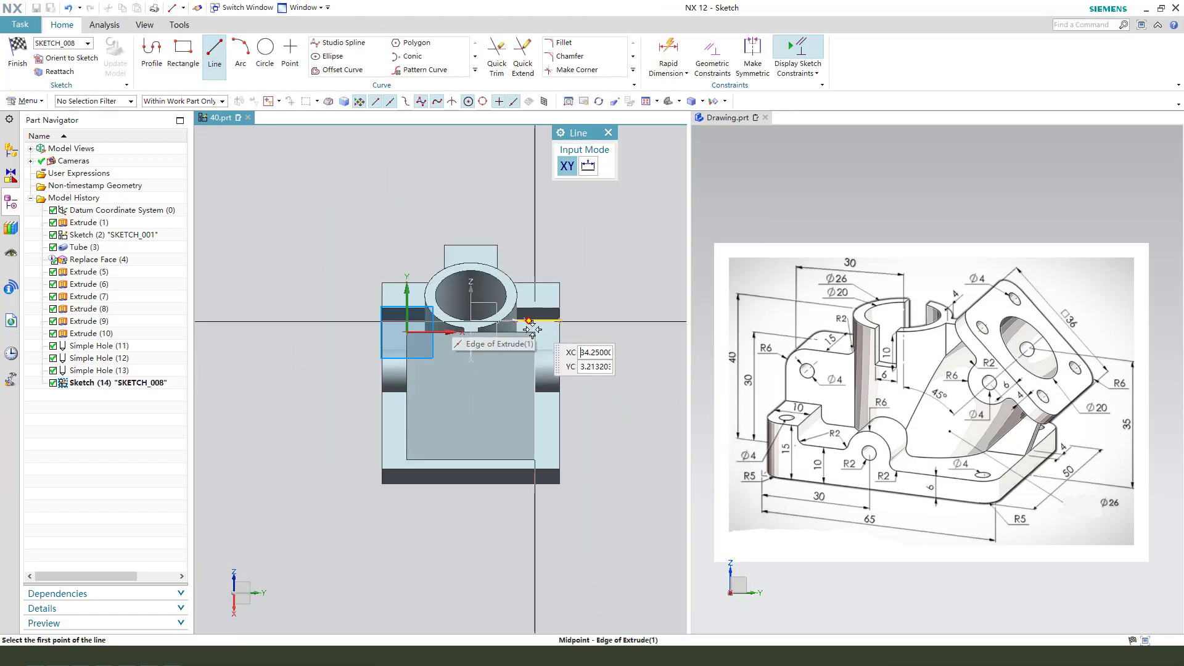
pyautogui.click(535, 331)
pyautogui.click(412, 461)
pyautogui.press('Escape')
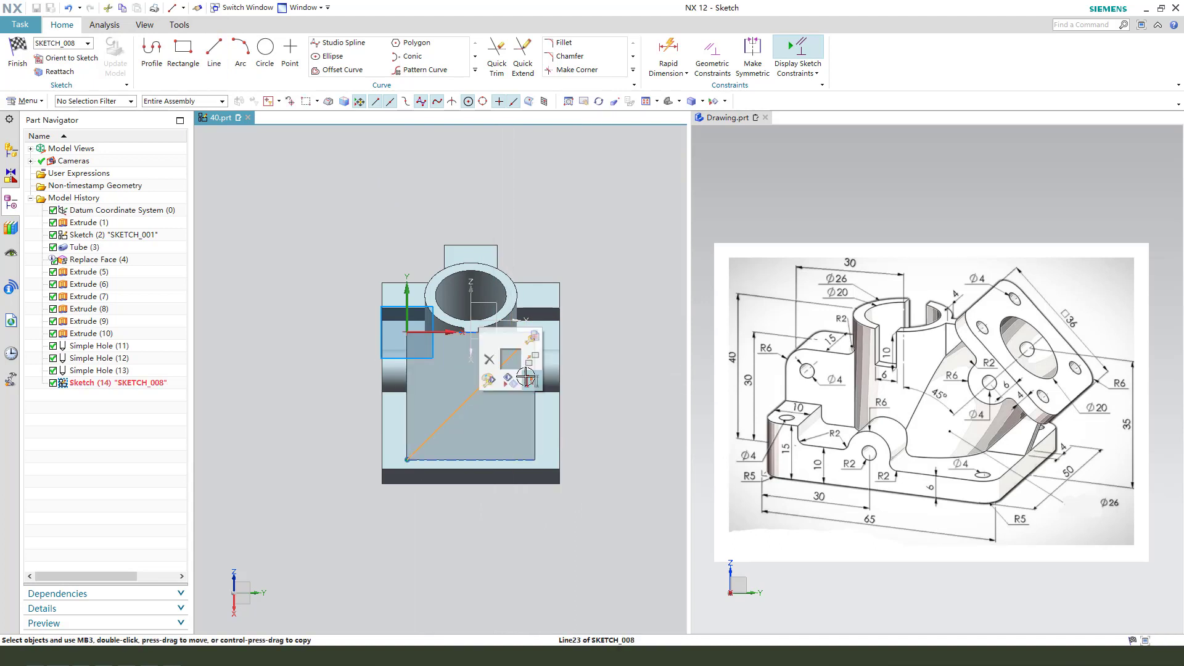
# Draw a 20 mm diameter circle at the diagonal's midpoint and finish the sketch.
pyautogui.rightClick(536, 381)
pyautogui.click(265, 56)
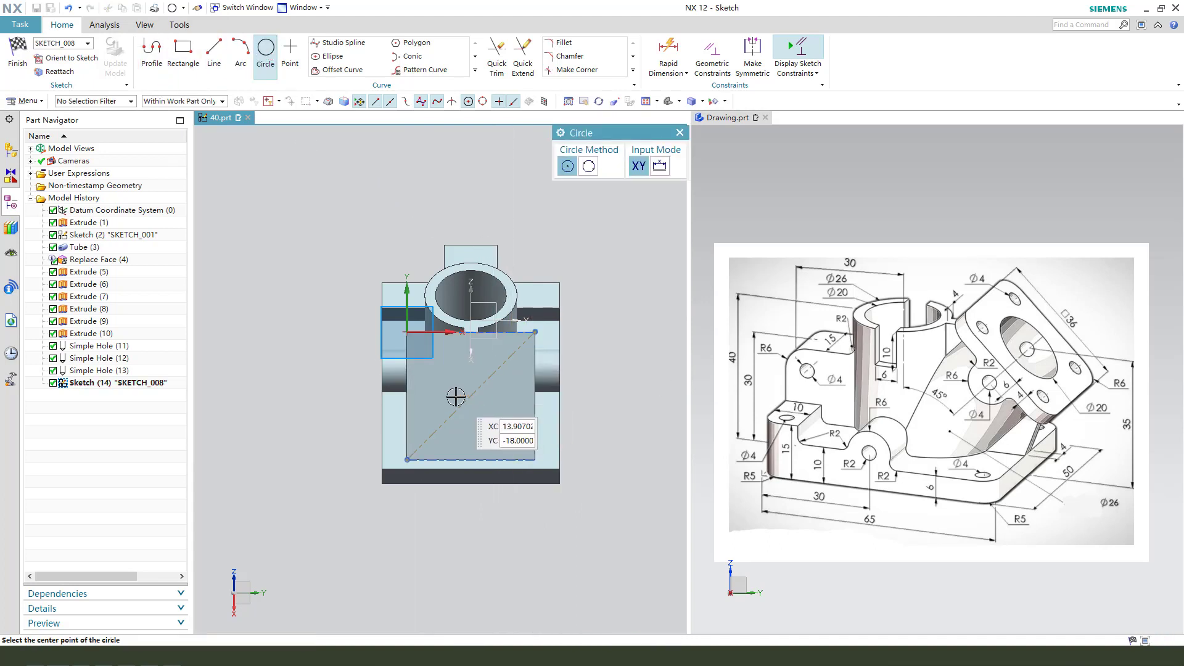
pyautogui.click(471, 397)
pyautogui.click(472, 442)
pyautogui.press('Escape')
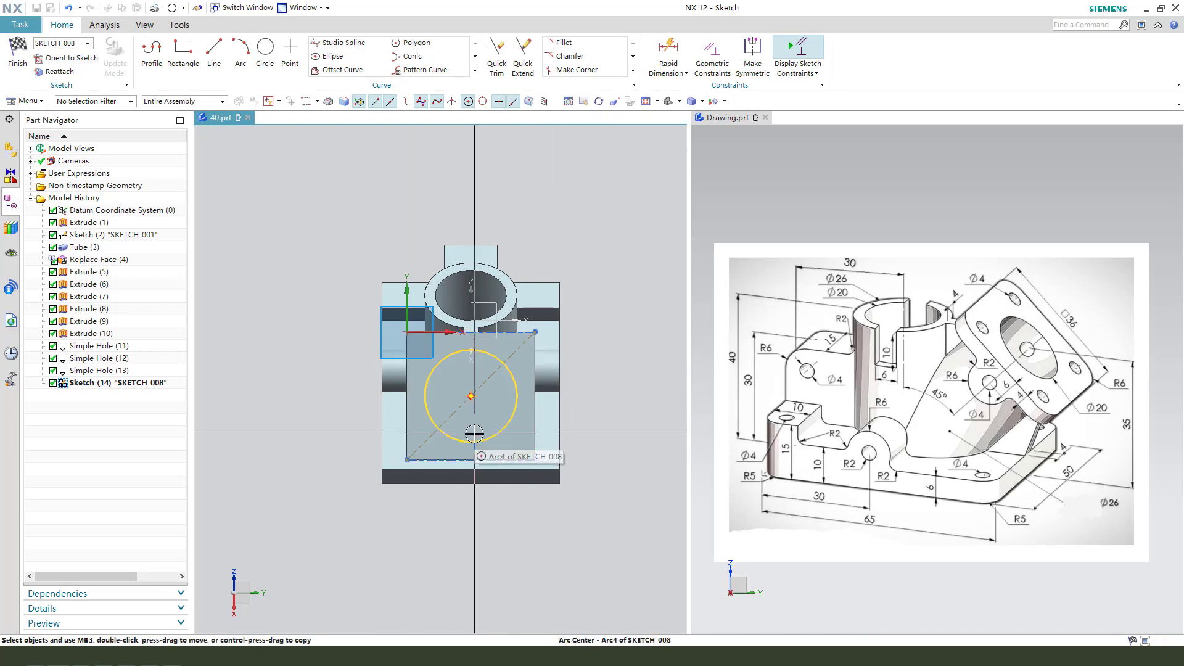
pyautogui.scroll(2, 475, 435)
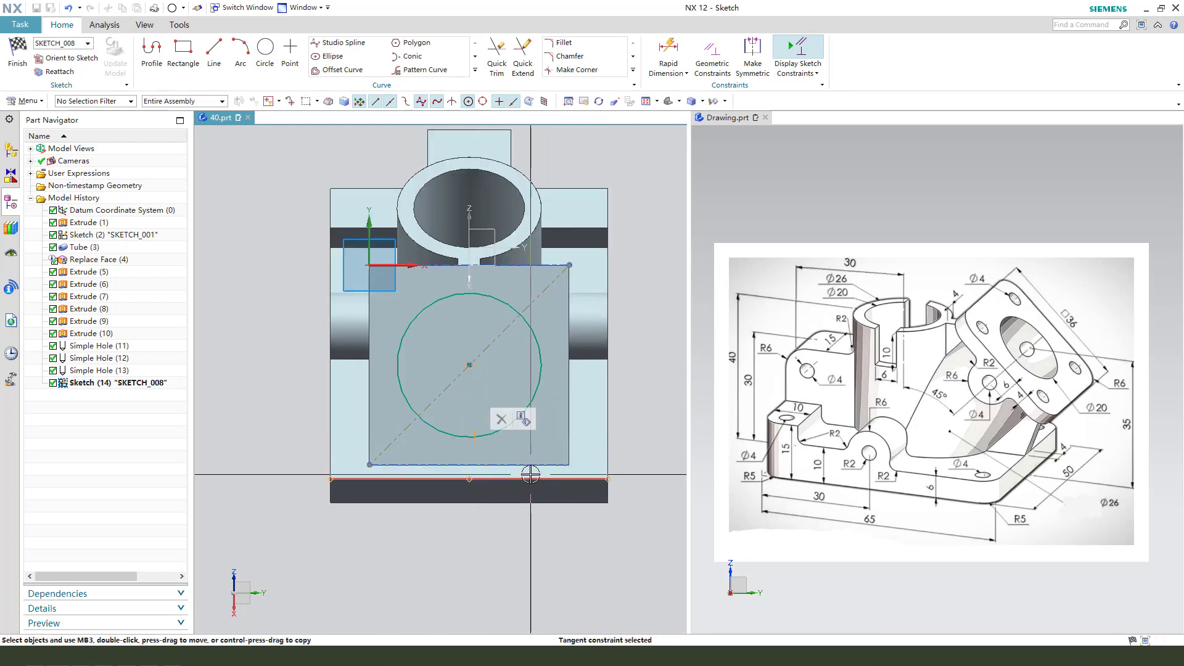
pyautogui.doubleClick(476, 333)
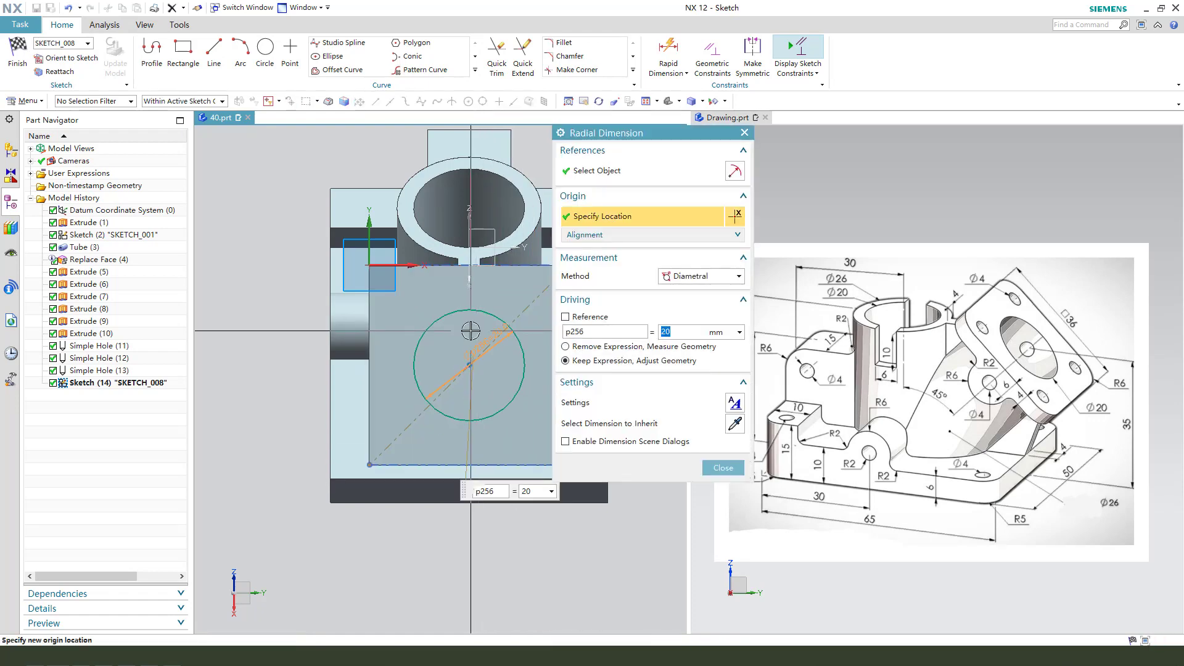
pyautogui.middleClick(475, 333)
pyautogui.click(16, 53)
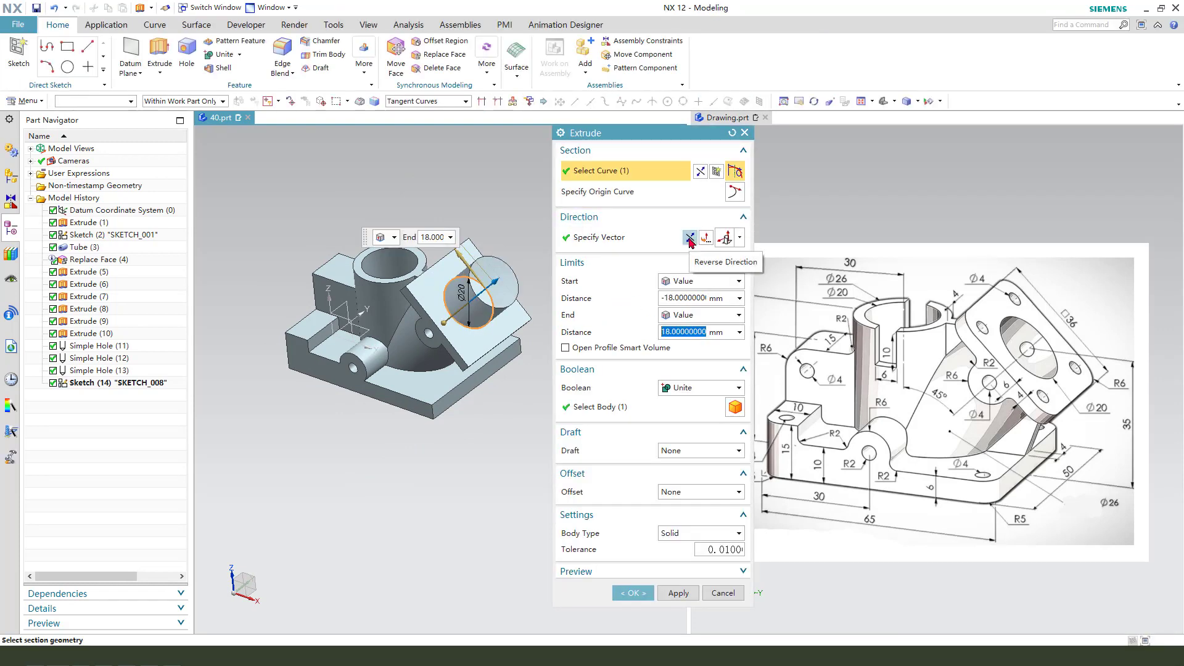
# Extrude the circle reversed, Through All, as a subtracting cut.
pyautogui.click(689, 238)
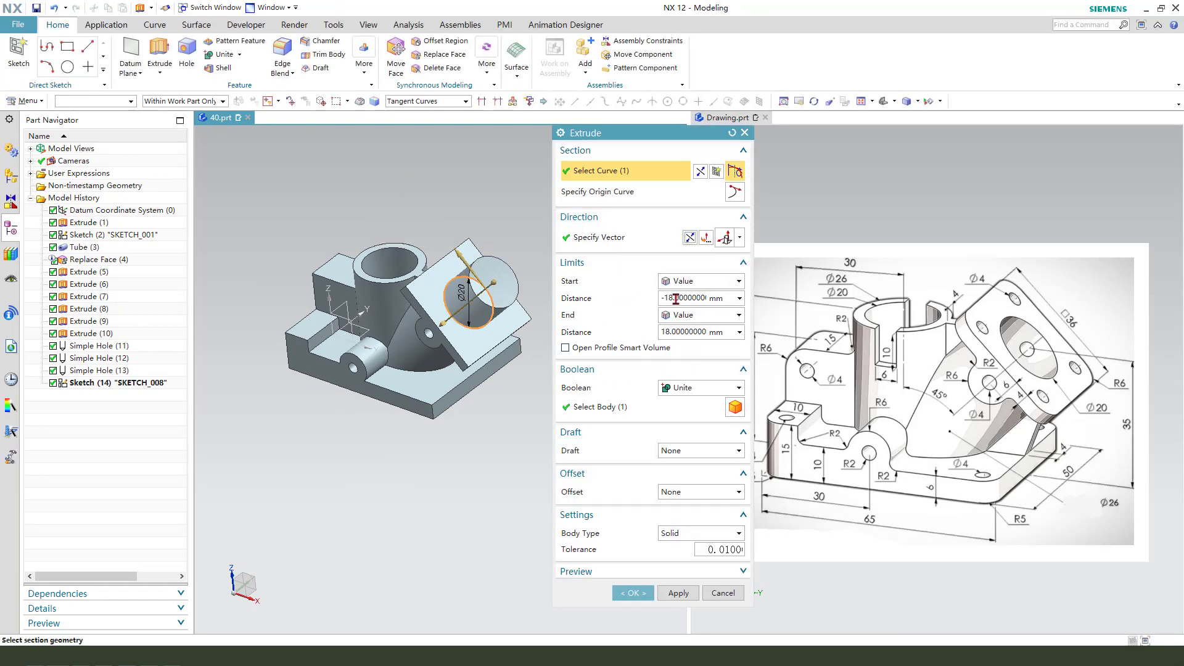
pyautogui.click(696, 298)
pyautogui.write('0')
pyautogui.doubleClick(675, 298)
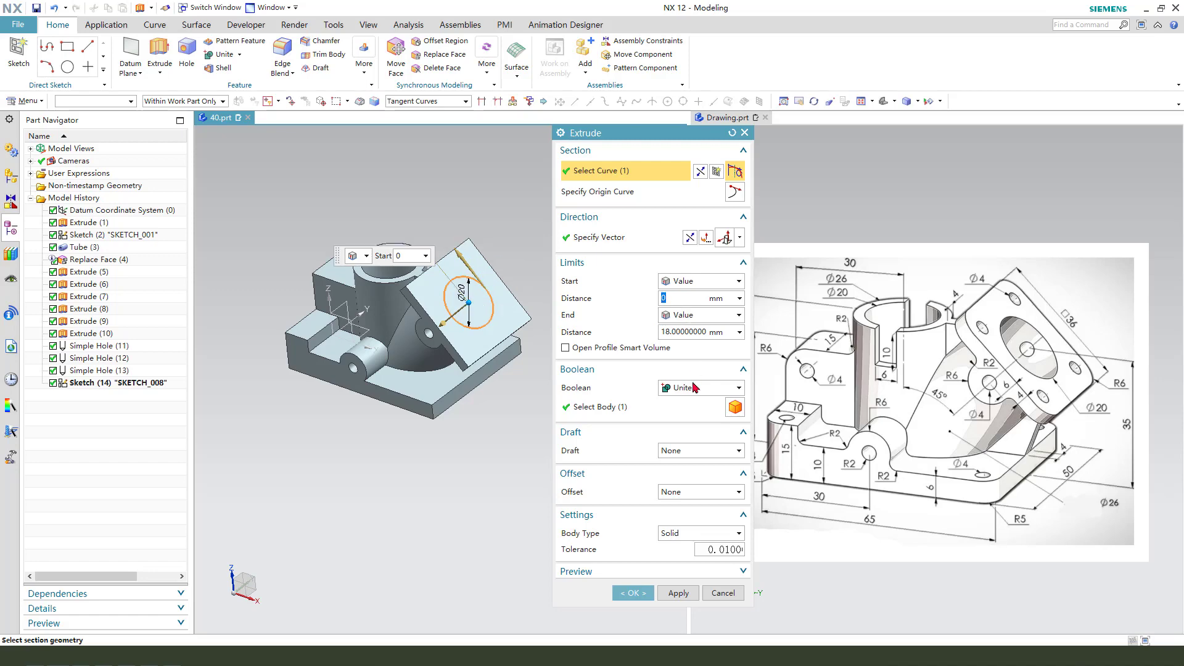
pyautogui.click(702, 315)
pyautogui.click(687, 395)
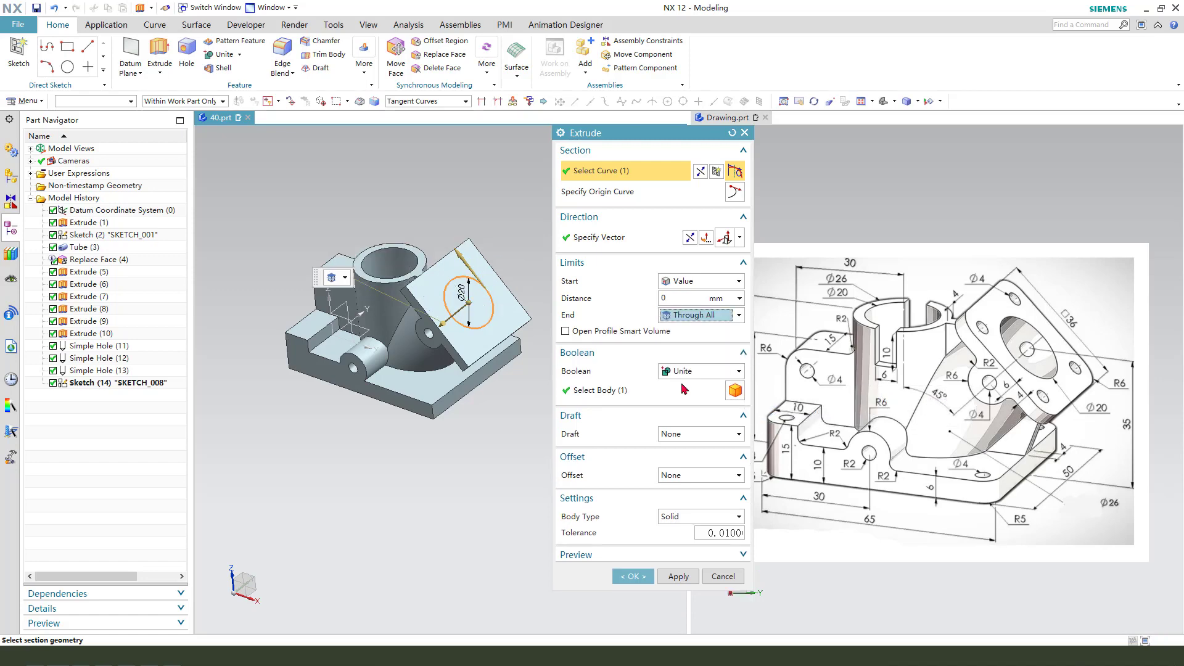
pyautogui.click(690, 371)
pyautogui.click(689, 416)
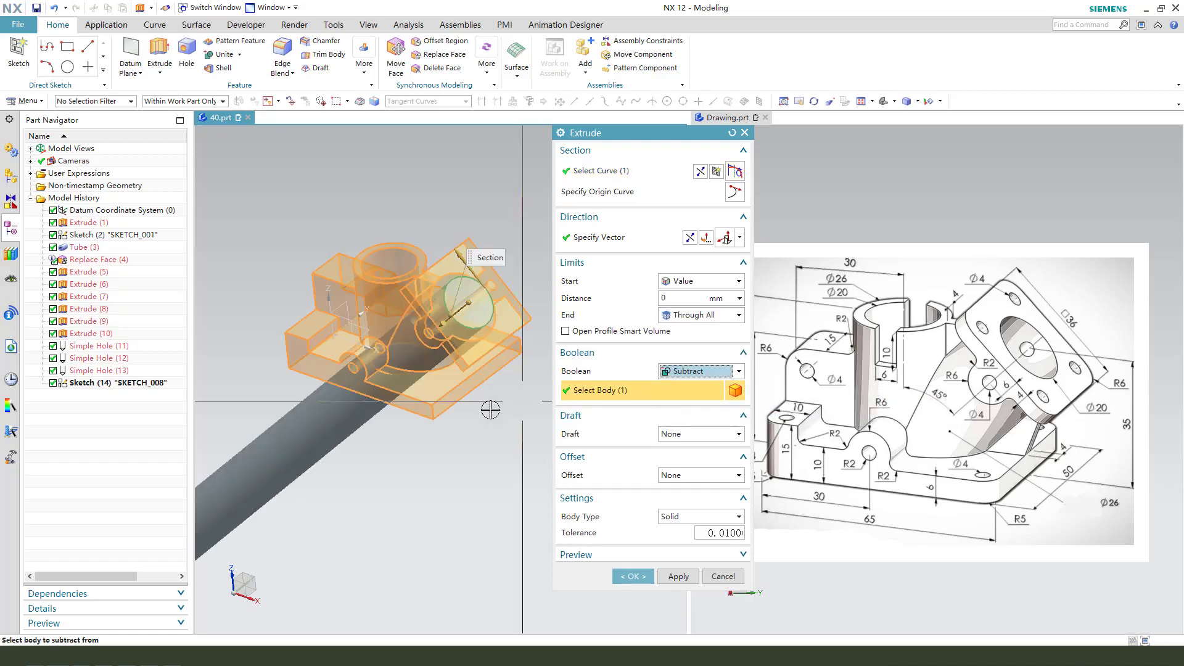
pyautogui.middleClick(487, 471)
pyautogui.moveTo(487, 471)
pyautogui.mouseDown(button='middle')
pyautogui.moveTo(543, 385)
pyautogui.moveTo(527, 392)
pyautogui.moveTo(545, 404)
pyautogui.moveTo(537, 454)
pyautogui.moveTo(558, 410)
pyautogui.moveTo(556, 379)
pyautogui.moveTo(537, 432)
pyautogui.moveTo(546, 392)
pyautogui.moveTo(540, 418)
pyautogui.moveTo(577, 328)
pyautogui.moveTo(539, 408)
pyautogui.mouseUp(button='middle')
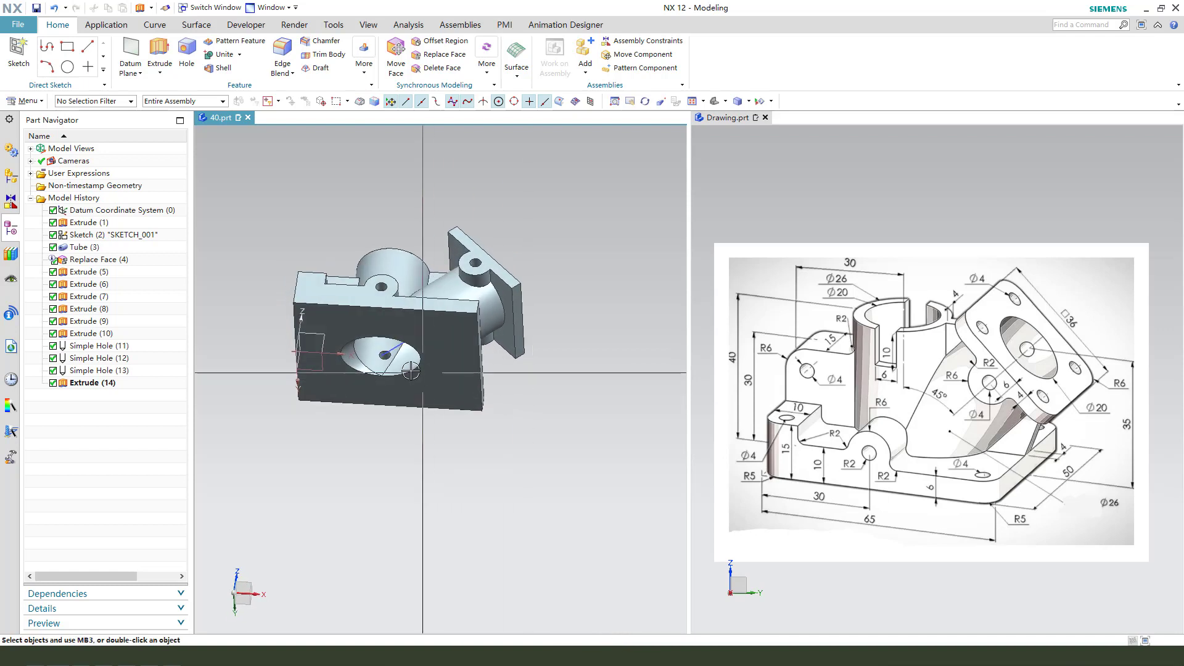
# Edit Extrude (14) so its cut ends at Until Next.
pyautogui.click(93, 385)
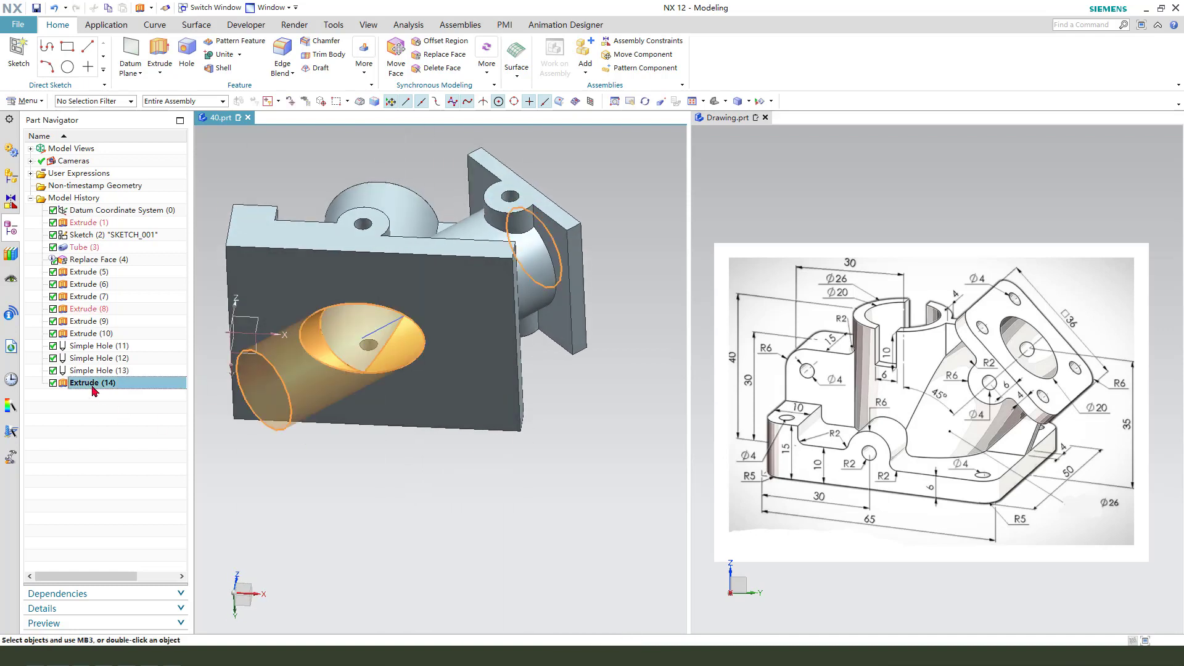
pyautogui.doubleClick(92, 384)
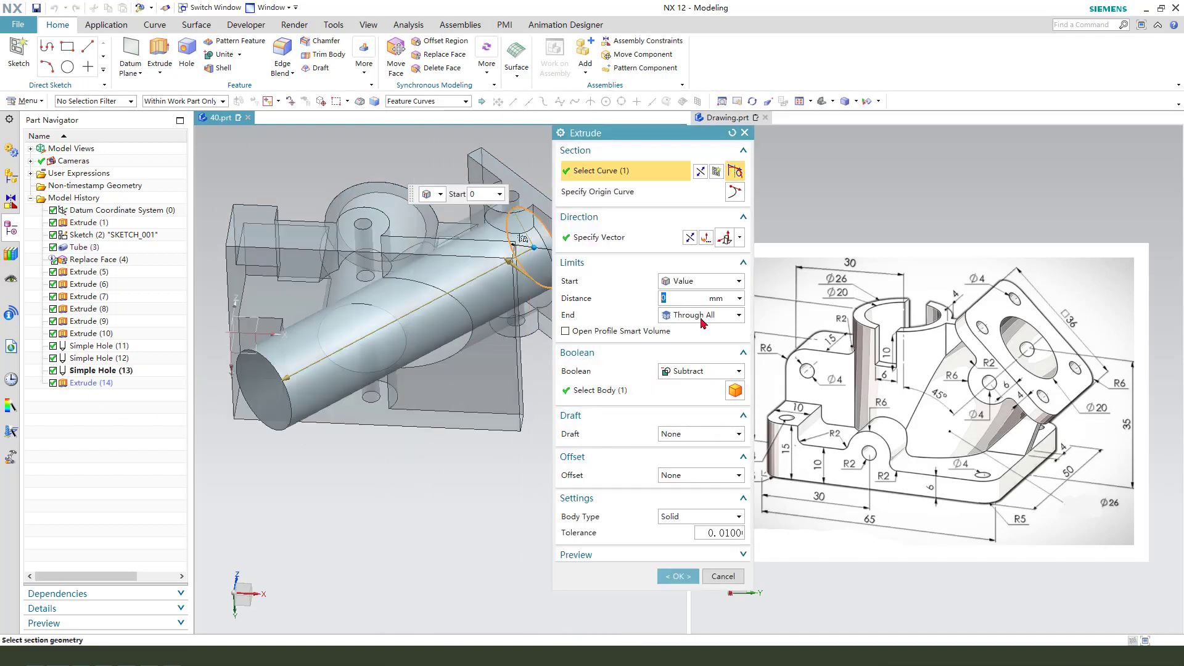
pyautogui.click(702, 318)
pyautogui.click(711, 367)
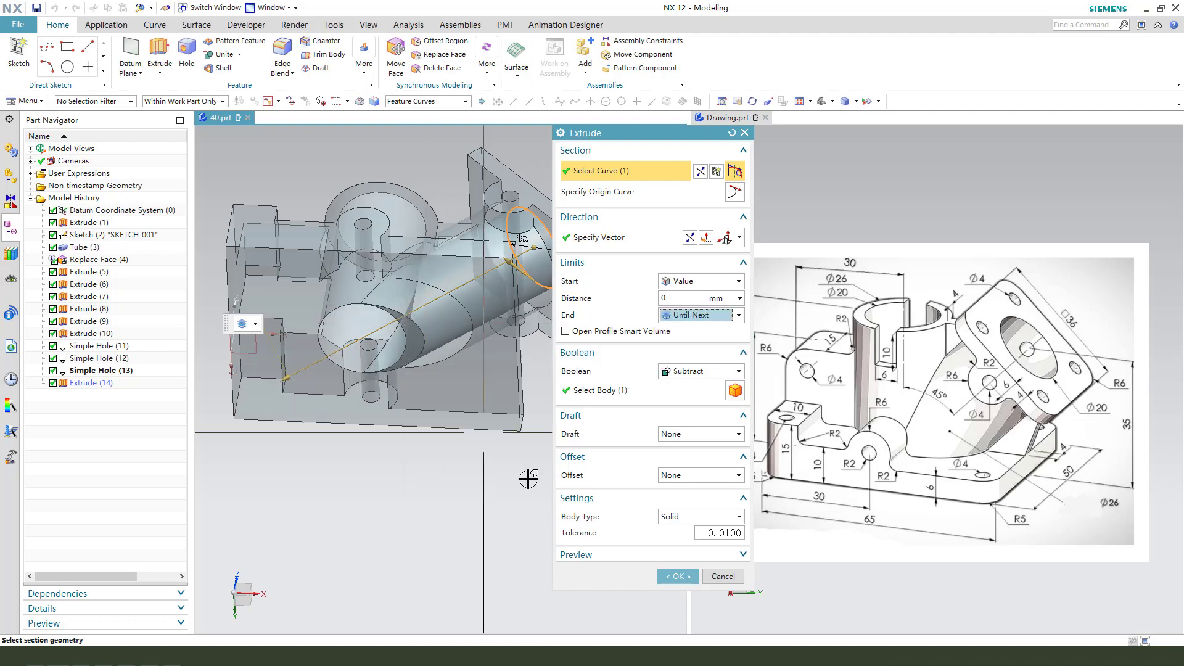
pyautogui.click(430, 399)
pyautogui.middleClick(430, 398)
pyautogui.moveTo(430, 398); pyautogui.dragTo(509, 393, button='middle')
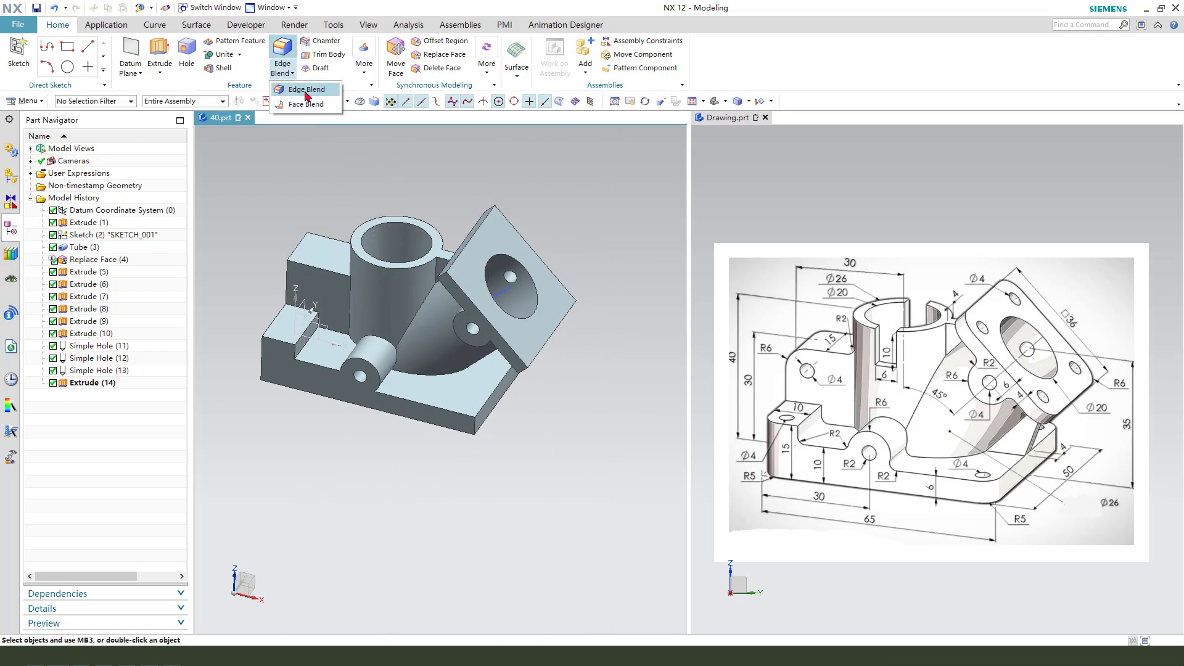
# Round five flange and body edges with a 6 mm edge blend.
pyautogui.click(307, 90)
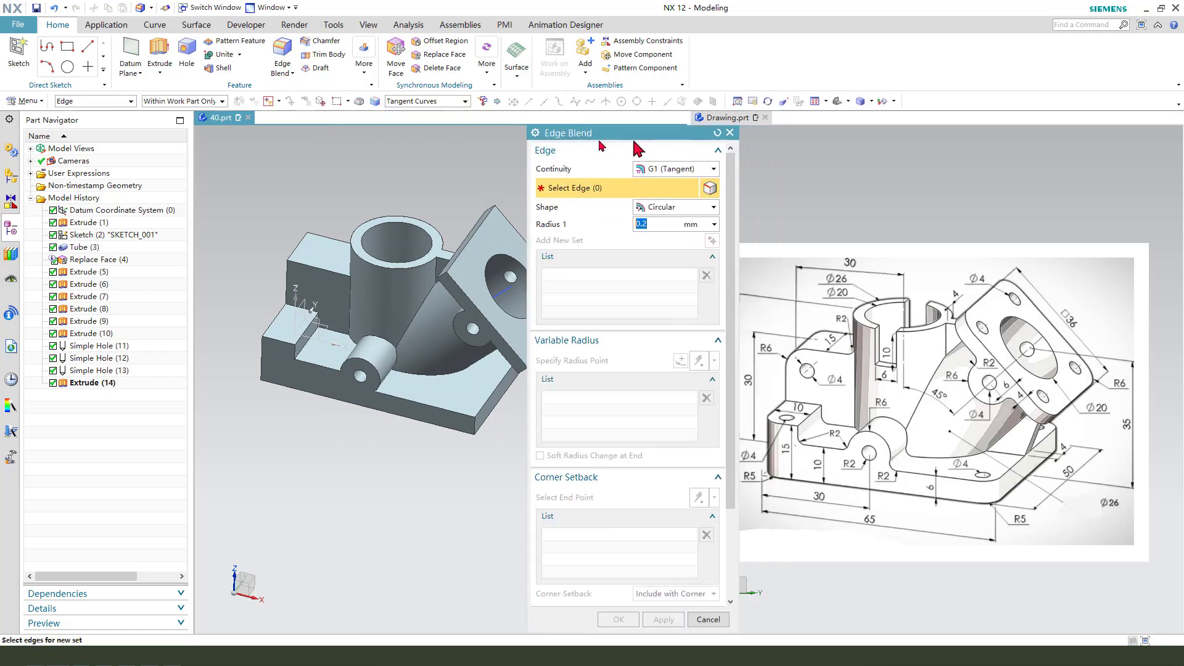
pyautogui.moveTo(661, 139); pyautogui.dragTo(609, 139)
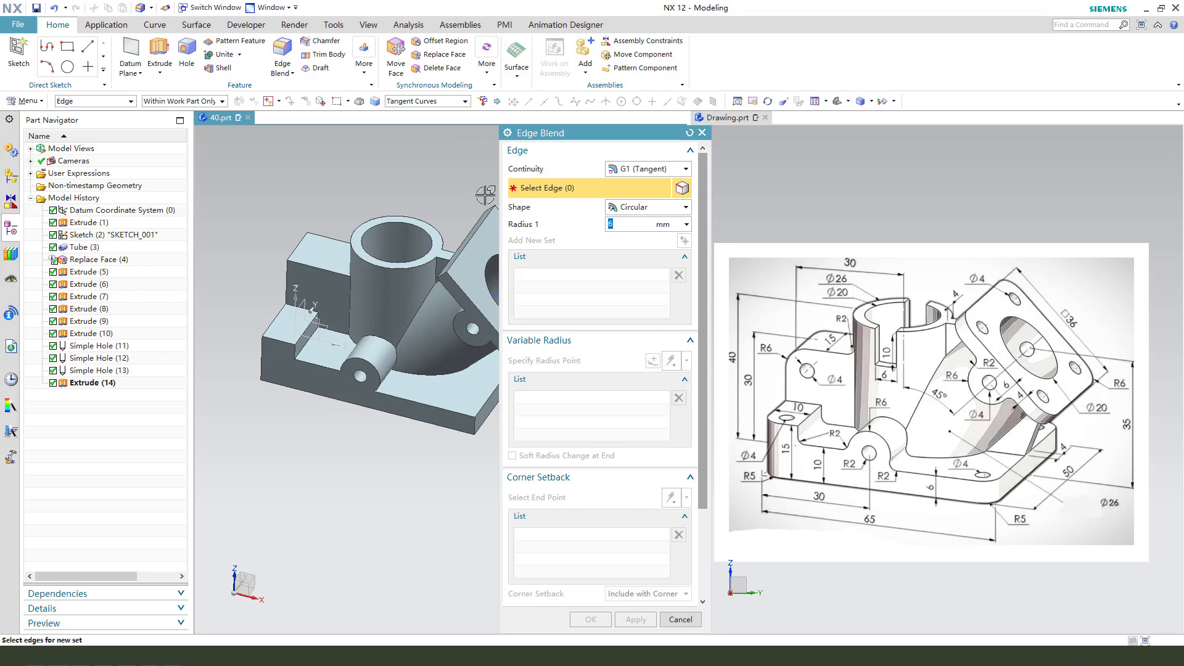
pyautogui.click(301, 278)
pyautogui.scroll(2, 398, 200)
pyautogui.scroll(2, 402, 200)
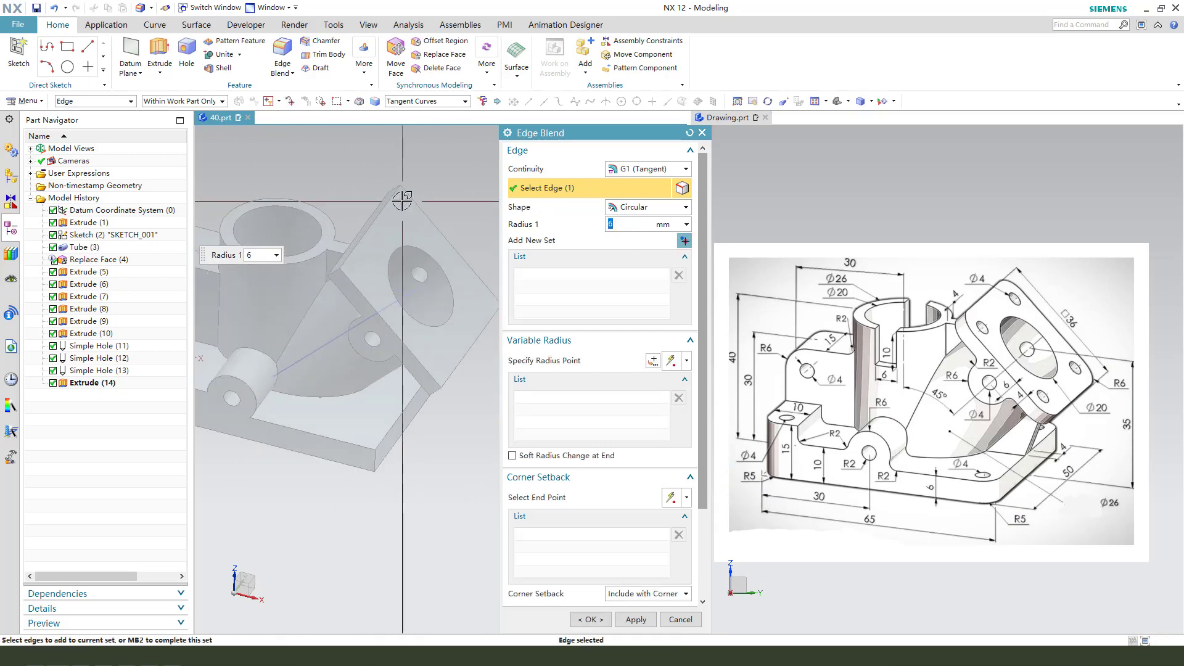
pyautogui.click(403, 200)
pyautogui.scroll(1, 389, 218)
pyautogui.scroll(1, 312, 254)
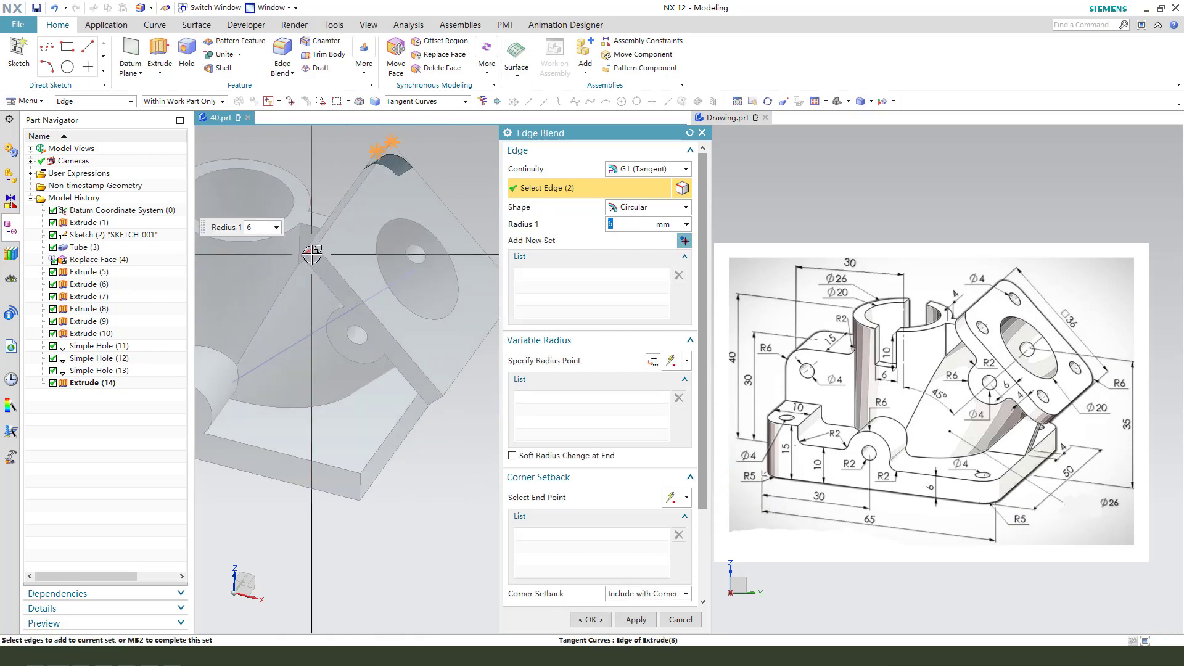
pyautogui.click(312, 254)
pyautogui.click(436, 398)
pyautogui.scroll(-2, 436, 370)
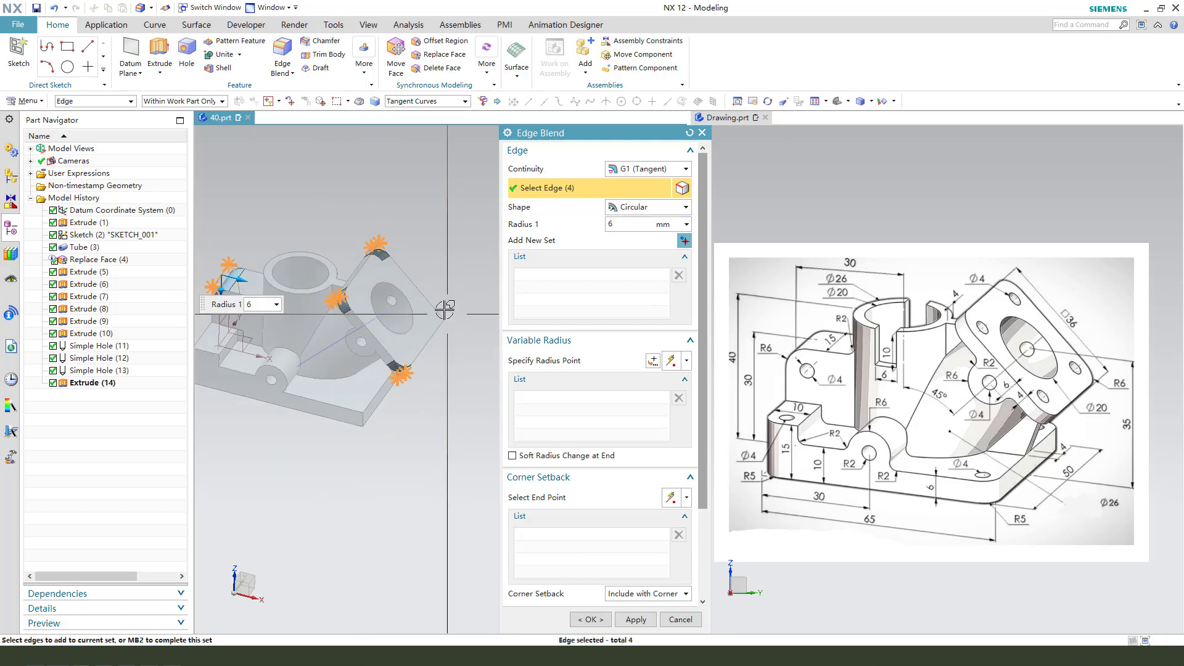
pyautogui.click(441, 317)
pyautogui.moveTo(623, 136); pyautogui.dragTo(976, 153)
pyautogui.scroll(-1, 529, 296)
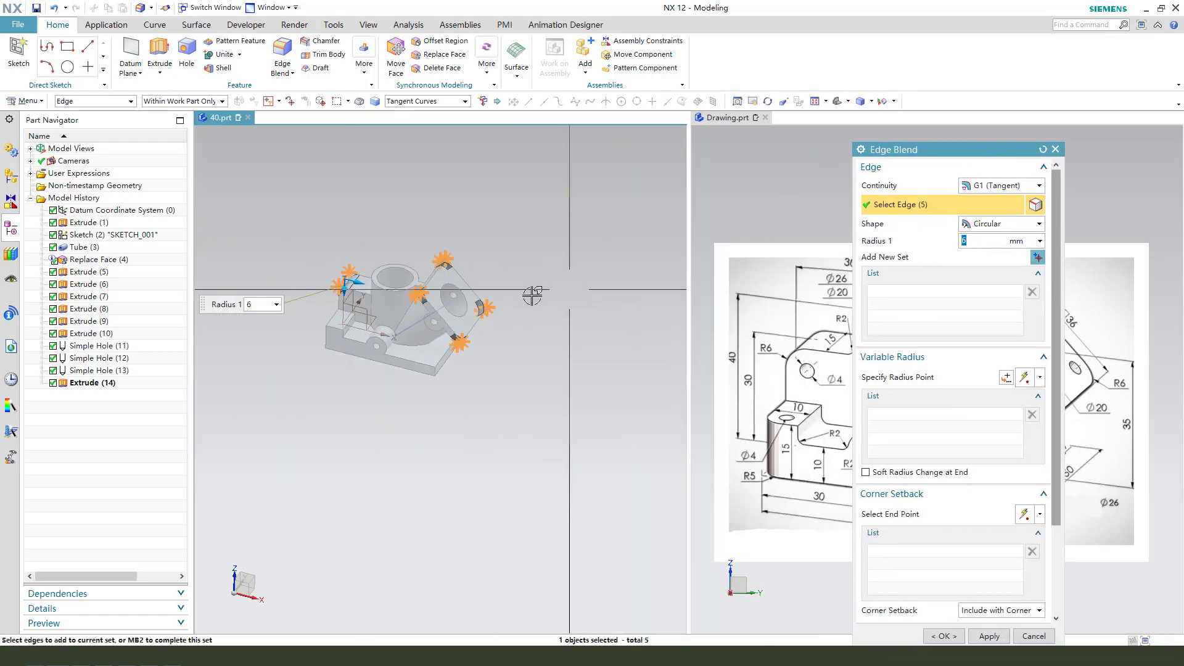
pyautogui.scroll(2, 528, 296)
pyautogui.click(987, 636)
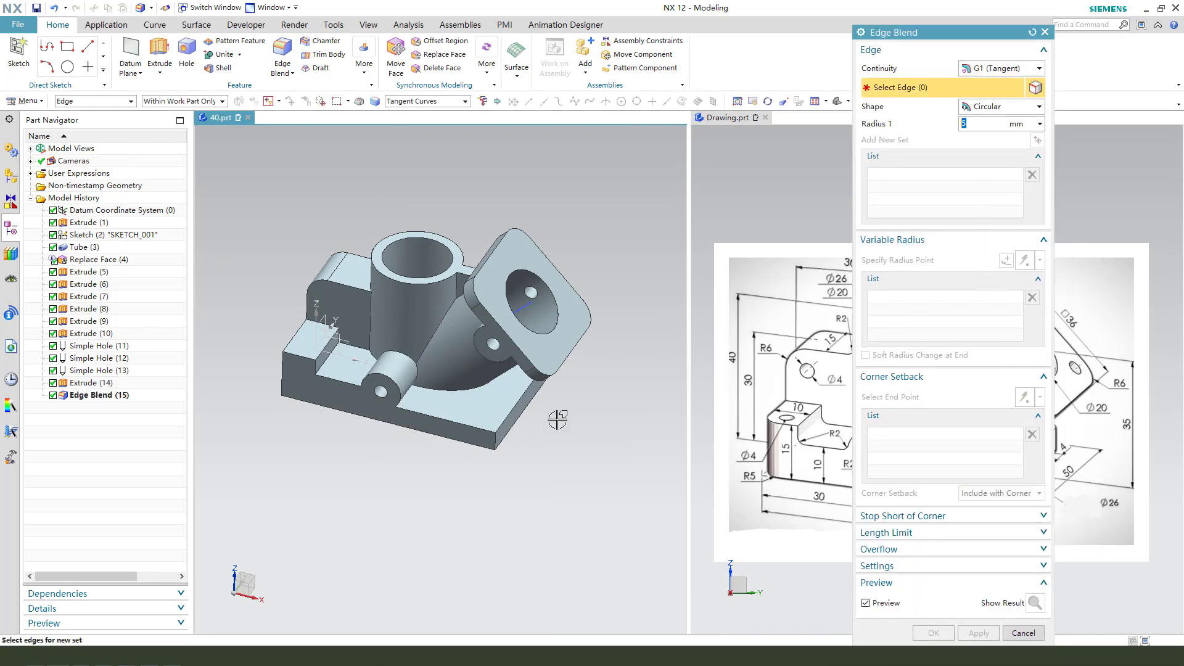
# Round four more base corner edges with a 5 mm edge blend.
pyautogui.click(481, 432)
pyautogui.click(496, 438)
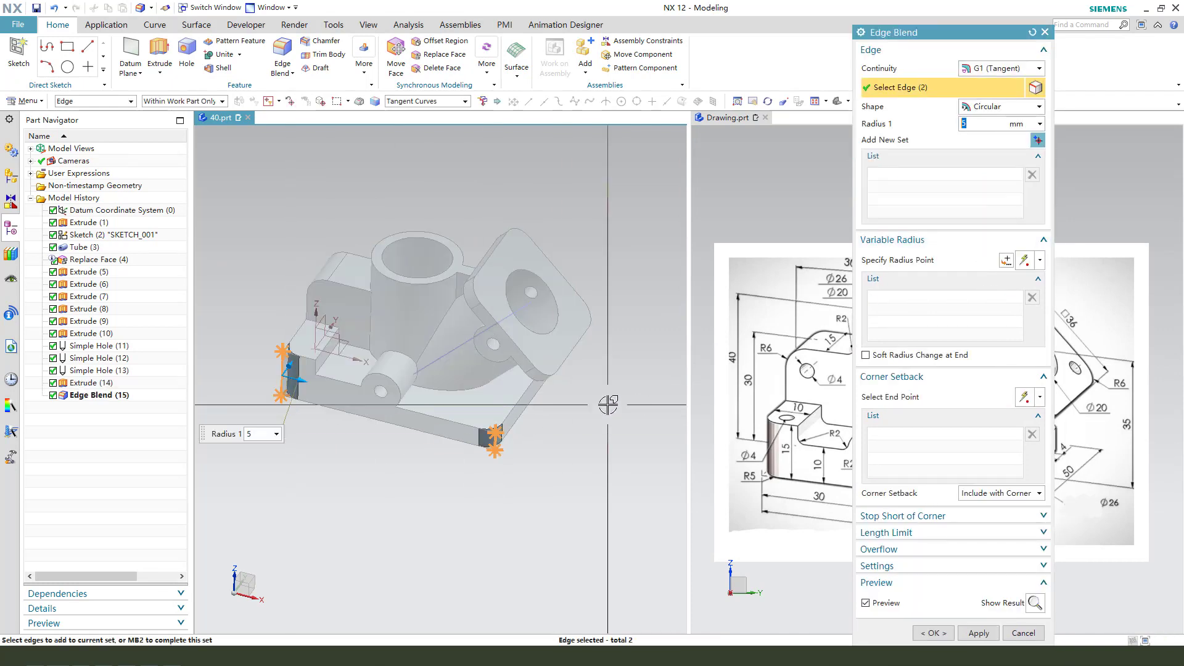
pyautogui.moveTo(602, 402); pyautogui.dragTo(528, 417, button='middle')
pyautogui.click(511, 361)
pyautogui.click(554, 277)
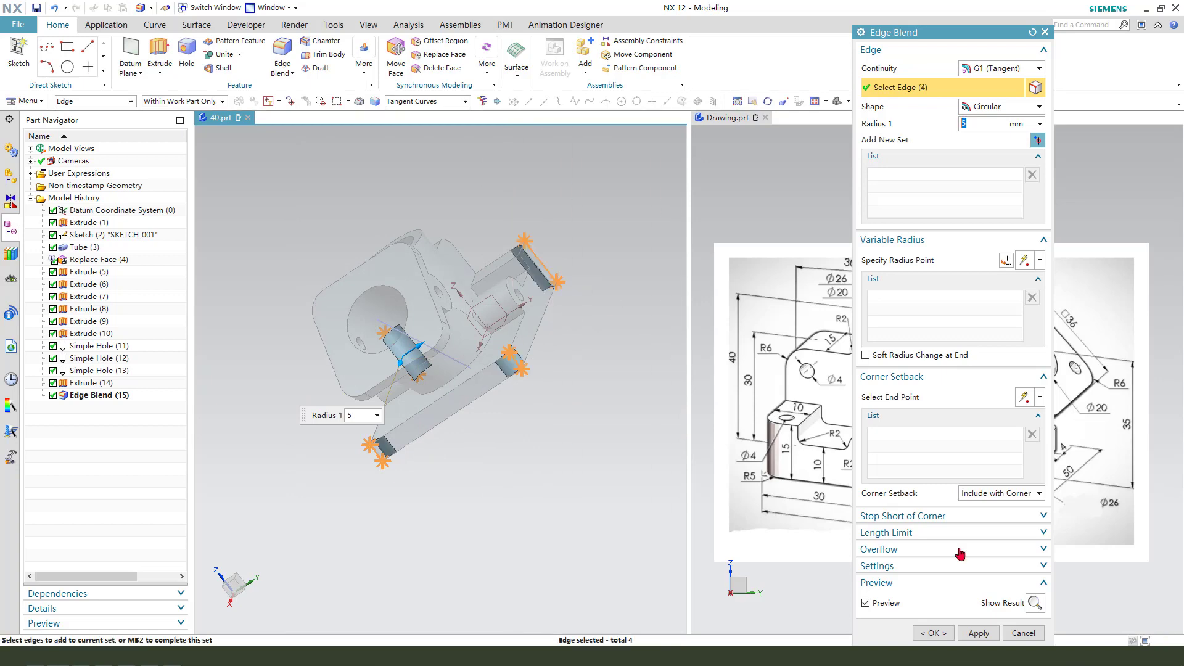
pyautogui.click(979, 634)
pyautogui.moveTo(463, 423)
pyautogui.mouseDown(button='middle')
pyautogui.moveTo(496, 414)
pyautogui.moveTo(486, 412)
pyautogui.mouseUp(button='middle')
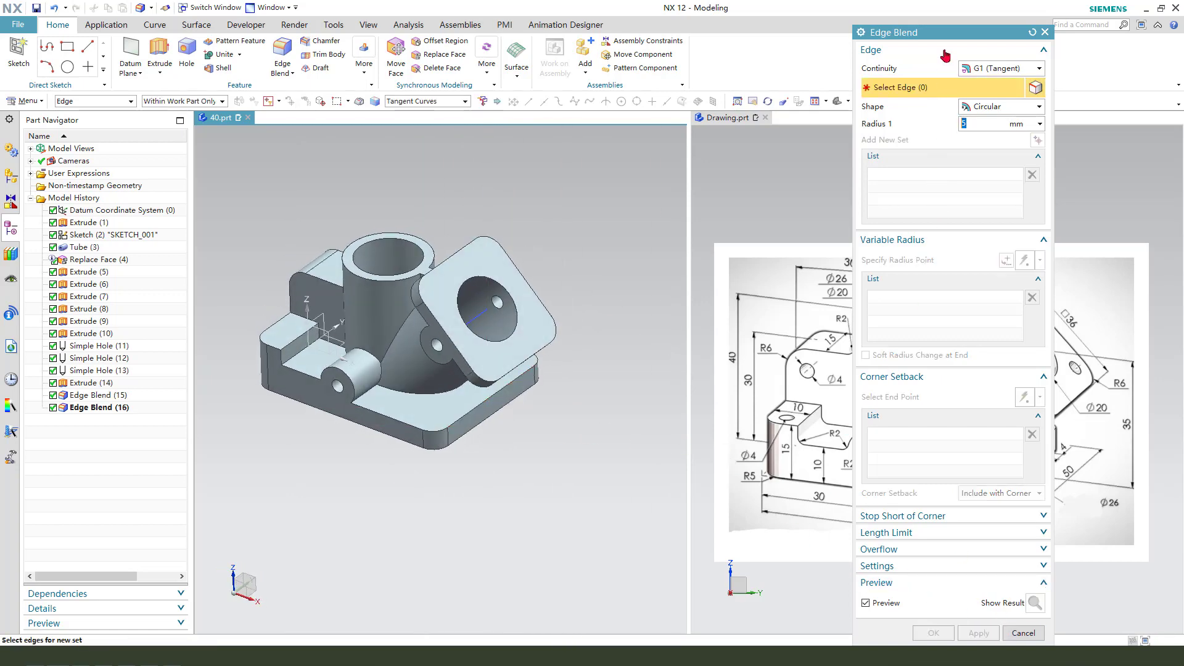
# Round six small edges with a 2 mm edge blend.
pyautogui.moveTo(942, 39); pyautogui.dragTo(1057, 55)
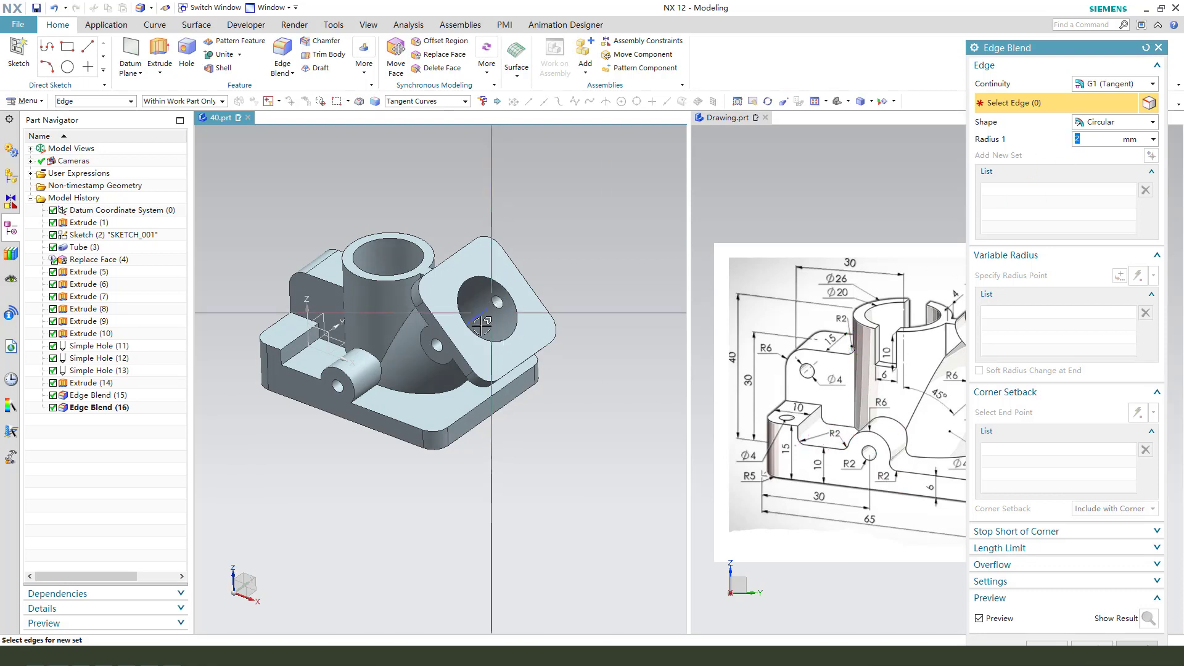
pyautogui.scroll(3, 346, 336)
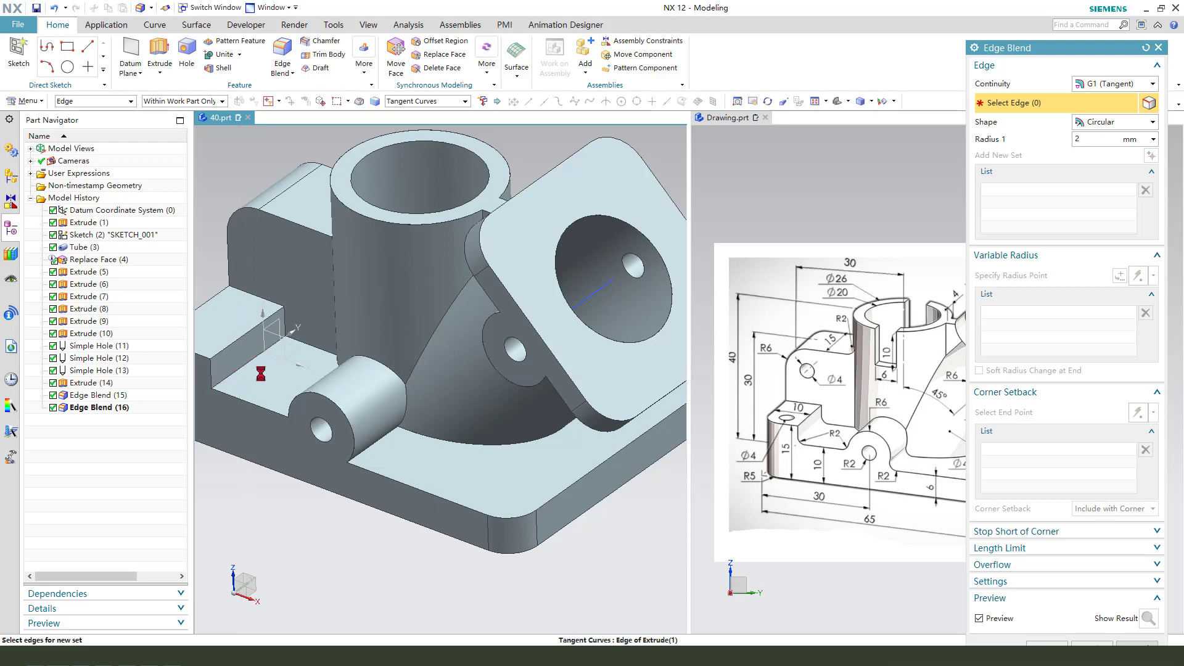
pyautogui.click(260, 374)
pyautogui.click(370, 413)
pyautogui.moveTo(370, 413)
pyautogui.mouseDown(button='middle')
pyautogui.moveTo(327, 396)
pyautogui.moveTo(352, 243)
pyautogui.moveTo(348, 256)
pyautogui.mouseUp(button='middle')
pyautogui.click(333, 396)
pyautogui.click(388, 264)
pyautogui.click(414, 224)
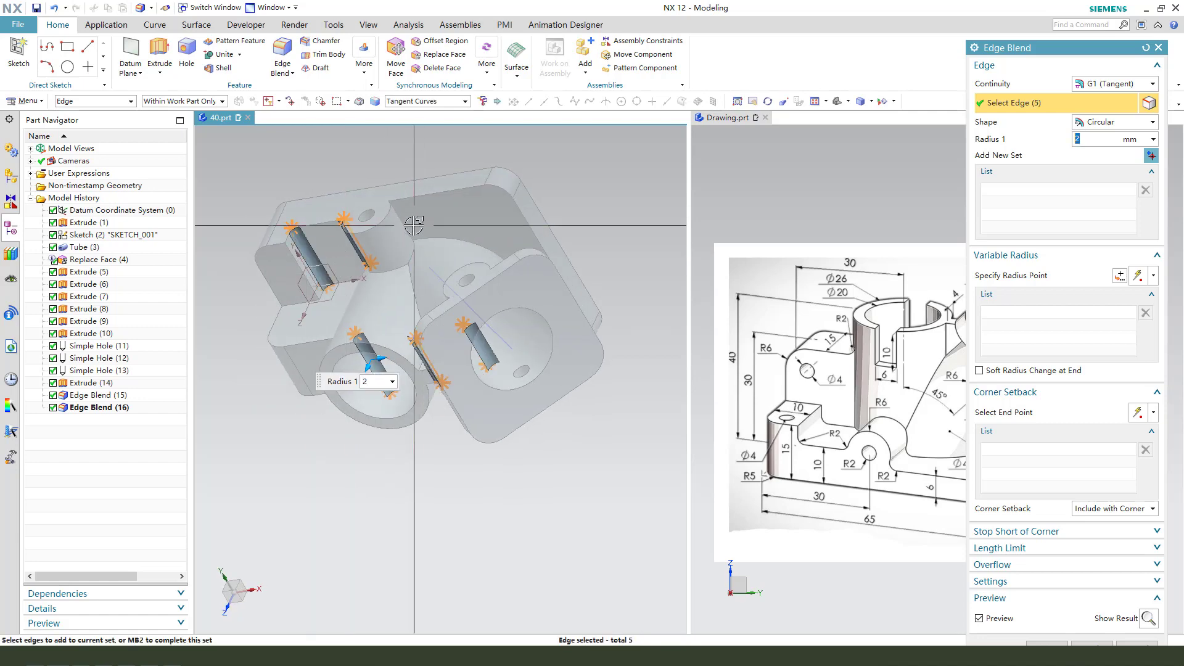
pyautogui.moveTo(402, 225)
pyautogui.mouseDown(button='middle')
pyautogui.moveTo(360, 233)
pyautogui.moveTo(422, 308)
pyautogui.moveTo(399, 291)
pyautogui.mouseUp(button='middle')
pyautogui.click(360, 232)
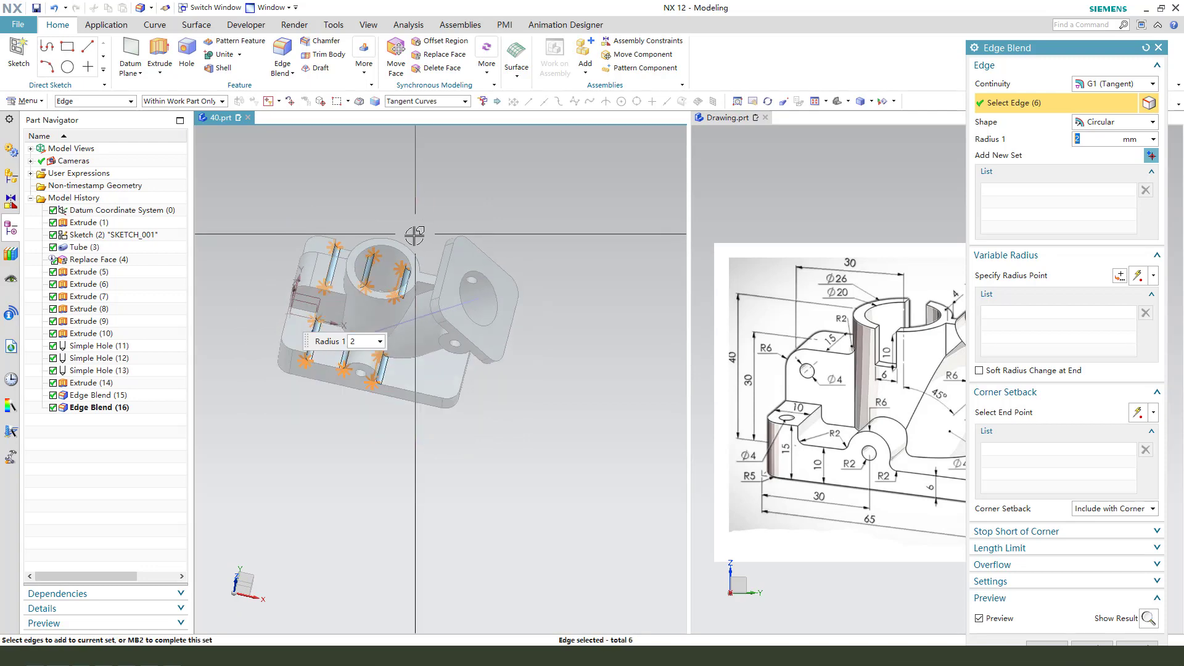
pyautogui.middleClick(335, 314)
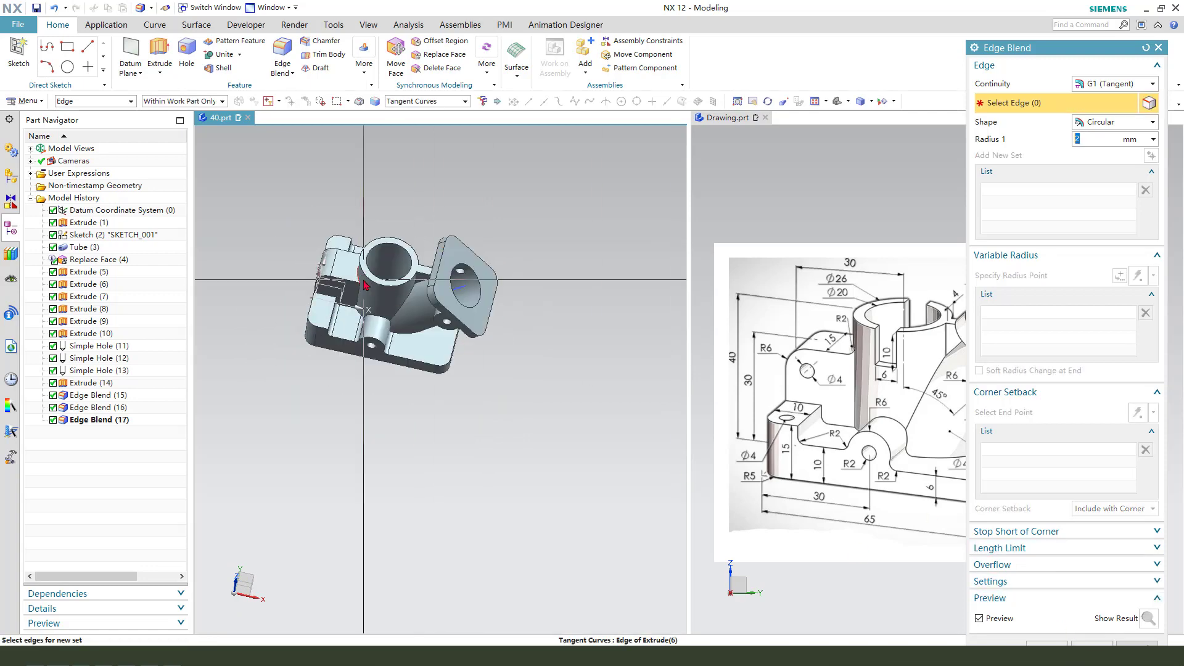
# Add a 2 mm blend on the edge beside the cylinder and finish blending.
pyautogui.moveTo(436, 296)
pyautogui.mouseDown(button='middle')
pyautogui.moveTo(456, 291)
pyautogui.moveTo(417, 271)
pyautogui.mouseUp(button='middle')
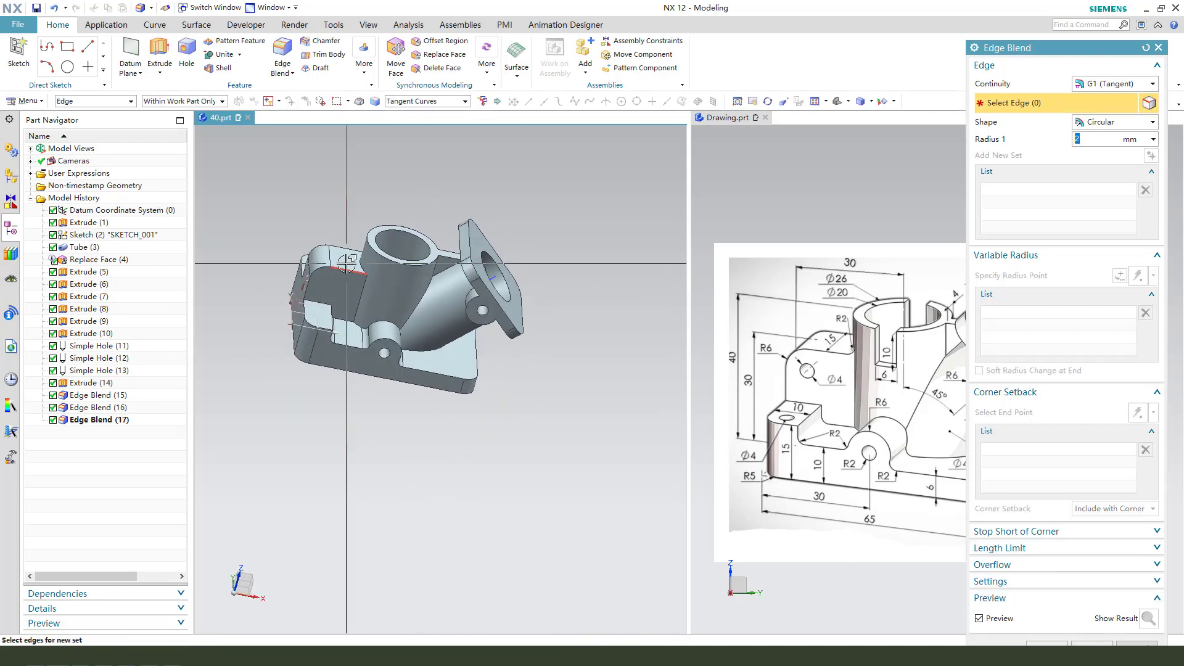
pyautogui.scroll(5, 417, 271)
pyautogui.click(416, 270)
pyautogui.scroll(-3, 416, 270)
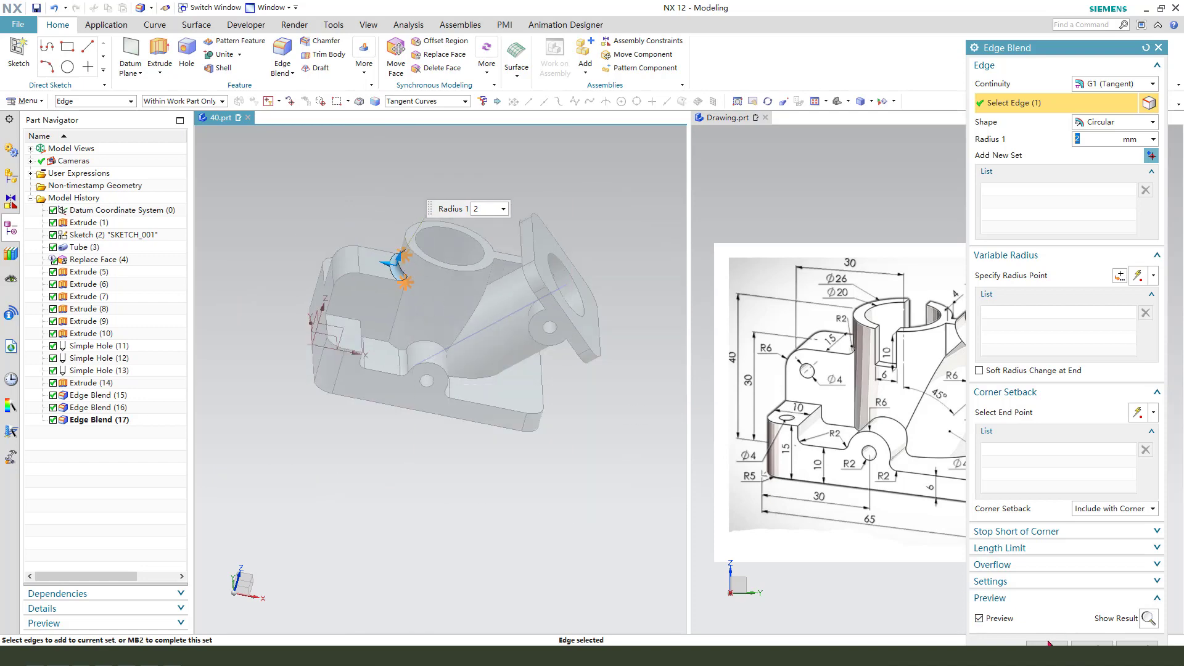
pyautogui.middleClick(680, 426)
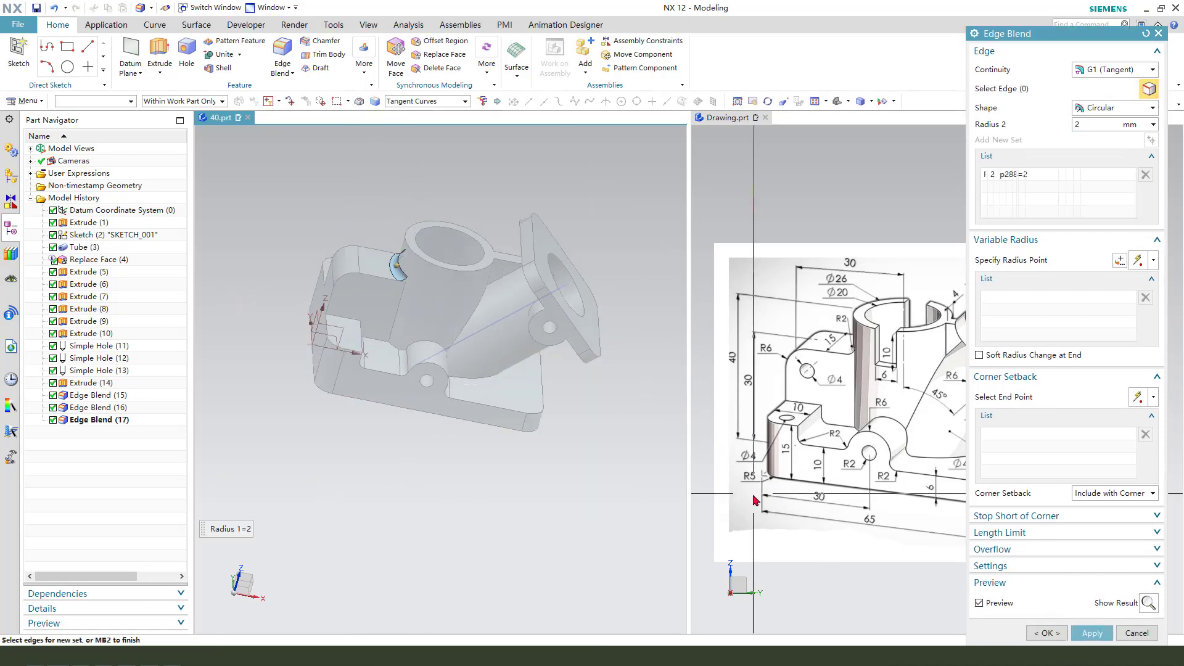
pyautogui.click(1053, 633)
pyautogui.moveTo(547, 379); pyautogui.dragTo(556, 370, button='middle')
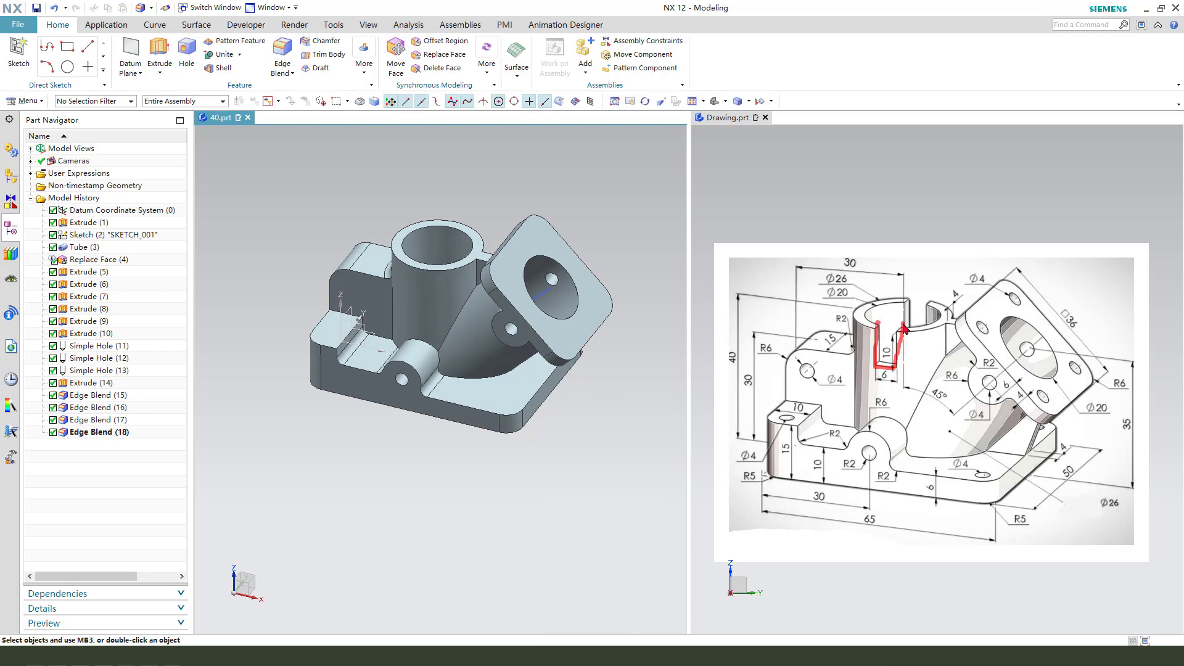
pyautogui.click(524, 292)
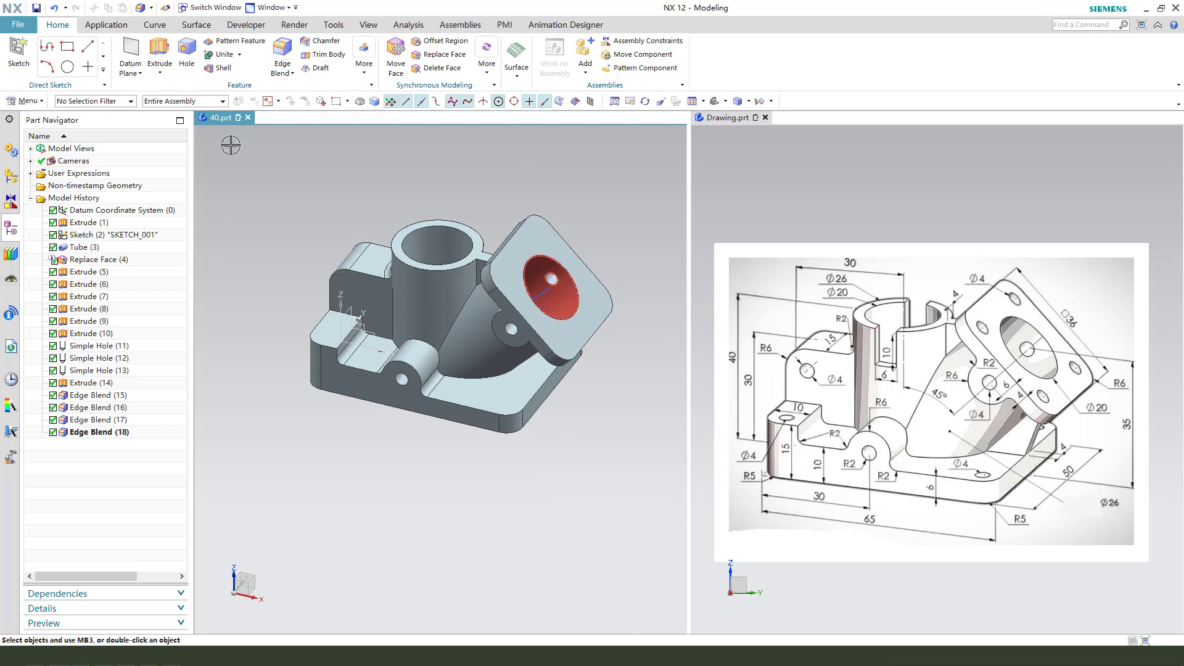
# Sketch a rectangle on the flat face over the vertical cylinder.
pyautogui.click(361, 324)
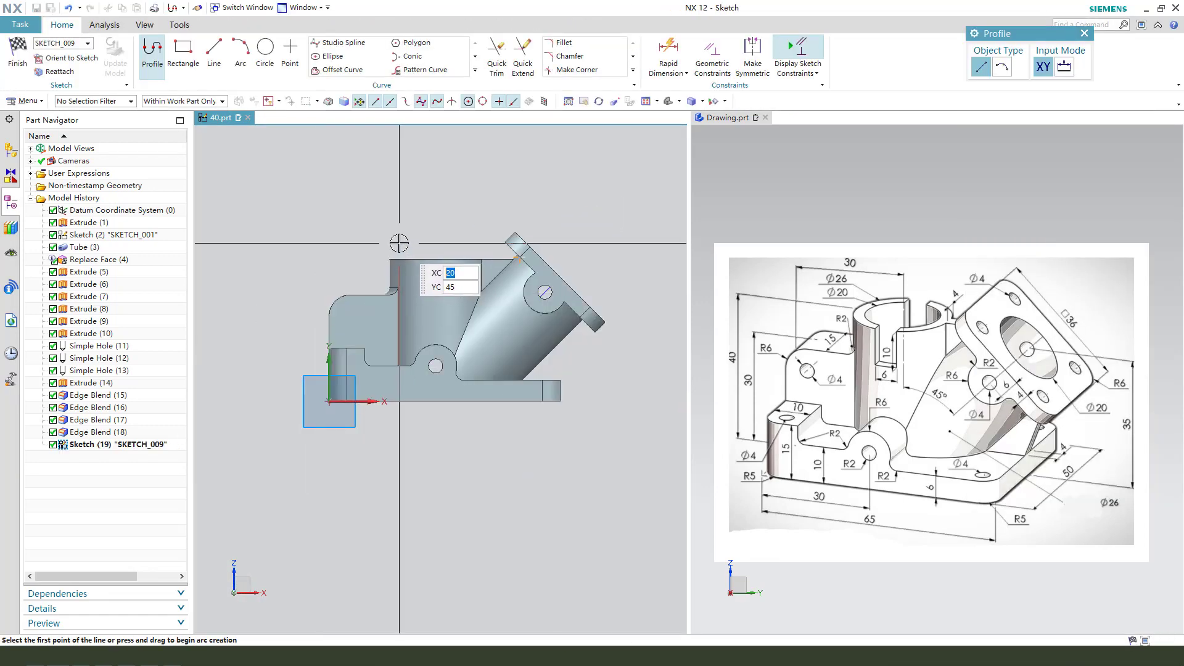
pyautogui.click(180, 61)
pyautogui.scroll(2, 410, 219)
pyautogui.scroll(1, 411, 222)
pyautogui.click(416, 244)
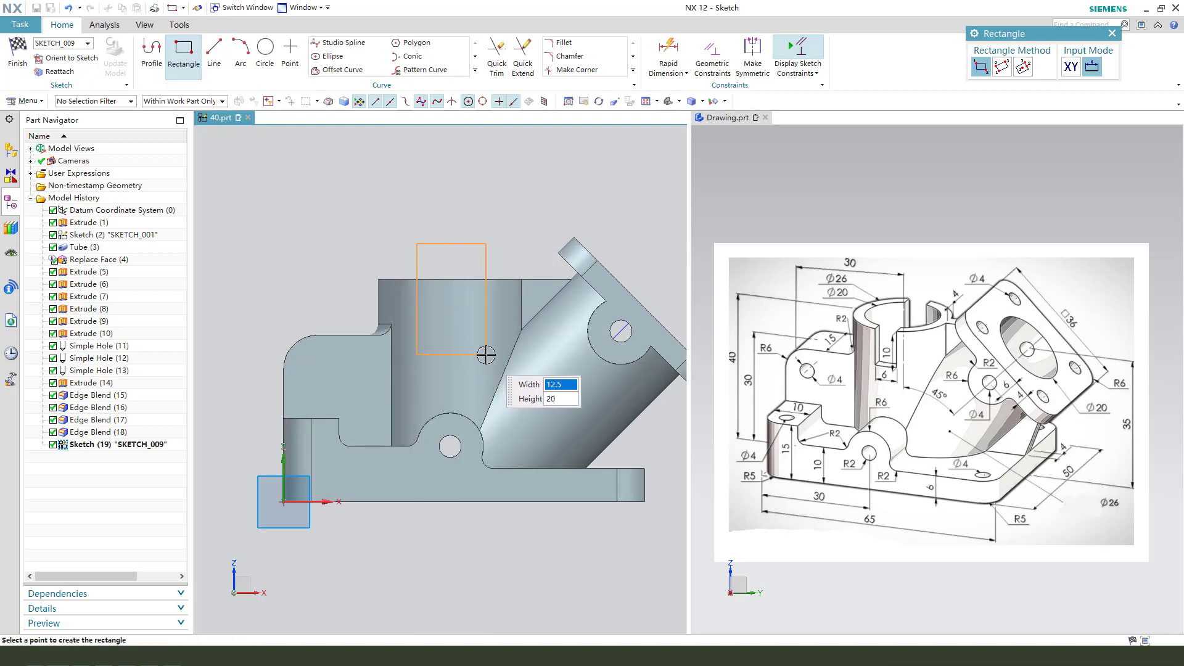
pyautogui.click(485, 354)
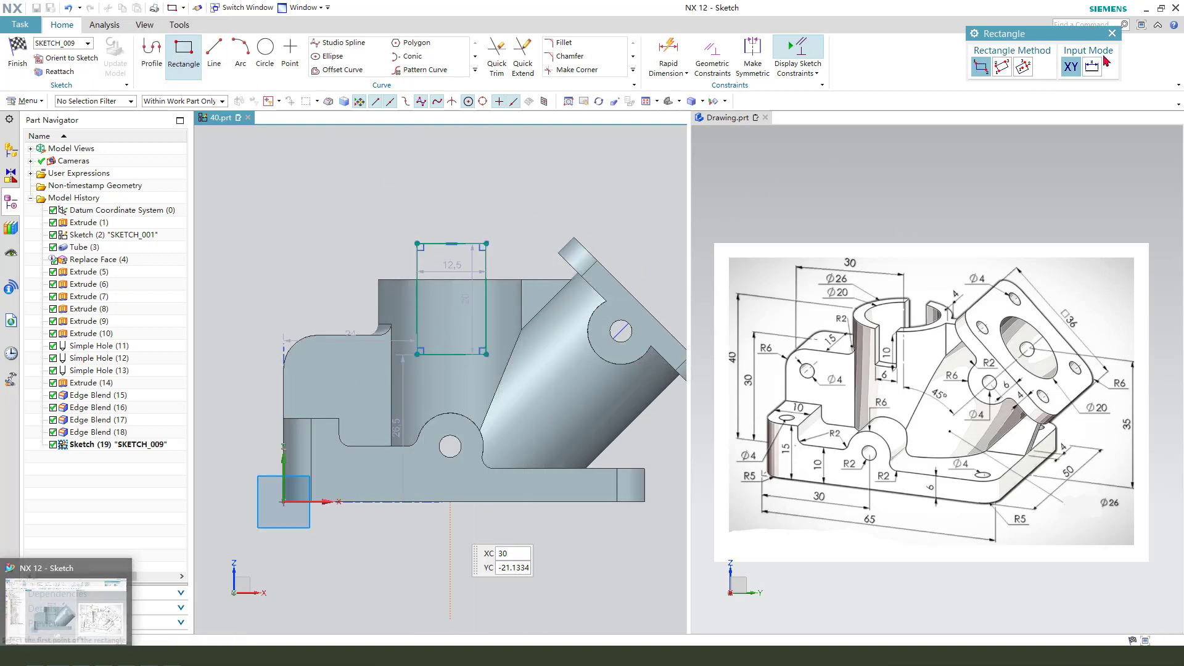
pyautogui.click(1113, 33)
pyautogui.moveTo(435, 306); pyautogui.dragTo(449, 260, button='middle')
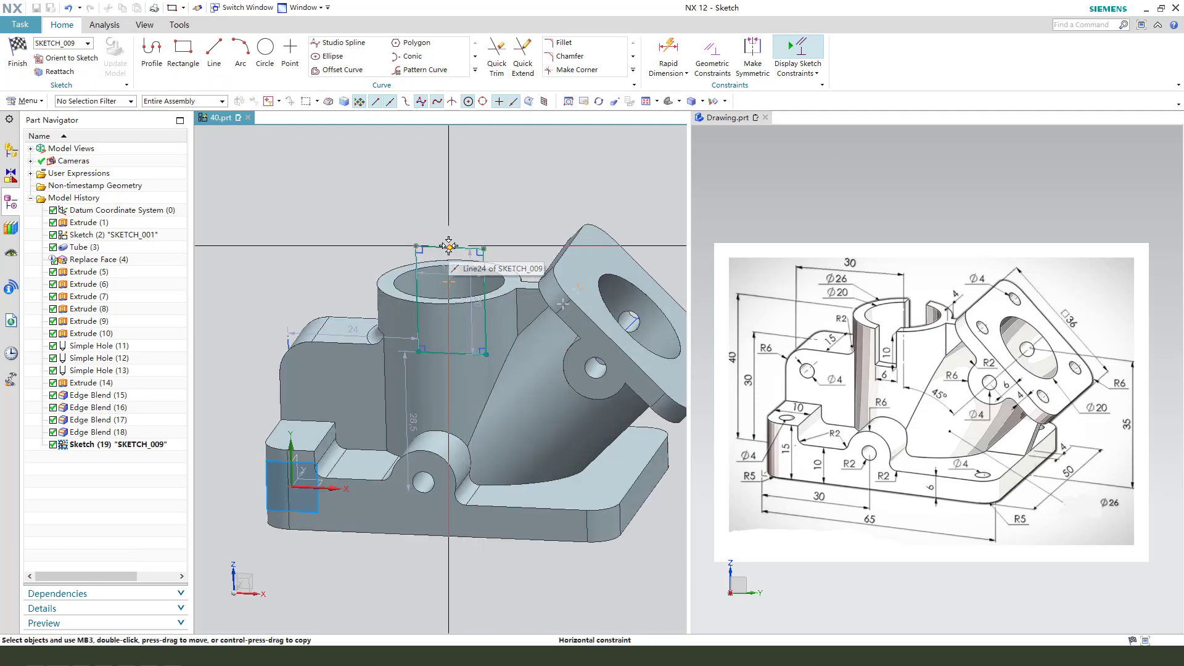
pyautogui.scroll(2, 458, 264)
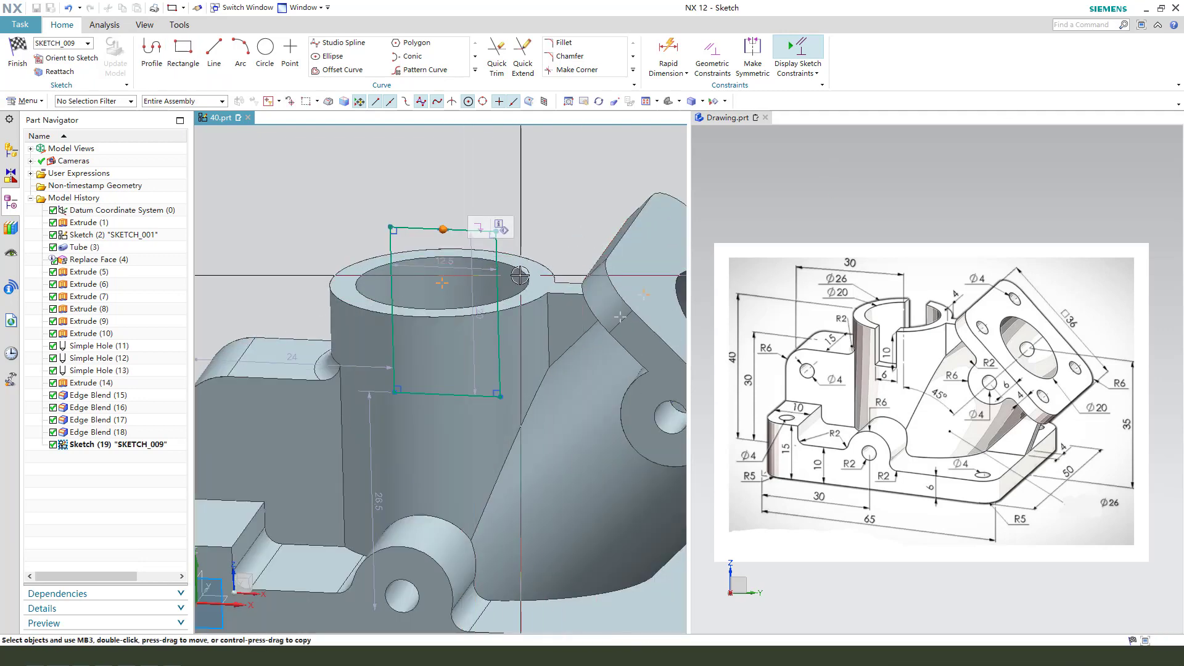
# Constrain the rectangle to the hole centre, dimension it 6 × 10 mm, and finish.
pyautogui.click(443, 282)
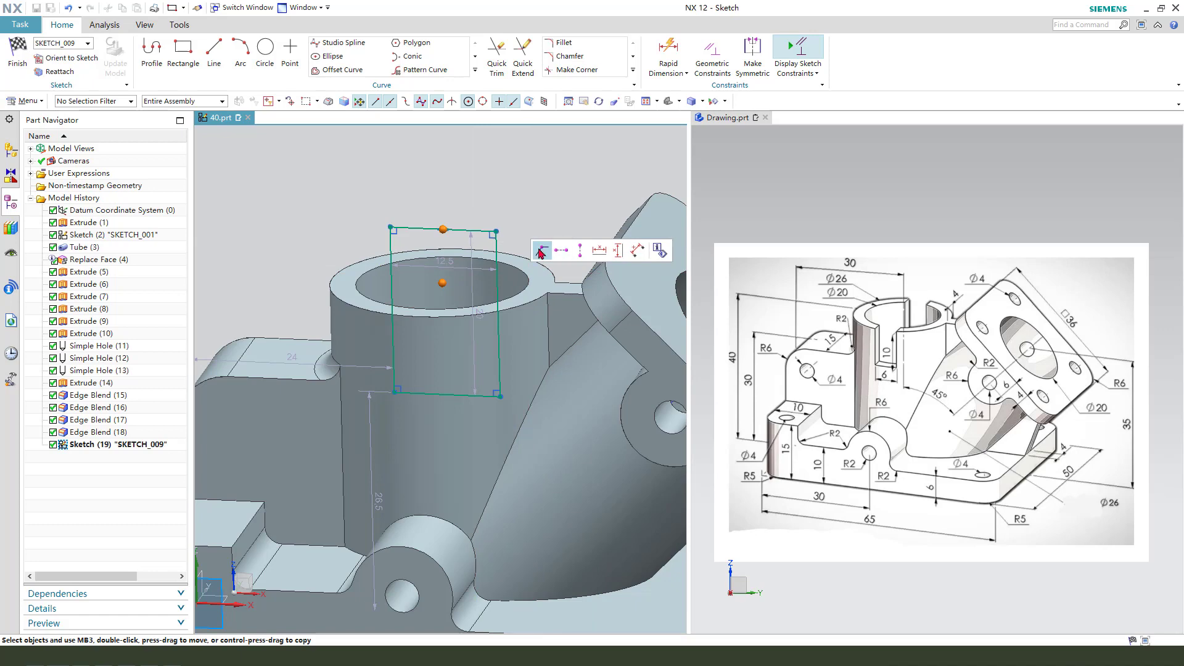
pyautogui.click(540, 252)
pyautogui.press('F8')
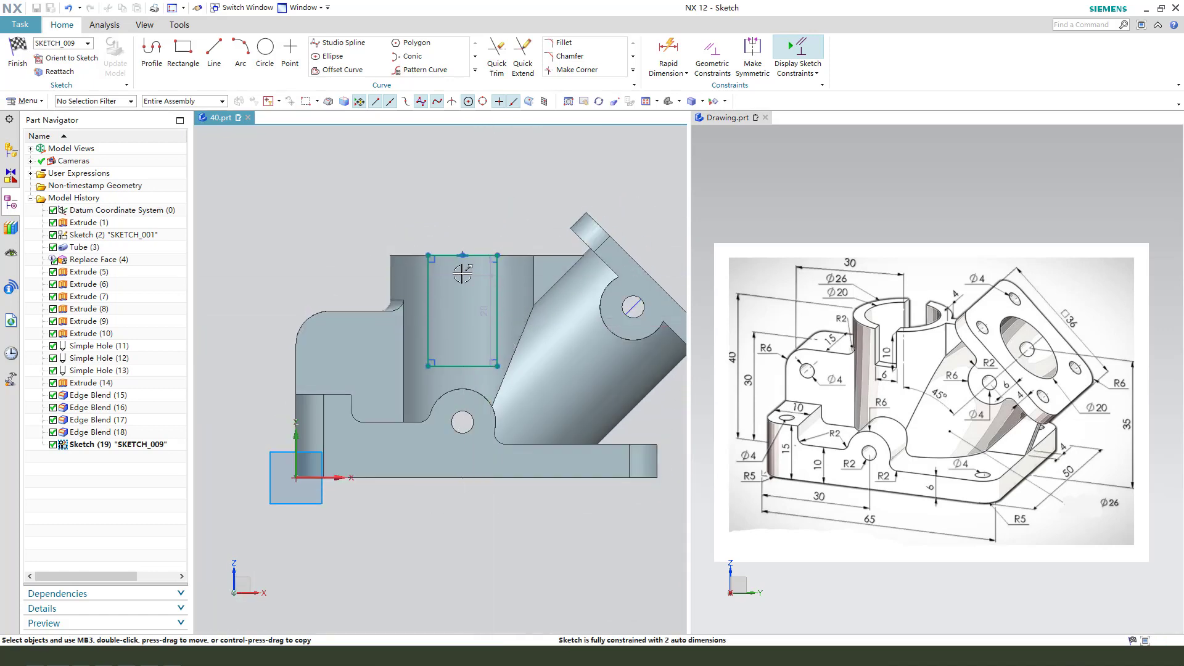
pyautogui.moveTo(461, 274); pyautogui.dragTo(470, 216)
pyautogui.click(469, 215)
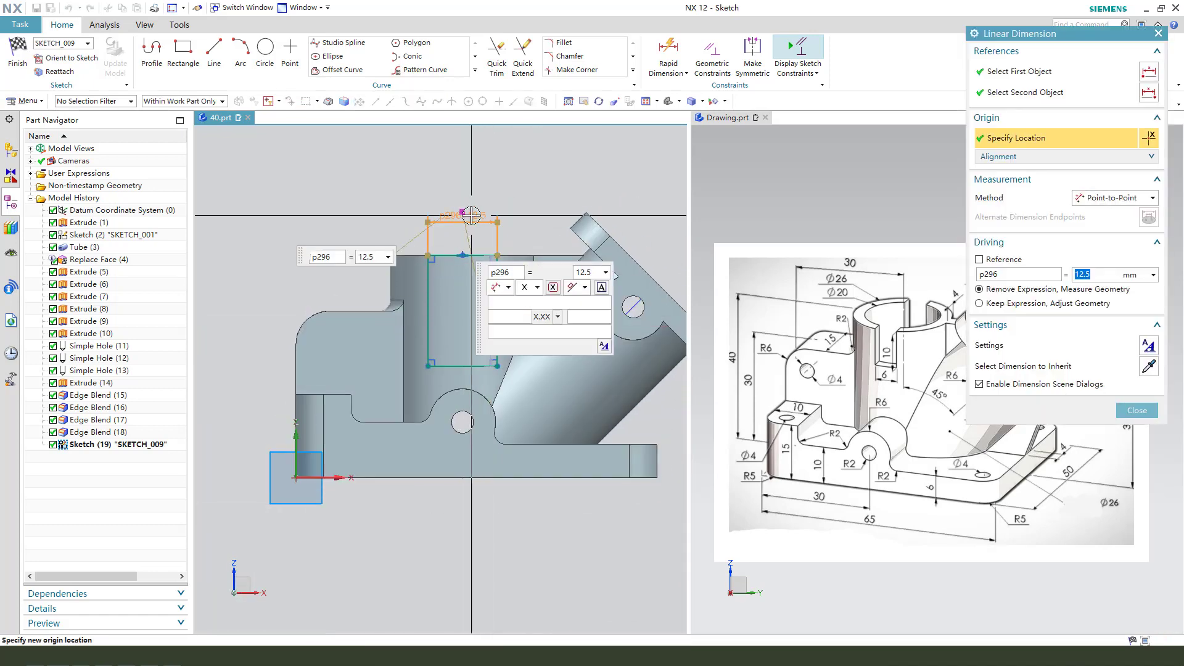
pyautogui.write('6')
pyautogui.press('Return')
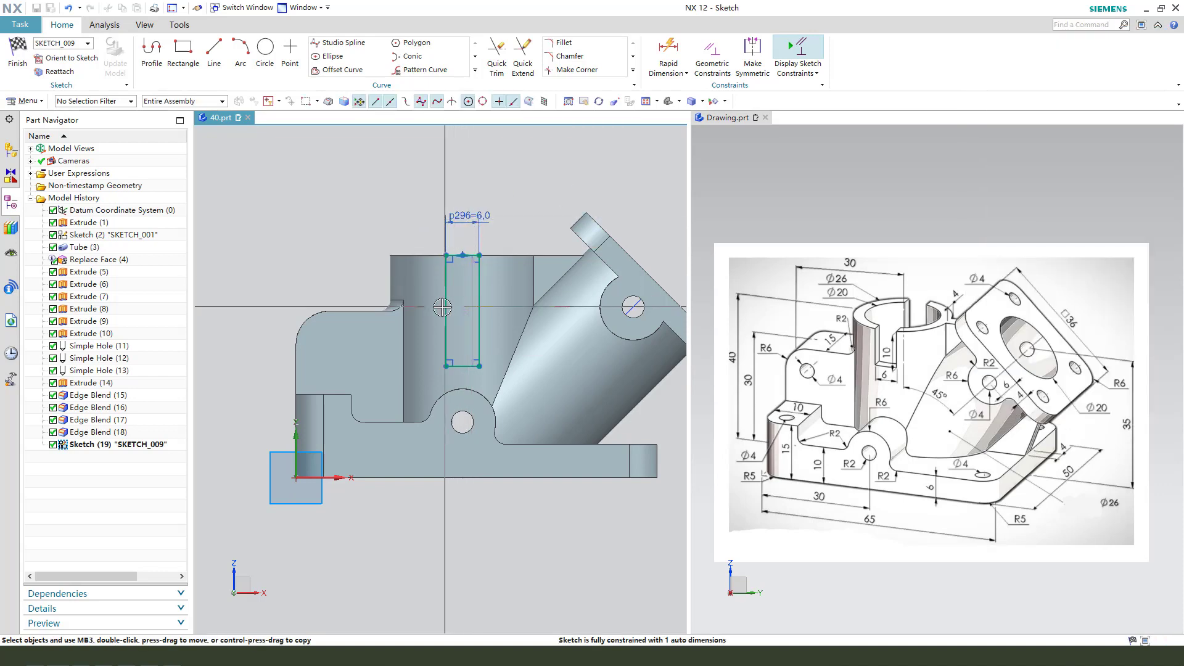
pyautogui.doubleClick(500, 302)
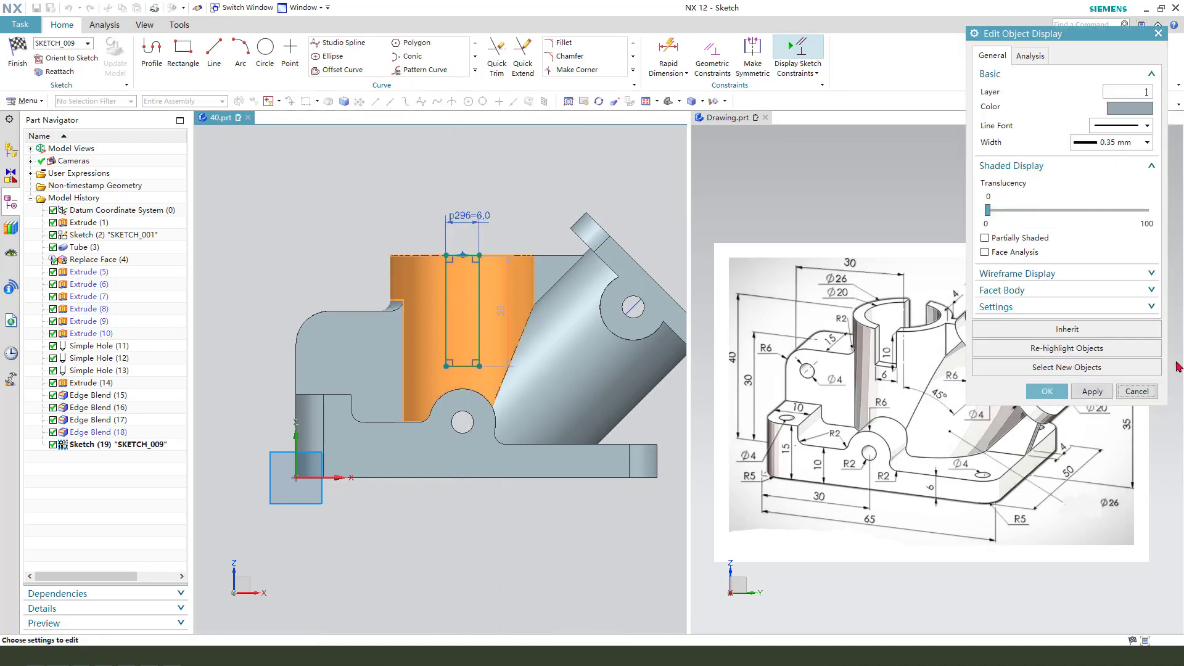
pyautogui.click(1138, 393)
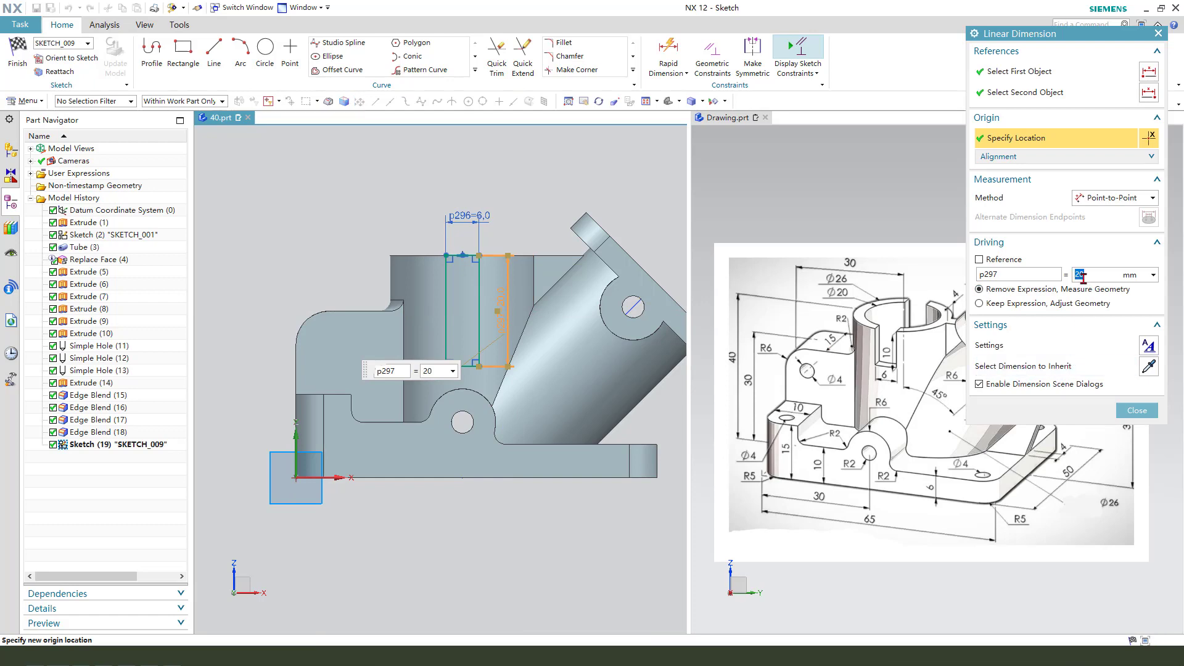
pyautogui.middleClick(569, 306)
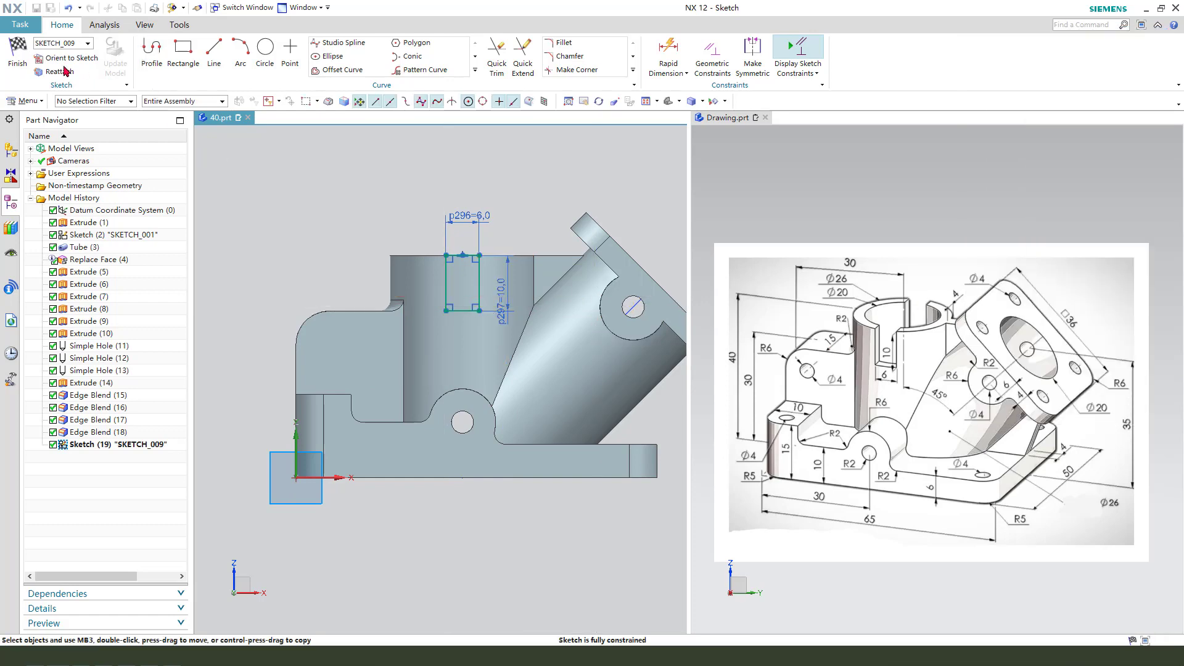
pyautogui.click(34, 67)
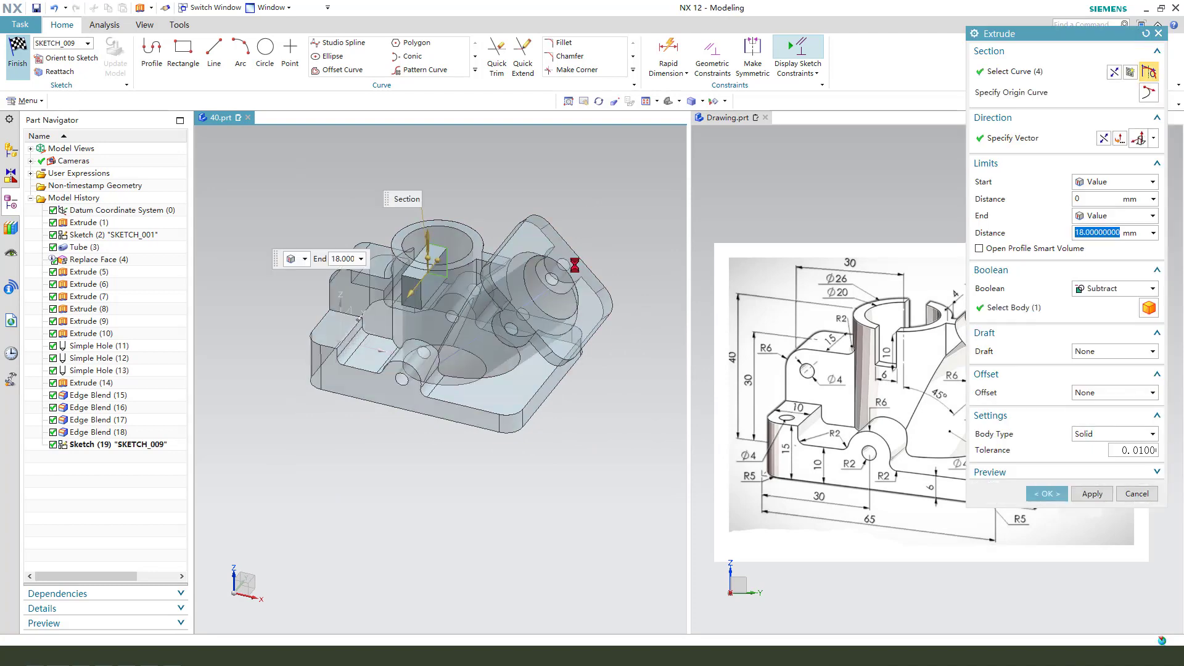
# Extrude the 6 × 10 mm slot Through All at start and end as a cut.
pyautogui.click(1106, 215)
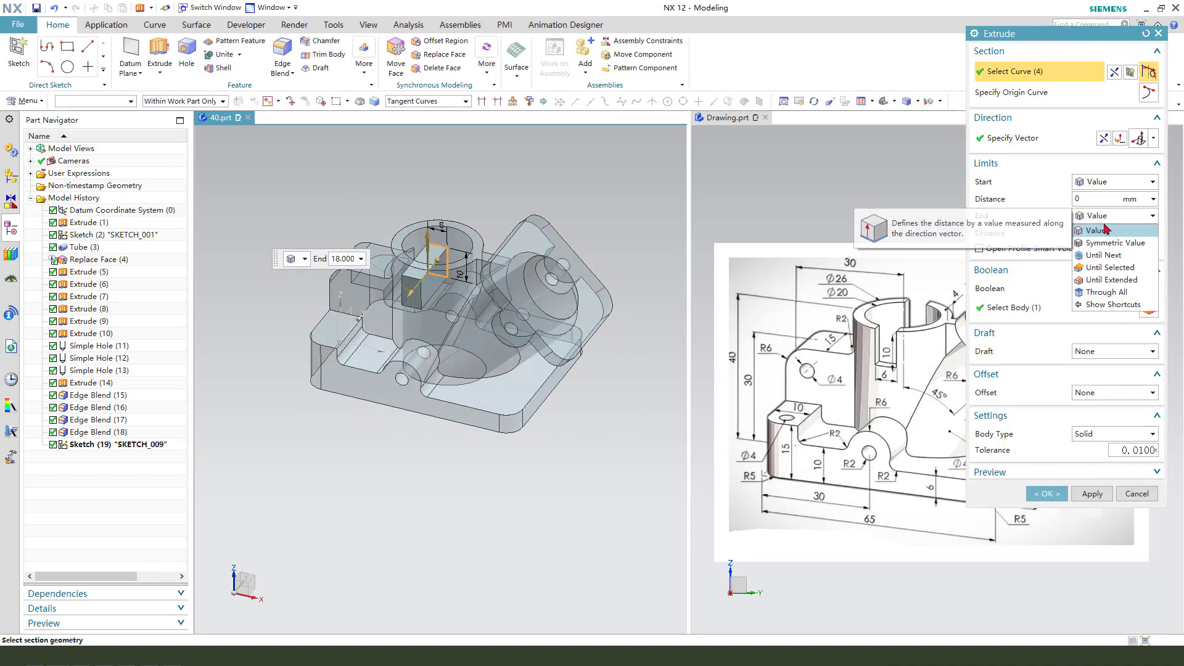
pyautogui.click(1108, 291)
pyautogui.click(1106, 184)
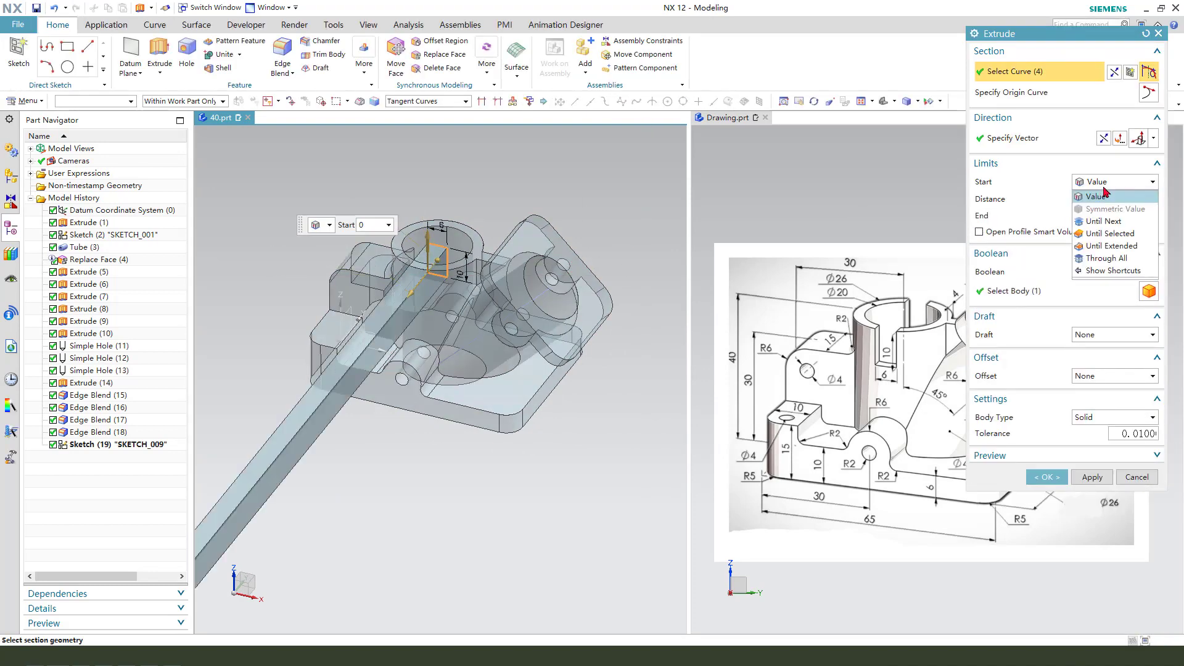
pyautogui.click(1119, 264)
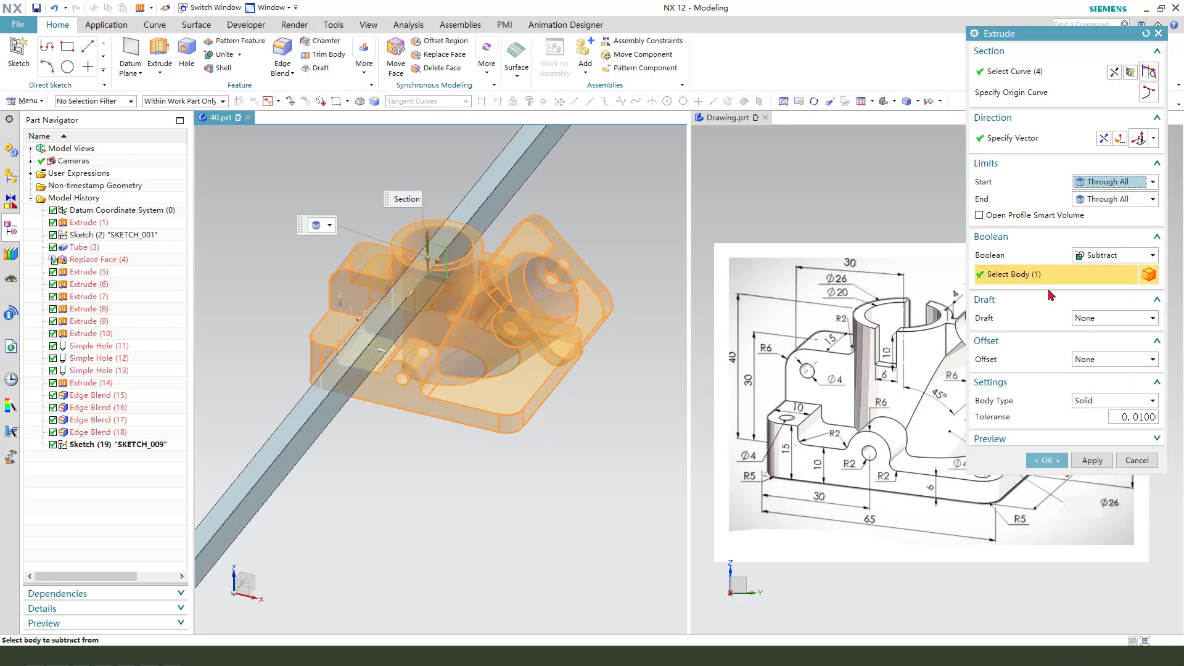
pyautogui.click(1049, 462)
pyautogui.moveTo(518, 306); pyautogui.dragTo(559, 325, button='middle')
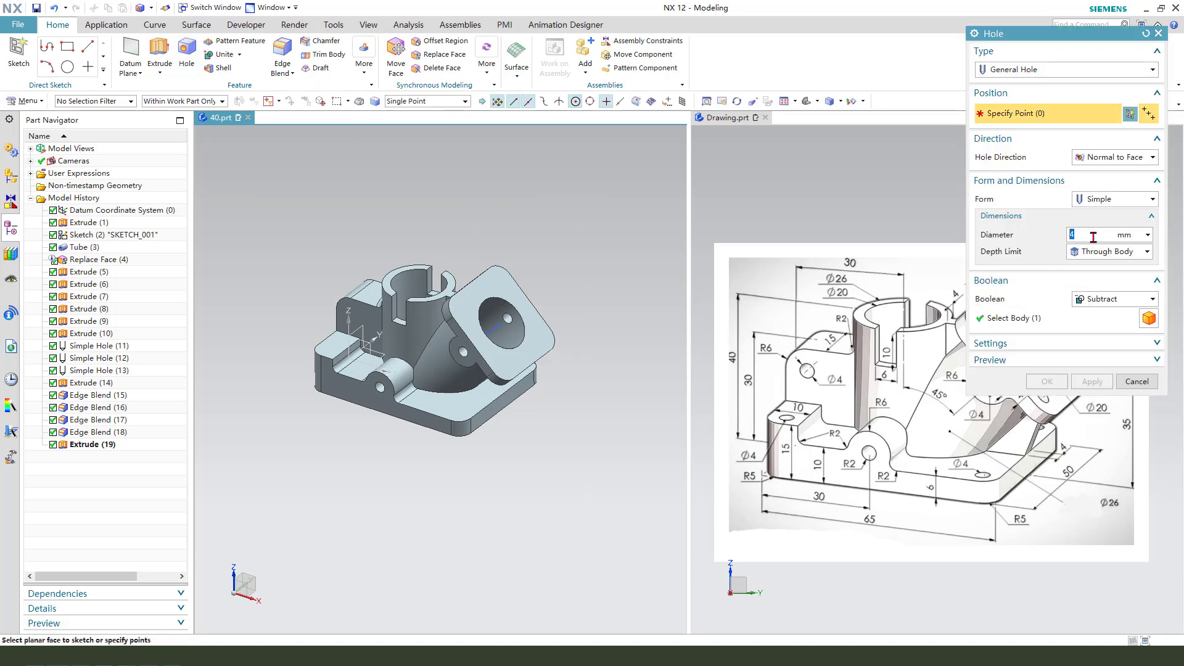
pyautogui.scroll(3, 501, 268)
pyautogui.scroll(1, 501, 267)
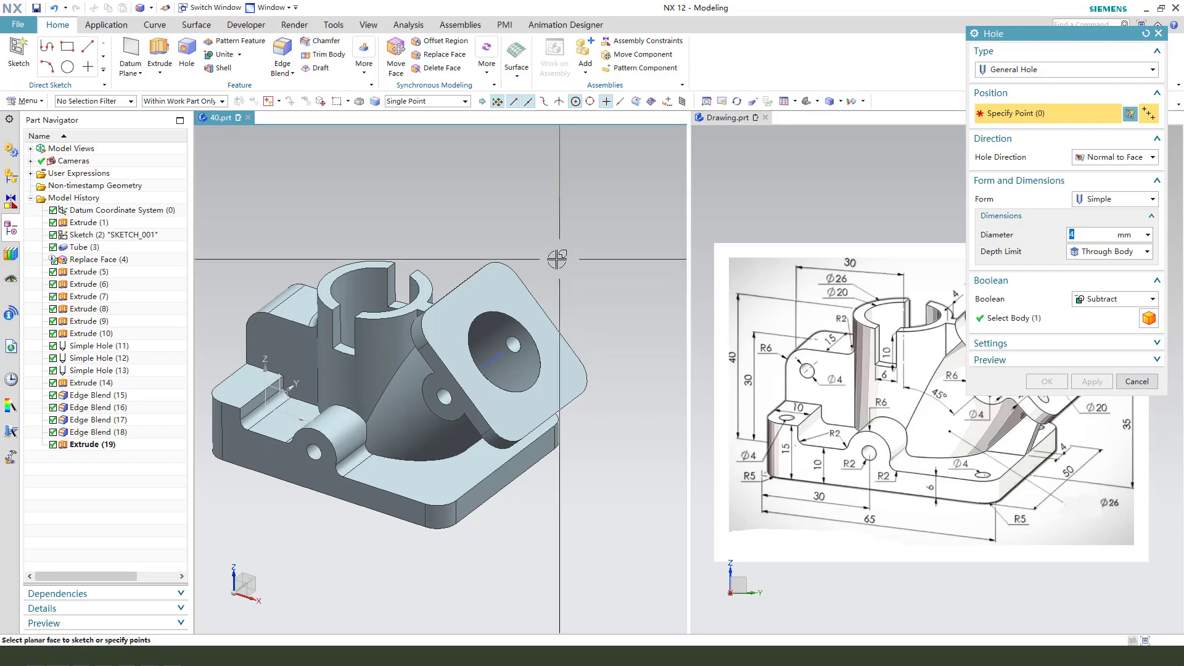
# Place 4 mm holes at the four flange corners with depth limit Until Next.
pyautogui.click(472, 264)
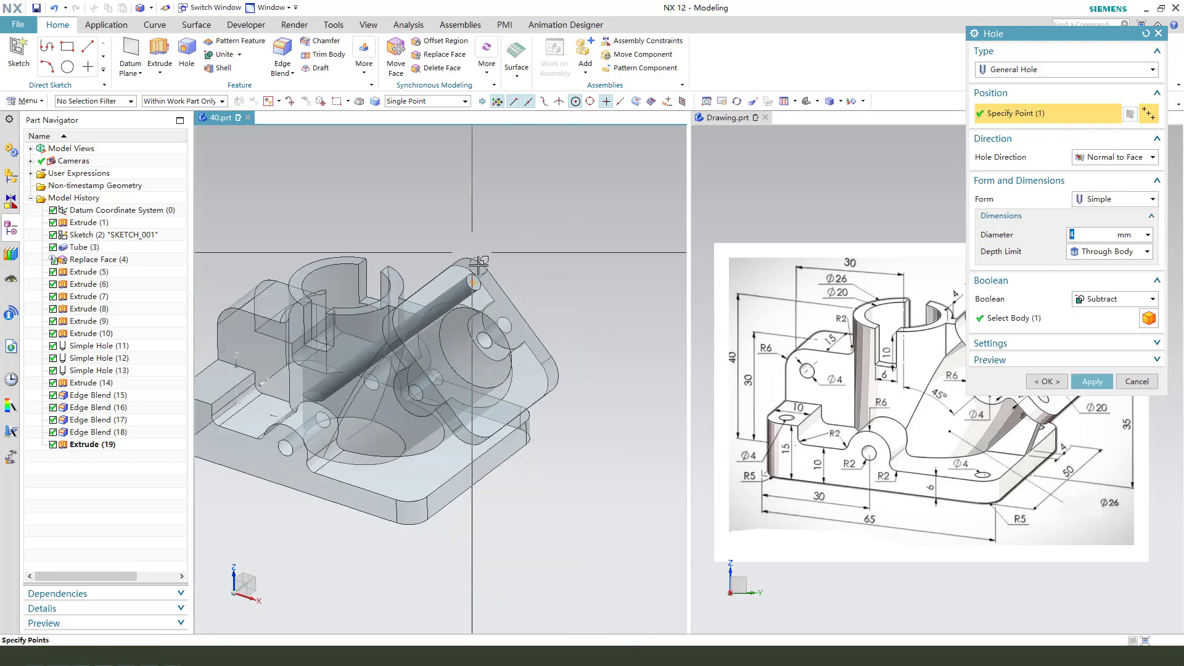
pyautogui.click(554, 380)
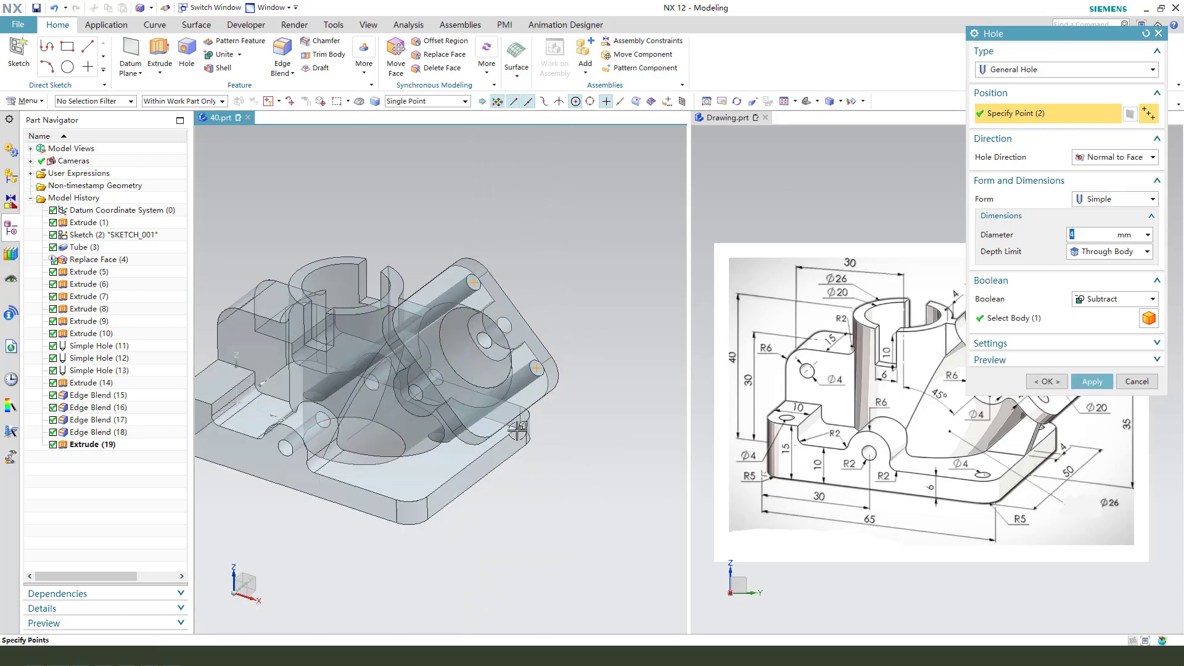
pyautogui.scroll(2, 477, 440)
pyautogui.click(467, 384)
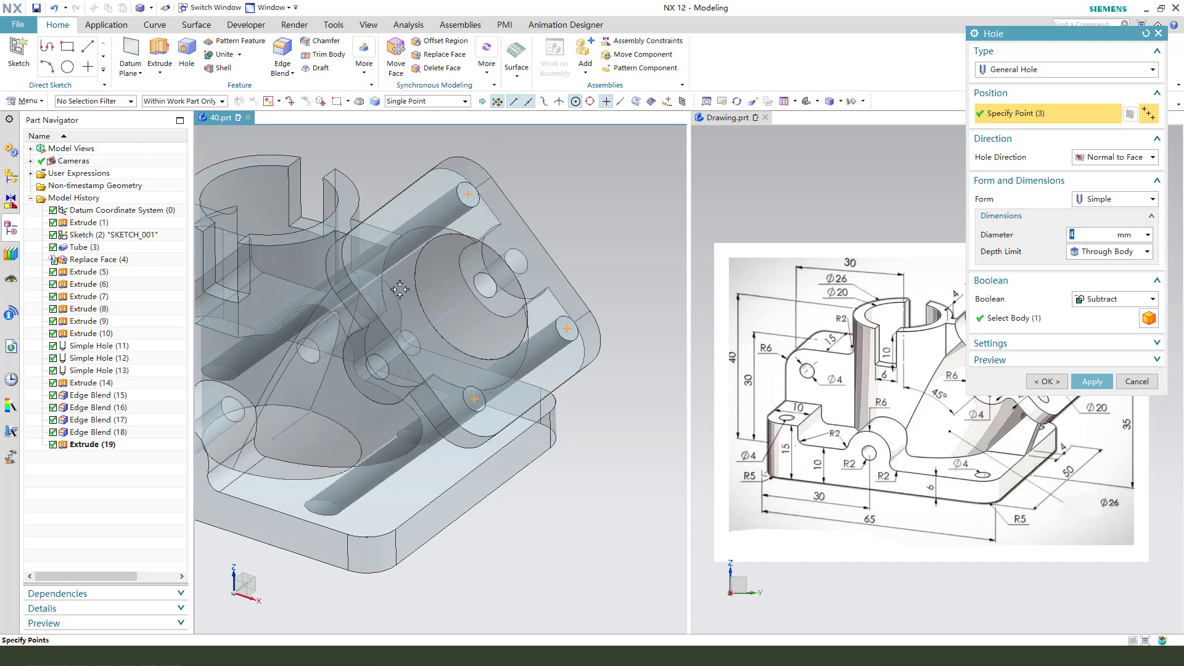
pyautogui.click(354, 256)
pyautogui.click(1104, 251)
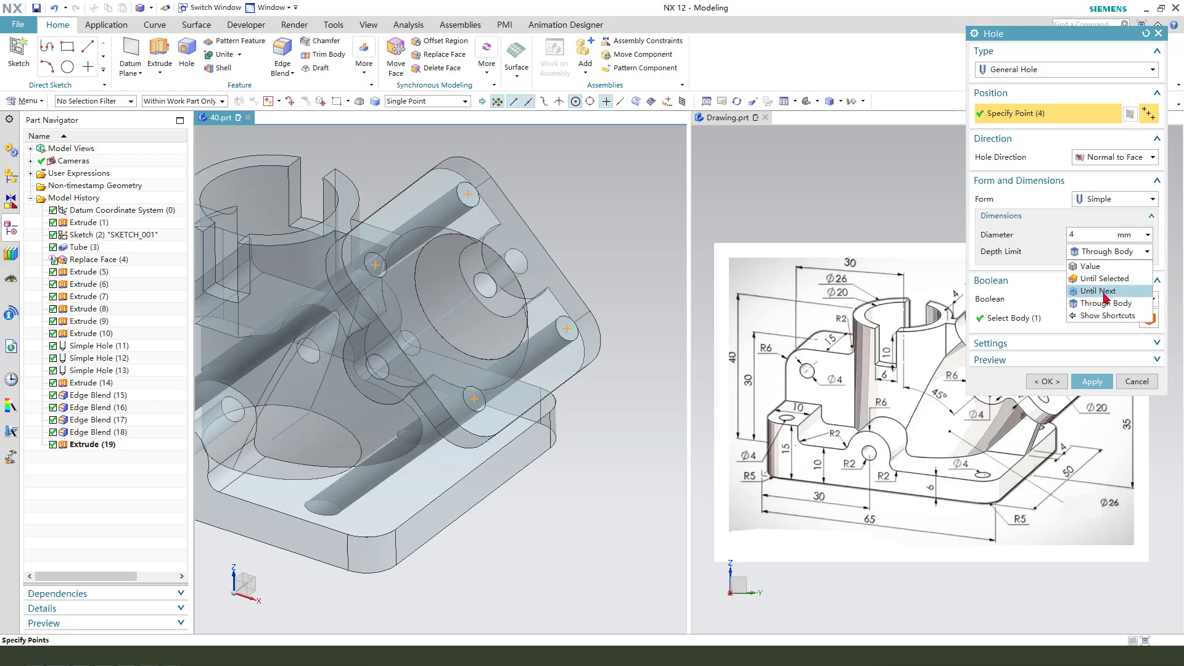
pyautogui.click(1099, 291)
pyautogui.click(1050, 385)
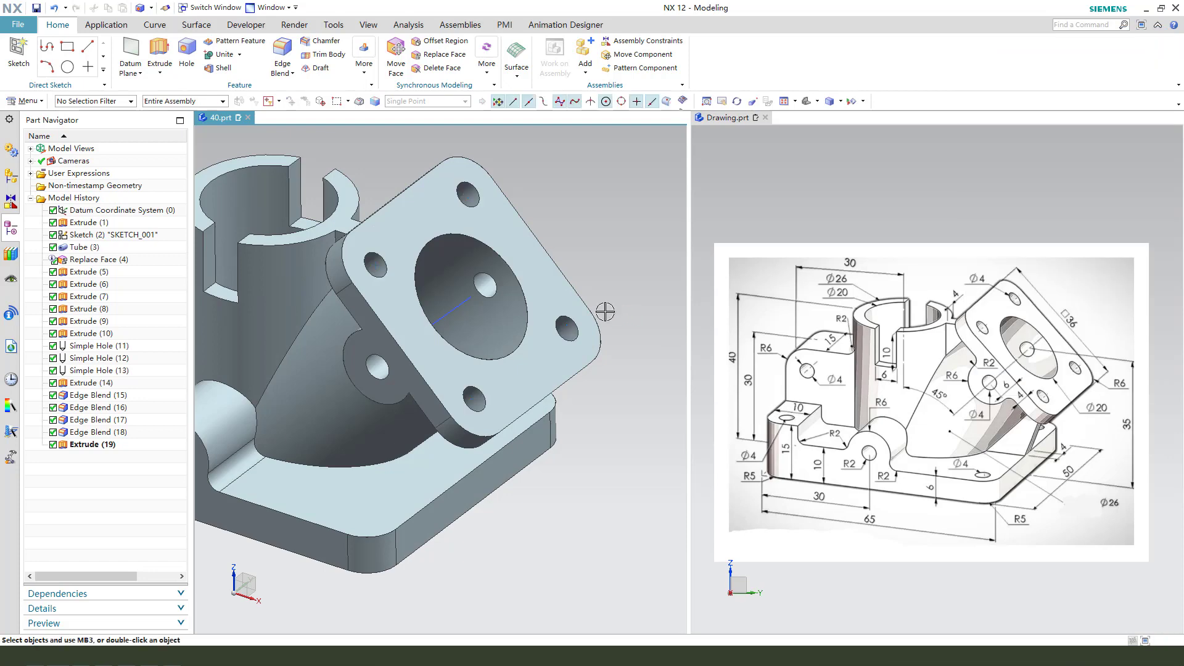
pyautogui.moveTo(679, 309); pyautogui.dragTo(642, 339, button='middle')
pyautogui.scroll(2, 441, 274)
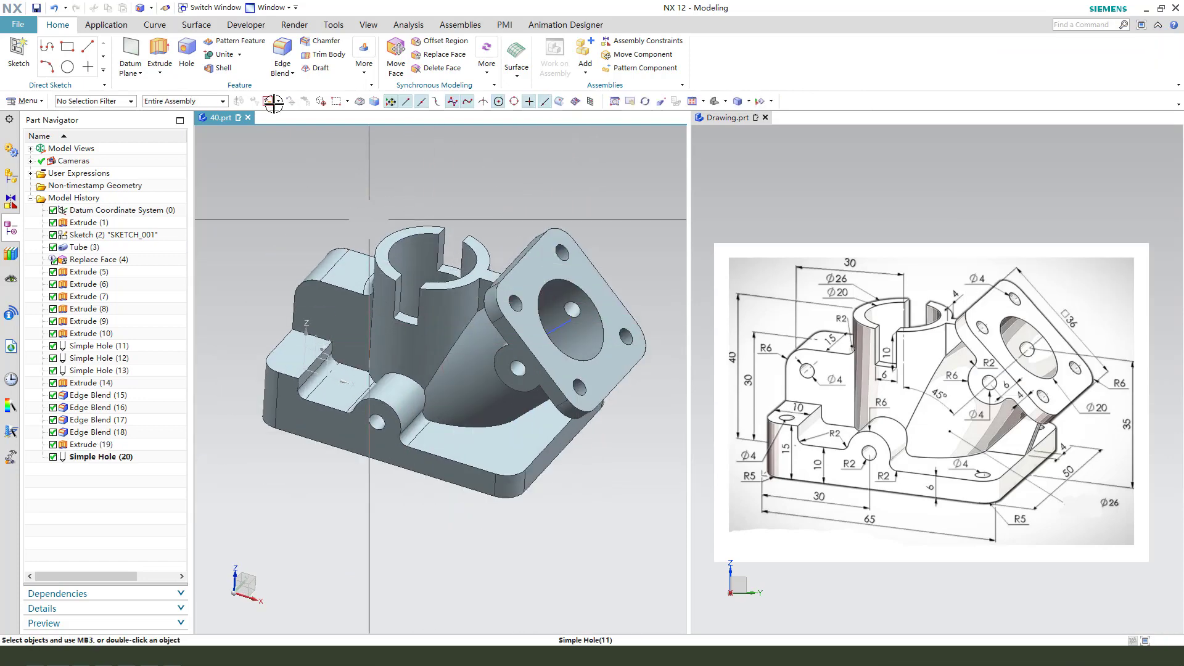
# Place a 4 mm Until Next hole on the left raised block's face.
pyautogui.click(186, 54)
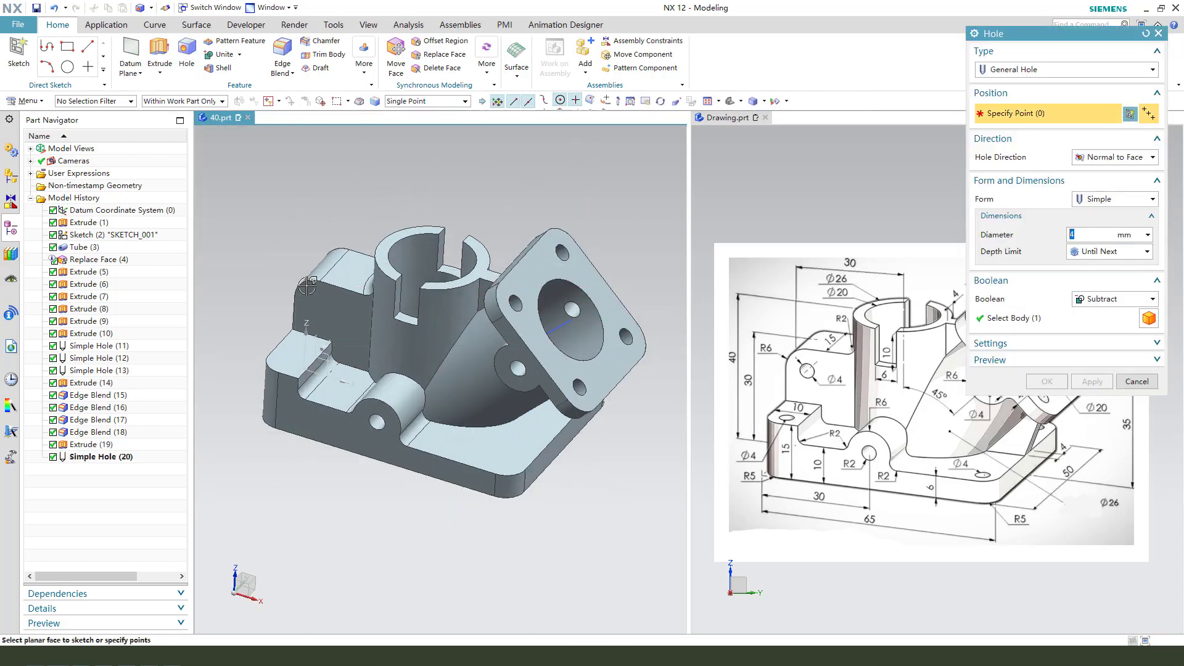
pyautogui.click(318, 303)
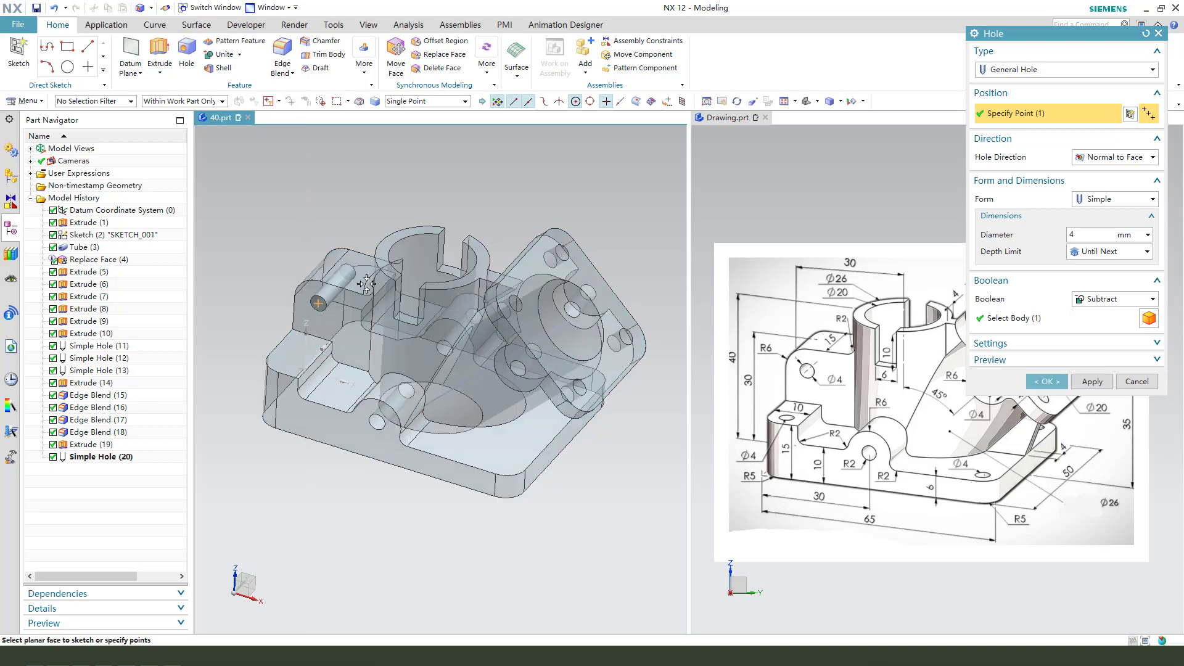
pyautogui.click(1047, 382)
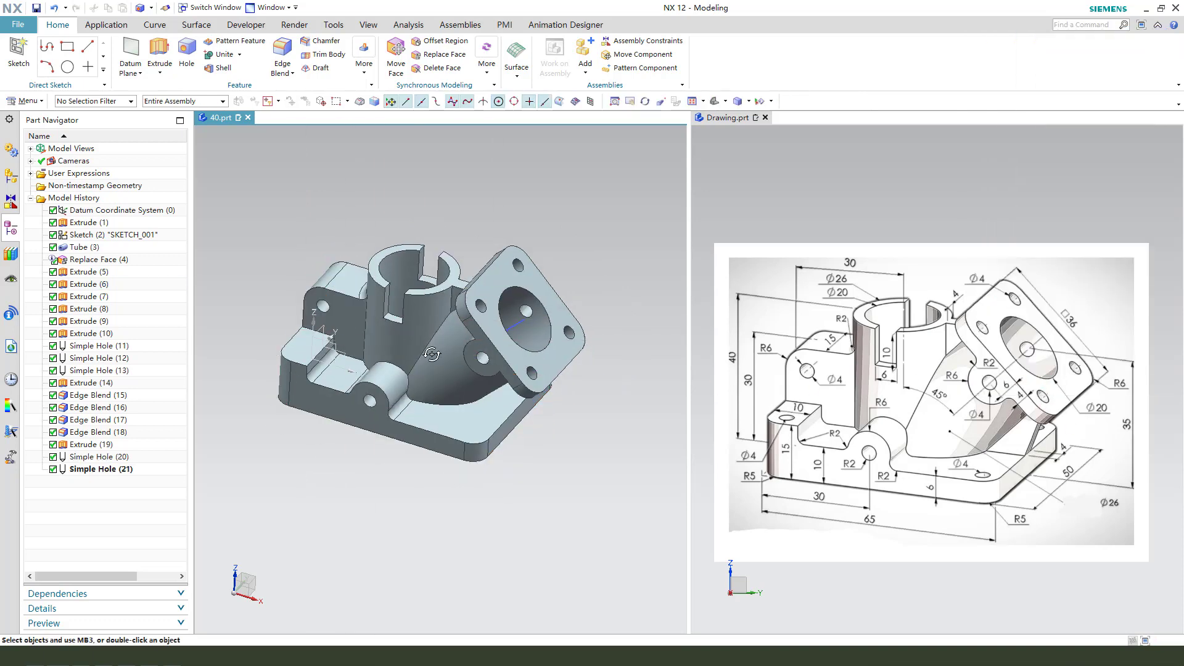
pyautogui.moveTo(389, 334); pyautogui.dragTo(421, 350, button='middle')
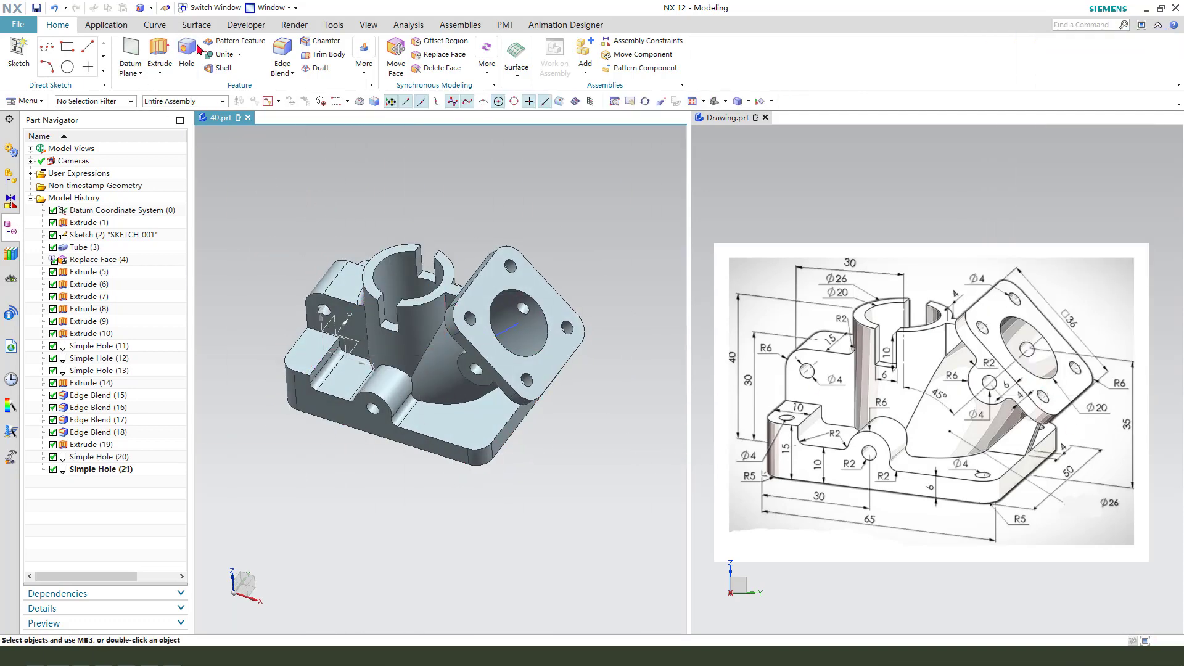
pyautogui.scroll(2, 300, 372)
pyautogui.scroll(1, 279, 359)
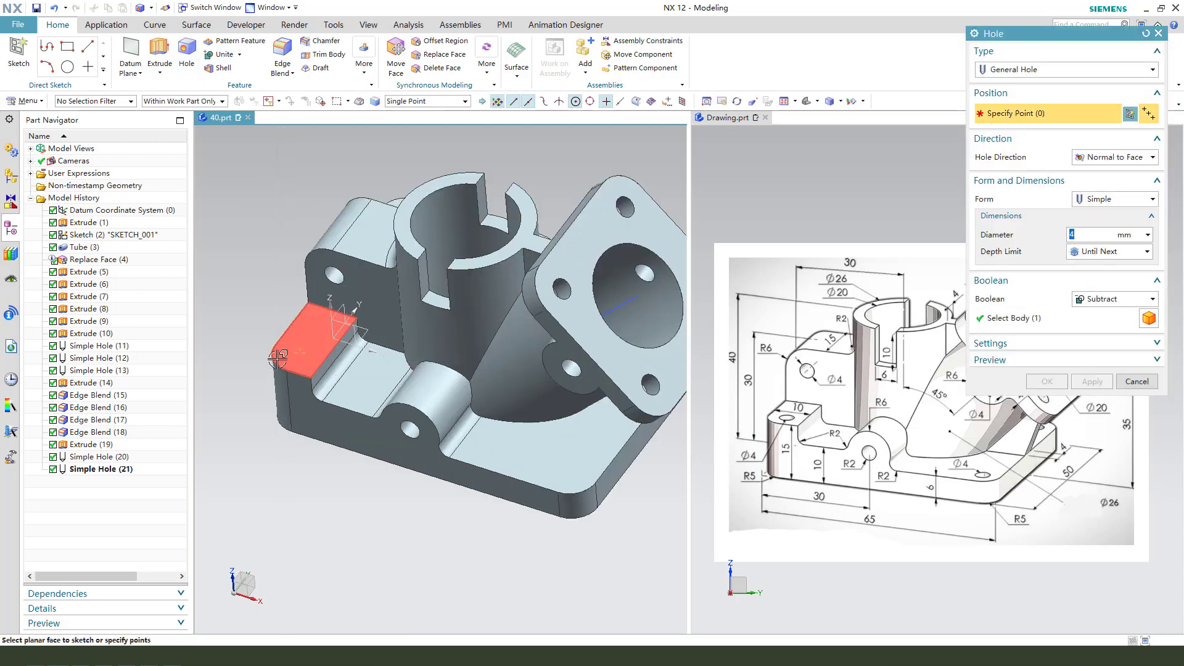
# Place four 4 mm simple holes at the base plate hole centres, completing Simple Hole (22).
pyautogui.click(276, 357)
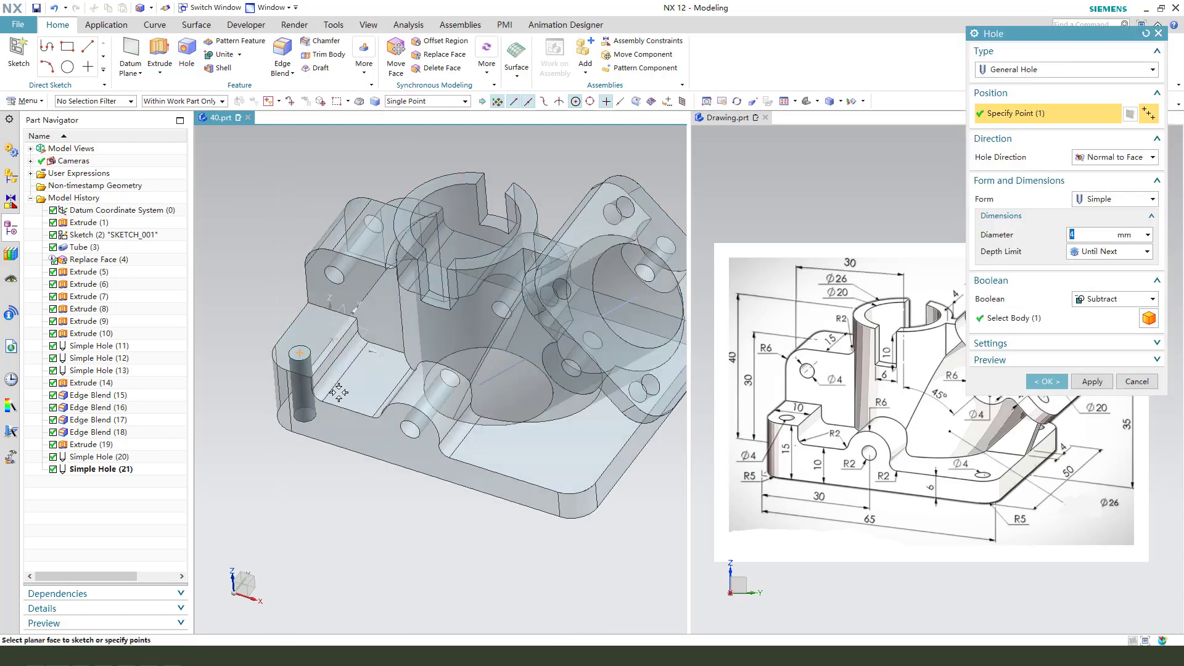
pyautogui.click(566, 482)
pyautogui.moveTo(391, 471); pyautogui.dragTo(566, 413, button='middle')
pyautogui.click(567, 406)
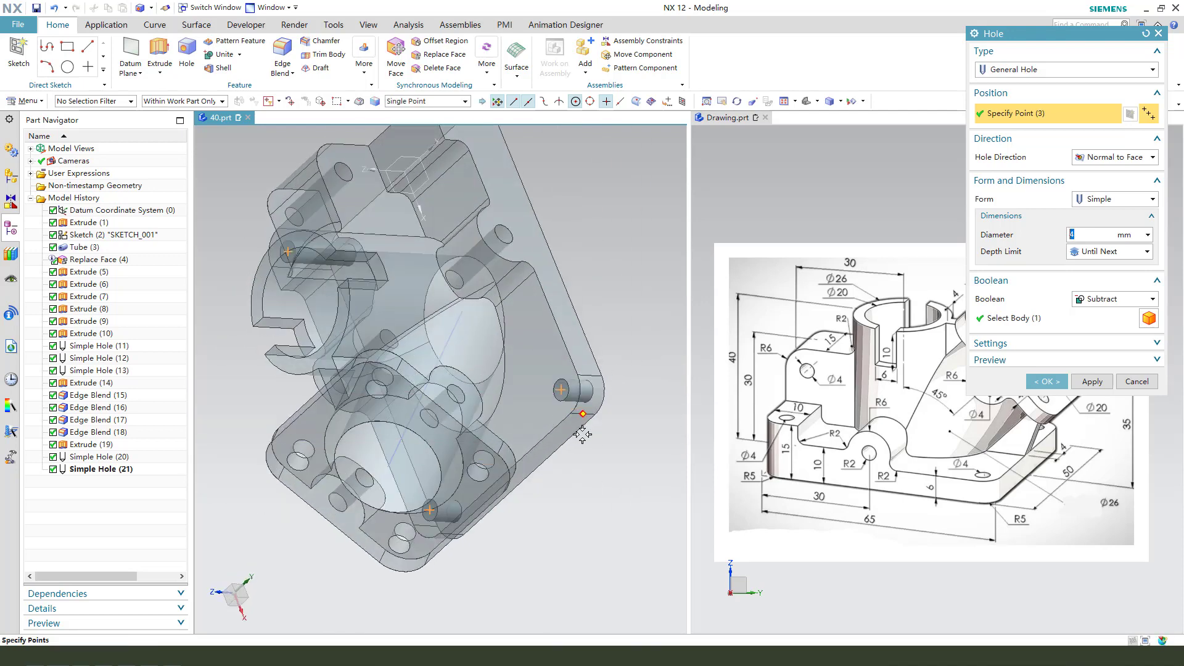
pyautogui.scroll(2, 512, 252)
pyautogui.click(450, 200)
pyautogui.scroll(-2, 493, 272)
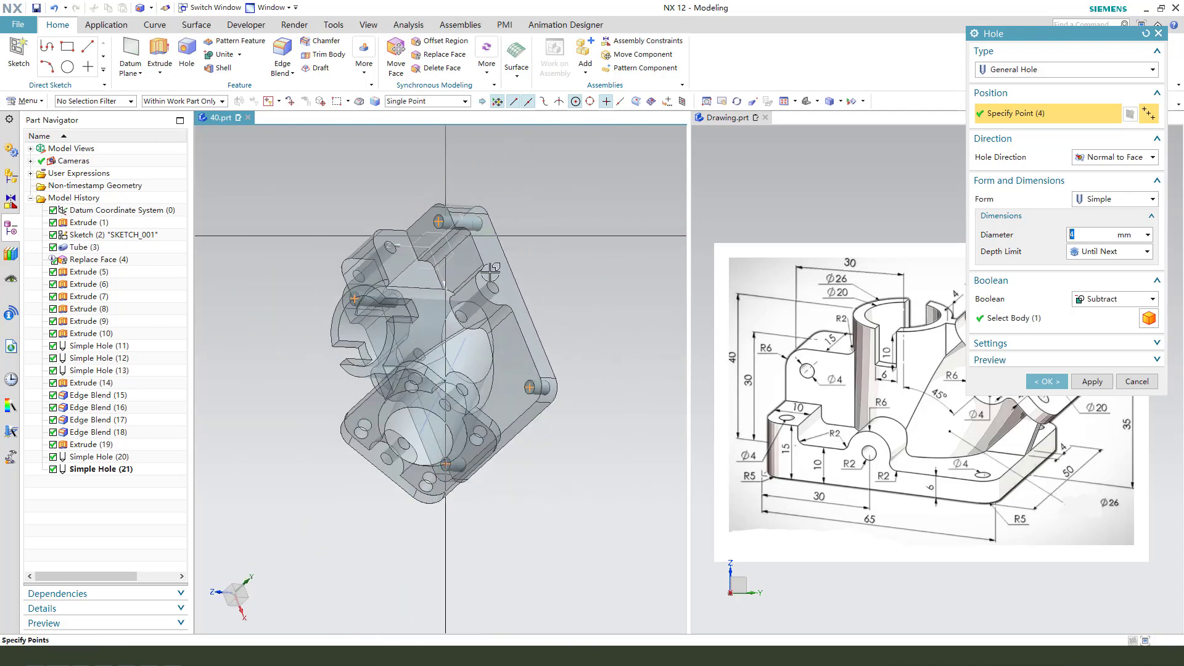
pyautogui.click(1048, 382)
pyautogui.moveTo(587, 346)
pyautogui.mouseDown(button='middle')
pyautogui.moveTo(584, 375)
pyautogui.moveTo(575, 341)
pyautogui.mouseUp(button='middle')
pyautogui.scroll(2, 575, 342)
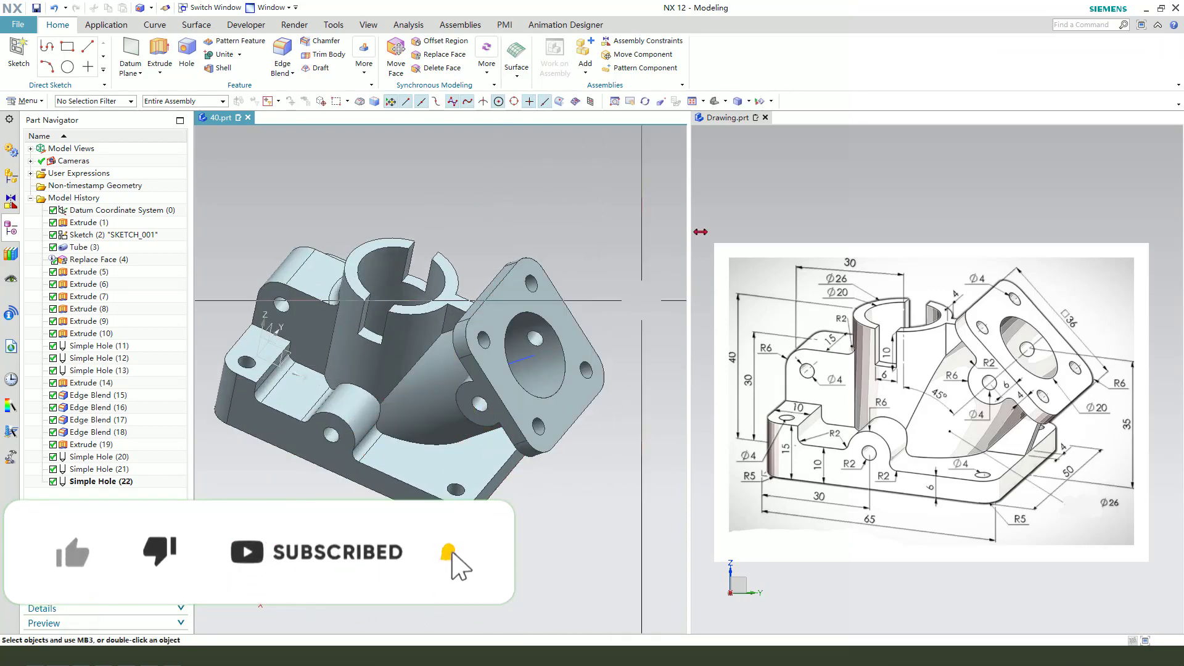
pyautogui.scroll(-2, 582, 206)
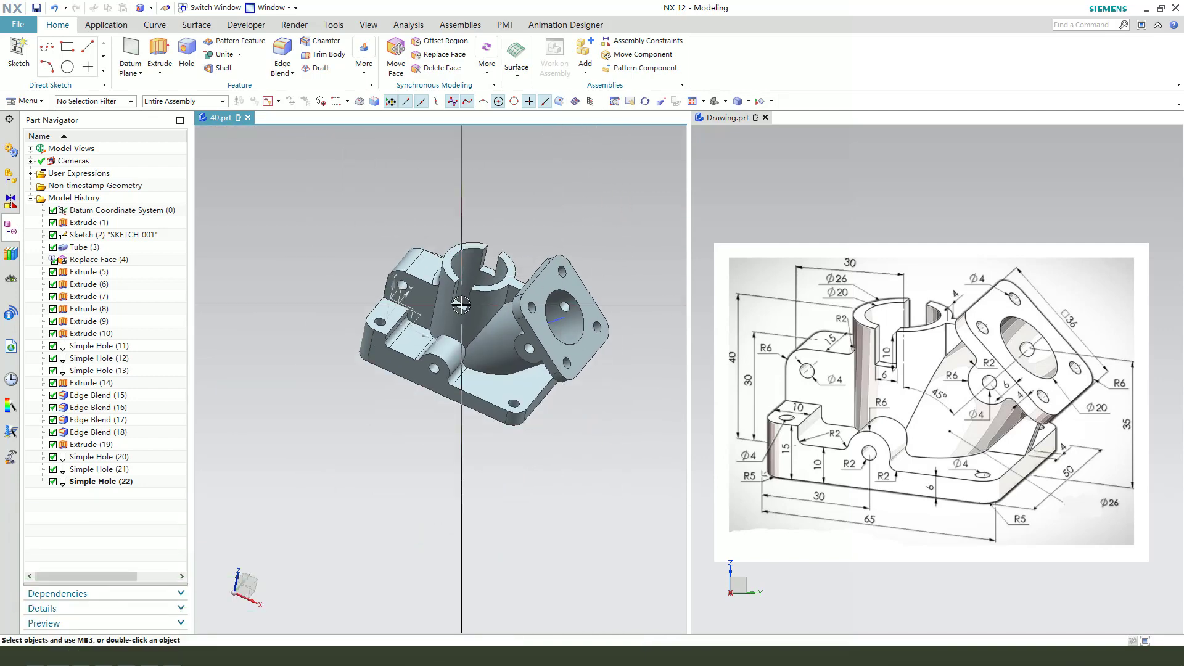
# Set the bracket solid body's display colour to yellow with Edit Object Display (Ctrl+J).
pyautogui.moveTo(582, 205); pyautogui.dragTo(592, 250, button='middle')
pyautogui.hotkey('ctrl', 'j')
pyautogui.click(555, 300)
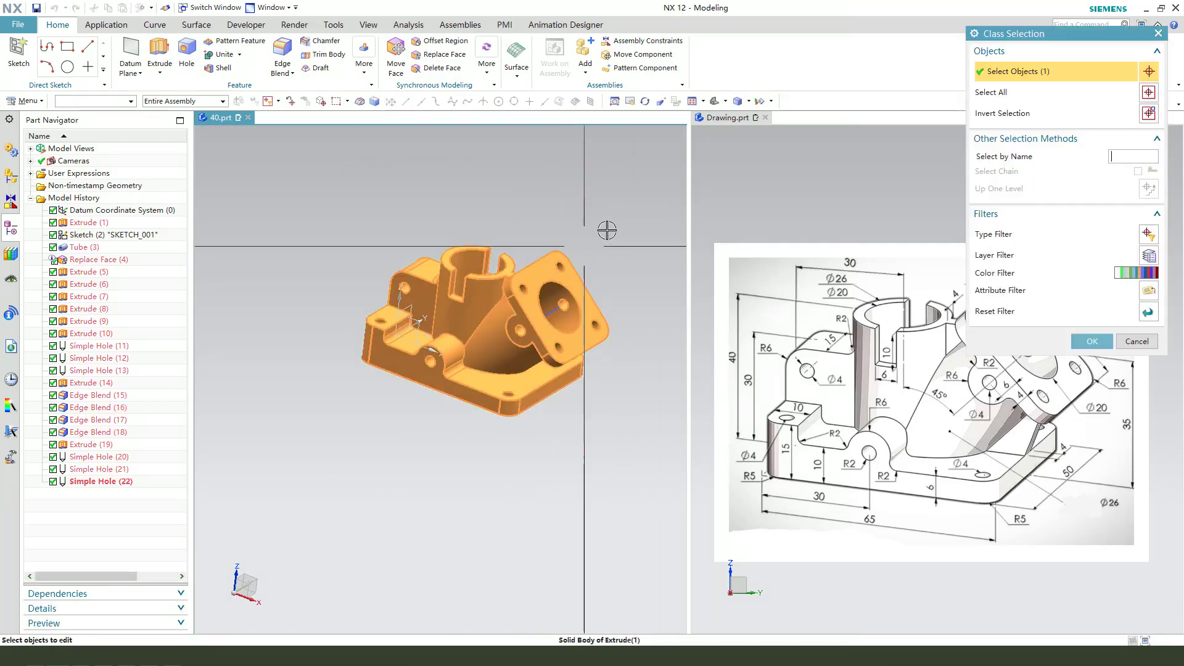
pyautogui.middleClick(605, 228)
pyautogui.click(1130, 106)
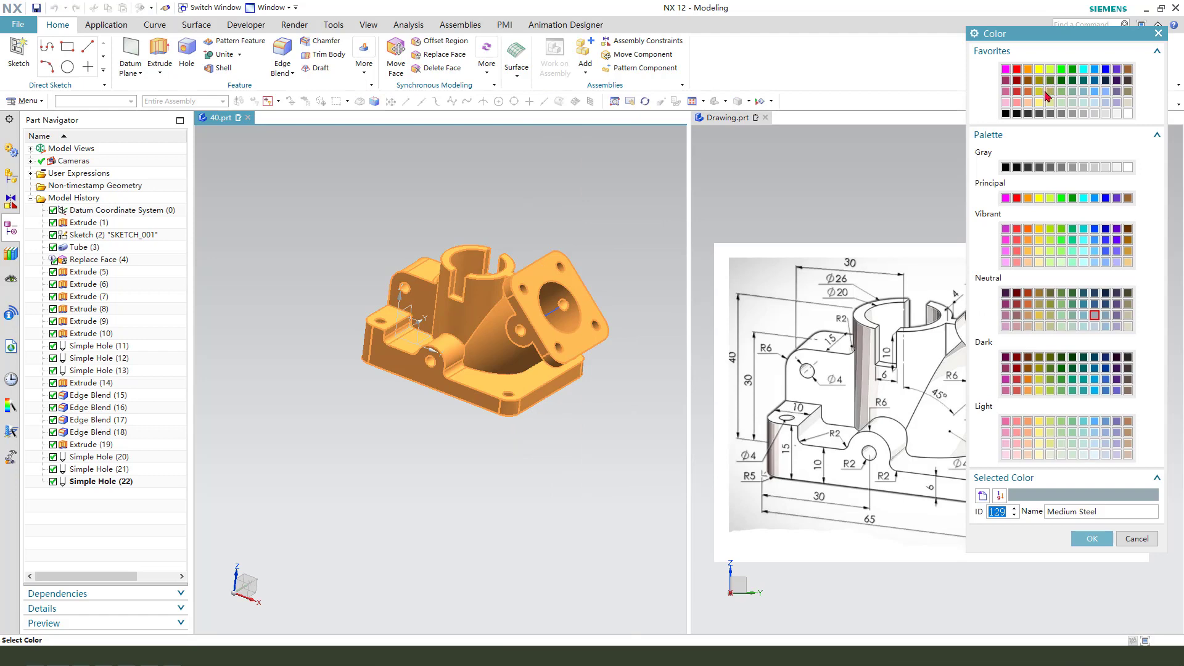
pyautogui.doubleClick(1040, 71)
pyautogui.moveTo(583, 285)
pyautogui.mouseDown(button='middle')
pyautogui.moveTo(620, 278)
pyautogui.moveTo(579, 291)
pyautogui.moveTo(533, 371)
pyautogui.moveTo(575, 251)
pyautogui.mouseUp(button='middle')
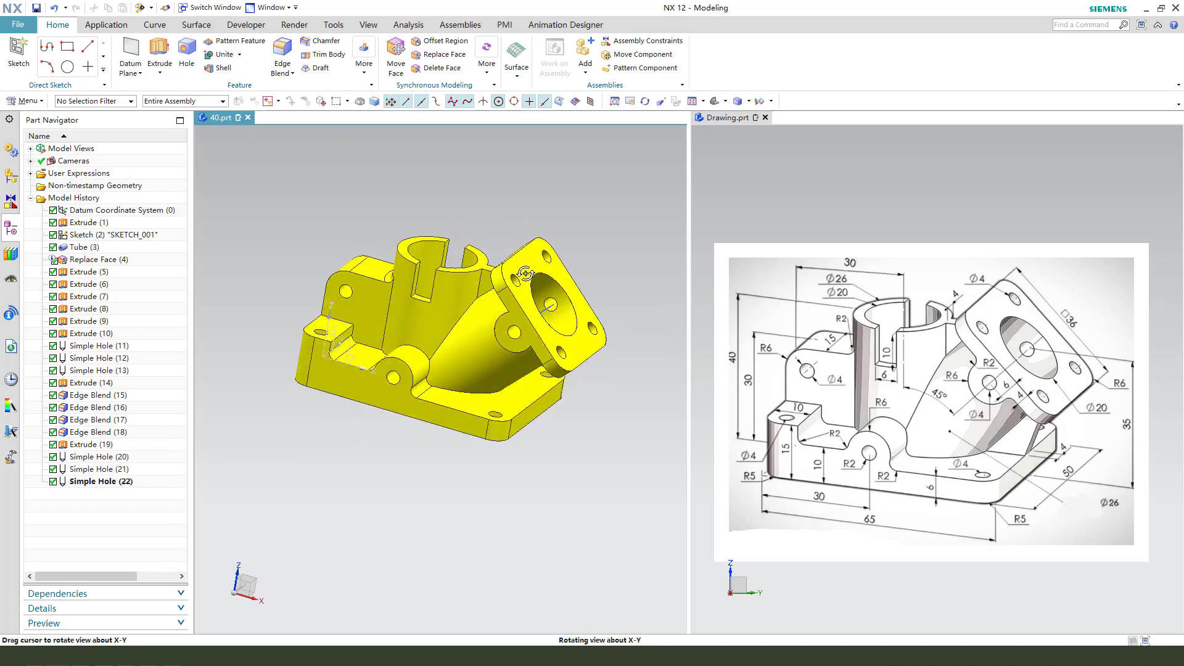